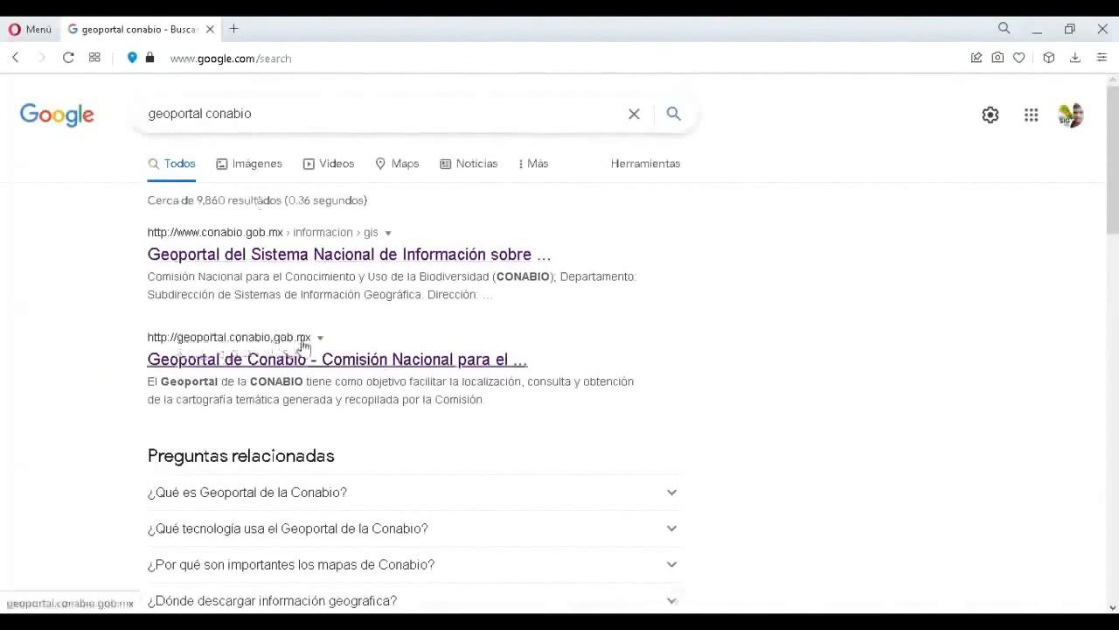
Open the CONABIO Geoportal and add the municipal map "División política municipal, 1:250000. 2020" from the political division category
{"action": "left_click", "coordinate": [264, 367]}
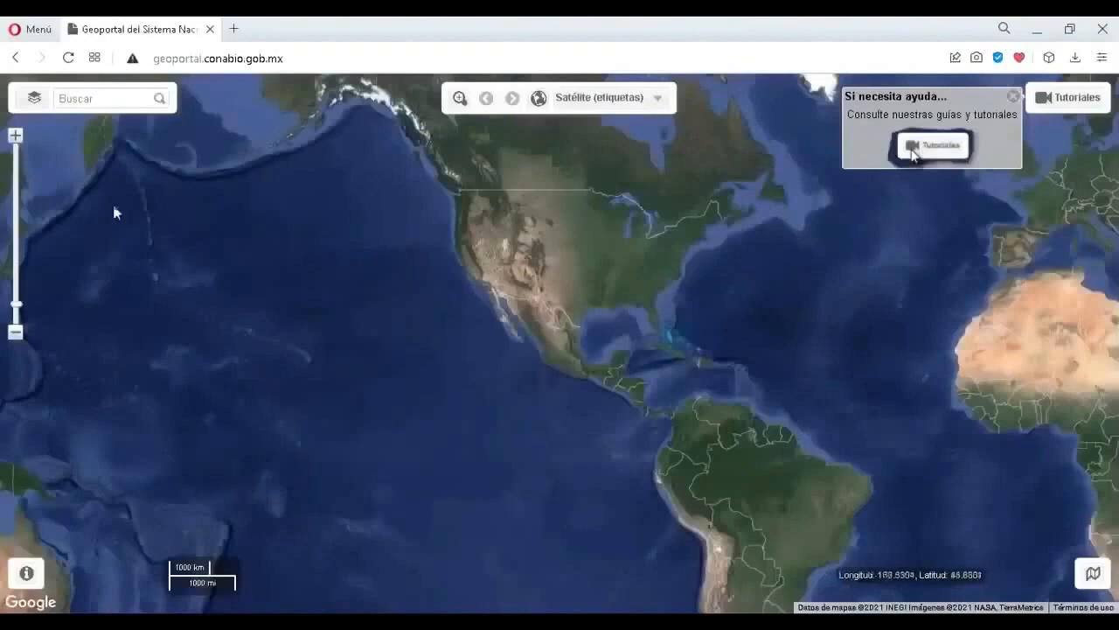
{"action": "left_click", "coordinate": [35, 100]}
{"action": "left_click", "coordinate": [111, 175]}
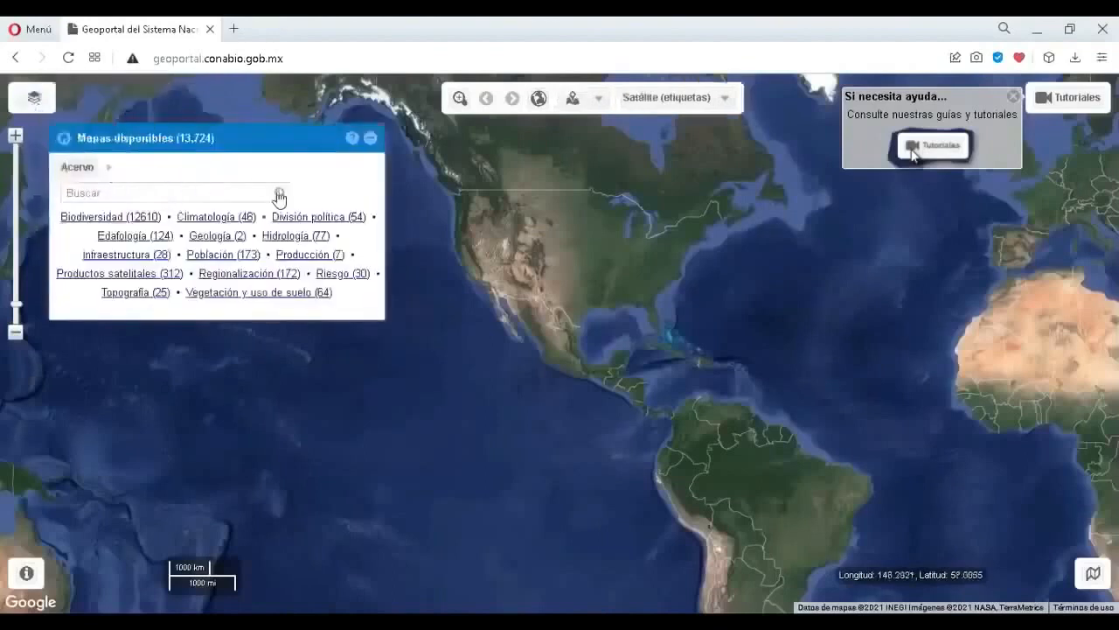
{"action": "left_click", "coordinate": [313, 219]}
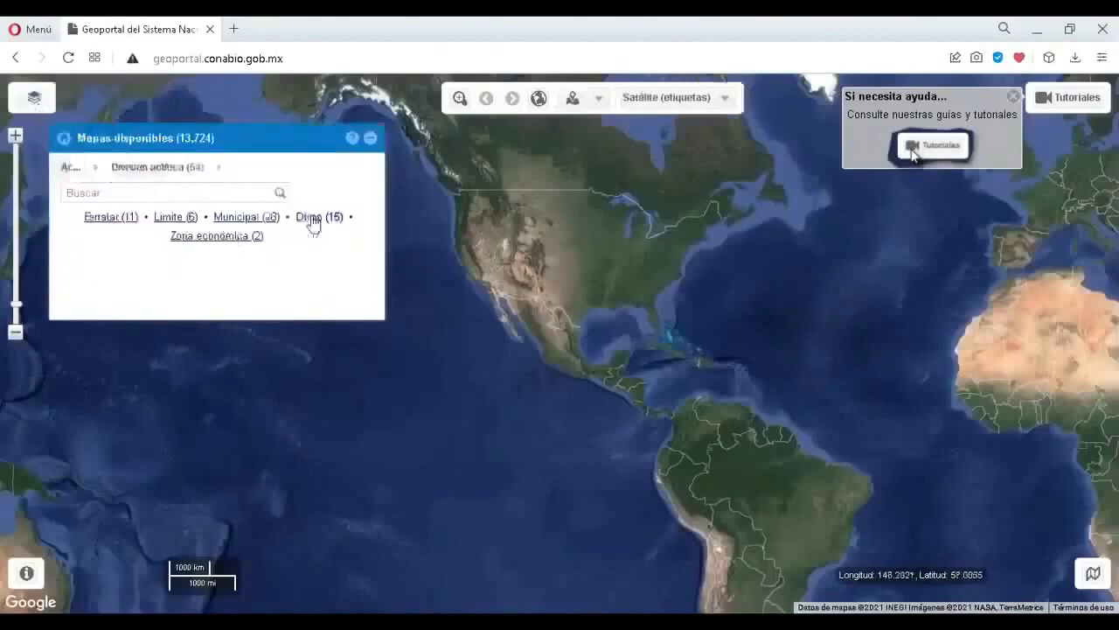
{"action": "left_click", "coordinate": [235, 225]}
{"action": "scroll", "coordinate": [371, 254], "scroll_direction": "down", "scroll_amount": 3}
{"action": "left_click_drag", "start_coordinate": [370, 249], "coordinate": [366, 285]}
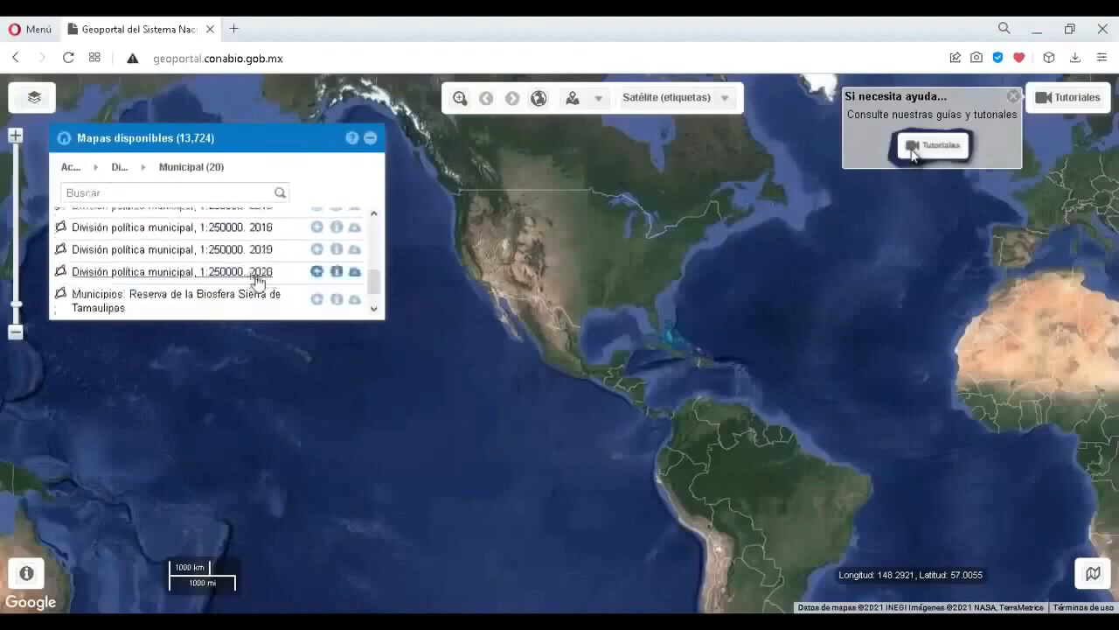
{"action": "left_click", "coordinate": [316, 273]}
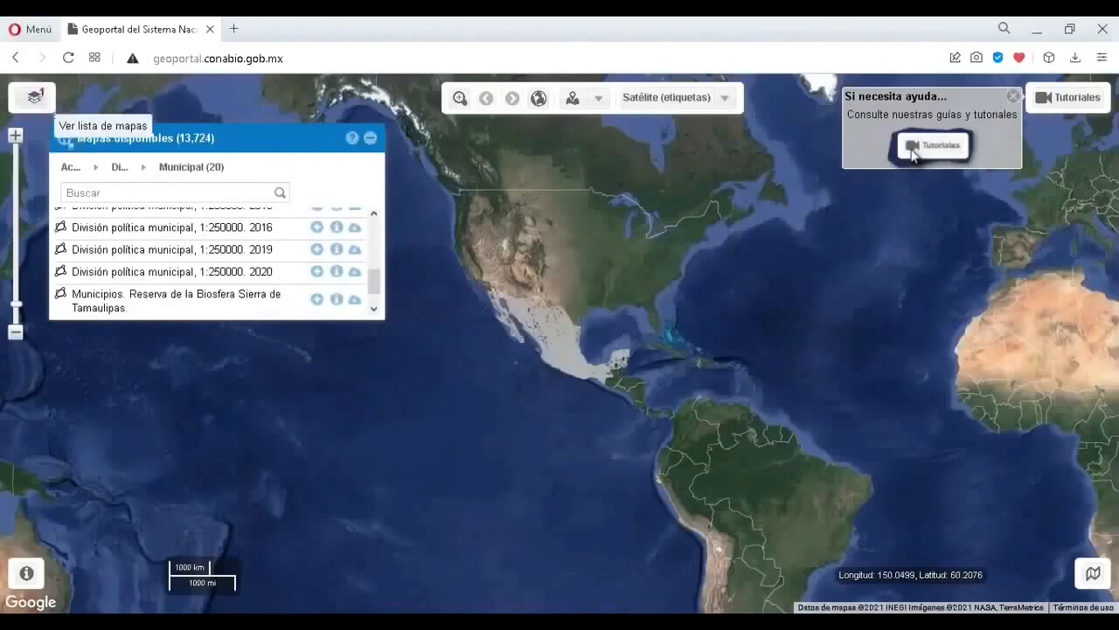
Add INEGI's "Uso del suelo y vegetación, escala 1:250000, serie III (continuo nacional)" map from the vegetation and land use category
{"action": "left_click", "coordinate": [73, 168]}
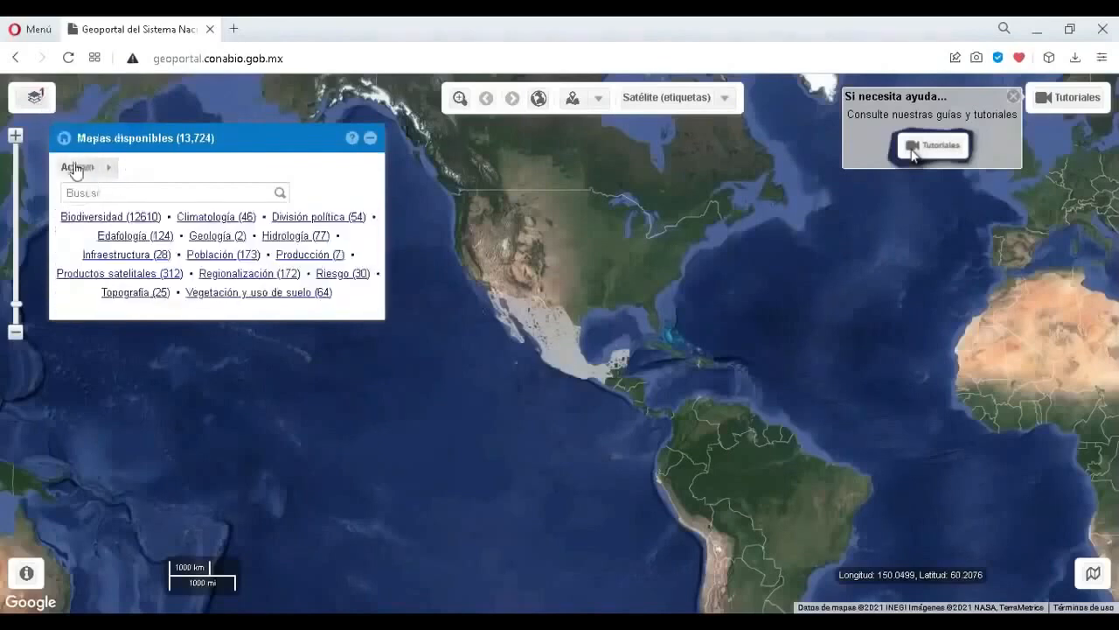
{"action": "left_click", "coordinate": [235, 294]}
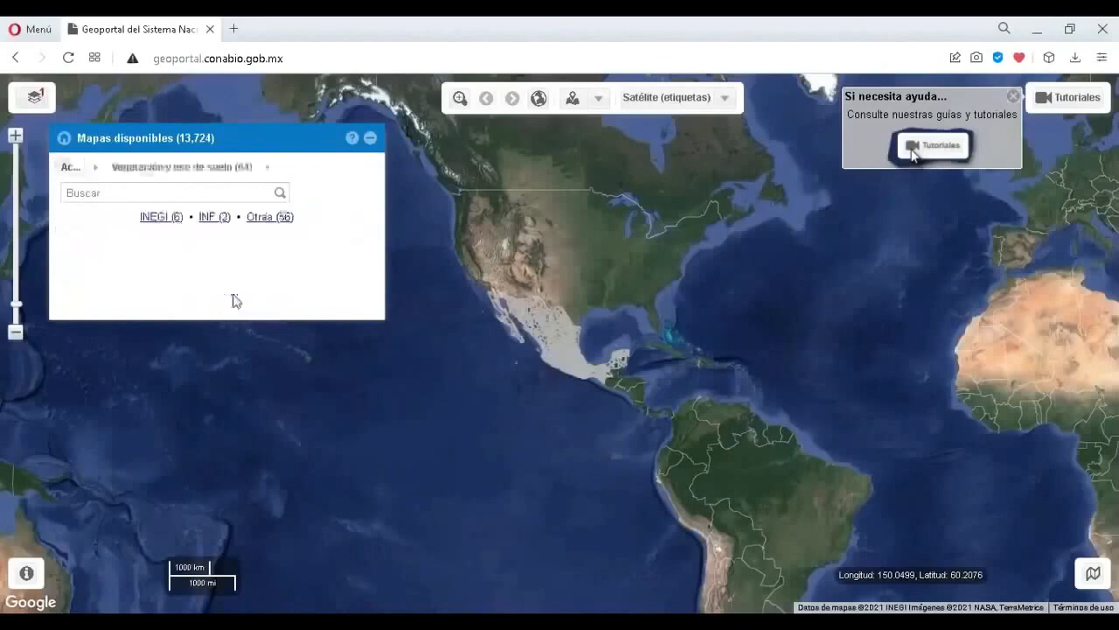
{"action": "left_click", "coordinate": [165, 217]}
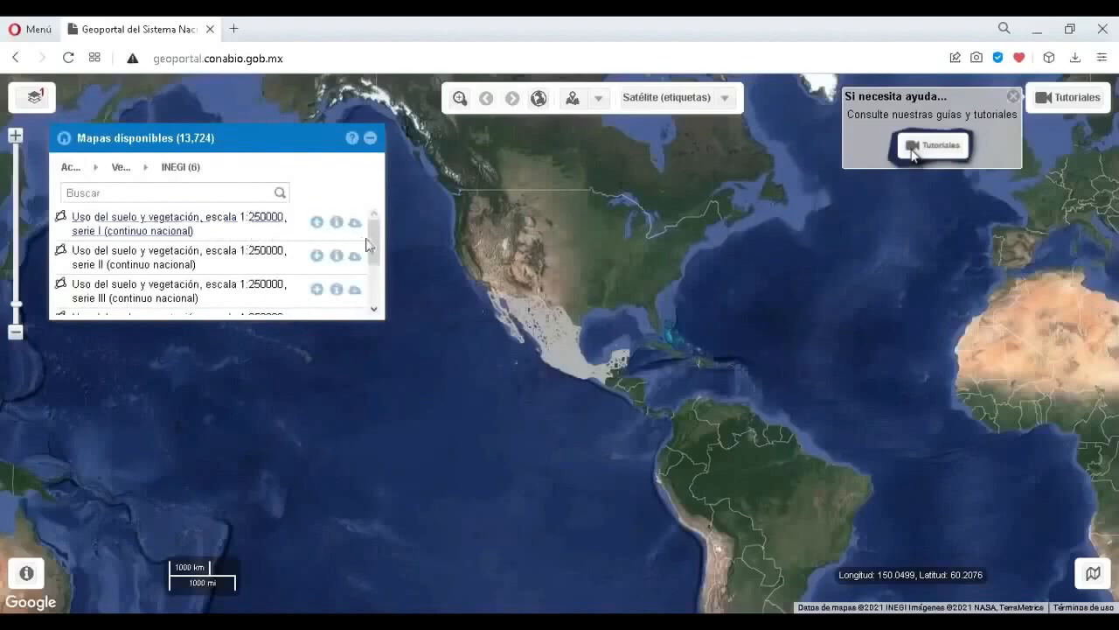
{"action": "scroll", "coordinate": [373, 255], "scroll_direction": "down", "scroll_amount": 2}
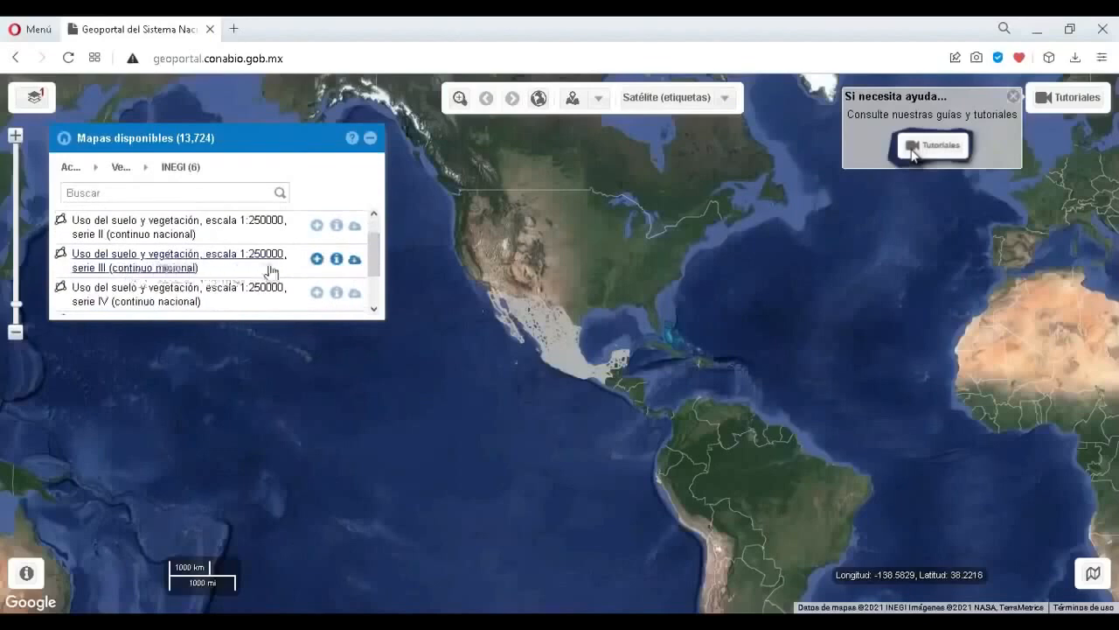
{"action": "left_click", "coordinate": [316, 258]}
Add INEGI's "Uso del suelo y vegetación, escala 1:250000, serie VI (continuo nacional)" map
{"action": "scroll", "coordinate": [376, 263], "scroll_direction": "down", "scroll_amount": 2}
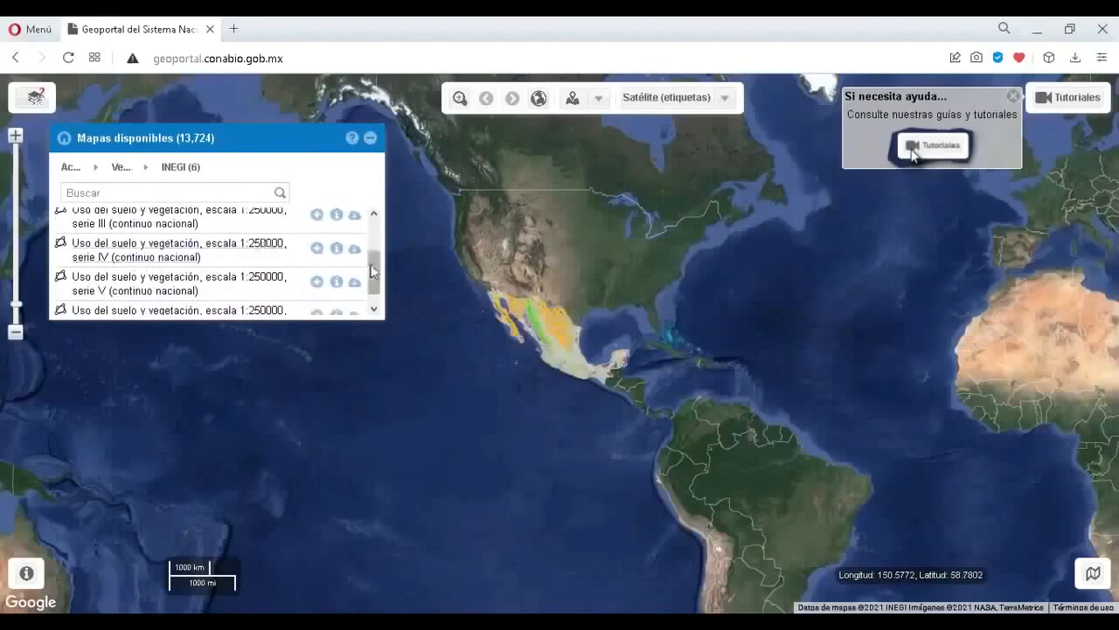
{"action": "scroll", "coordinate": [372, 280], "scroll_direction": "down", "scroll_amount": 2}
{"action": "left_click", "coordinate": [316, 297]}
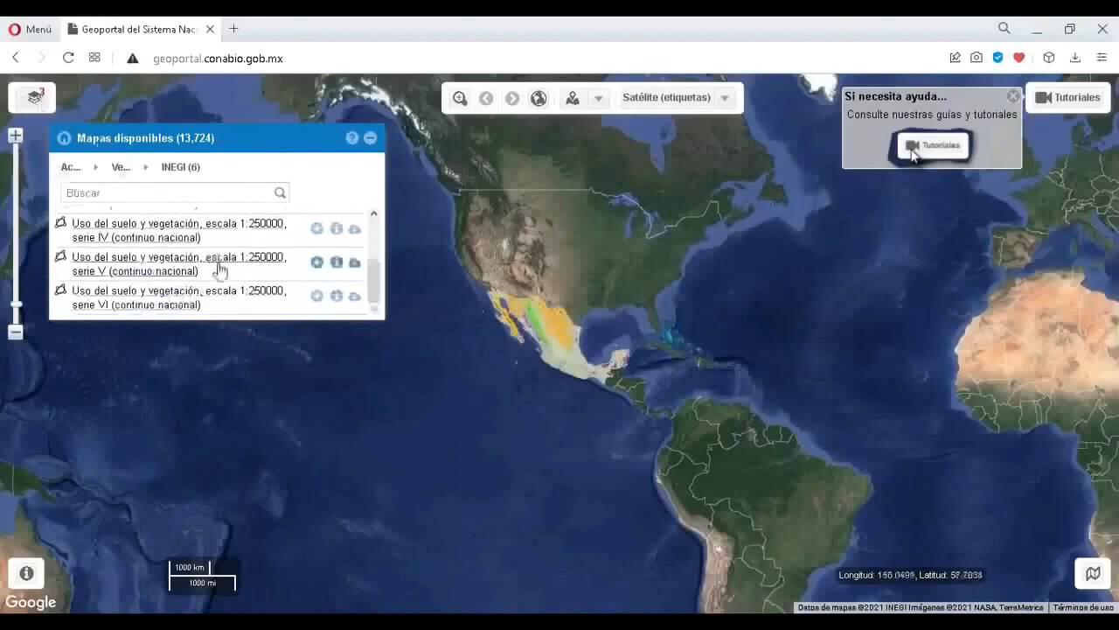
{"action": "scroll", "coordinate": [358, 237], "scroll_direction": "up", "scroll_amount": 5}
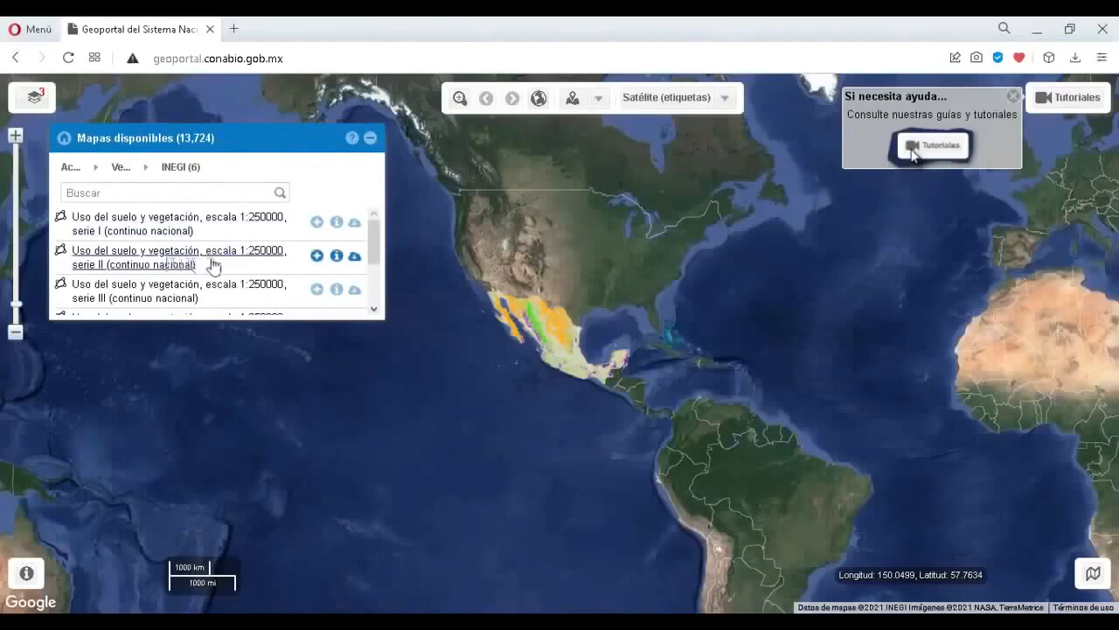
{"action": "scroll", "coordinate": [374, 248], "scroll_direction": "down", "scroll_amount": 3}
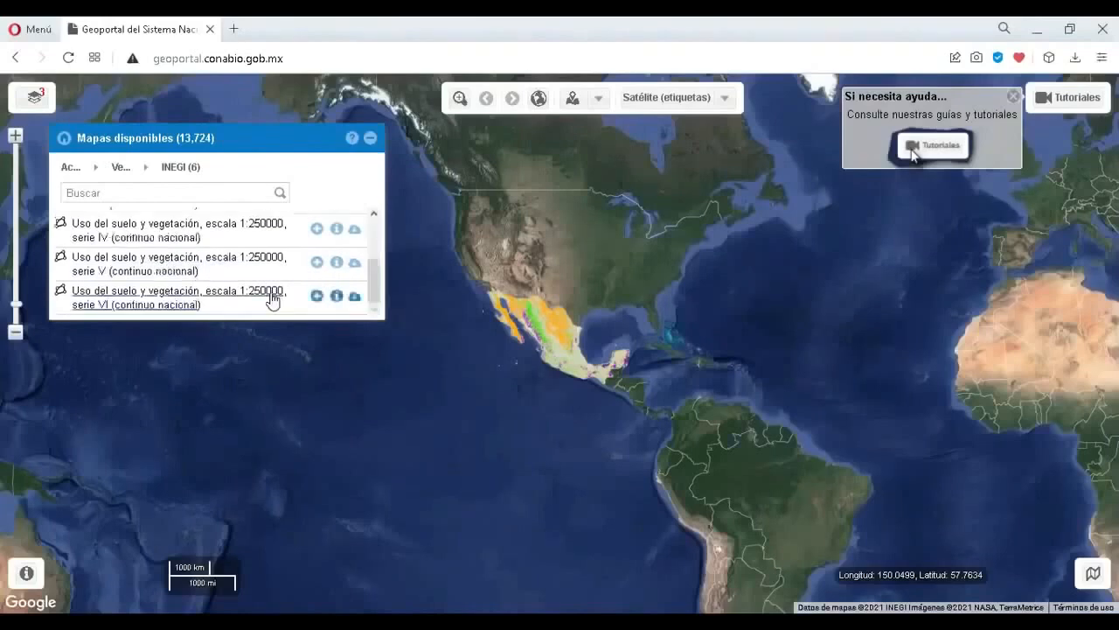
From the visible maps, choose Shapefile (Coordenadas geográficas) as the 2020 municipal division's download format and expand its download details
{"action": "left_click", "coordinate": [69, 167]}
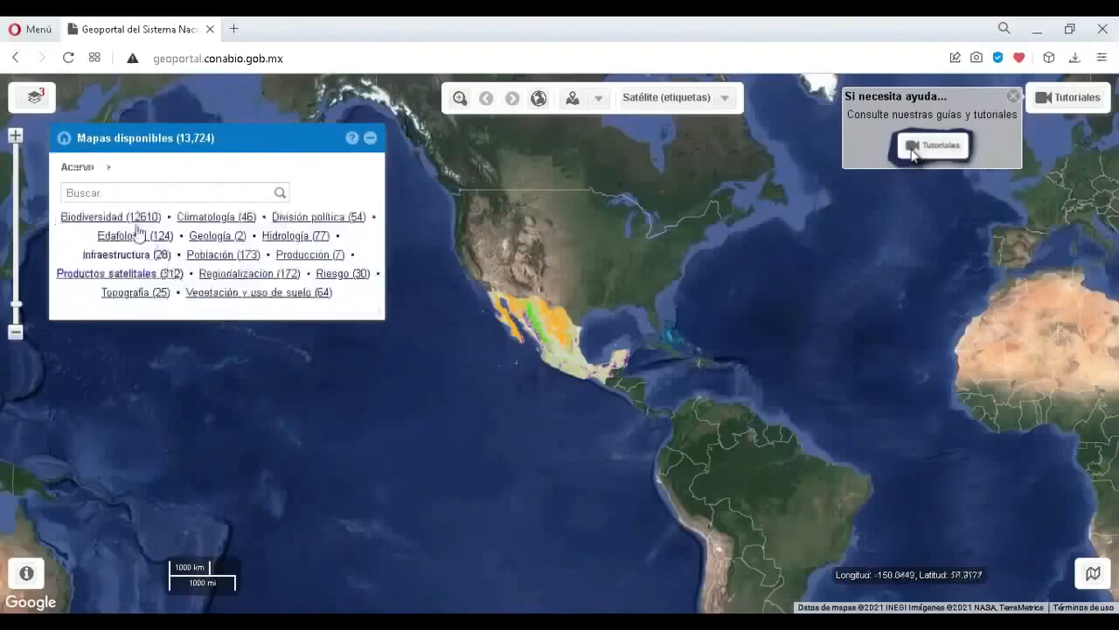
{"action": "left_click", "coordinate": [65, 140]}
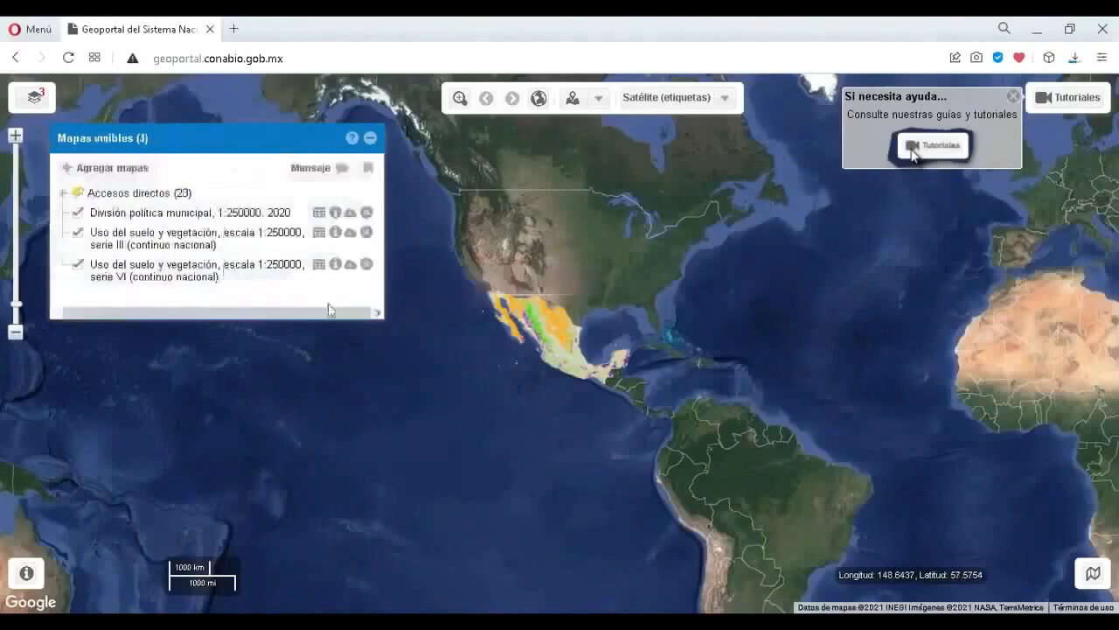
{"action": "left_click", "coordinate": [350, 219]}
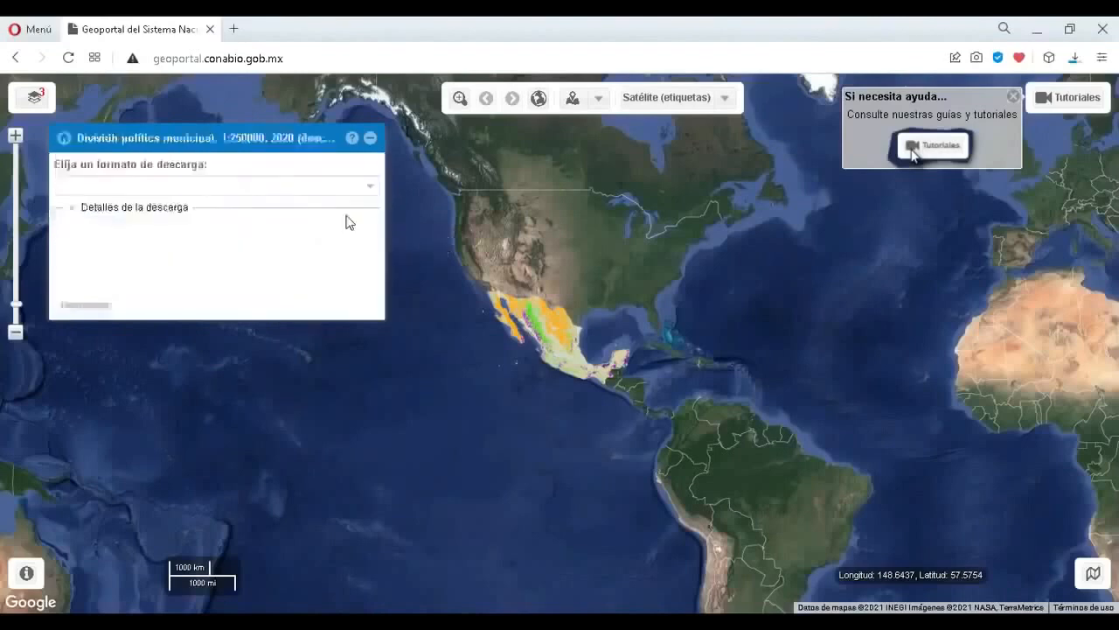
{"action": "left_click", "coordinate": [370, 185]}
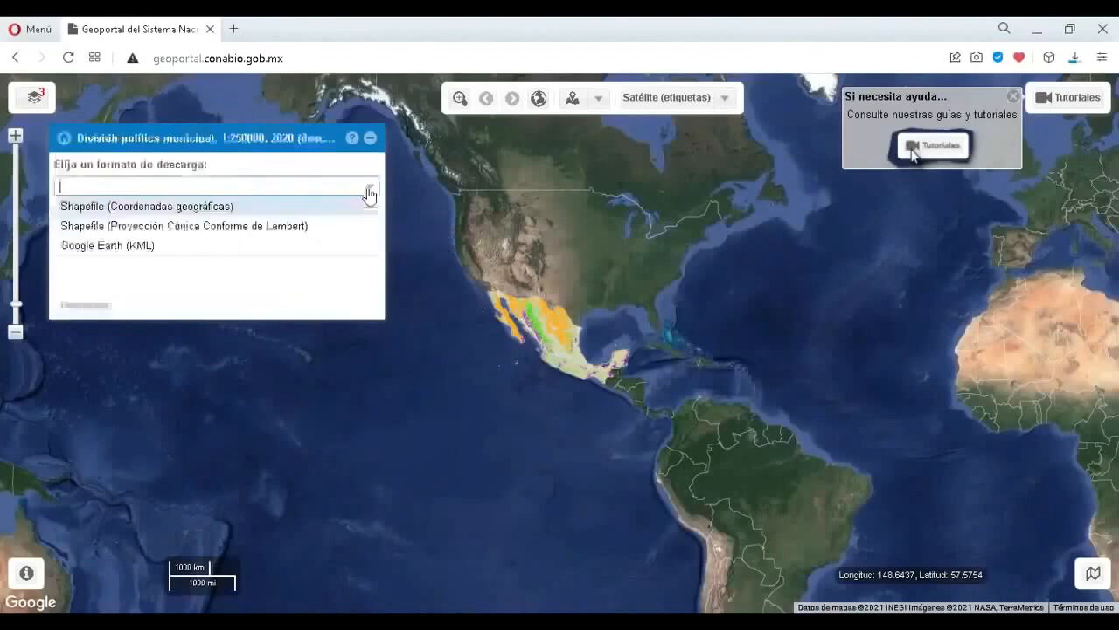
{"action": "left_click", "coordinate": [173, 208]}
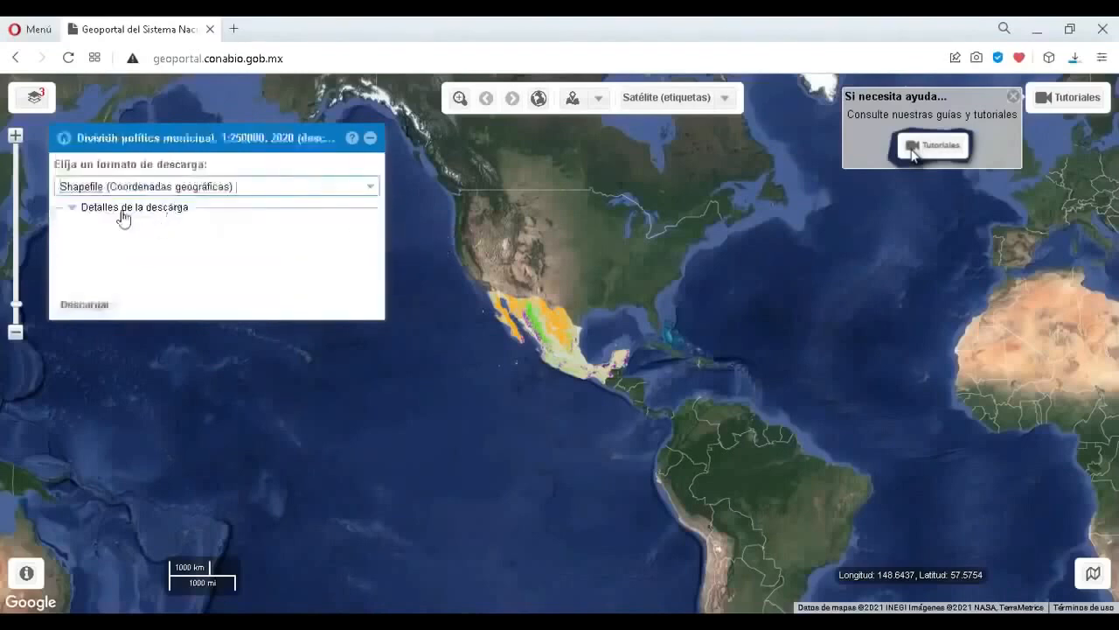
{"action": "left_click", "coordinate": [122, 214]}
{"action": "scroll", "coordinate": [210, 258], "scroll_direction": "down", "scroll_amount": 1}
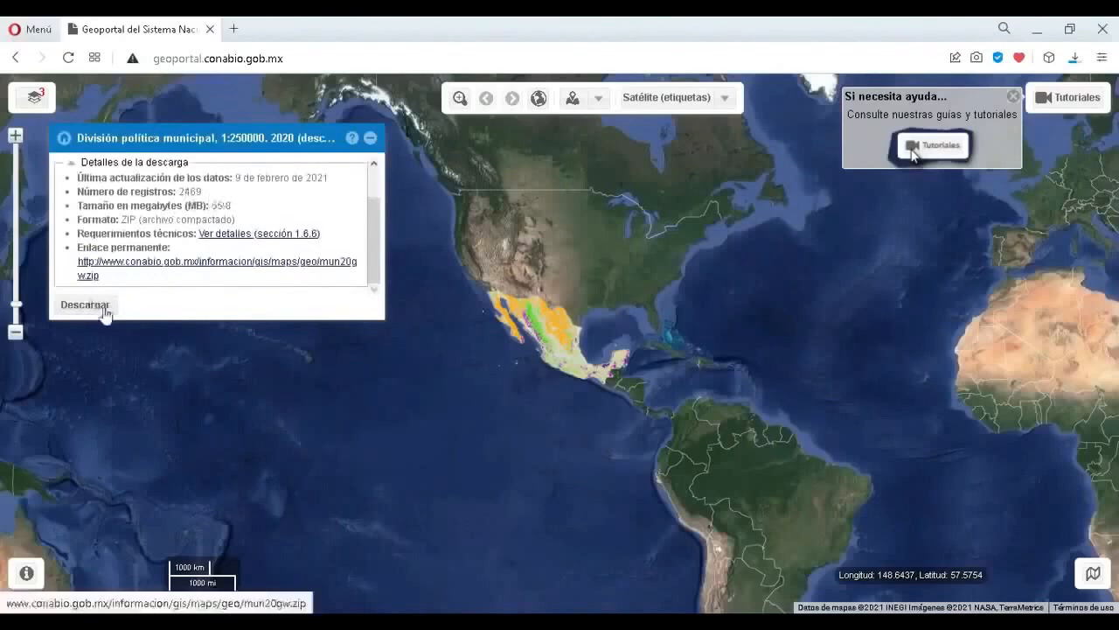
Choose Shapefile (Coordenadas geográficas) as the download format for the serie III land use and vegetation map
{"action": "left_click", "coordinate": [67, 142]}
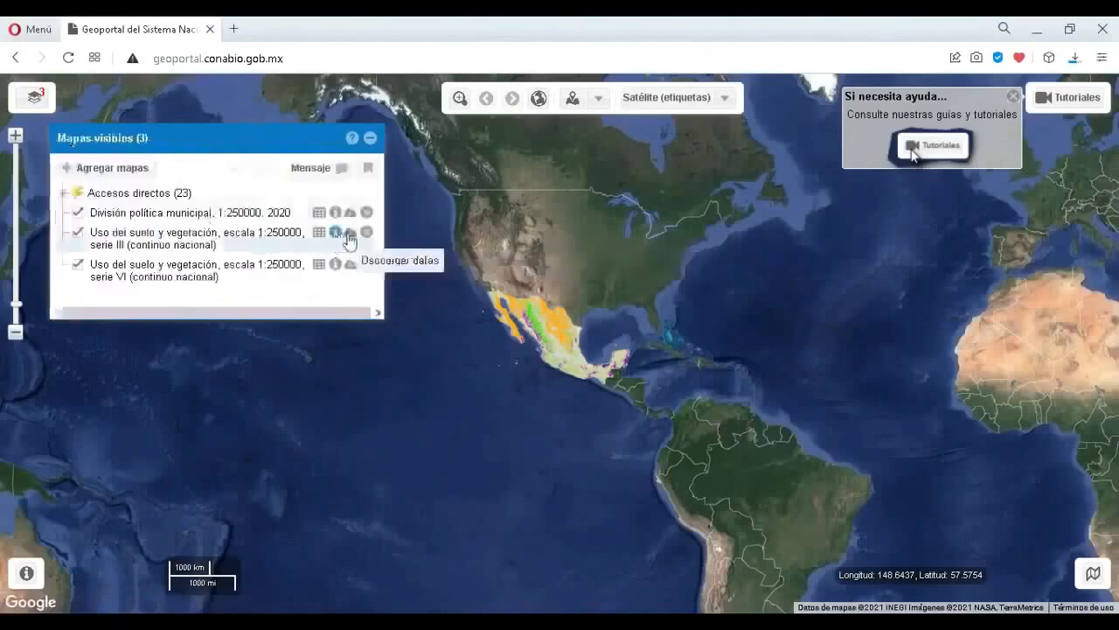
{"action": "left_click", "coordinate": [350, 240]}
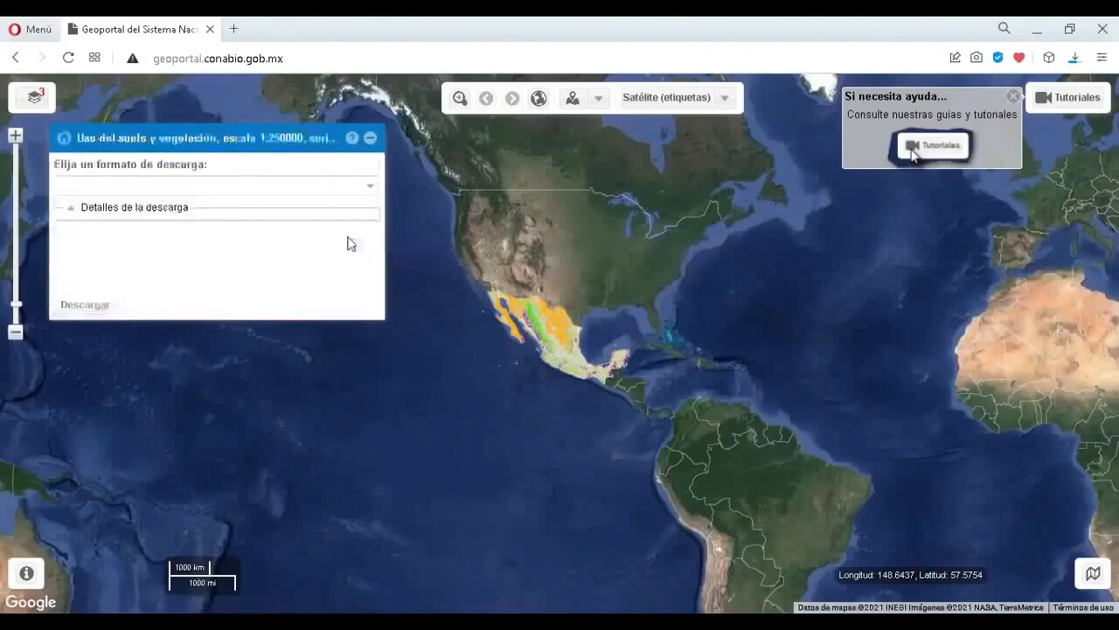
{"action": "left_click", "coordinate": [368, 189]}
{"action": "left_click", "coordinate": [194, 208]}
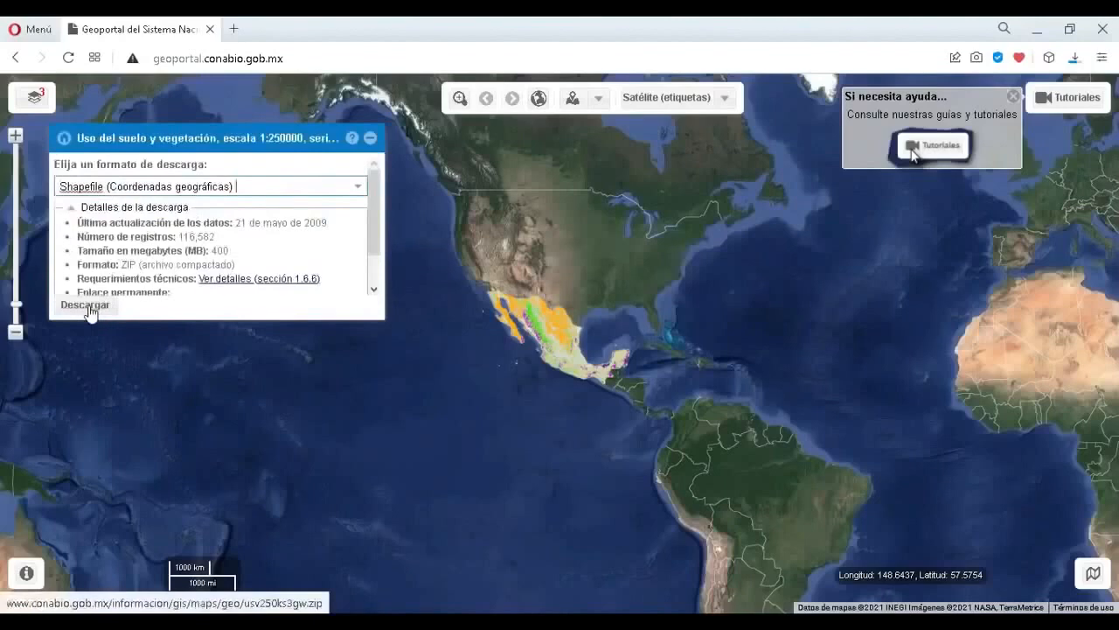
Download the serie VI land use and vegetation map as Shapefile (Coordenadas geográficas)
{"action": "left_click", "coordinate": [63, 139]}
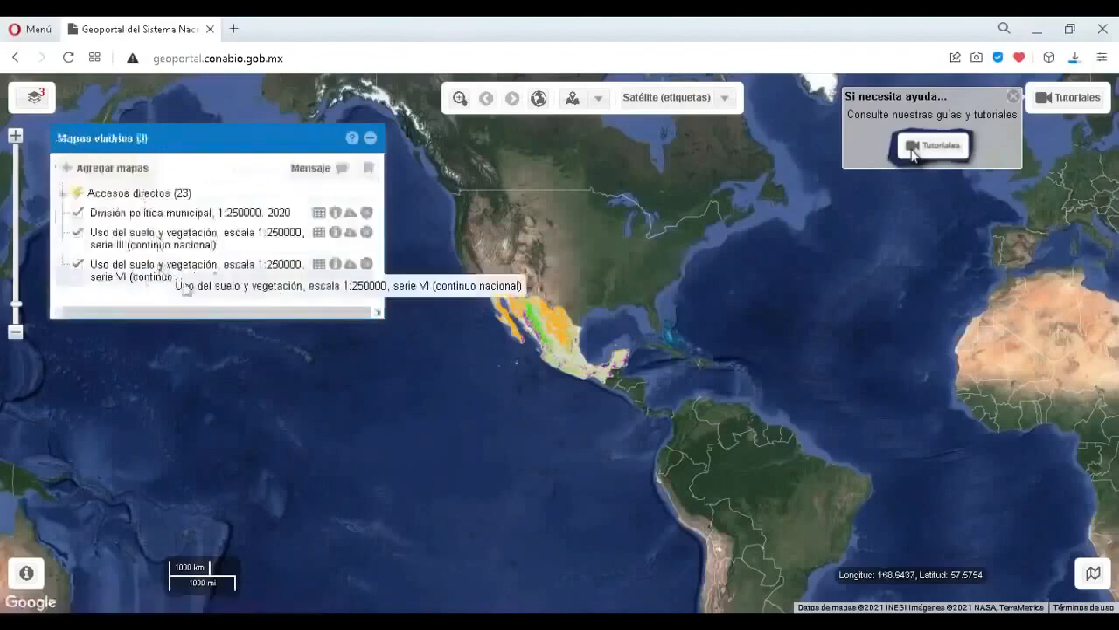
{"action": "left_click", "coordinate": [349, 271]}
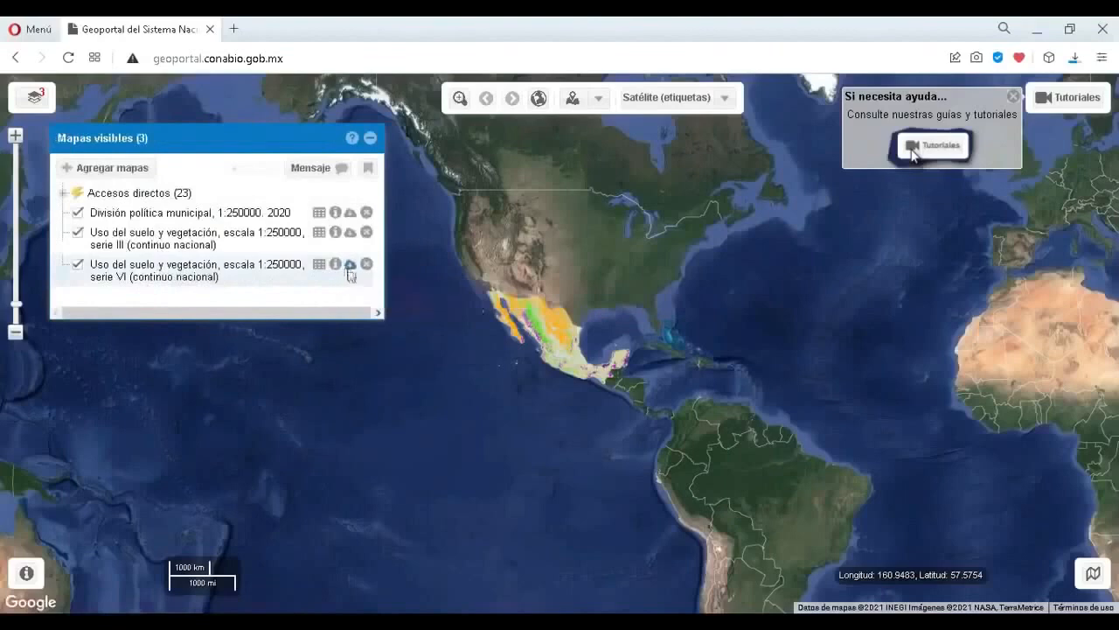
{"action": "left_click", "coordinate": [370, 187]}
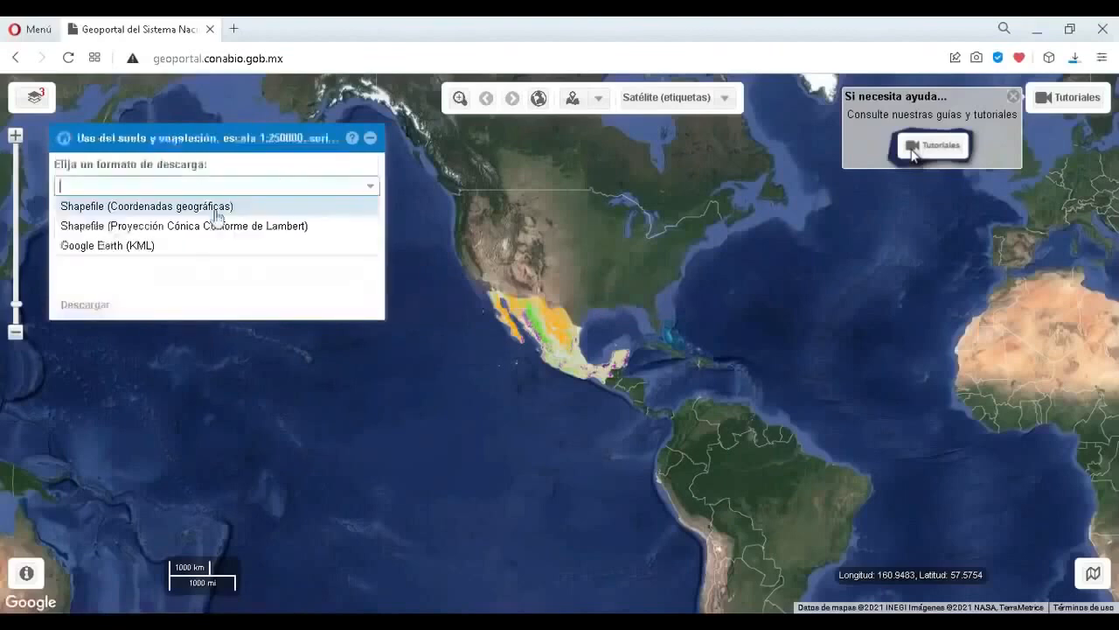
{"action": "left_click", "coordinate": [114, 208]}
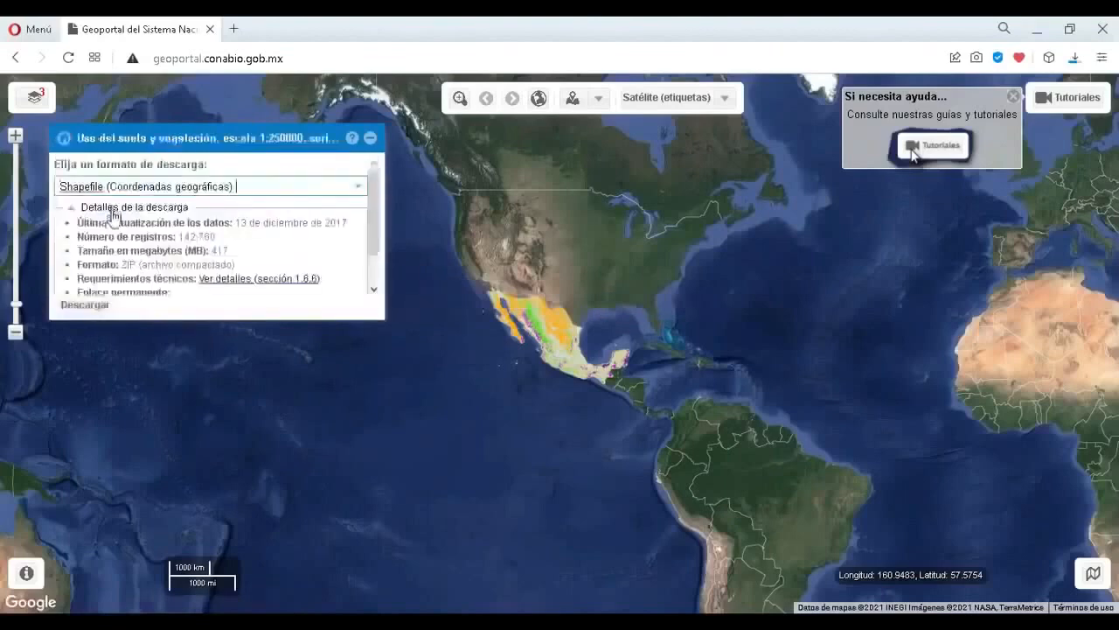
{"action": "left_click", "coordinate": [97, 308]}
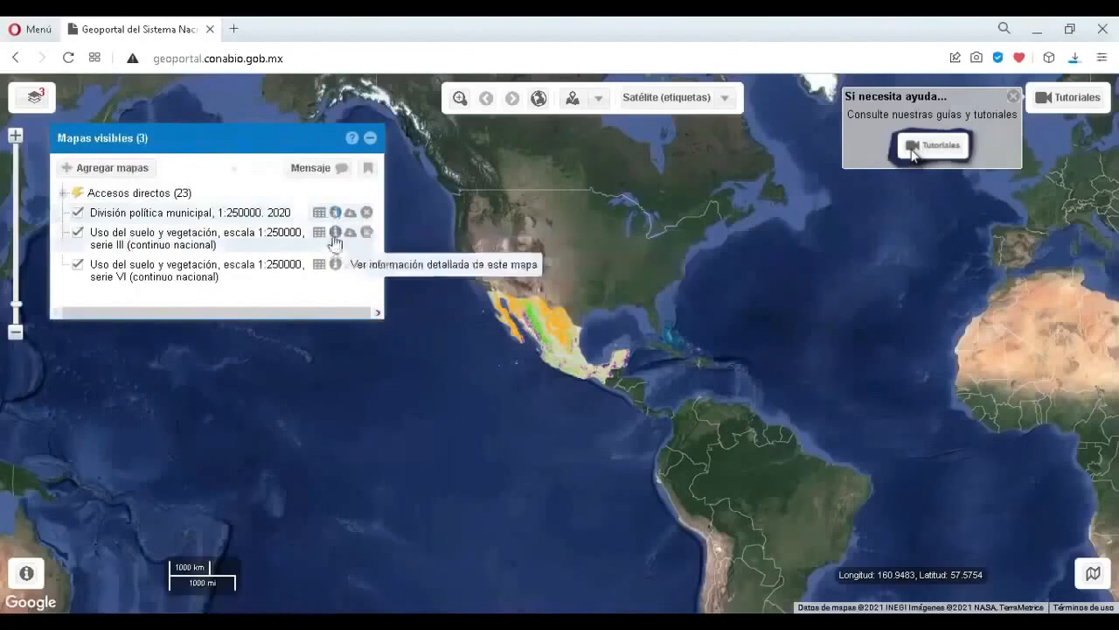
Review the serie VI map's metadata, including its basic information, information quality and geographic attributes
{"action": "left_click", "coordinate": [334, 265]}
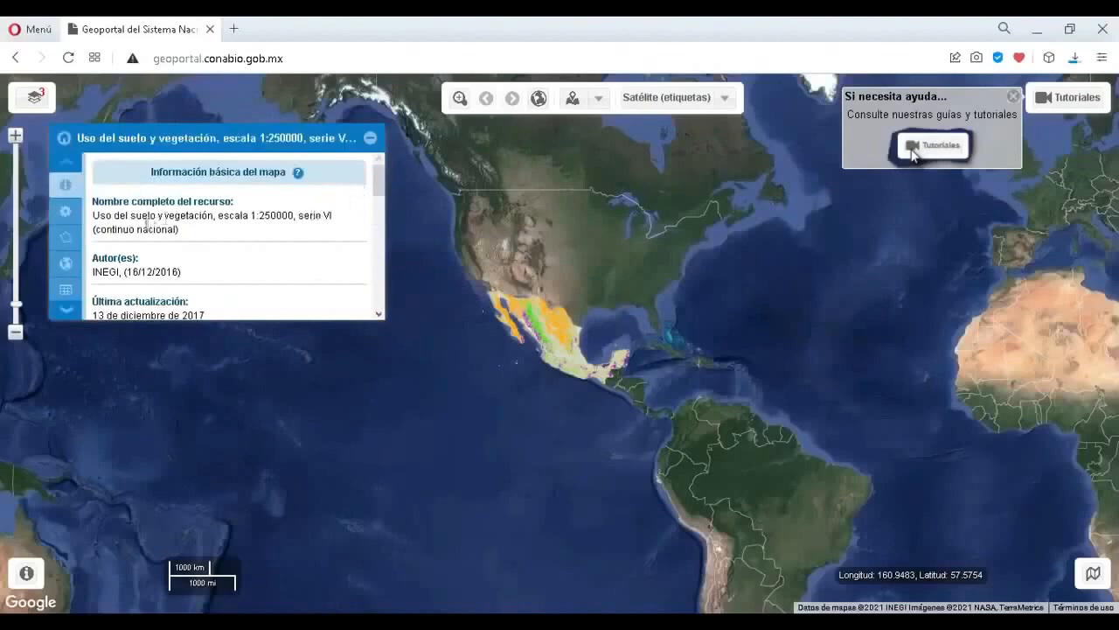
{"action": "left_click", "coordinate": [64, 219]}
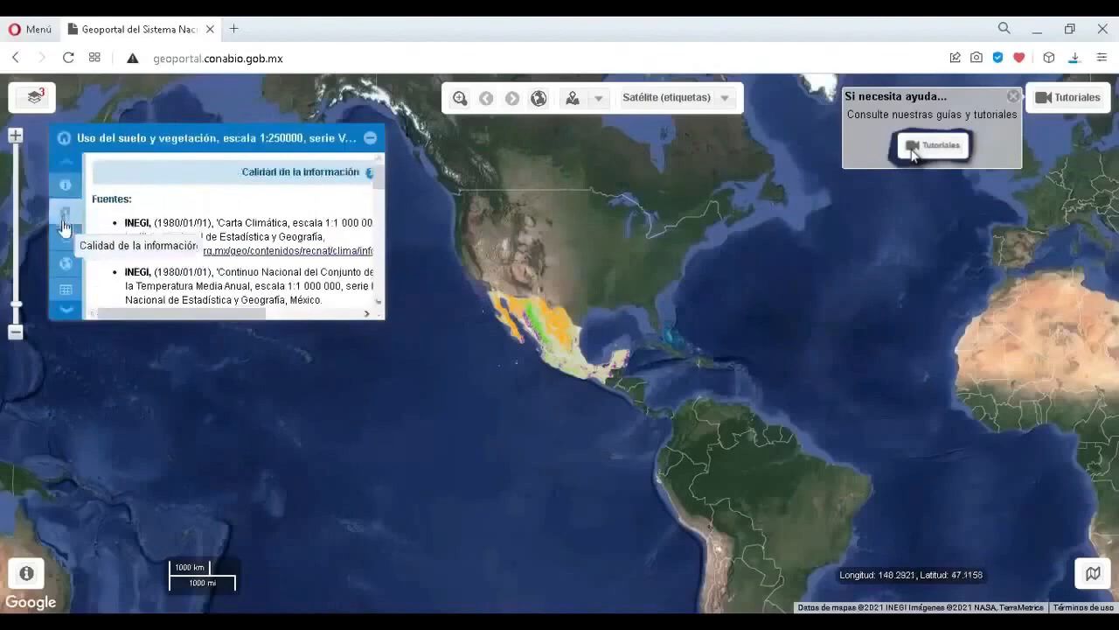
{"action": "left_click", "coordinate": [70, 250]}
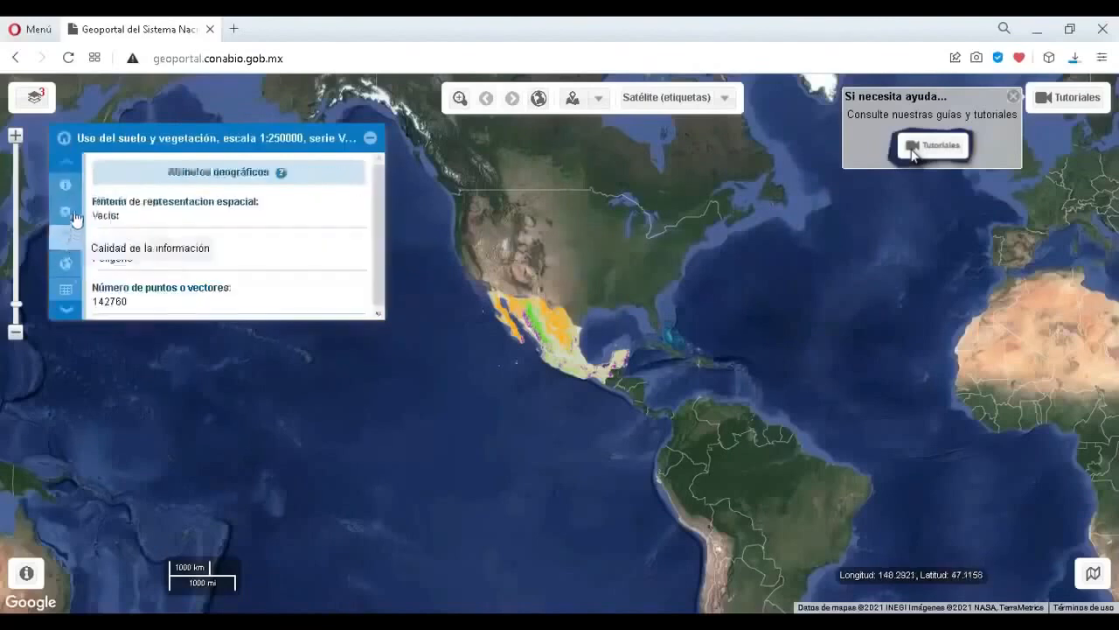
{"action": "left_click", "coordinate": [68, 215]}
{"action": "left_click", "coordinate": [65, 186]}
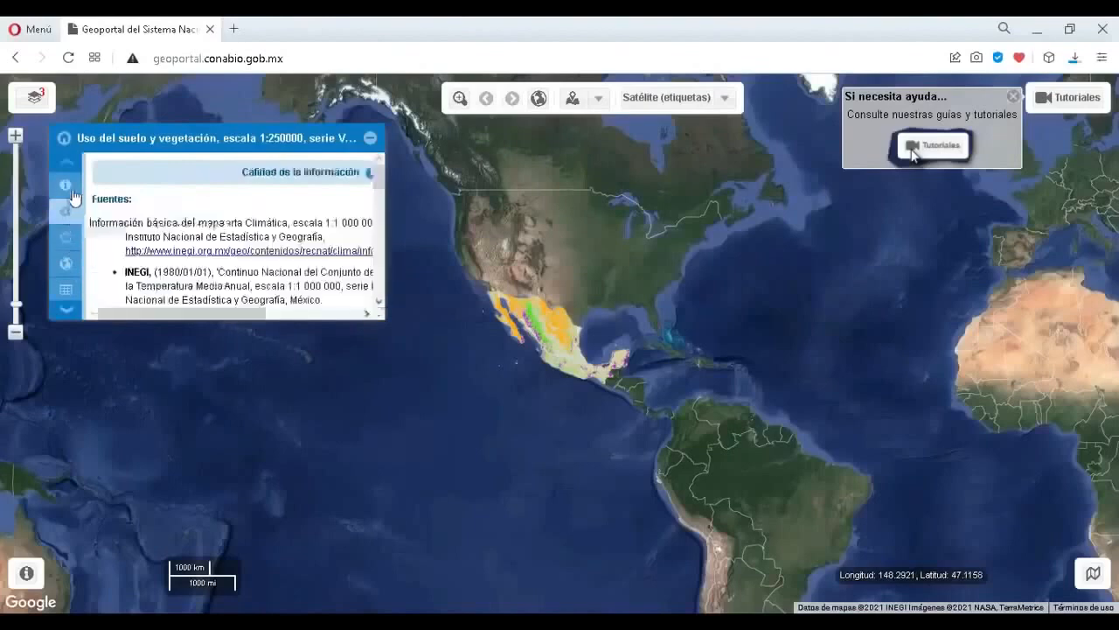
{"action": "left_click", "coordinate": [70, 265]}
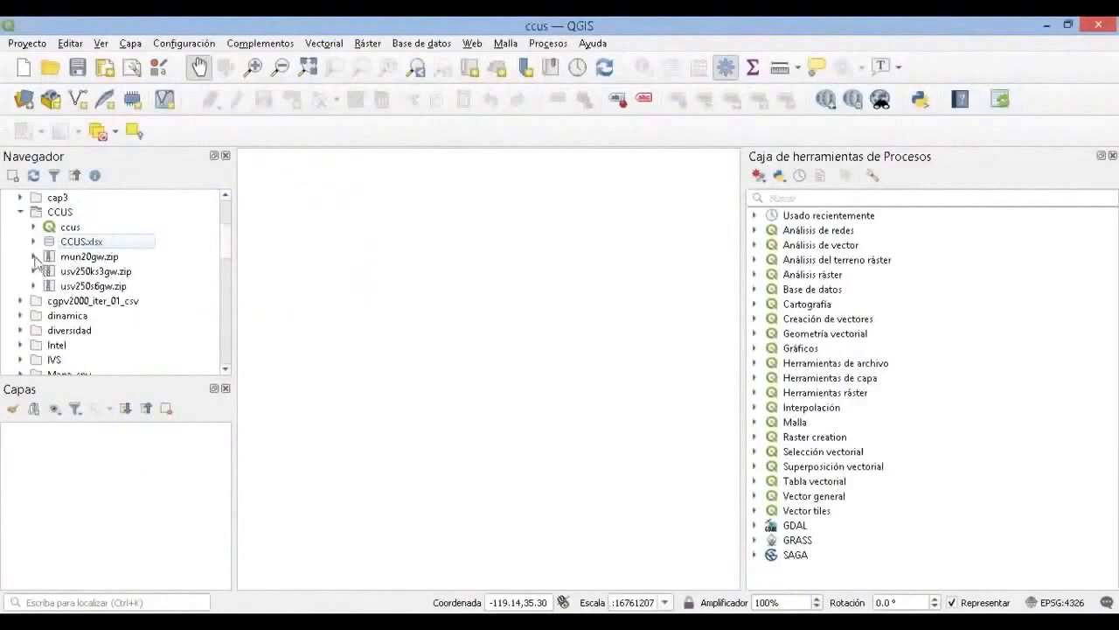
Switch to the ccus project in QGIS and load mun20gw.shp from mun20gw.zip as a layer
{"action": "left_click", "coordinate": [34, 257]}
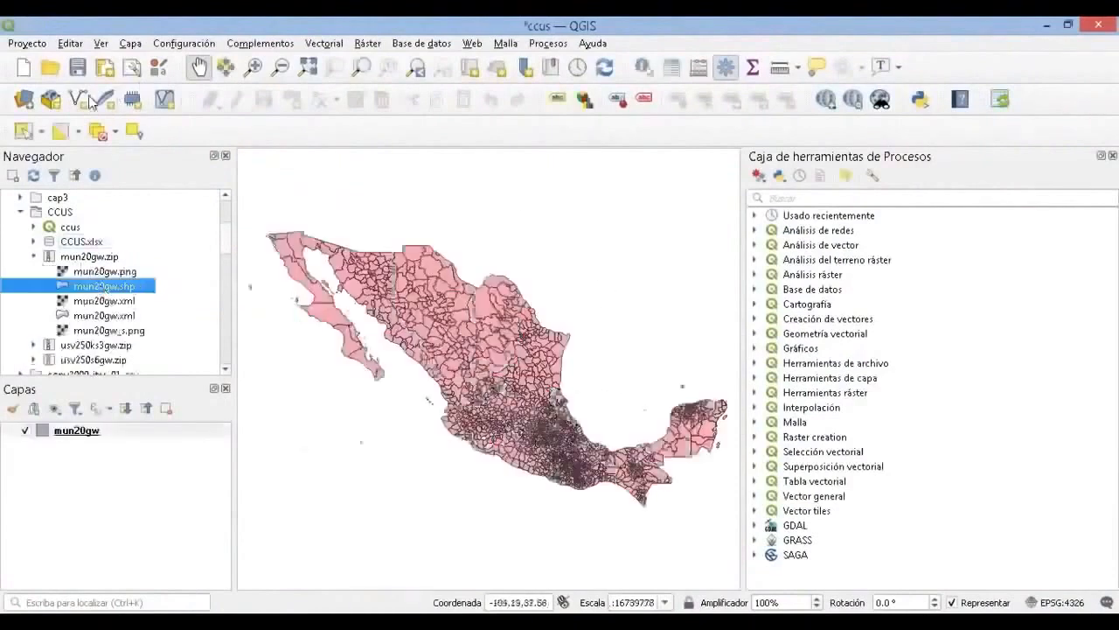
Select the Mérida municipality polygon in the northern Yucatán Peninsula on the mun20gw layer
{"action": "left_click", "coordinate": [253, 67]}
{"action": "left_click_drag", "start_coordinate": [673, 391], "coordinate": [719, 423]}
{"action": "left_click_drag", "start_coordinate": [310, 370], "coordinate": [412, 478]}
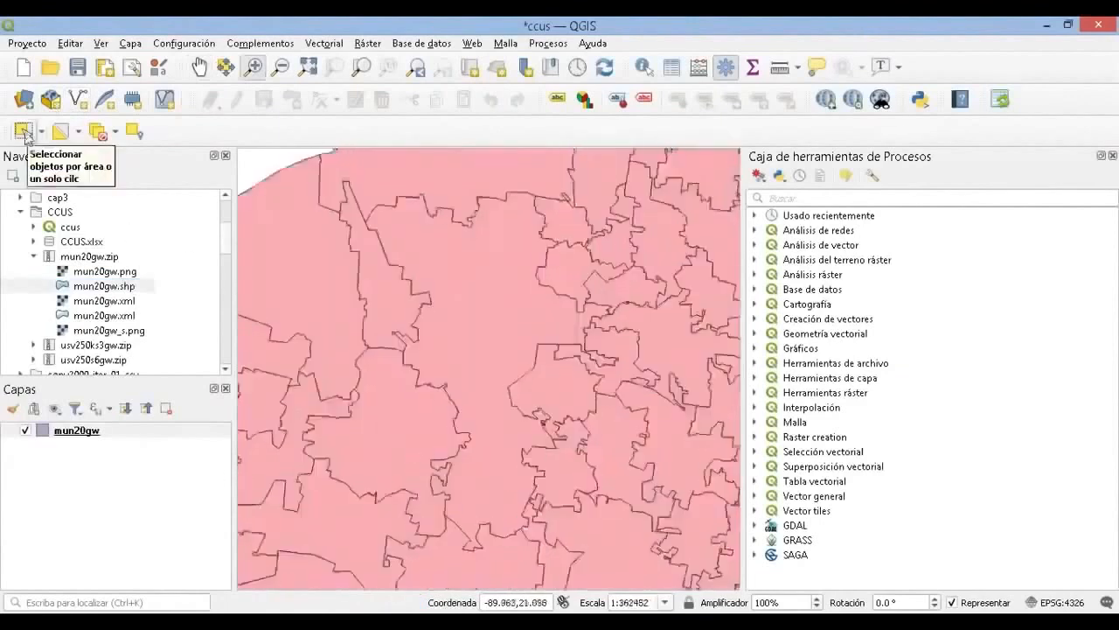
{"action": "left_click", "coordinate": [27, 135]}
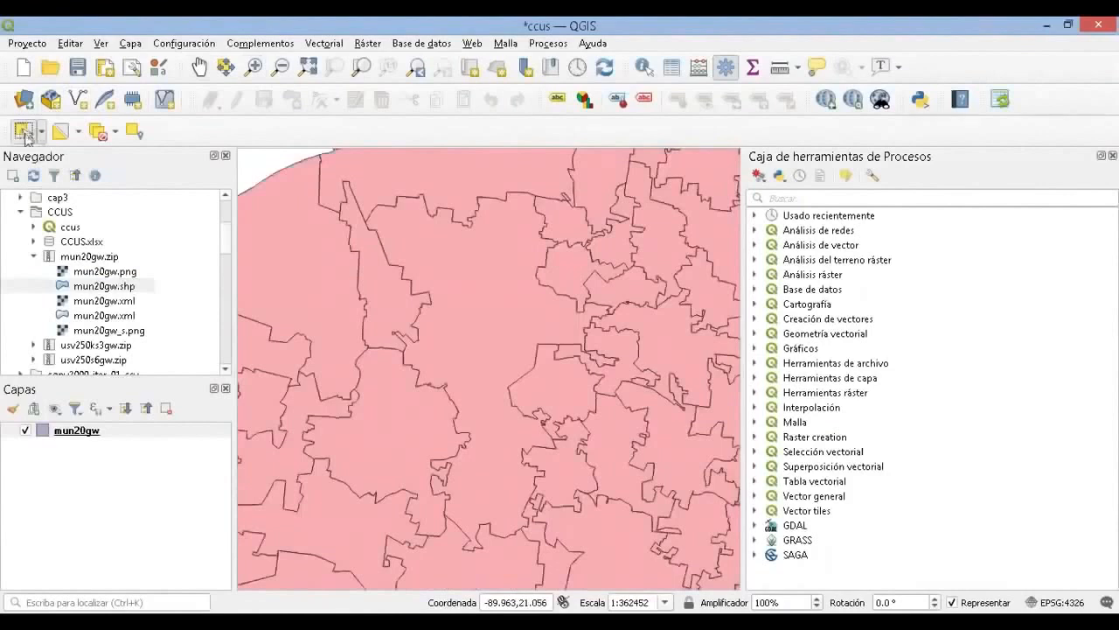
{"action": "left_click", "coordinate": [472, 332]}
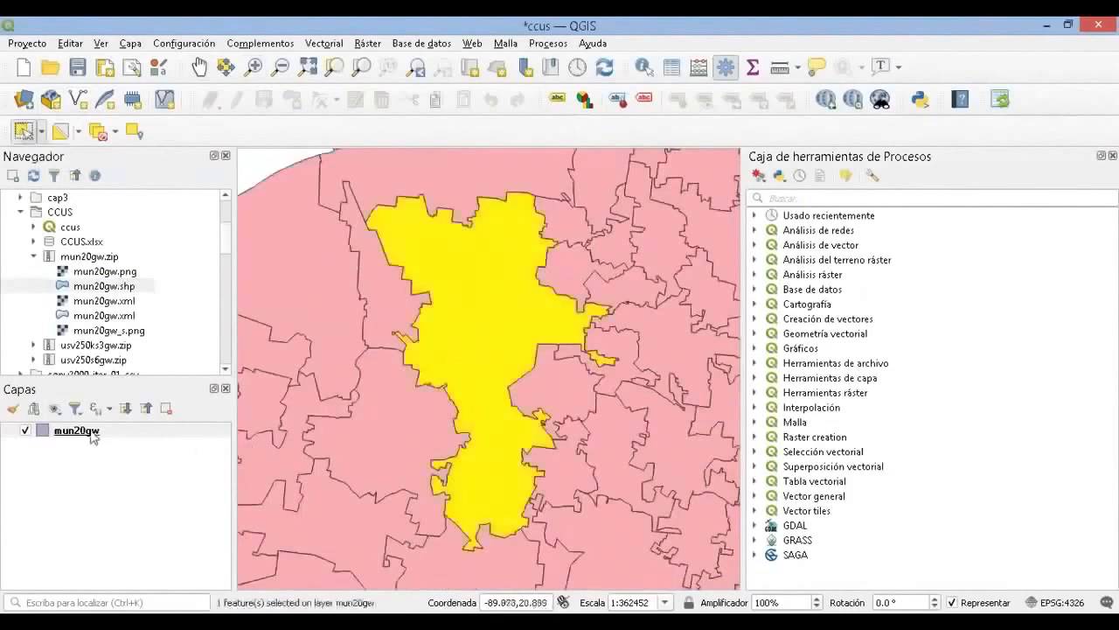
Export the selected municipality as the ESRI shapefile merida.shp in C:\CCUS, with geometry type Polígono
{"action": "right_click", "coordinate": [93, 436]}
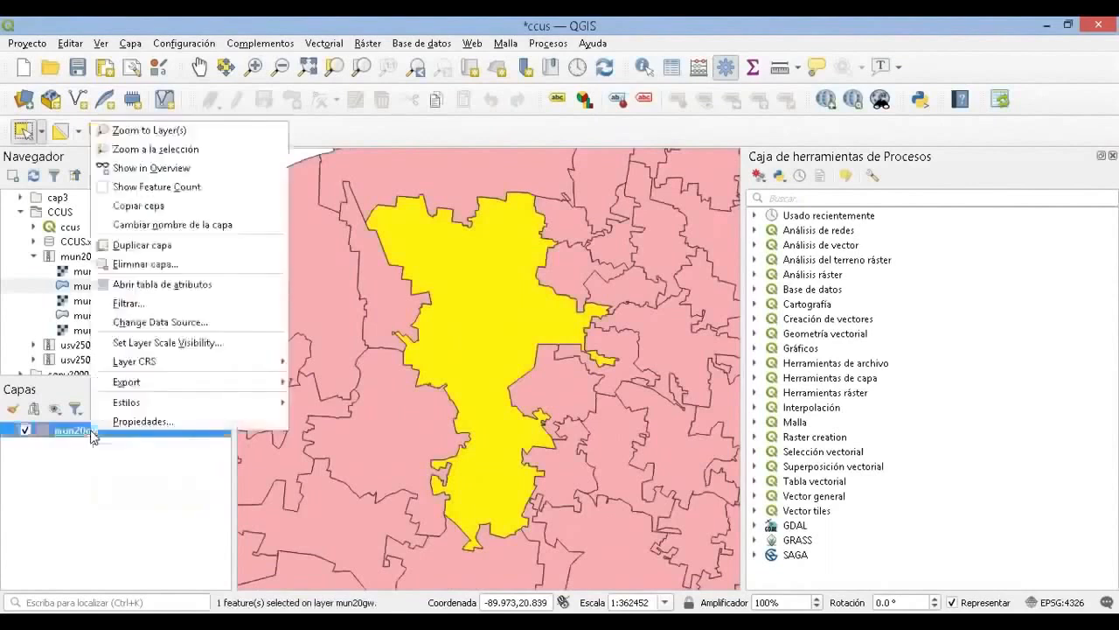
{"action": "mouse_move", "coordinate": [192, 385]}
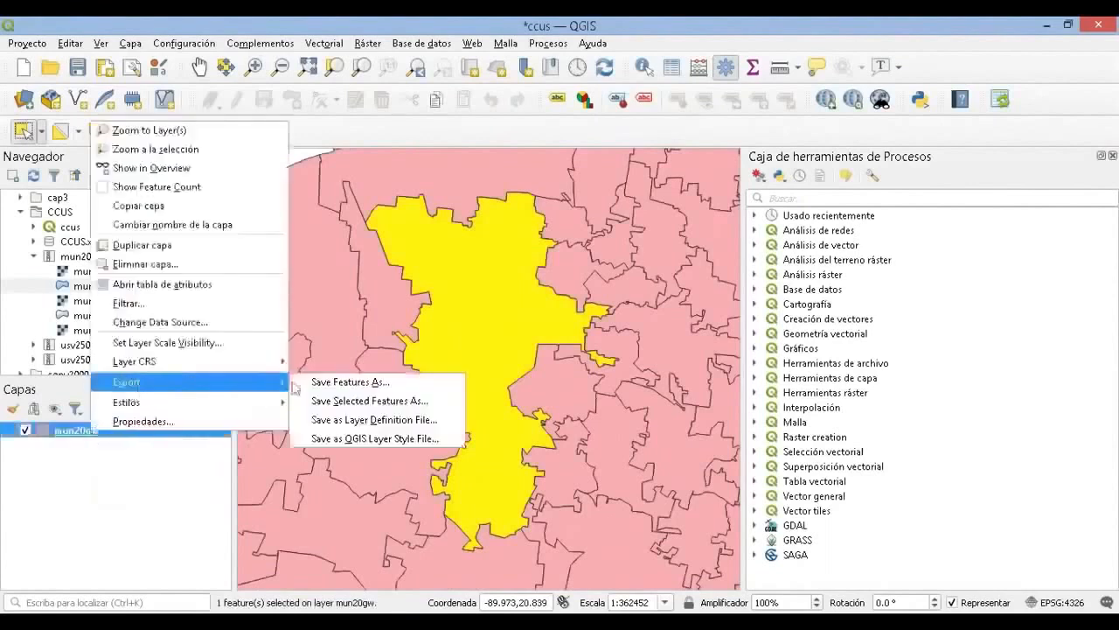
{"action": "left_click", "coordinate": [347, 402]}
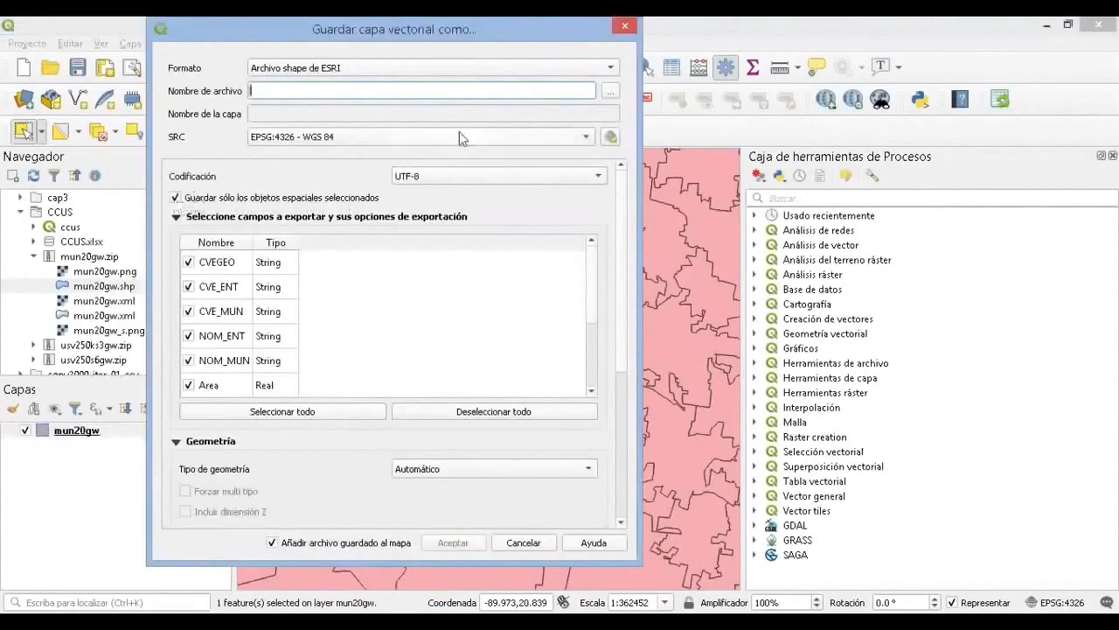
{"action": "left_click", "coordinate": [609, 94]}
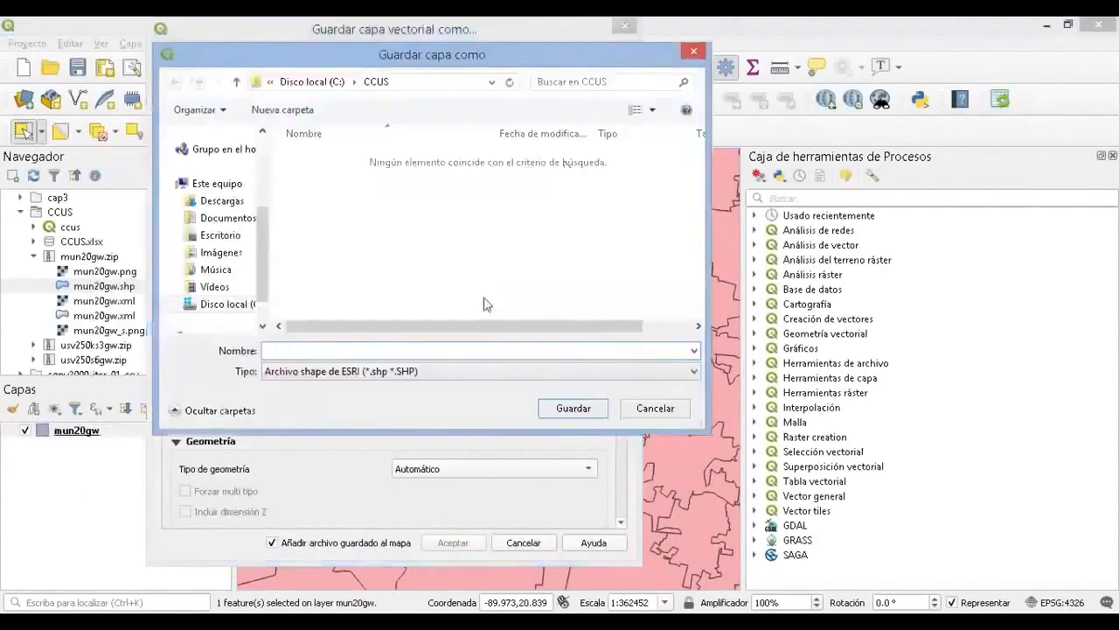
{"action": "type", "text": "mun"}
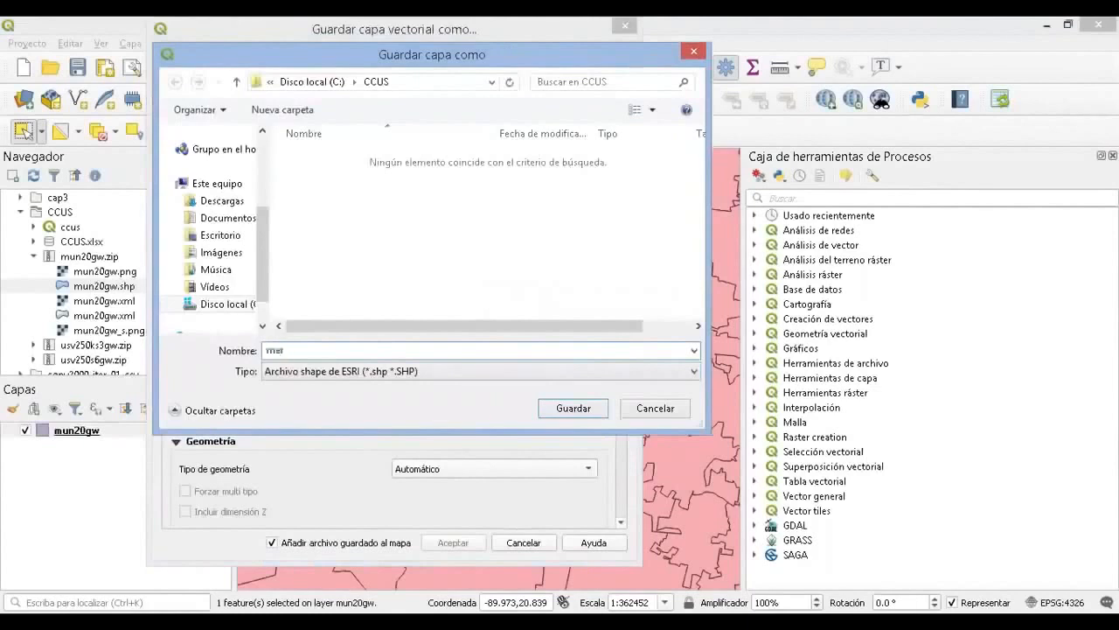
{"action": "type", "text": "ida"}
{"action": "key", "text": "Return"}
{"action": "left_click", "coordinate": [411, 472]}
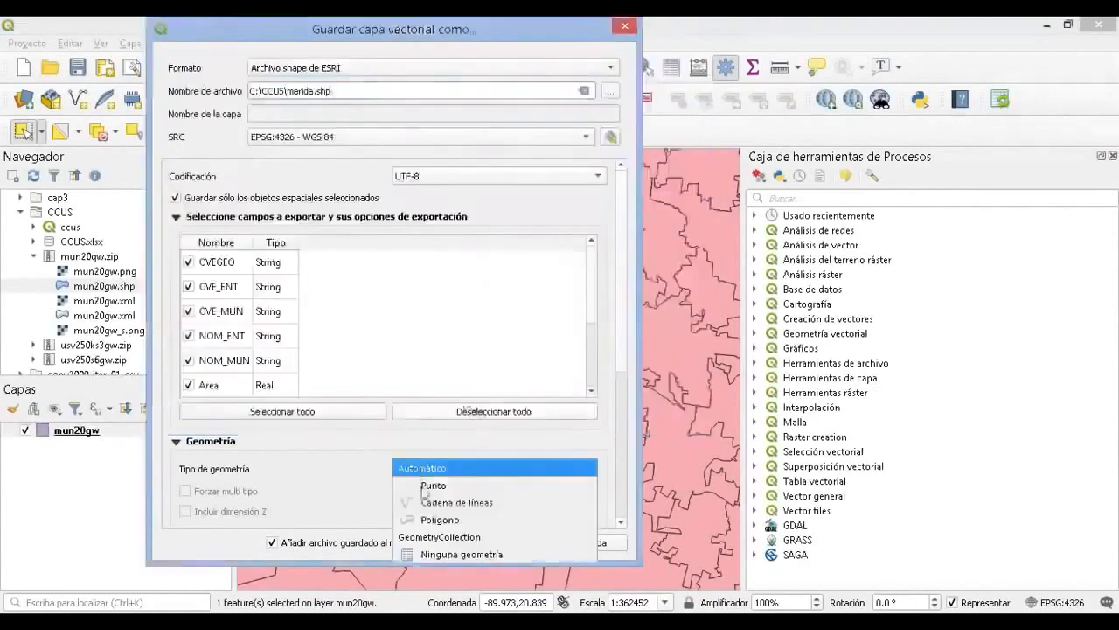
{"action": "left_click", "coordinate": [438, 520]}
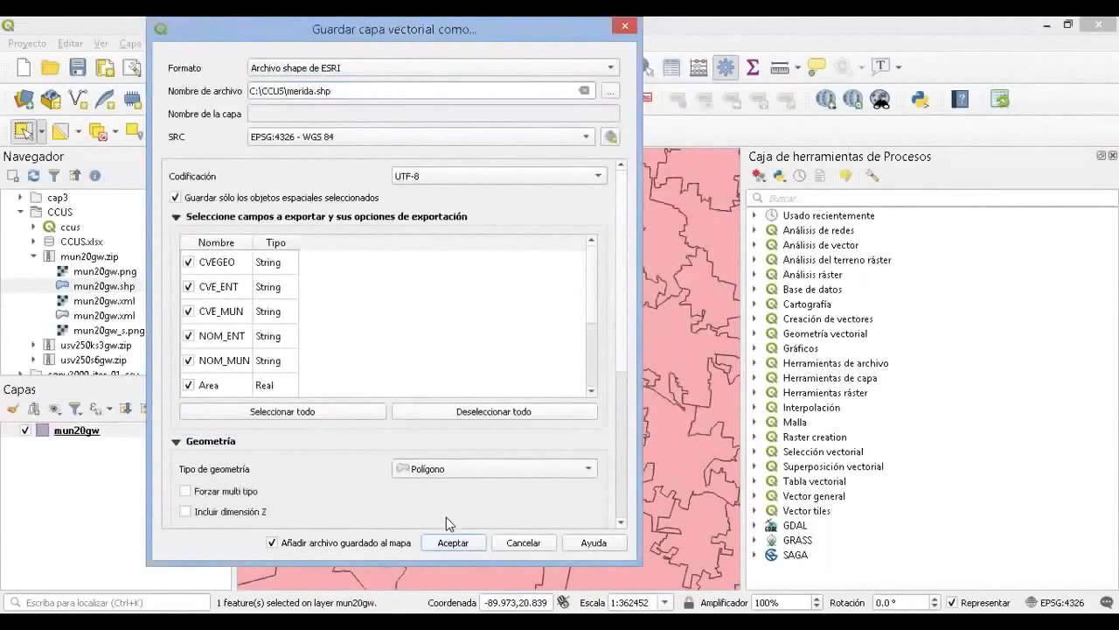
{"action": "left_click", "coordinate": [463, 544]}
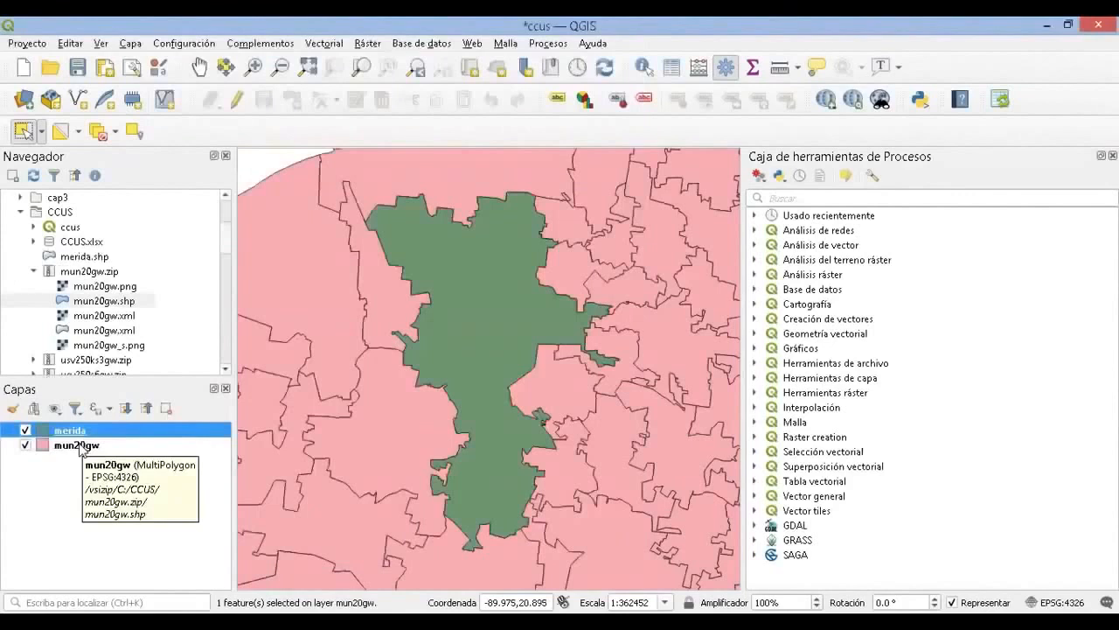
Remove the mun20gw layer from the project and make merida the active layer
{"action": "right_click", "coordinate": [79, 447]}
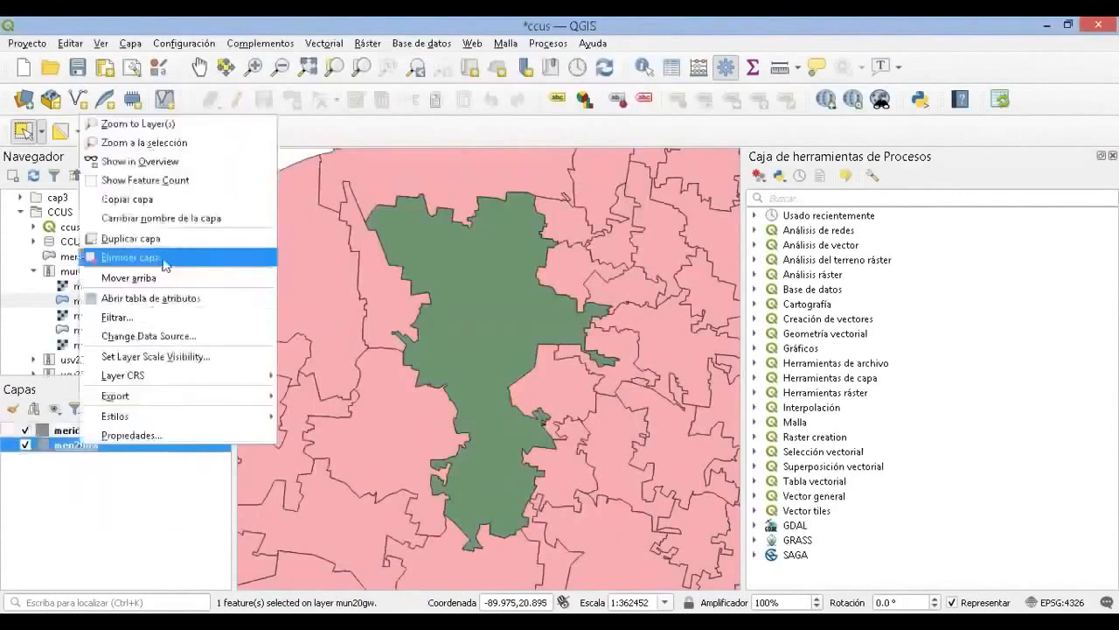
{"action": "left_click", "coordinate": [133, 257]}
{"action": "left_click", "coordinate": [532, 340]}
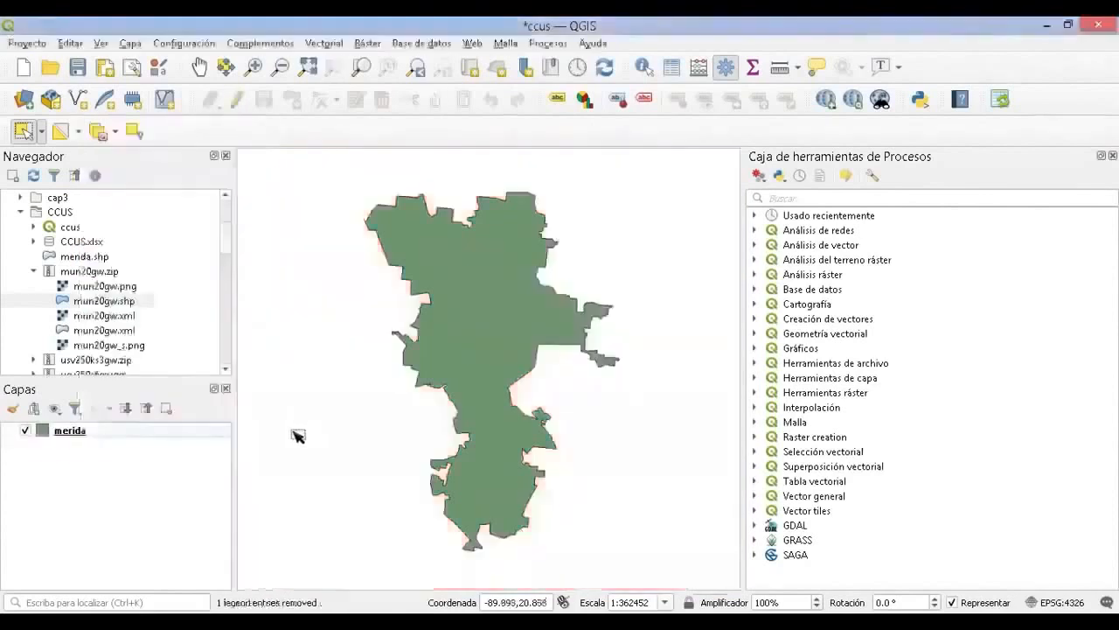
{"action": "left_click", "coordinate": [95, 431]}
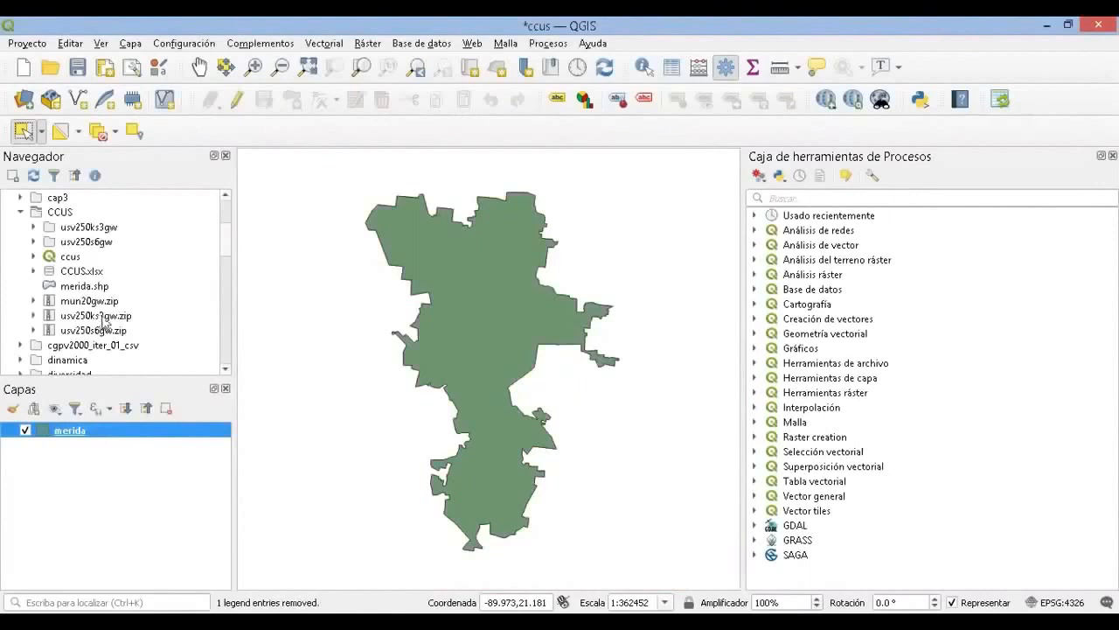
Load usv250ks3gw.shp from the usv250ks3gw folder in CCUS as a layer
{"action": "left_click", "coordinate": [79, 227]}
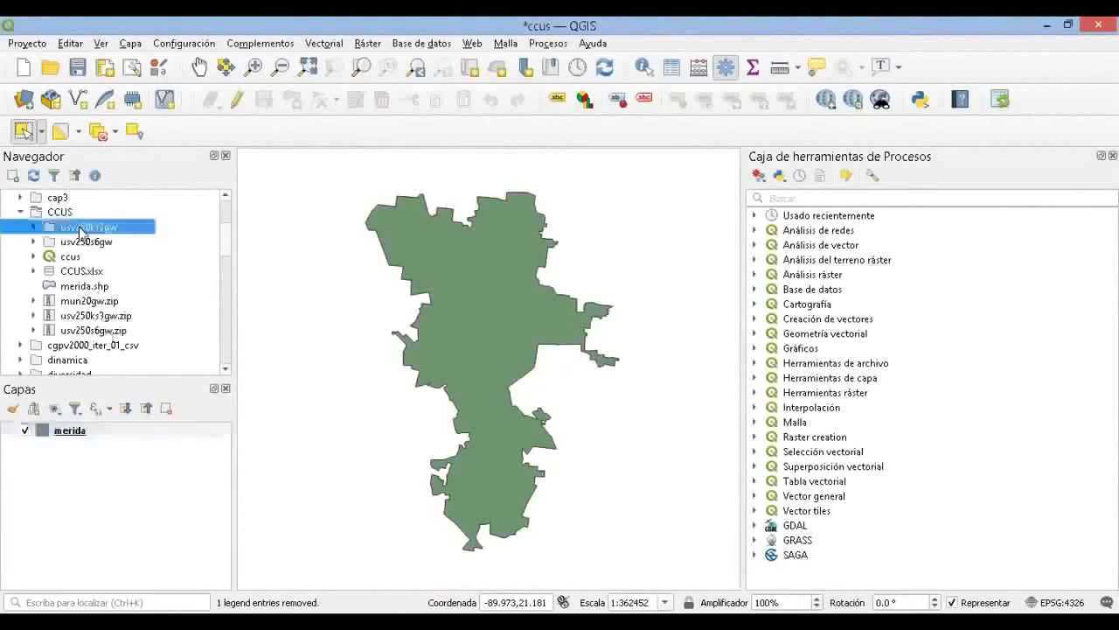
{"action": "left_click", "coordinate": [34, 227]}
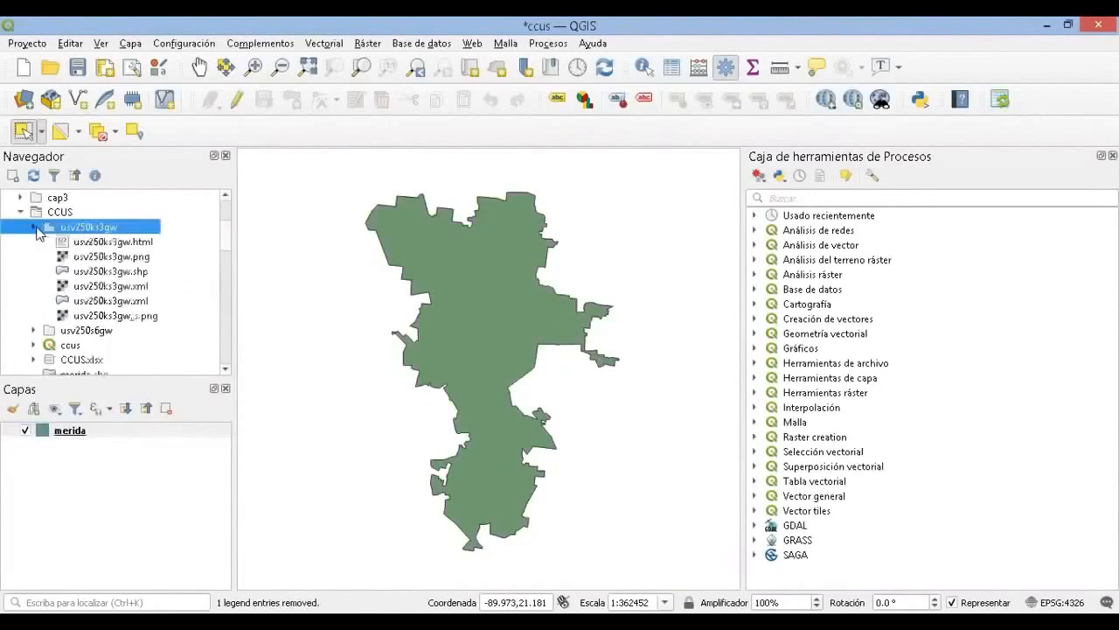
{"action": "double_click", "coordinate": [135, 275]}
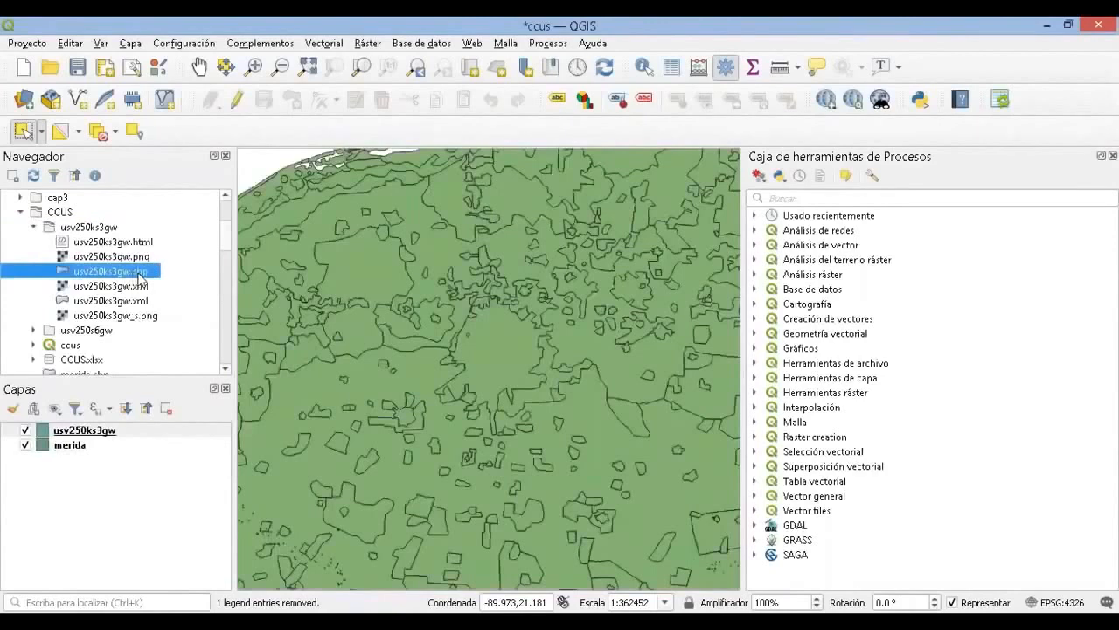
{"action": "left_click", "coordinate": [34, 227]}
Load usv250s6gw.shp from the usv250s6gw folder in CCUS as a layer
{"action": "left_click", "coordinate": [34, 241]}
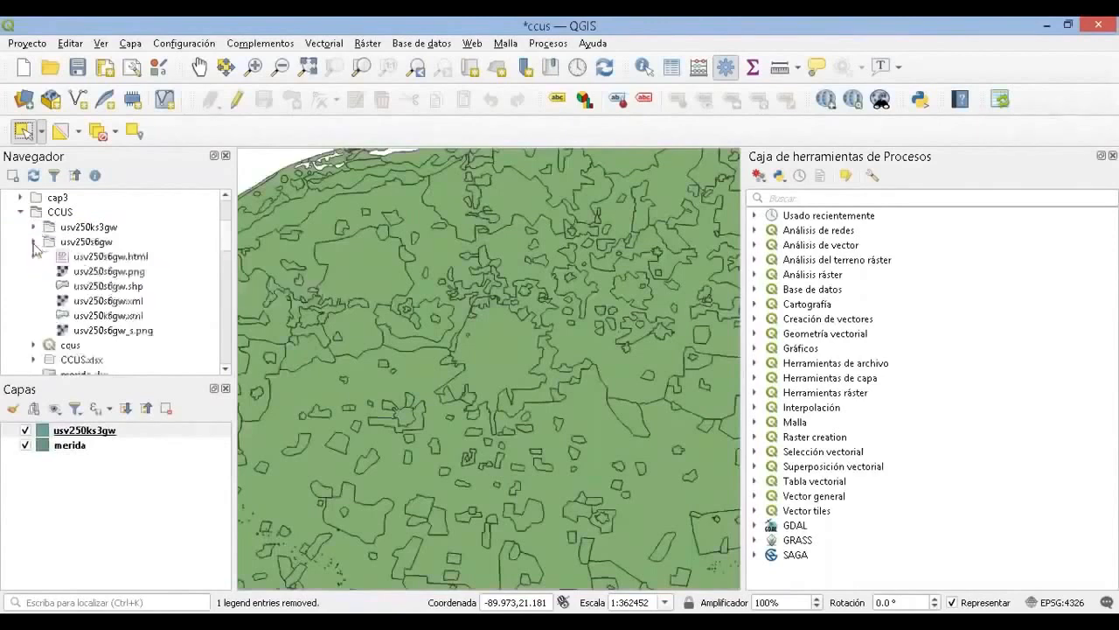
{"action": "double_click", "coordinate": [132, 287]}
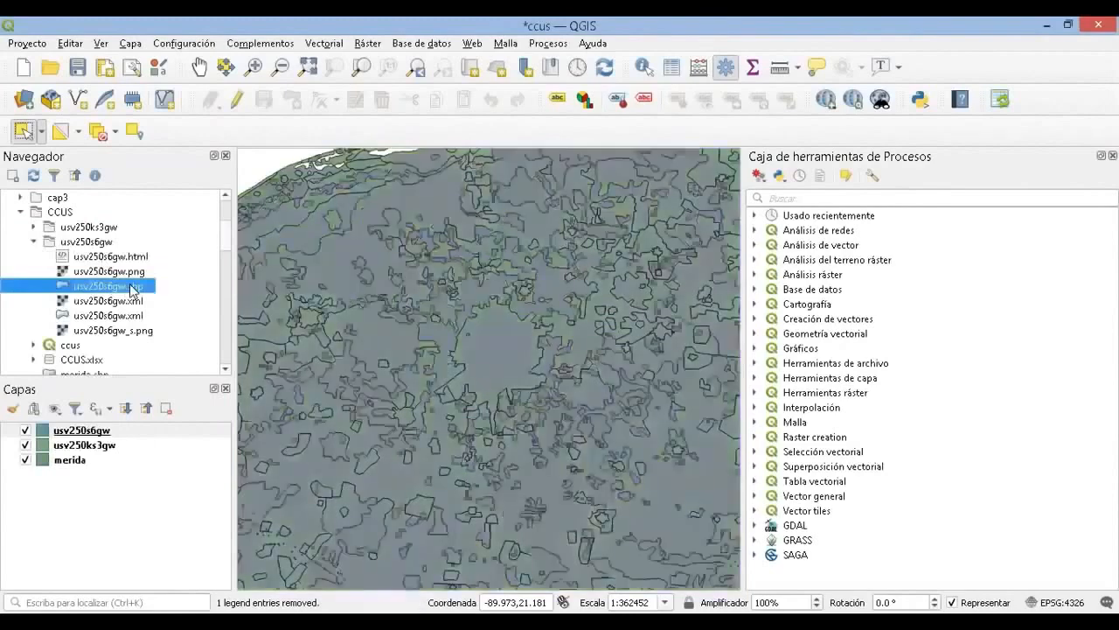
{"action": "left_click", "coordinate": [34, 242]}
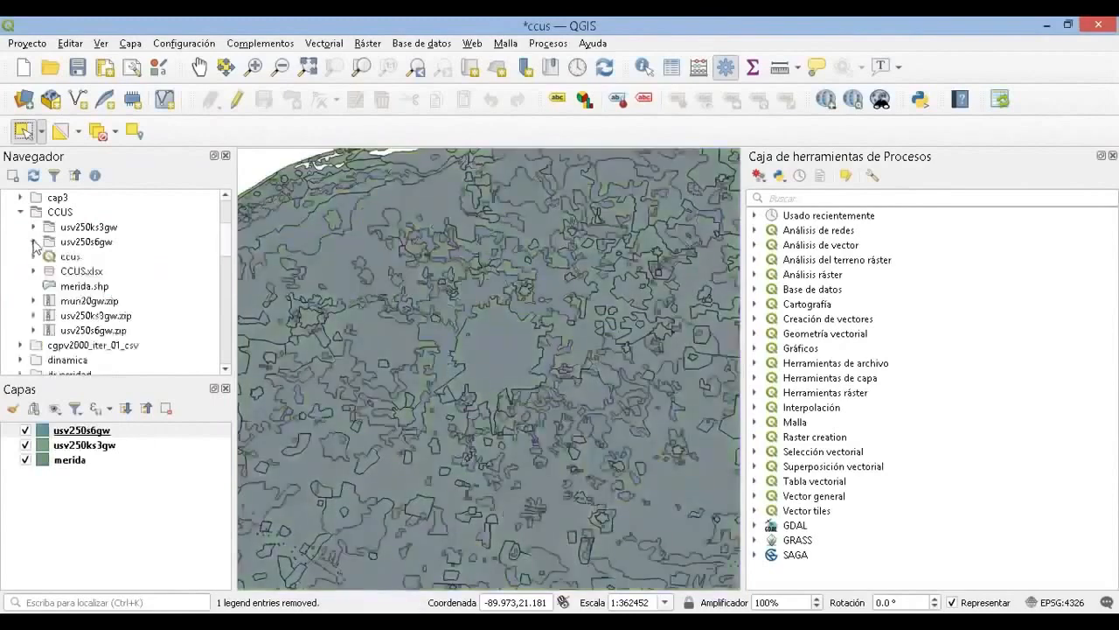
Create a spatial index for the usv250ks3gw layer in its source properties
{"action": "right_click", "coordinate": [77, 445]}
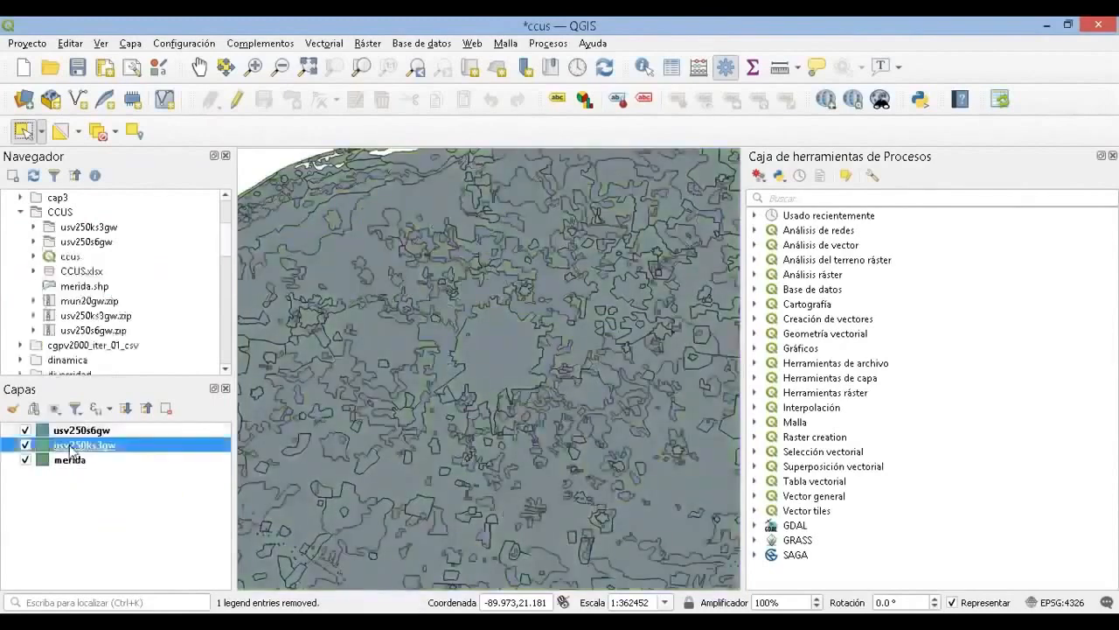
{"action": "left_click", "coordinate": [131, 437]}
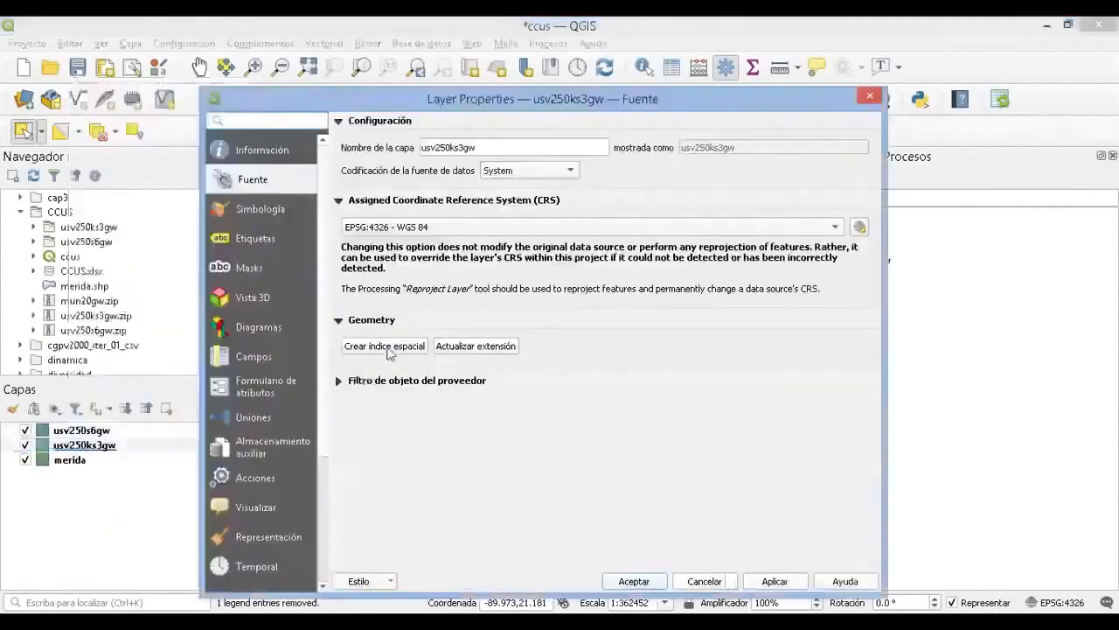
{"action": "left_click", "coordinate": [389, 348]}
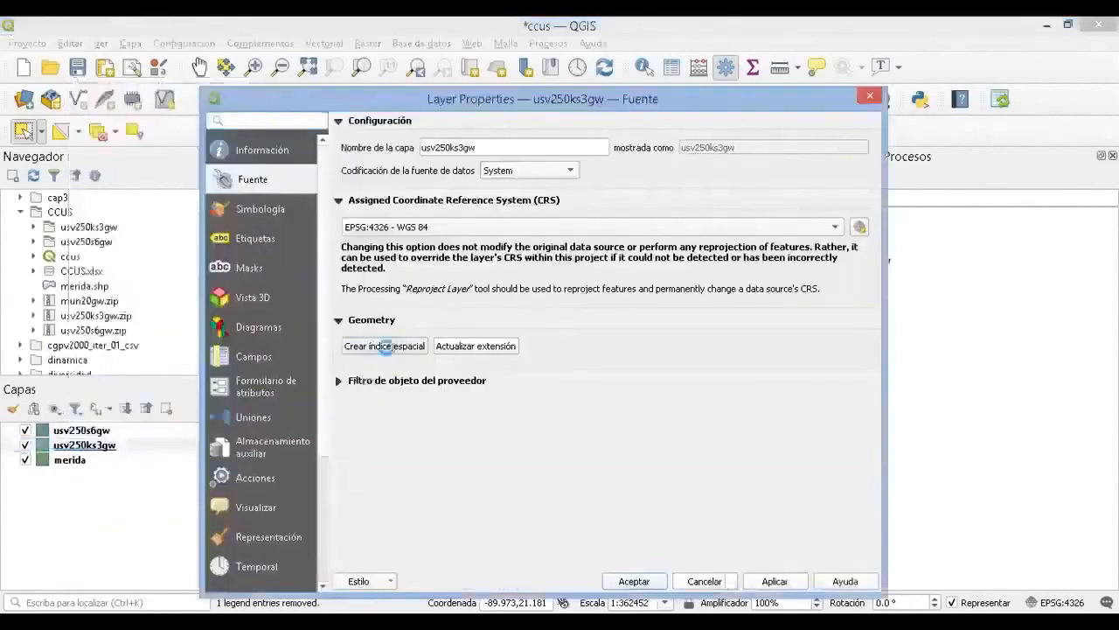
{"action": "left_click", "coordinate": [610, 368]}
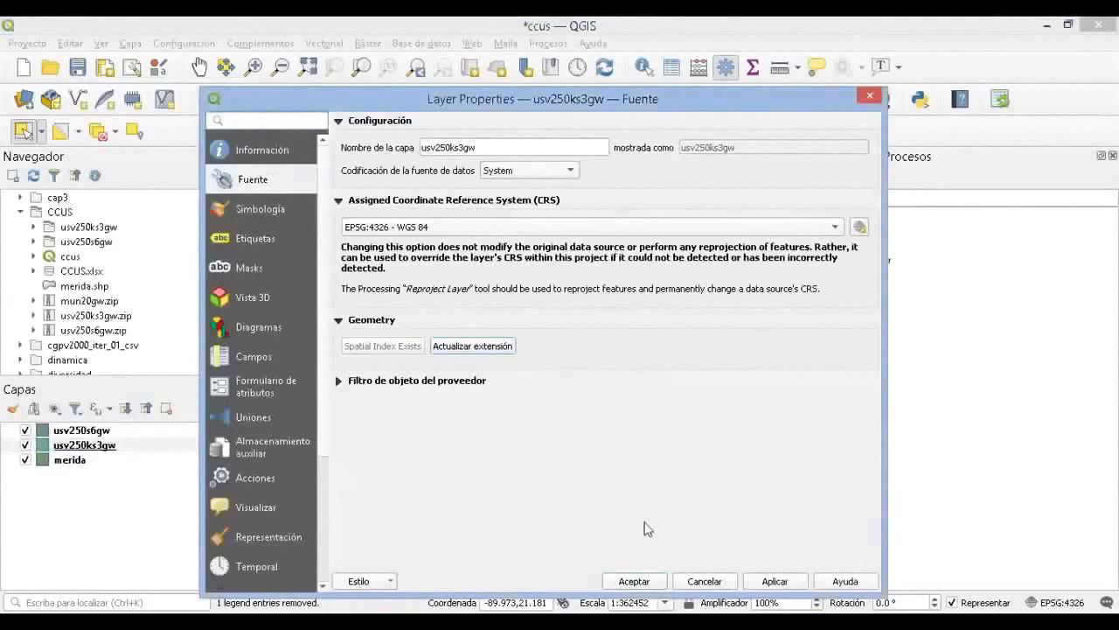
{"action": "left_click", "coordinate": [645, 584]}
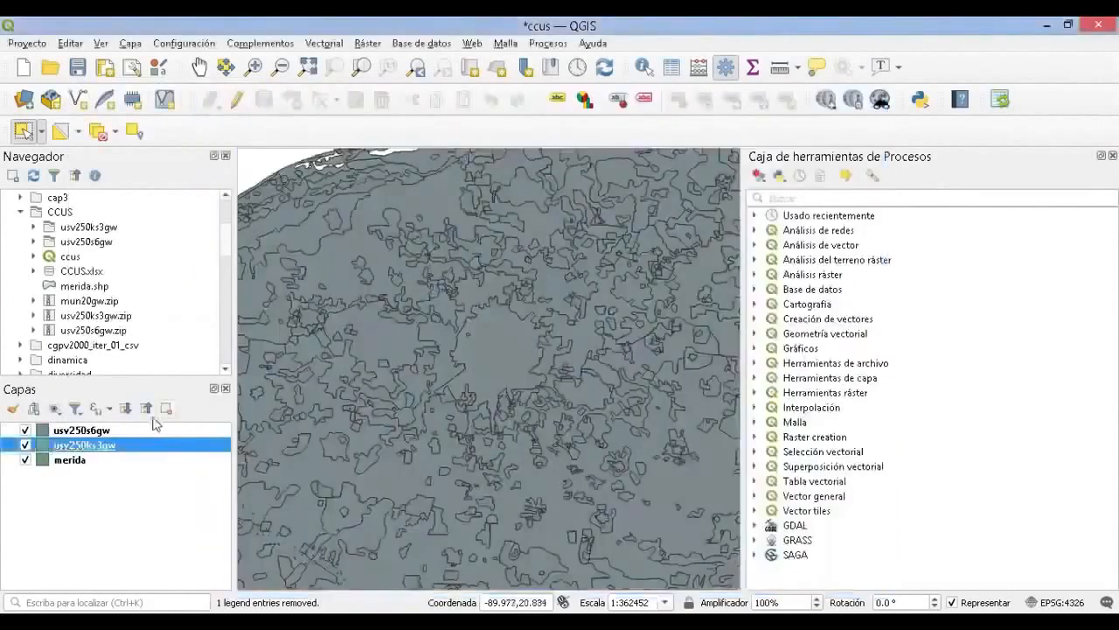
Create a spatial index for the usv250s6gw layer in its source properties
{"action": "right_click", "coordinate": [81, 431]}
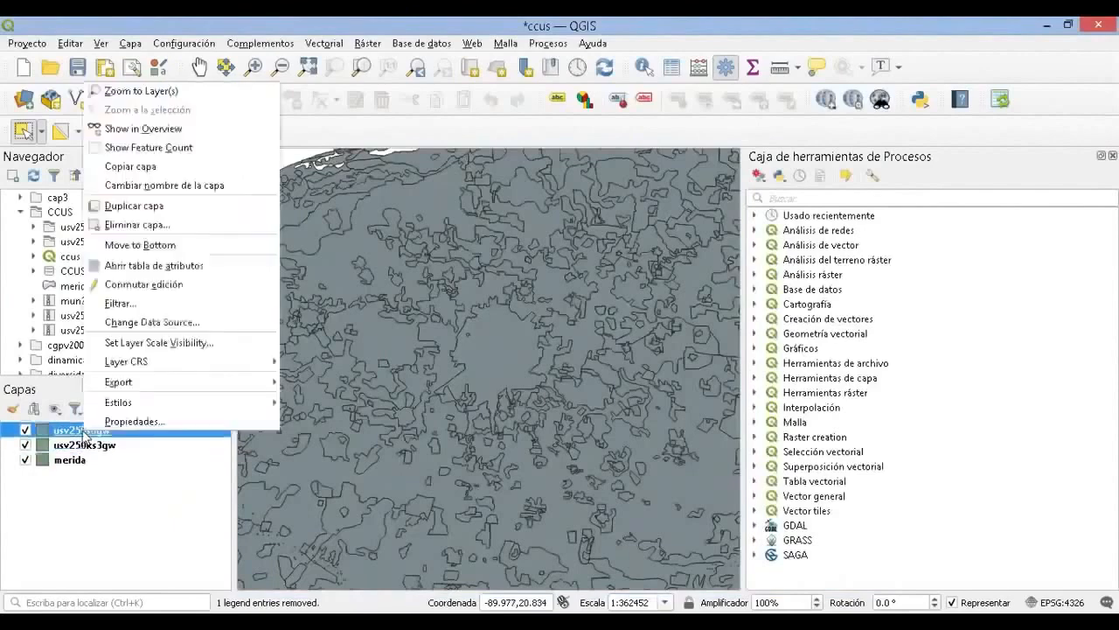
{"action": "left_click", "coordinate": [136, 426]}
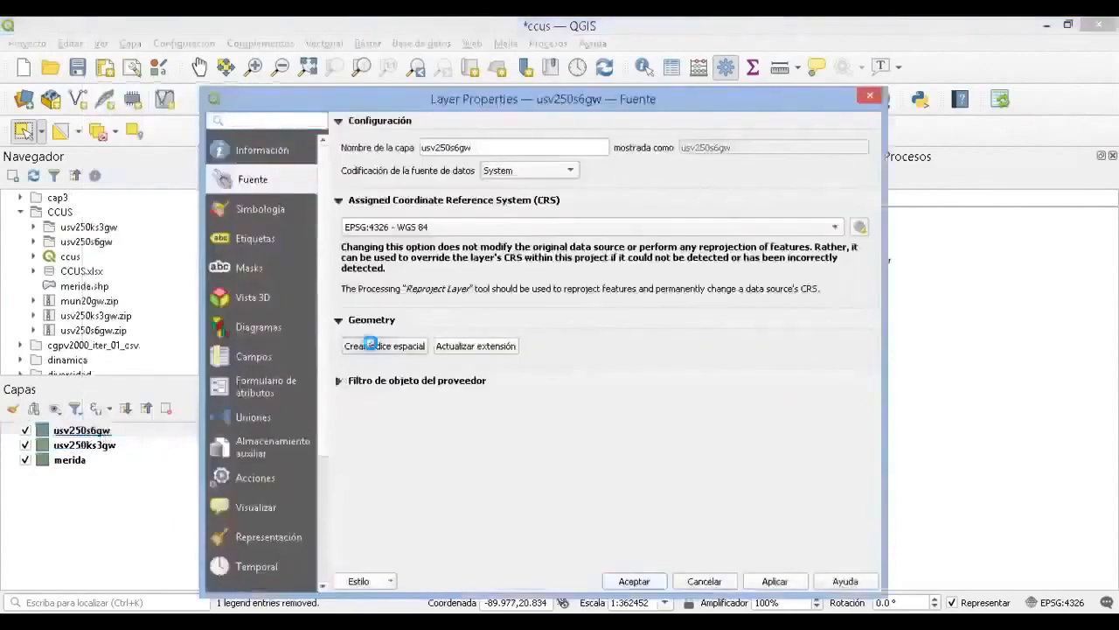
{"action": "left_click", "coordinate": [371, 343]}
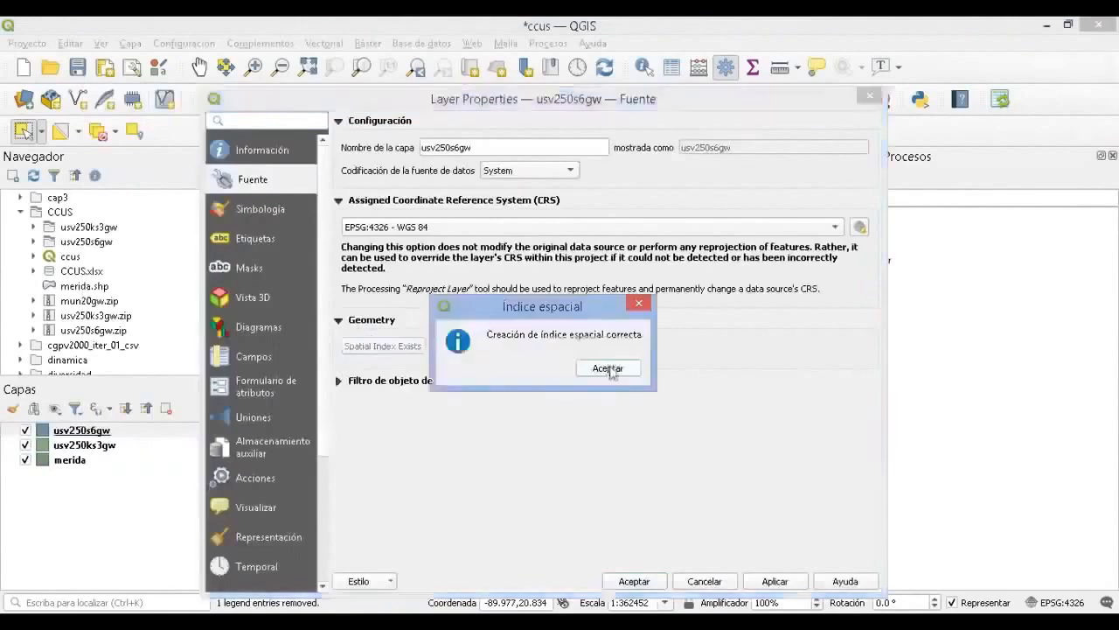
{"action": "left_click", "coordinate": [612, 371]}
{"action": "left_click", "coordinate": [634, 580]}
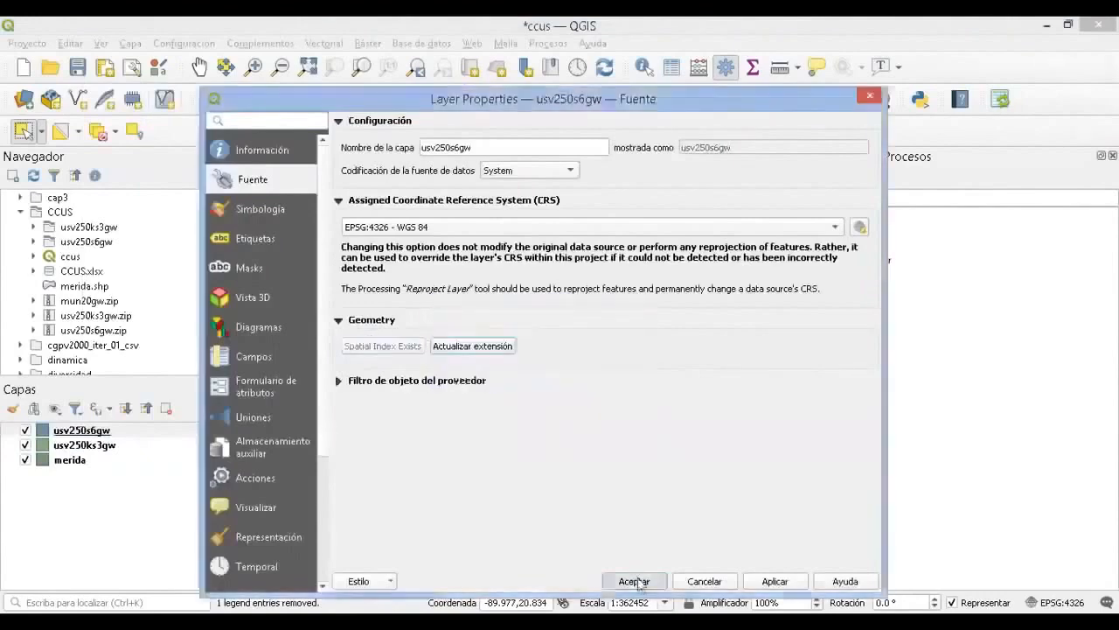
Move the merida layer above both land use layers in the layer order
{"action": "left_click", "coordinate": [73, 460]}
{"action": "left_click_drag", "start_coordinate": [77, 442], "coordinate": [75, 428]}
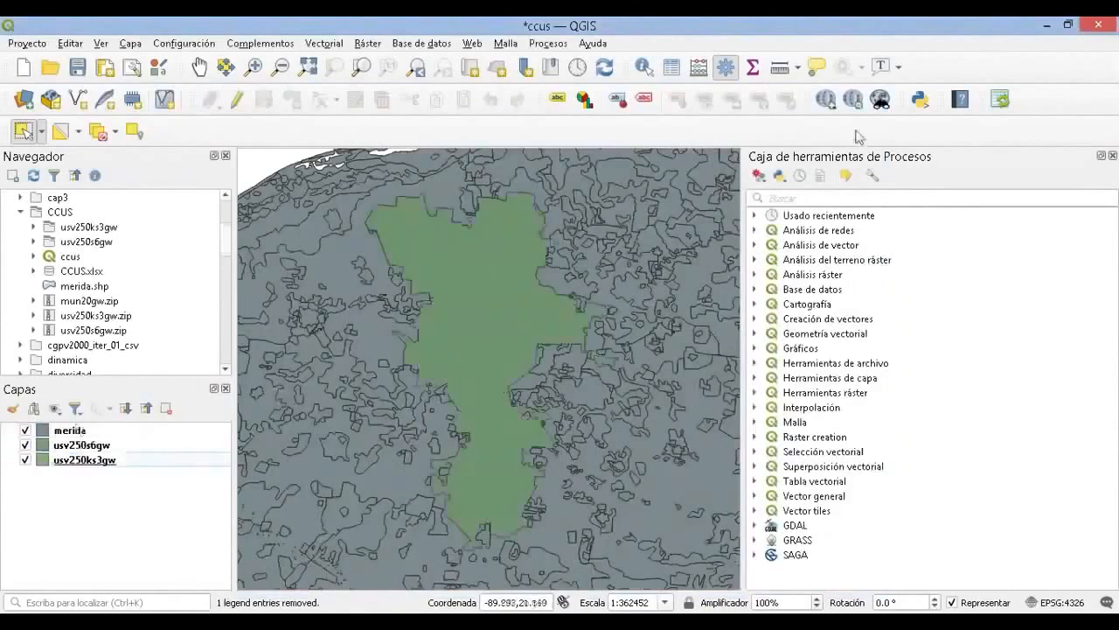
Set up the vector overlay Cortar algorithm with usv250ks3gw as input layer and merida as overlay layer
{"action": "left_click", "coordinate": [842, 196]}
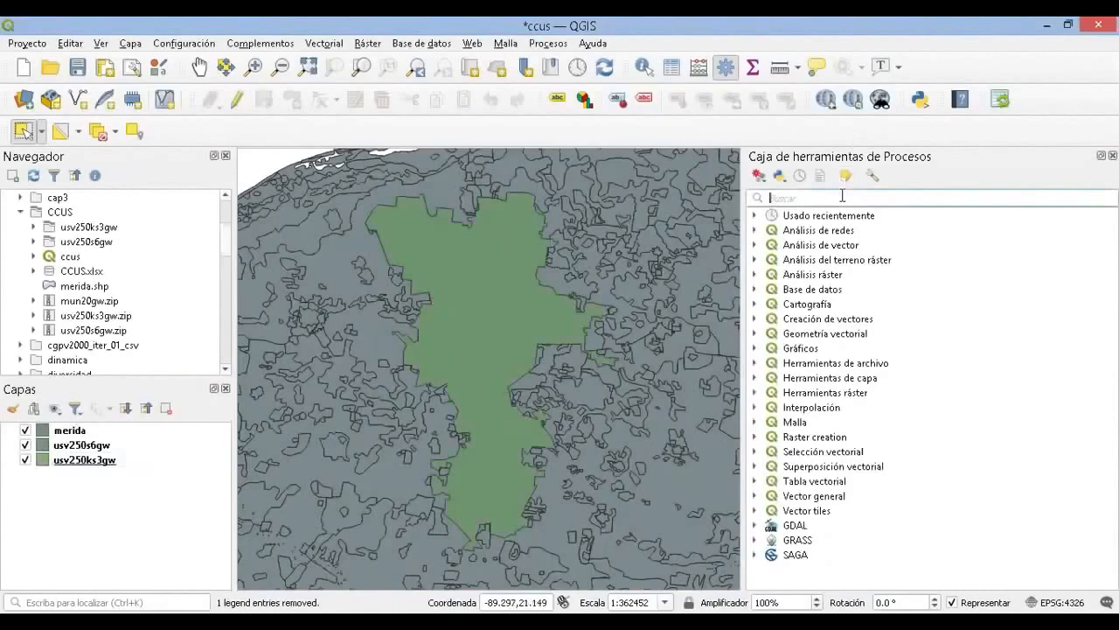
{"action": "type", "text": "d"}
{"action": "type", "text": "ortar"}
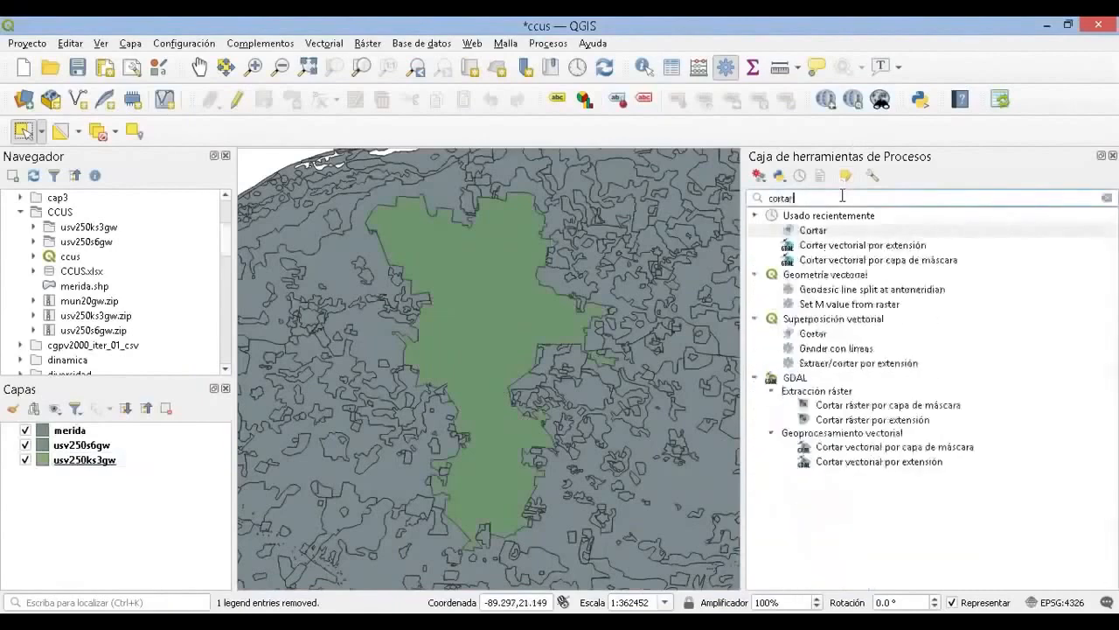
{"action": "double_click", "coordinate": [820, 338]}
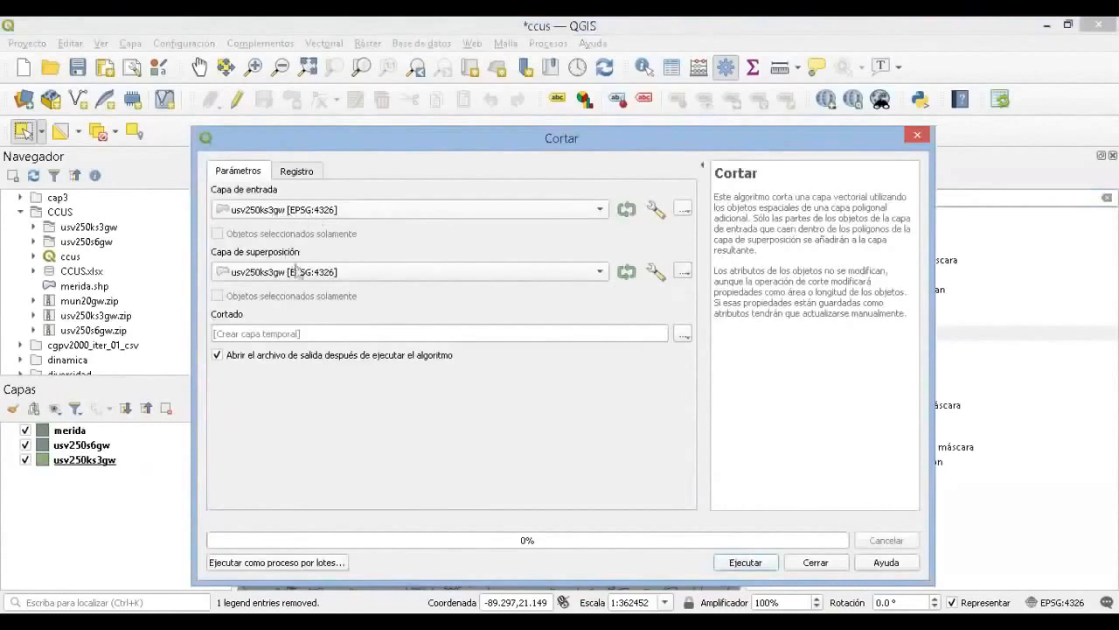
{"action": "left_click", "coordinate": [317, 273]}
{"action": "left_click", "coordinate": [310, 254]}
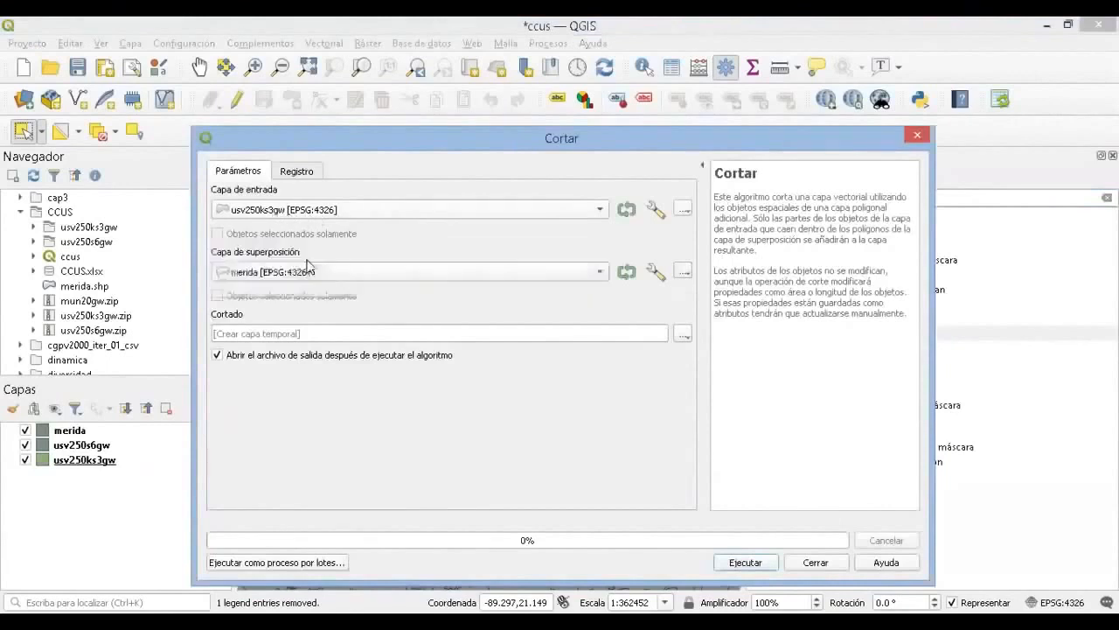
Set the clipped output file to merida_s3.shp in the CCUS folder and run the clip
{"action": "left_click", "coordinate": [684, 334]}
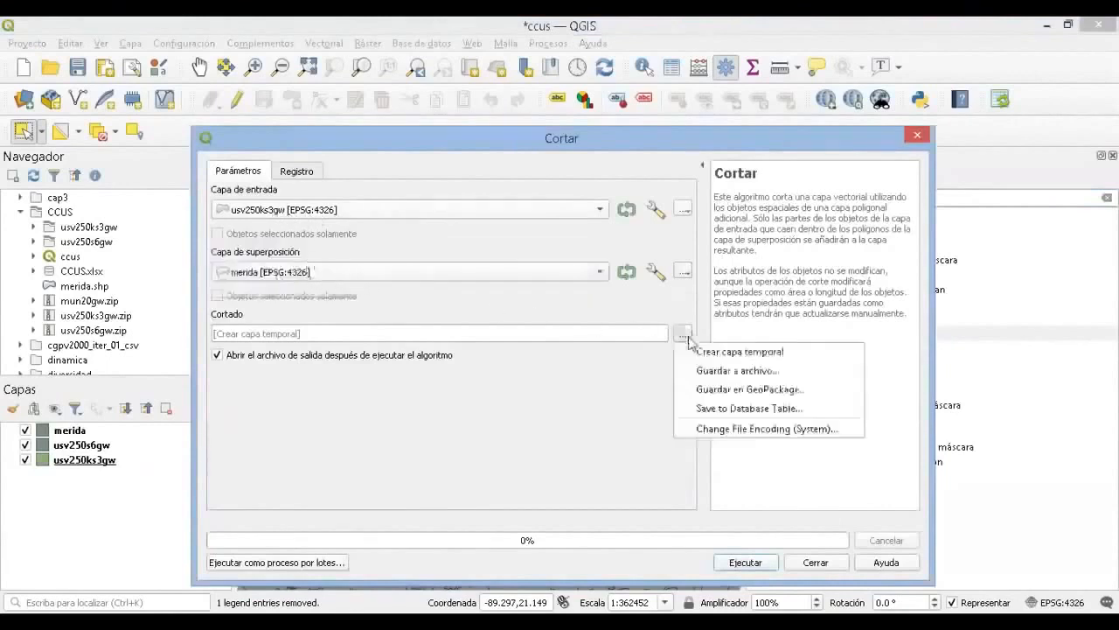
{"action": "left_click", "coordinate": [710, 372]}
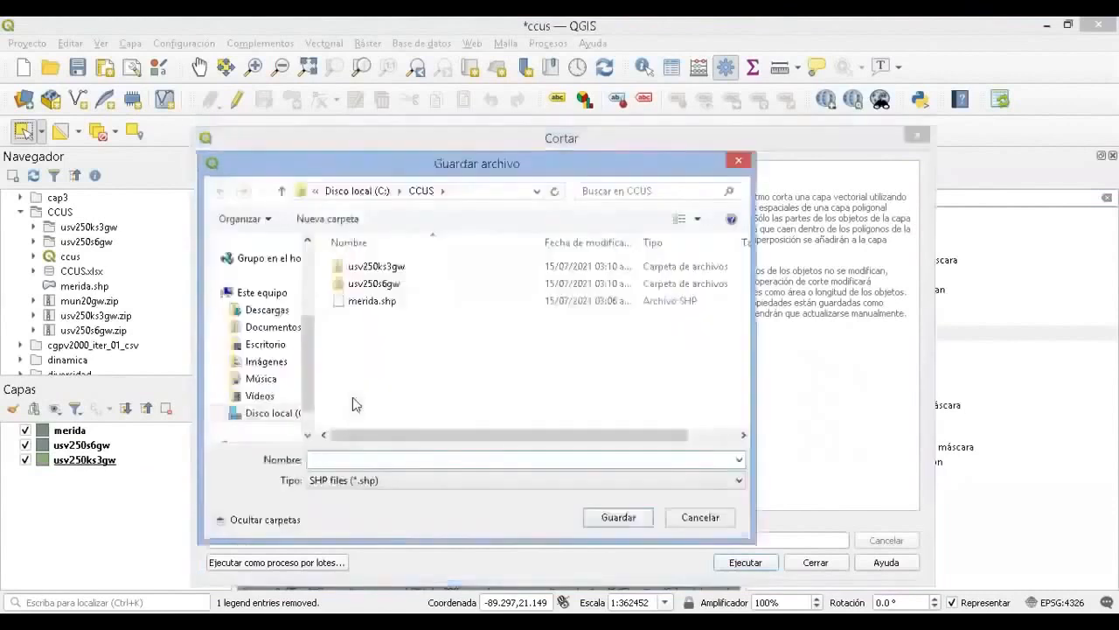
{"action": "left_click", "coordinate": [367, 306]}
{"action": "left_click", "coordinate": [346, 458]}
{"action": "left_click", "coordinate": [343, 458]}
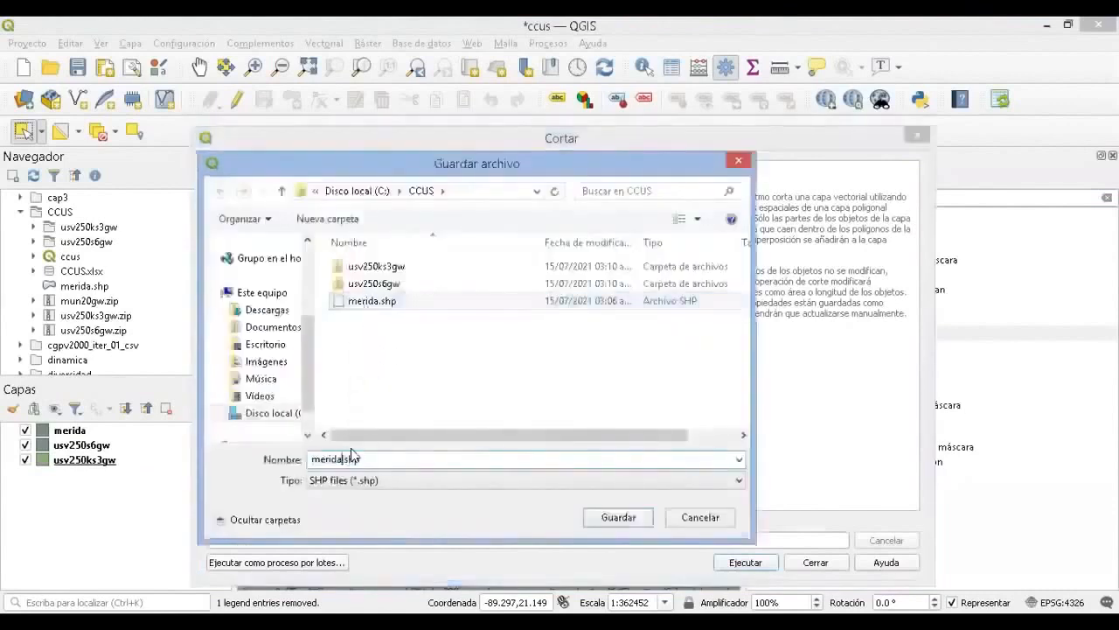
{"action": "type", "text": "_ss"}
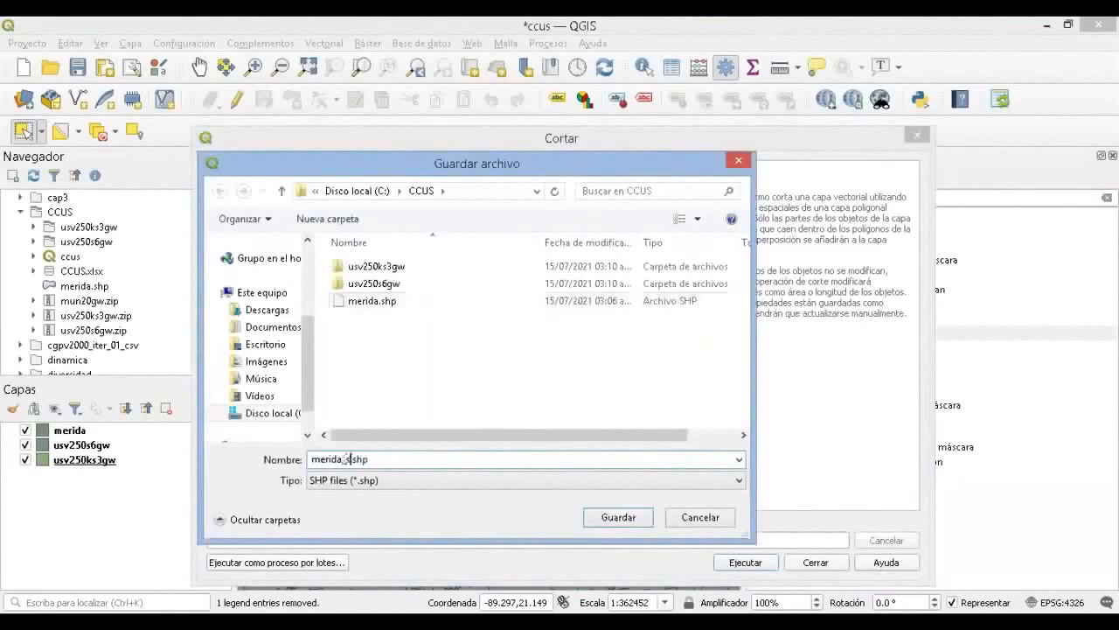
{"action": "left_click", "coordinate": [617, 517]}
{"action": "left_click", "coordinate": [754, 563]}
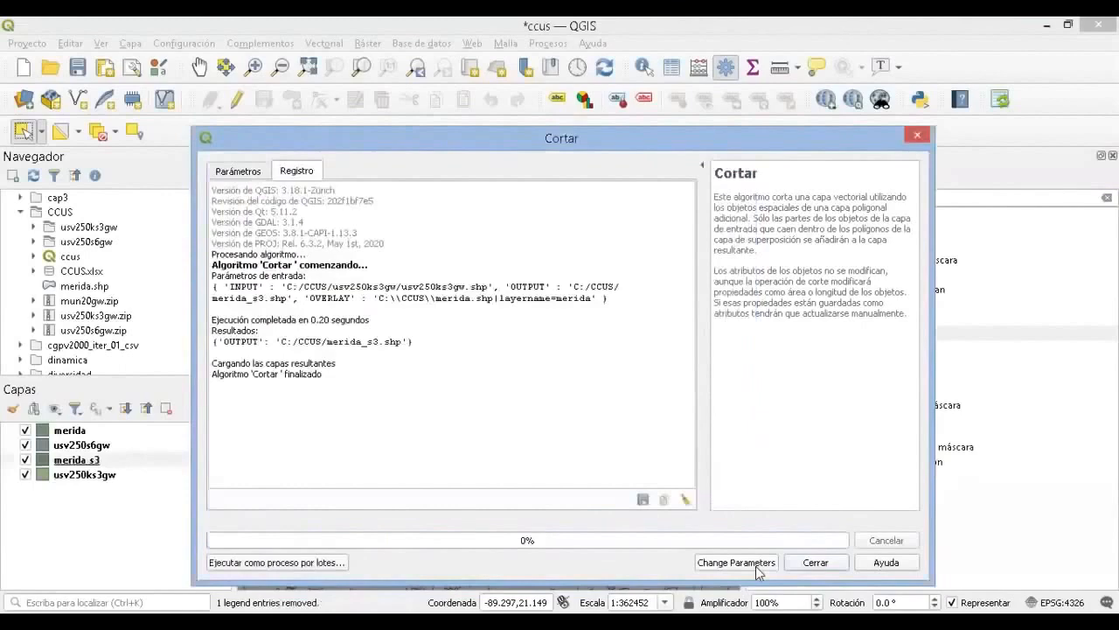
{"action": "left_click", "coordinate": [815, 563]}
Hide the merida, usv250s6gw and usv250ks3gw layers
{"action": "left_click", "coordinate": [25, 430]}
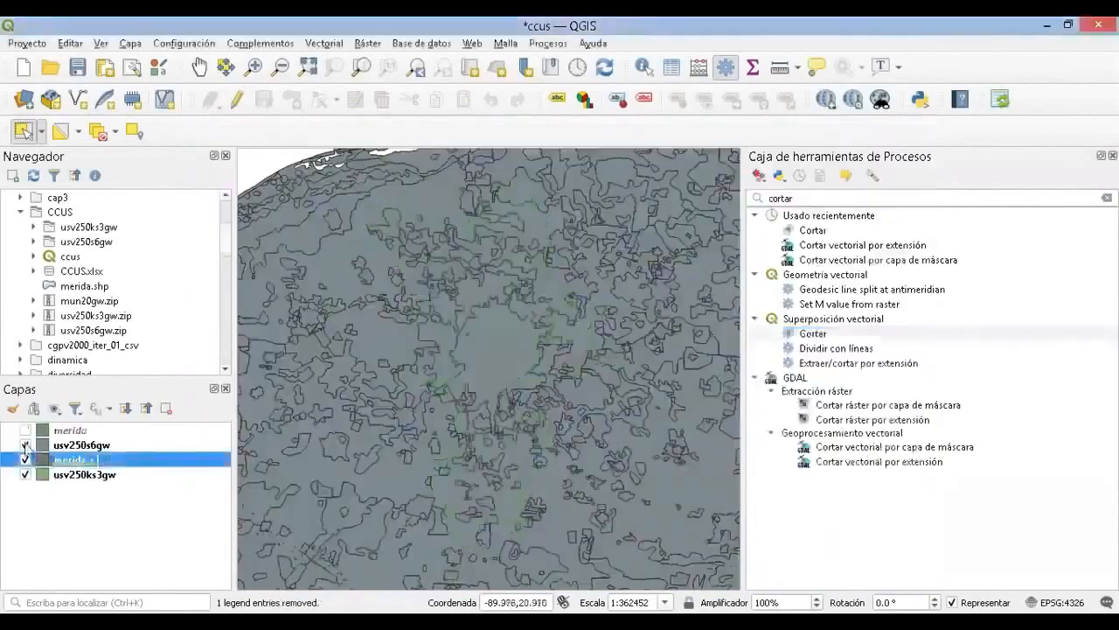
{"action": "left_click", "coordinate": [26, 445]}
{"action": "left_click", "coordinate": [25, 474]}
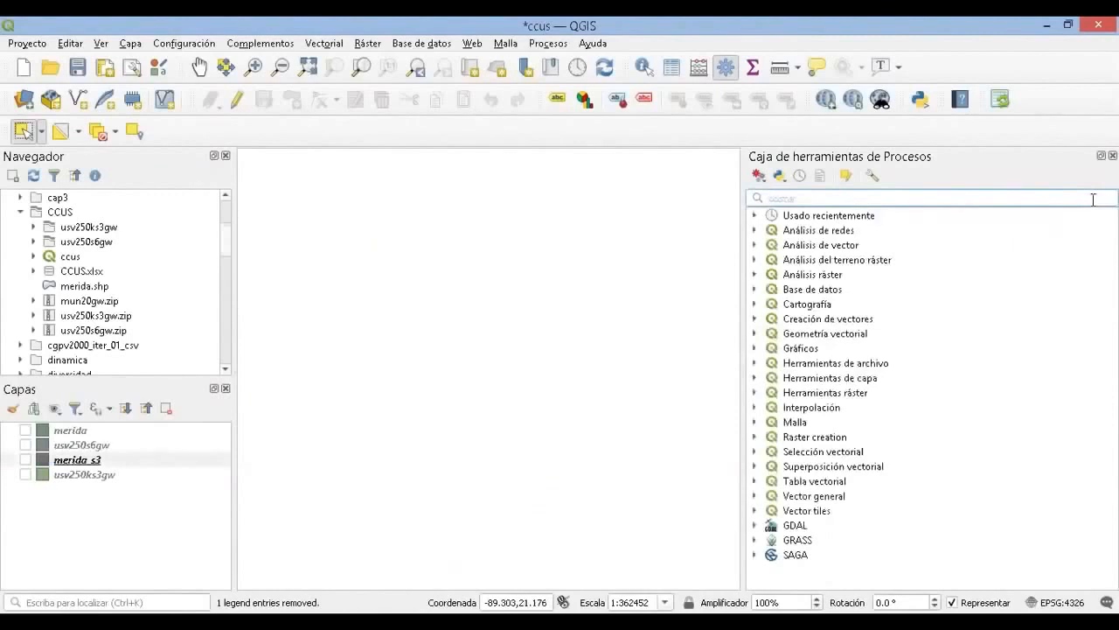
Set up the Corregir geometrías algorithm with usv250s6gw as the input layer
{"action": "type", "text": "geome"}
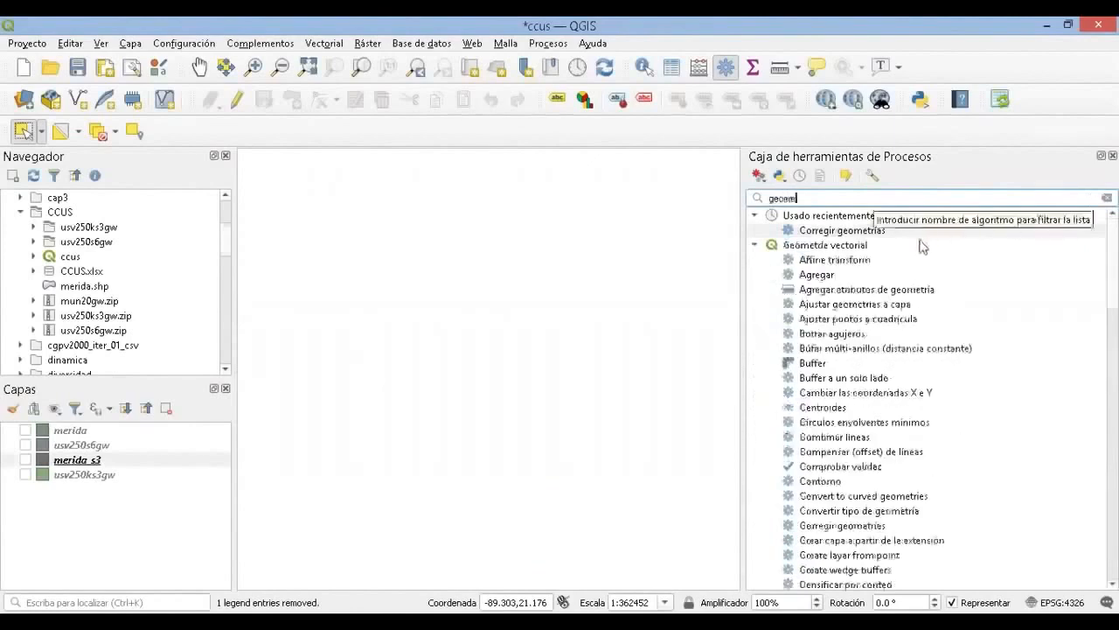
{"action": "double_click", "coordinate": [859, 233]}
{"action": "left_click", "coordinate": [329, 236]}
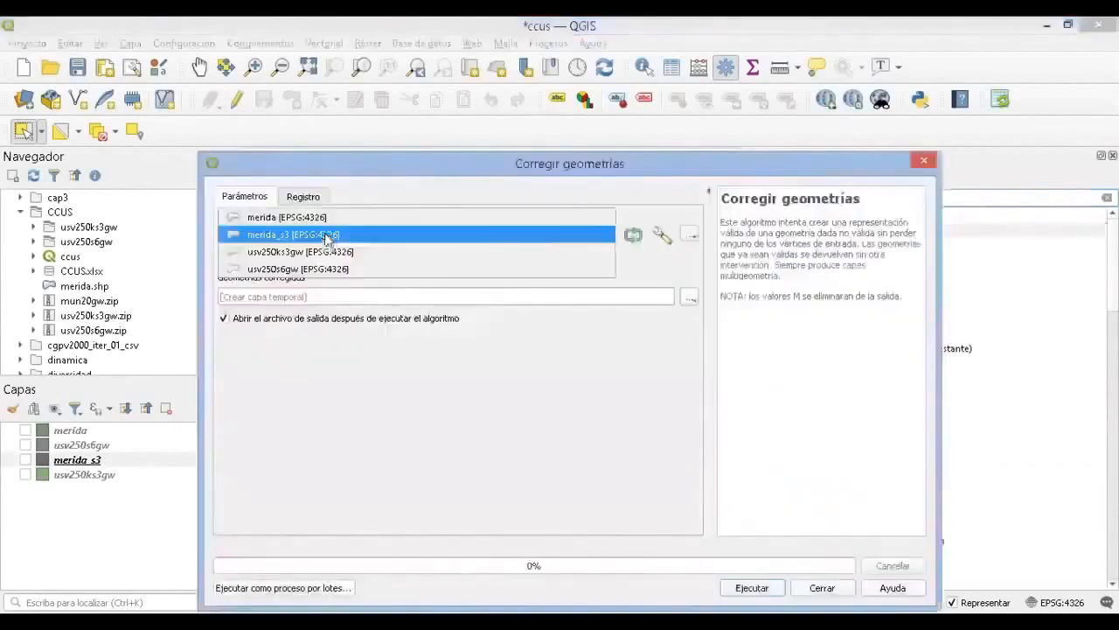
{"action": "left_click", "coordinate": [316, 269]}
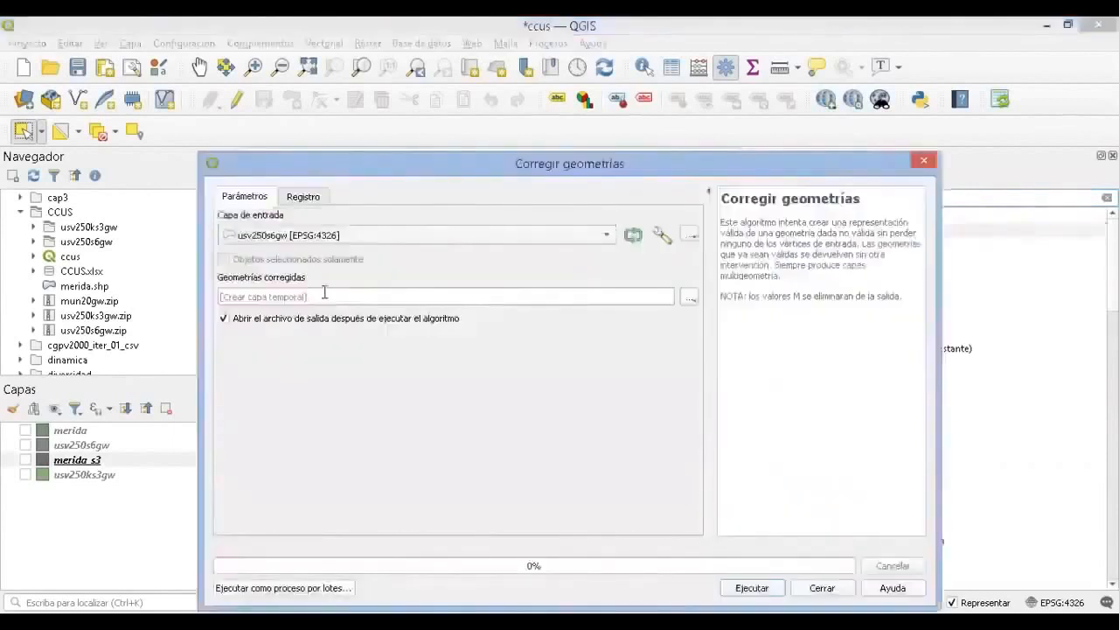
Set the corrected geometries output to s6mx.shp in the CCUS folder and run the algorithm
{"action": "left_click", "coordinate": [691, 297]}
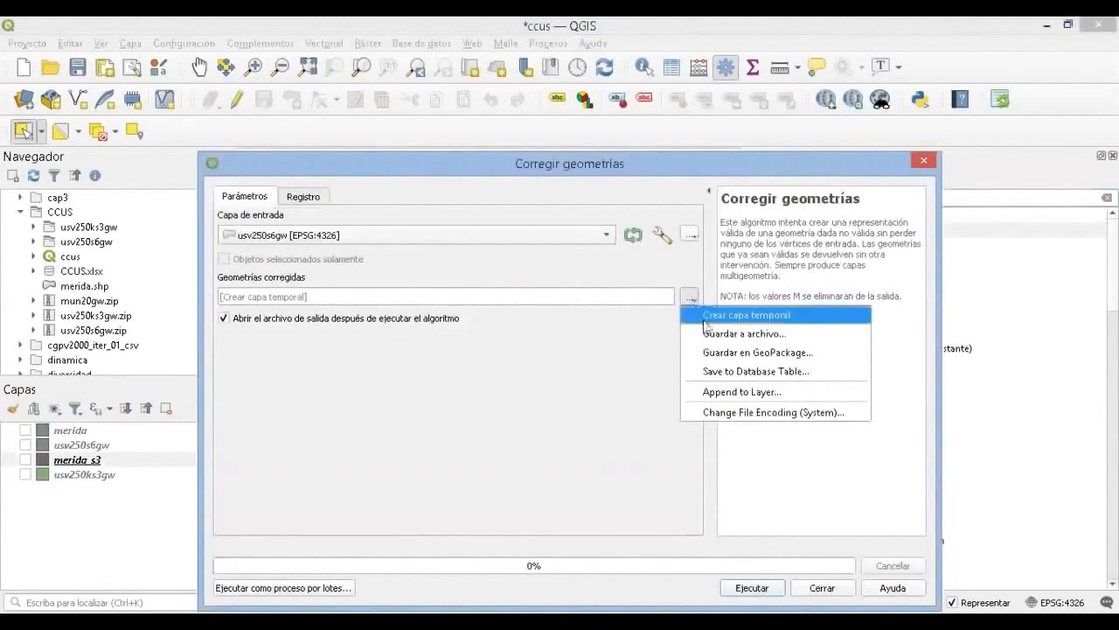
{"action": "left_click", "coordinate": [750, 334]}
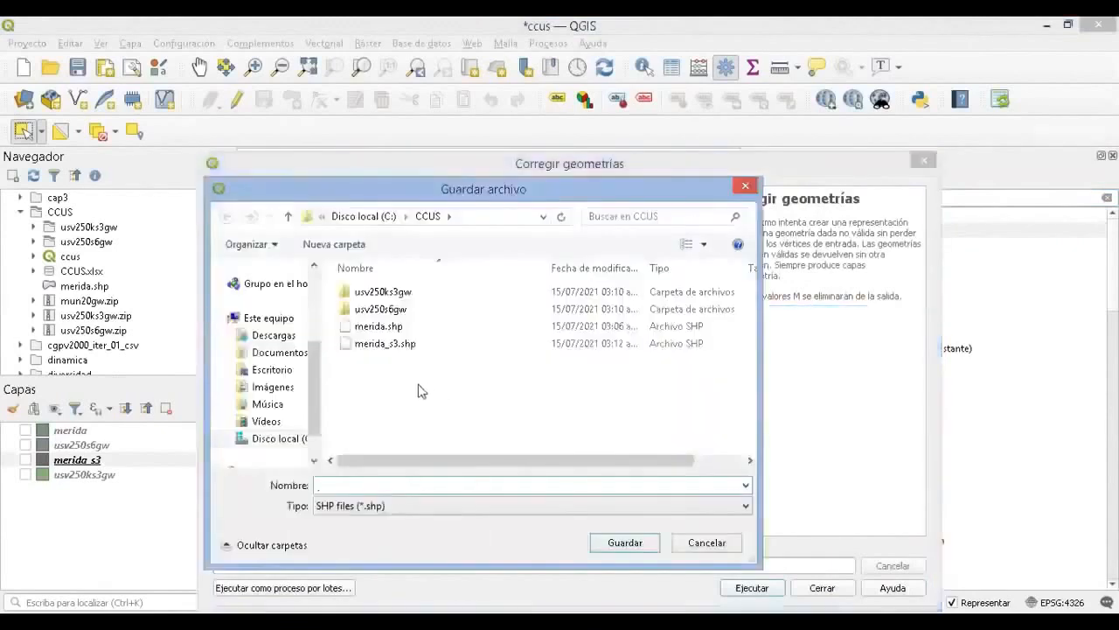
{"action": "type", "text": "g"}
{"action": "type", "text": "6mx"}
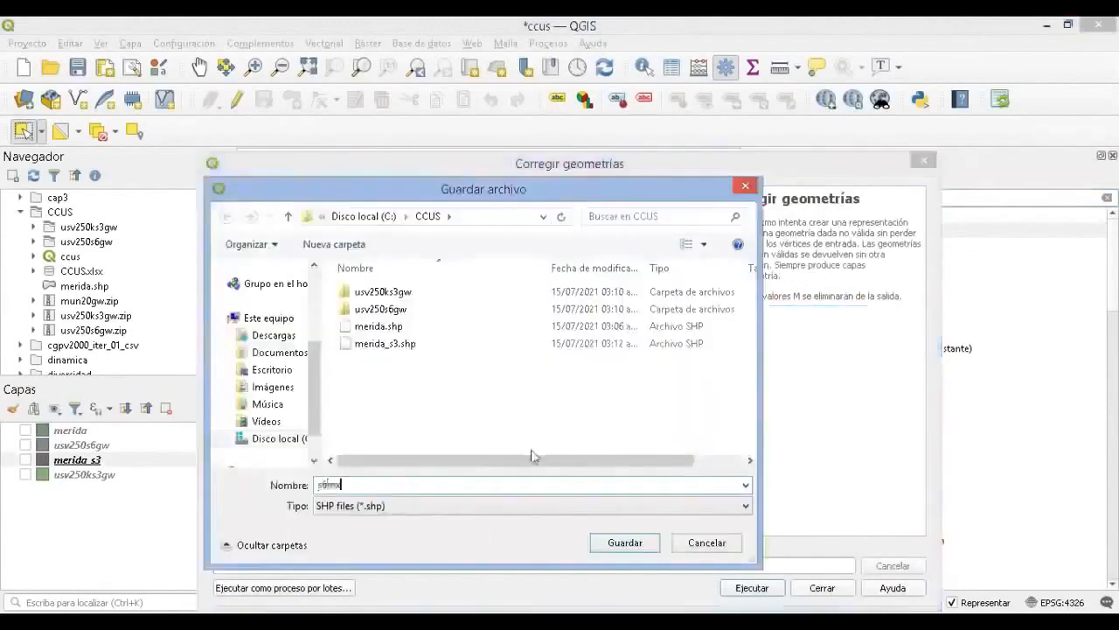
{"action": "left_click", "coordinate": [625, 543]}
{"action": "key", "text": "Return"}
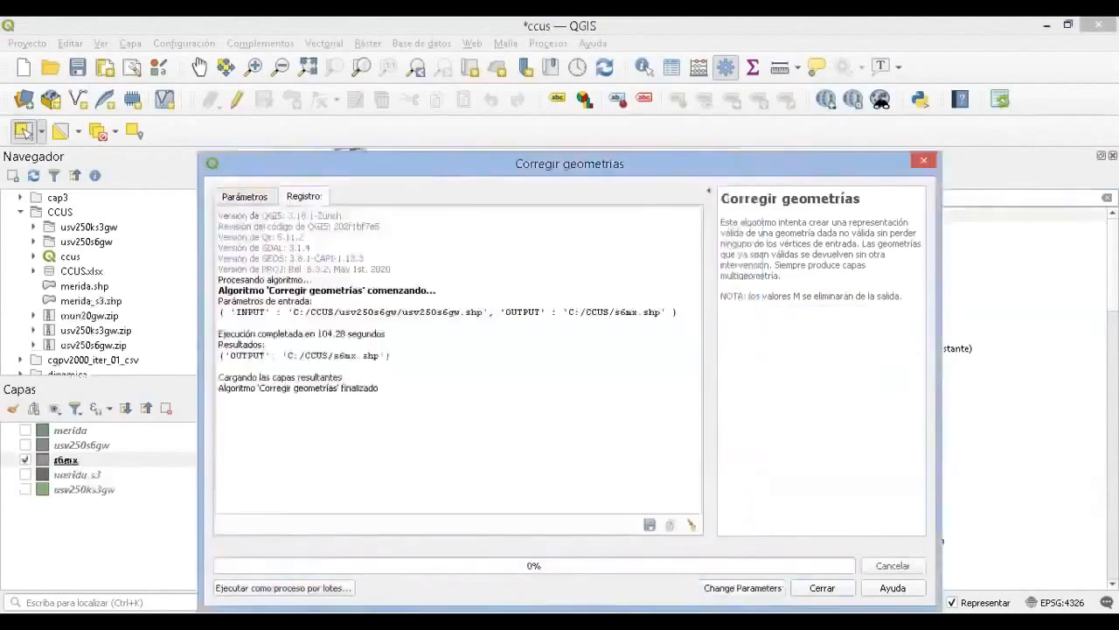
{"action": "left_click", "coordinate": [822, 588]}
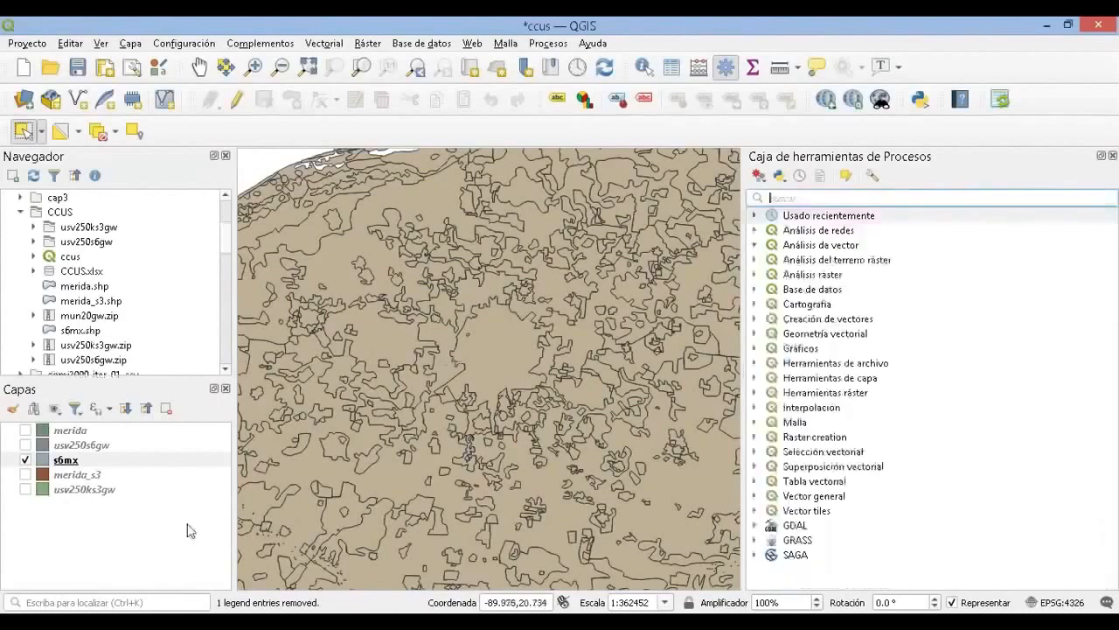
Create a spatial index for the s6mx layer in its source properties
{"action": "right_click", "coordinate": [65, 461]}
{"action": "left_click", "coordinate": [103, 450]}
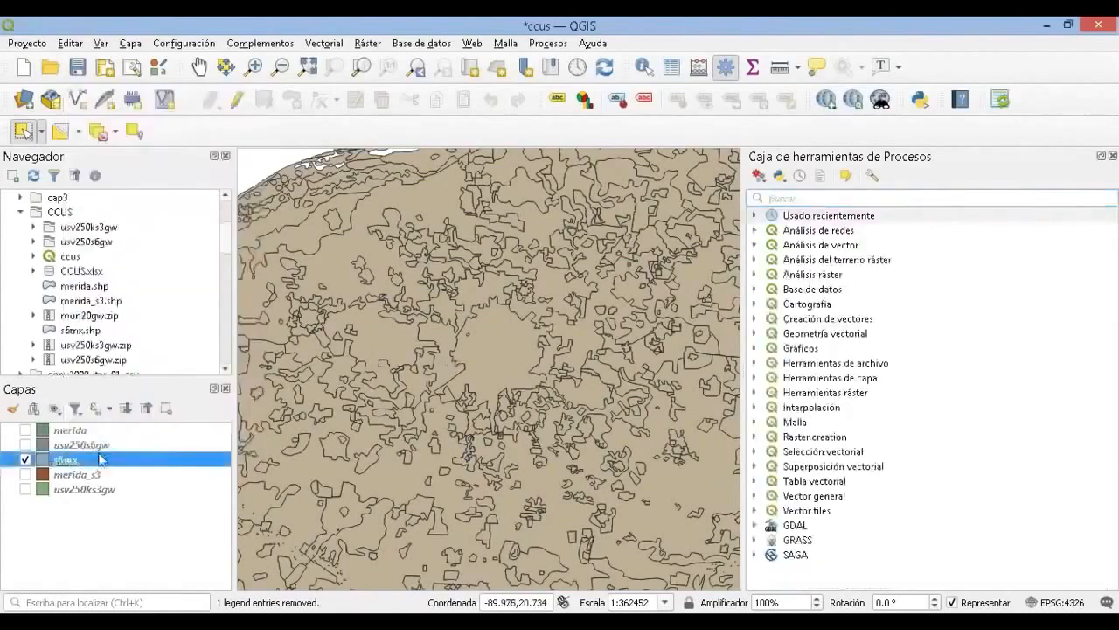
{"action": "double_click", "coordinate": [99, 459]}
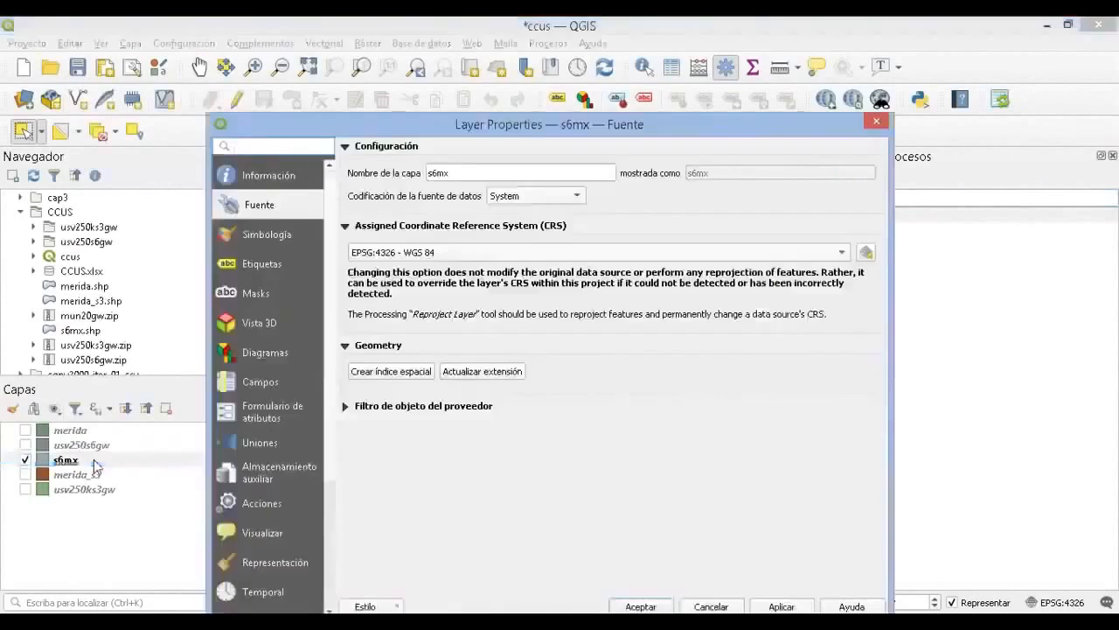
{"action": "left_click", "coordinate": [395, 373]}
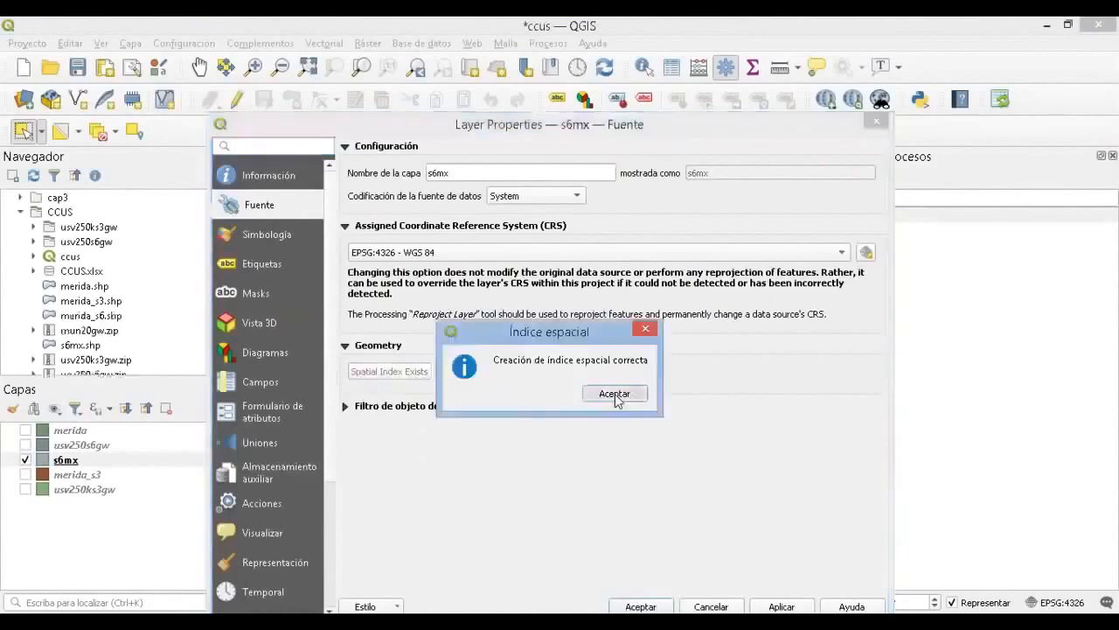
{"action": "left_click", "coordinate": [615, 393]}
{"action": "left_click", "coordinate": [641, 573]}
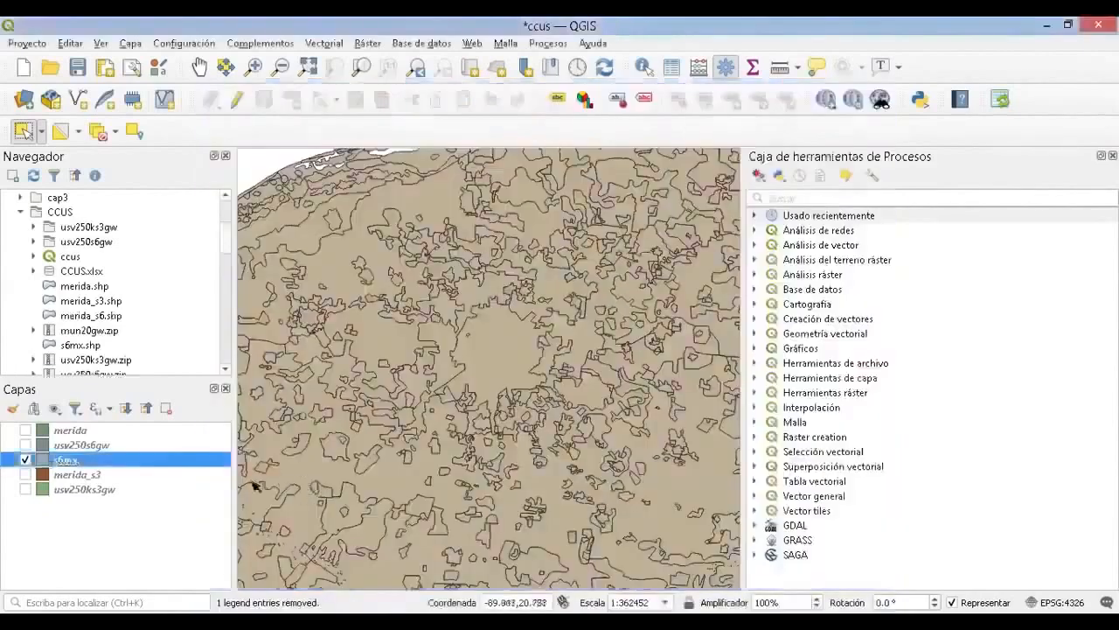
Set up the Cortar algorithm with s6mx as input layer and merida as overlay layer
{"action": "type", "text": "cort"}
{"action": "double_click", "coordinate": [813, 226]}
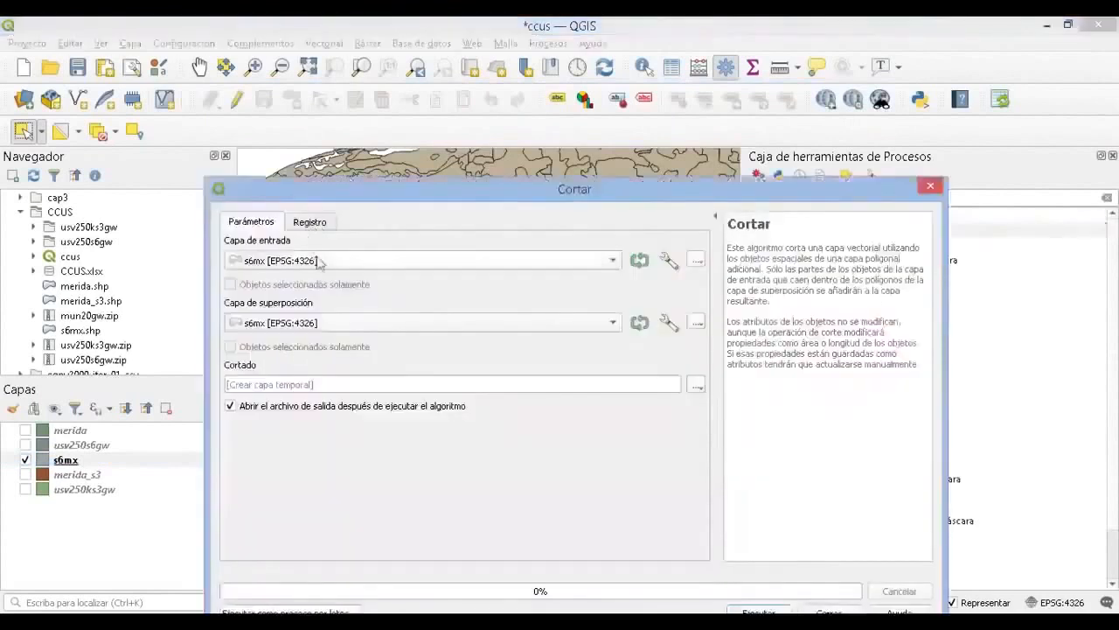
{"action": "left_click", "coordinate": [282, 324]}
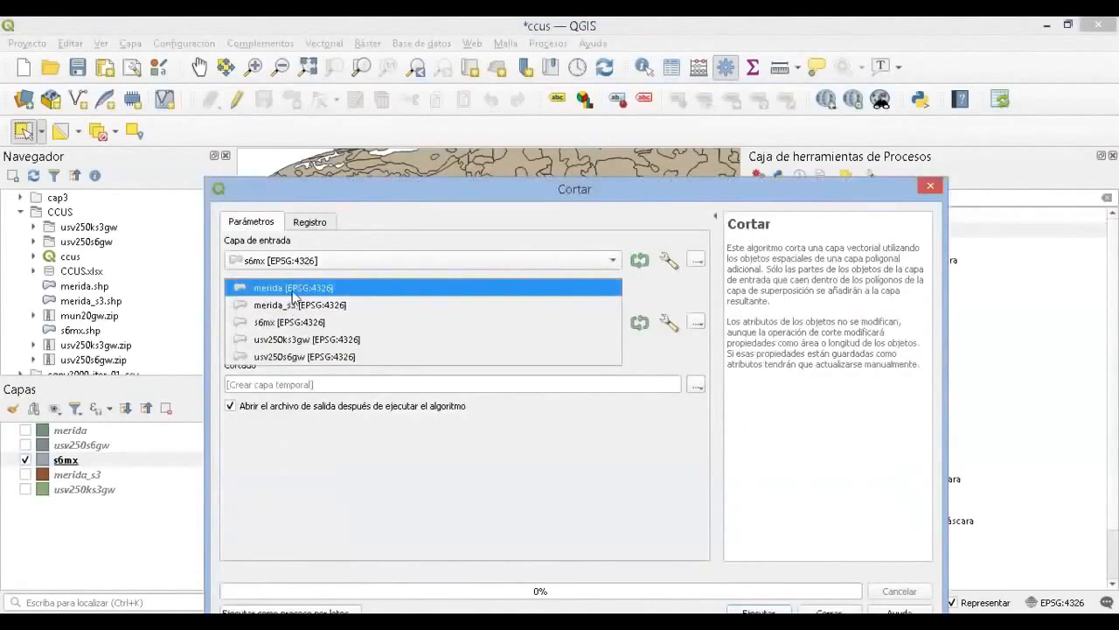
{"action": "left_click", "coordinate": [293, 294]}
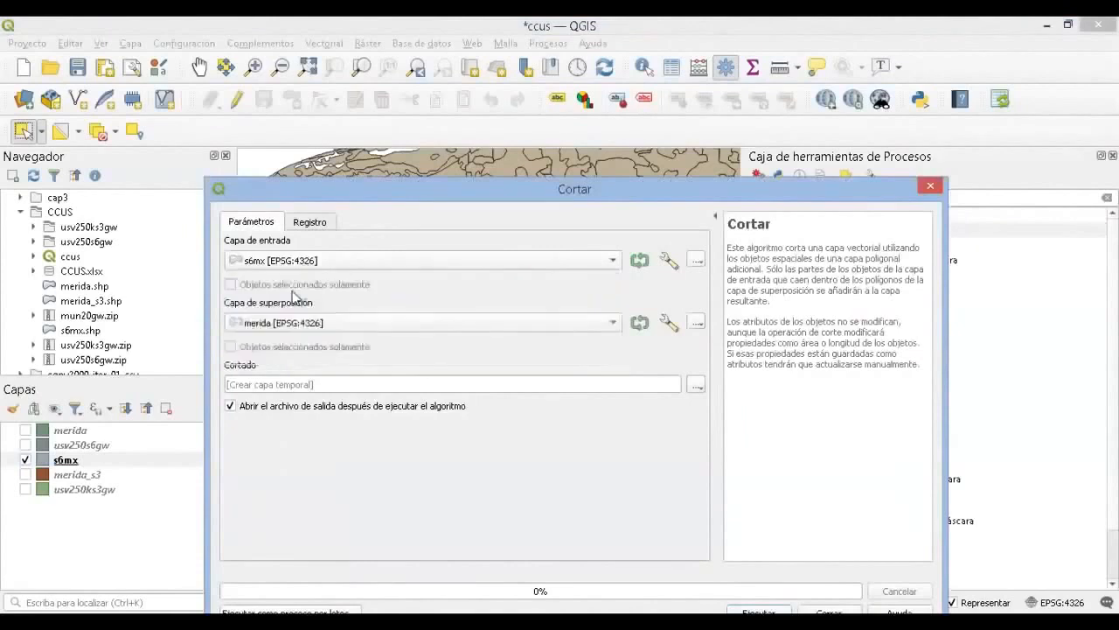
Set the clipped output file to merida_s6.shp in the CCUS folder and run the clip
{"action": "left_click", "coordinate": [696, 388]}
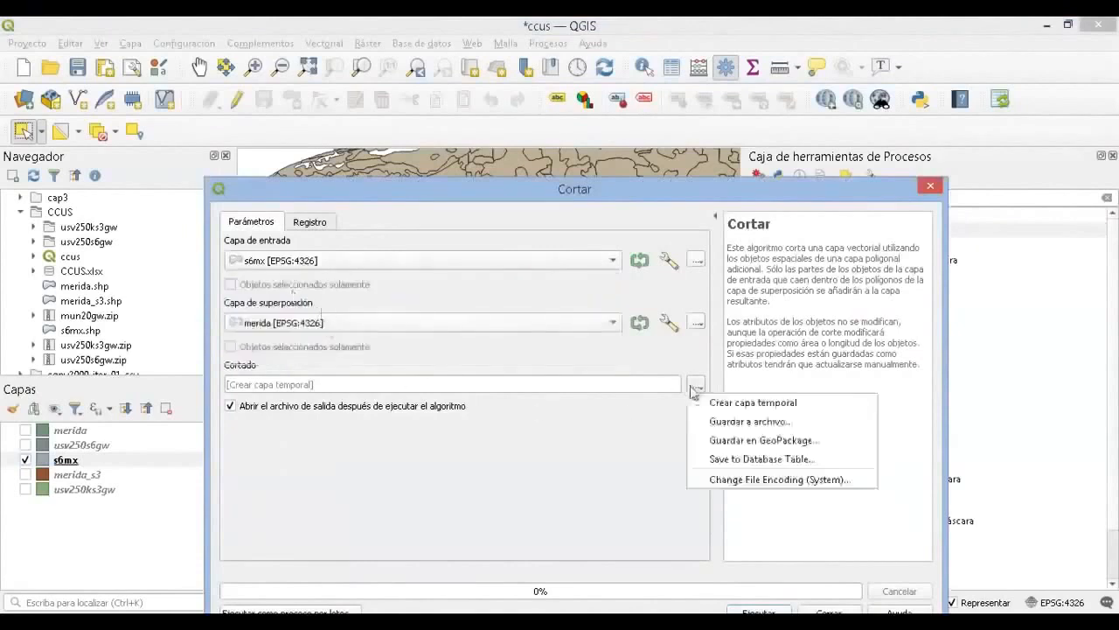
{"action": "left_click", "coordinate": [732, 423]}
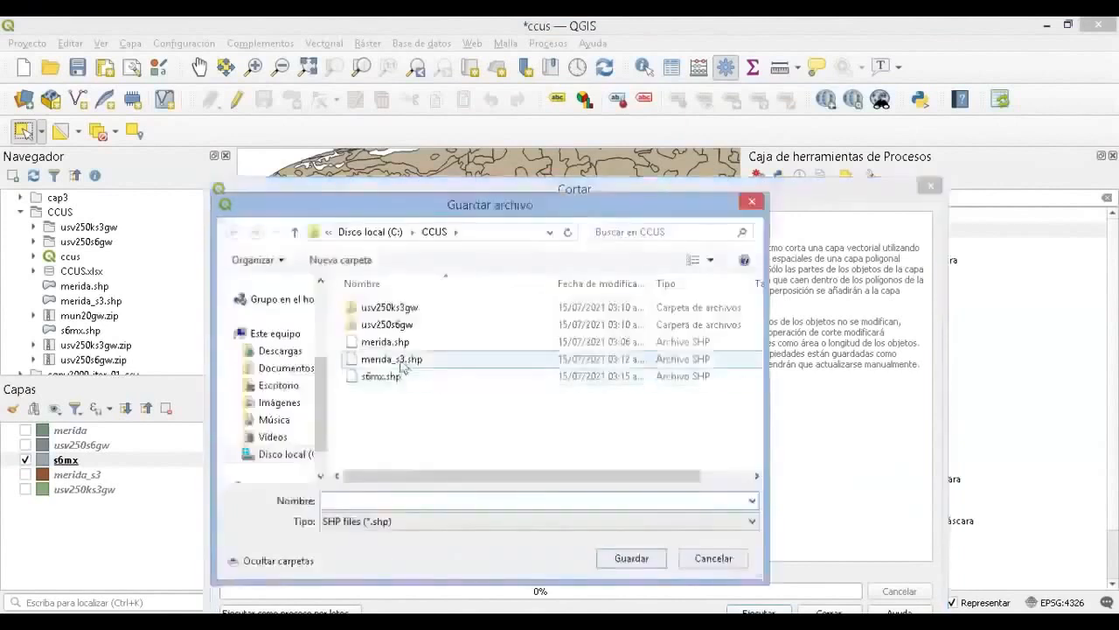
{"action": "left_click", "coordinate": [392, 358]}
{"action": "double_click", "coordinate": [368, 504]}
{"action": "left_click", "coordinate": [367, 501]}
{"action": "type", "text": "6.shp"}
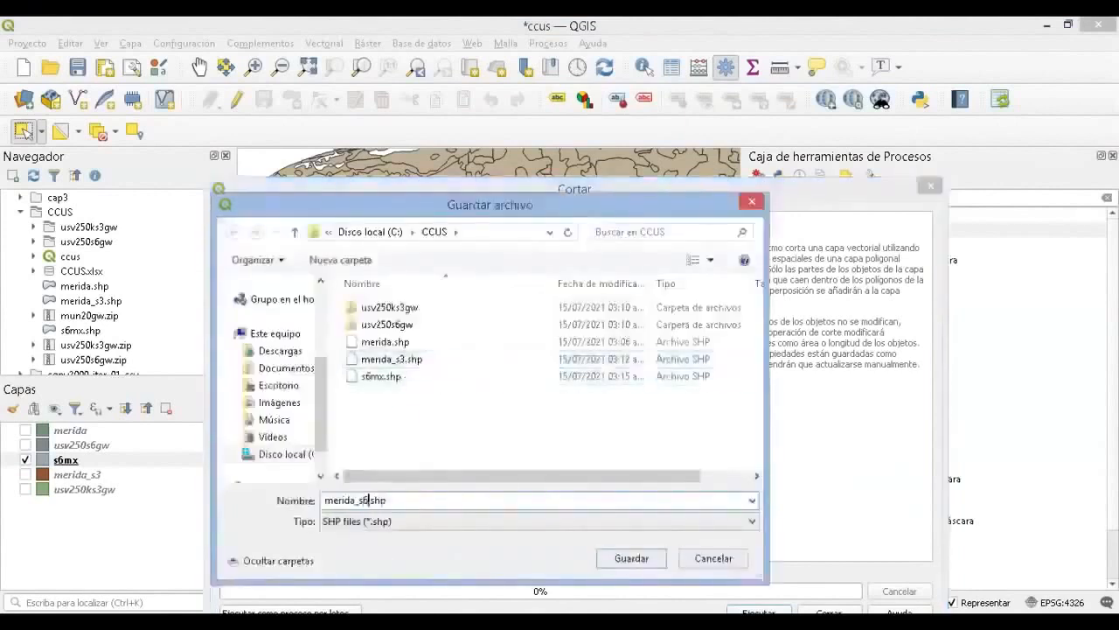
{"action": "left_click", "coordinate": [631, 561]}
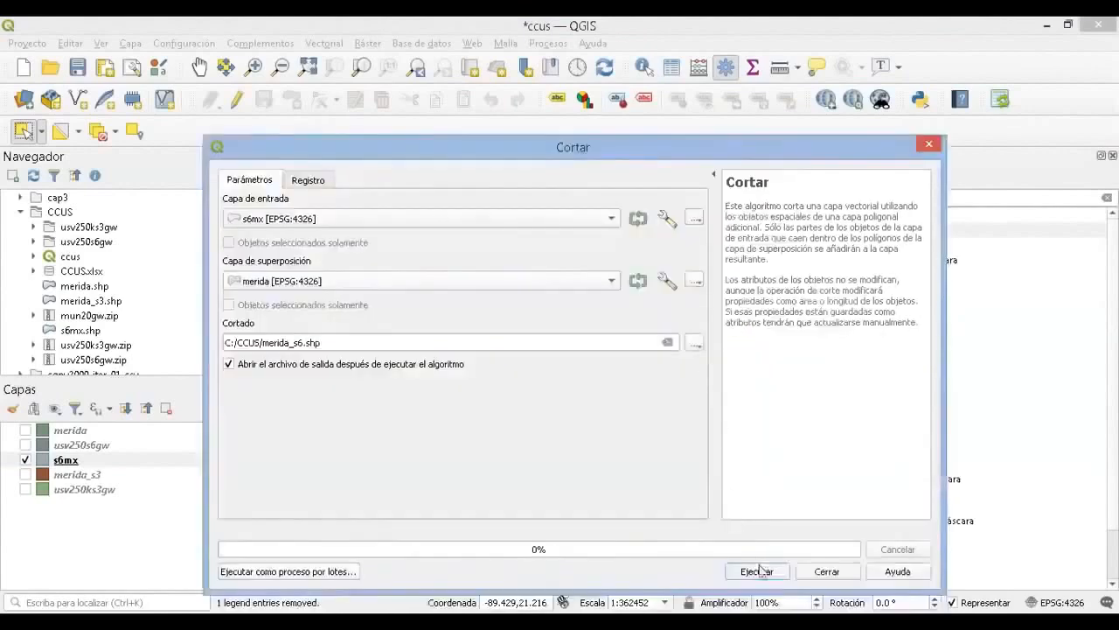
{"action": "left_click", "coordinate": [760, 570]}
Hide the s6mx layer, show merida_s3 and toggle merida_s6 to compare the two clipped layers
{"action": "left_click", "coordinate": [27, 475]}
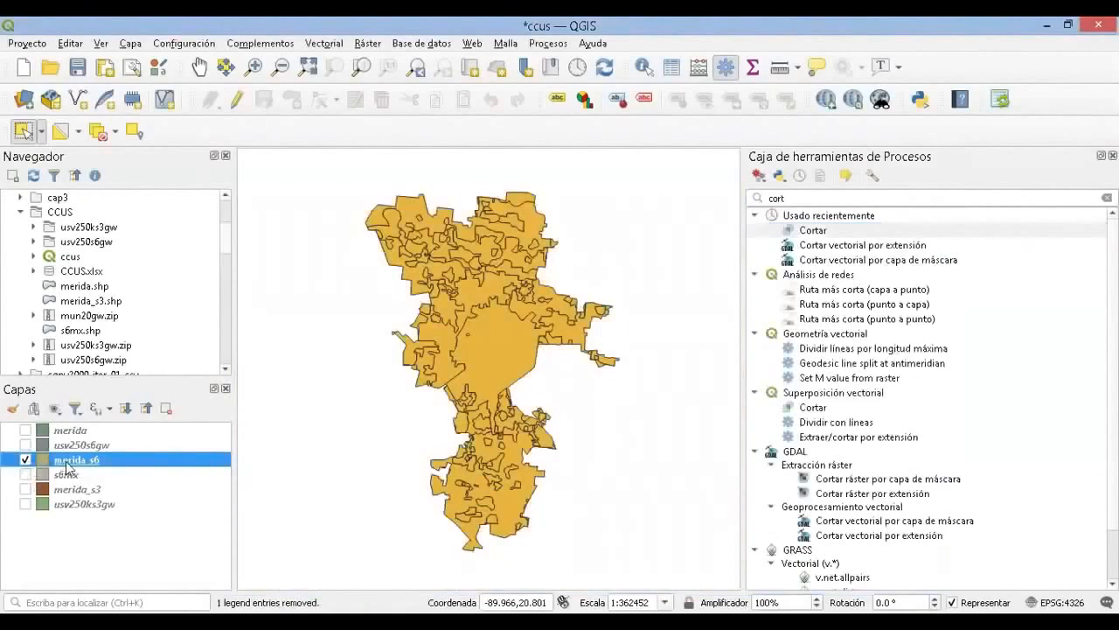
{"action": "left_click", "coordinate": [25, 490]}
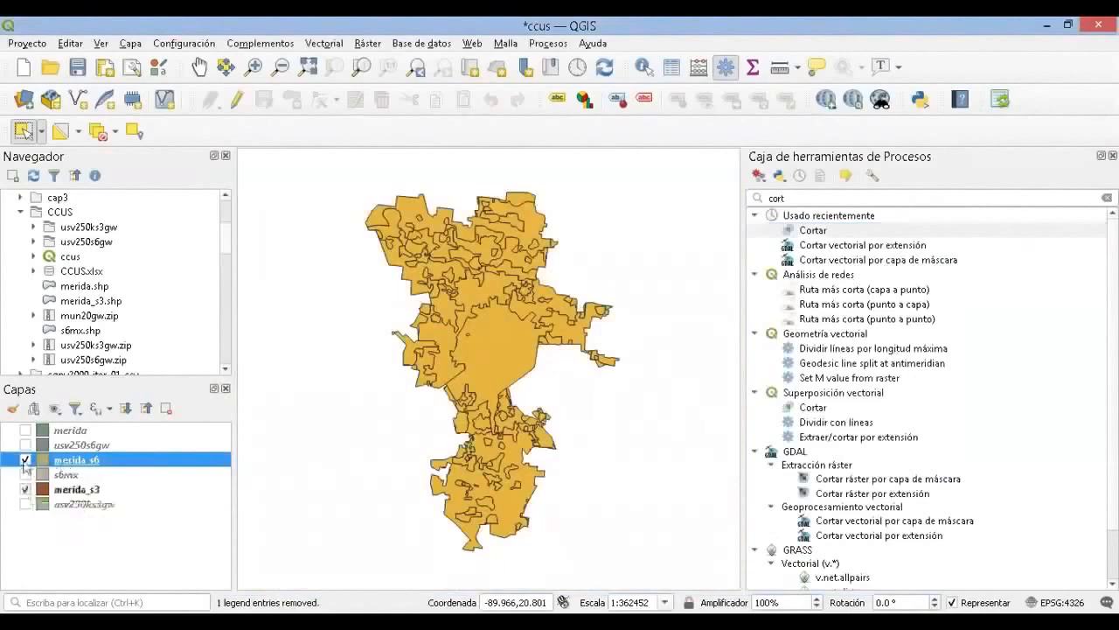
{"action": "left_click", "coordinate": [25, 460]}
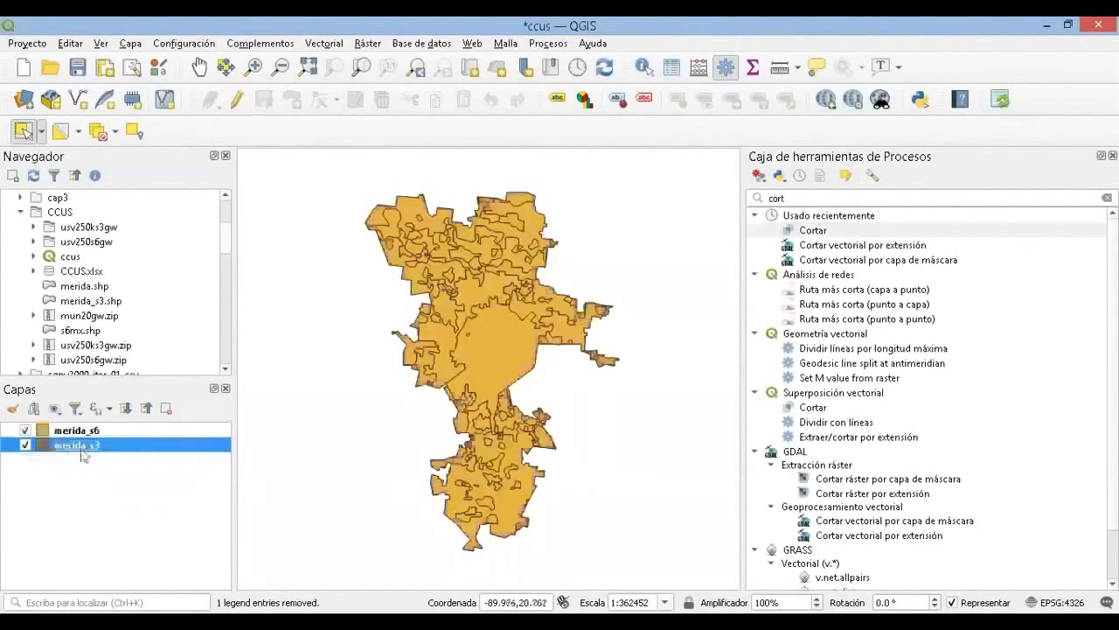
Create a spatial index for the merida_s3 layer in its source properties
{"action": "right_click", "coordinate": [77, 446]}
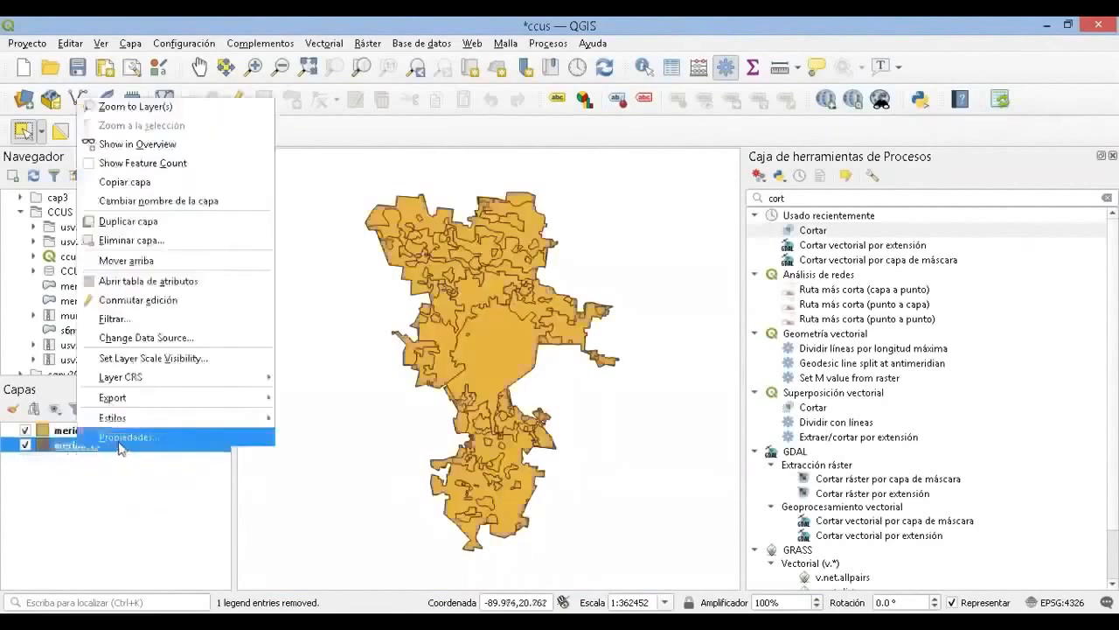
{"action": "left_click", "coordinate": [120, 438]}
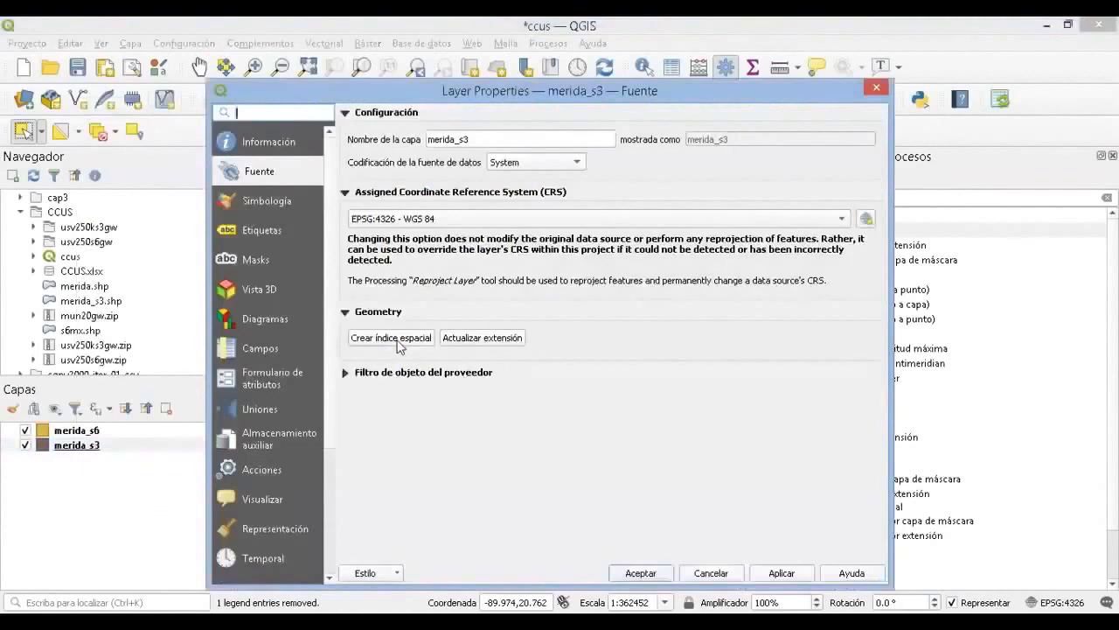
{"action": "left_click", "coordinate": [397, 338]}
{"action": "left_click", "coordinate": [606, 359]}
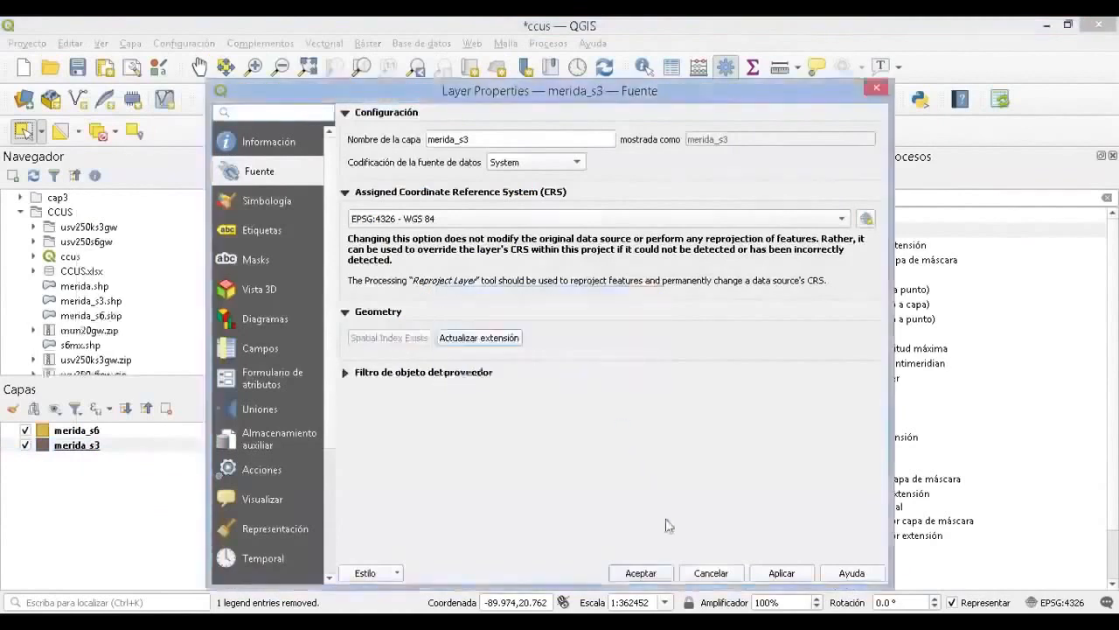
{"action": "left_click", "coordinate": [647, 577]}
Create a spatial index for the merida_s6 layer in its source properties
{"action": "right_click", "coordinate": [76, 429]}
{"action": "left_click", "coordinate": [115, 416]}
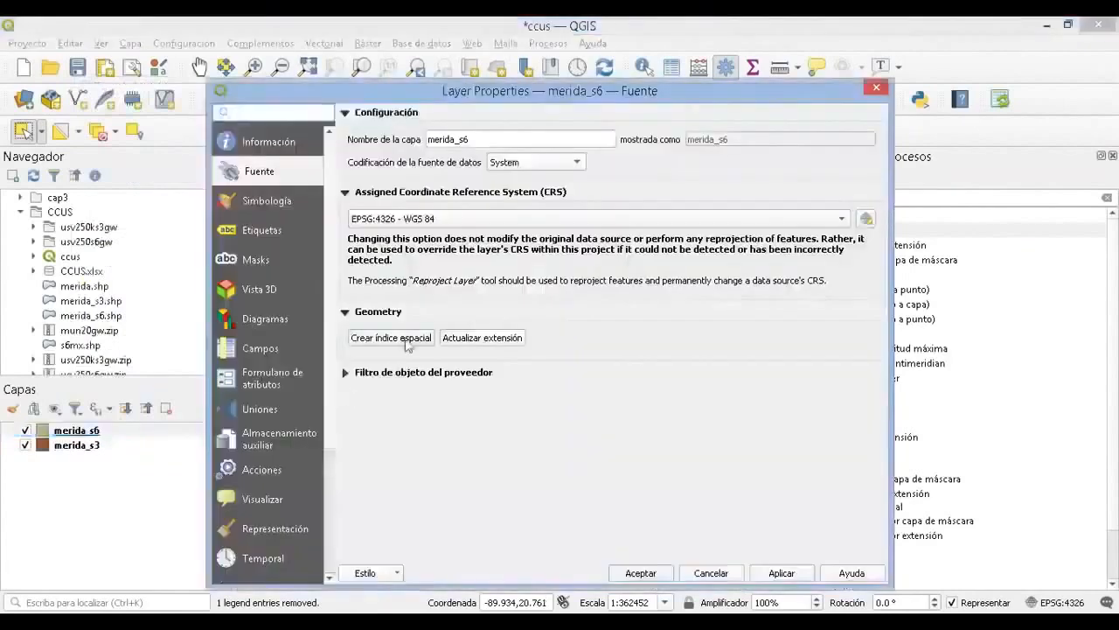
{"action": "left_click", "coordinate": [404, 340]}
{"action": "left_click", "coordinate": [604, 362]}
{"action": "left_click", "coordinate": [641, 572]}
Examine the attribute tables of merida_s6 and merida_s3, widening the description column to read the full land use classes
{"action": "right_click", "coordinate": [86, 430]}
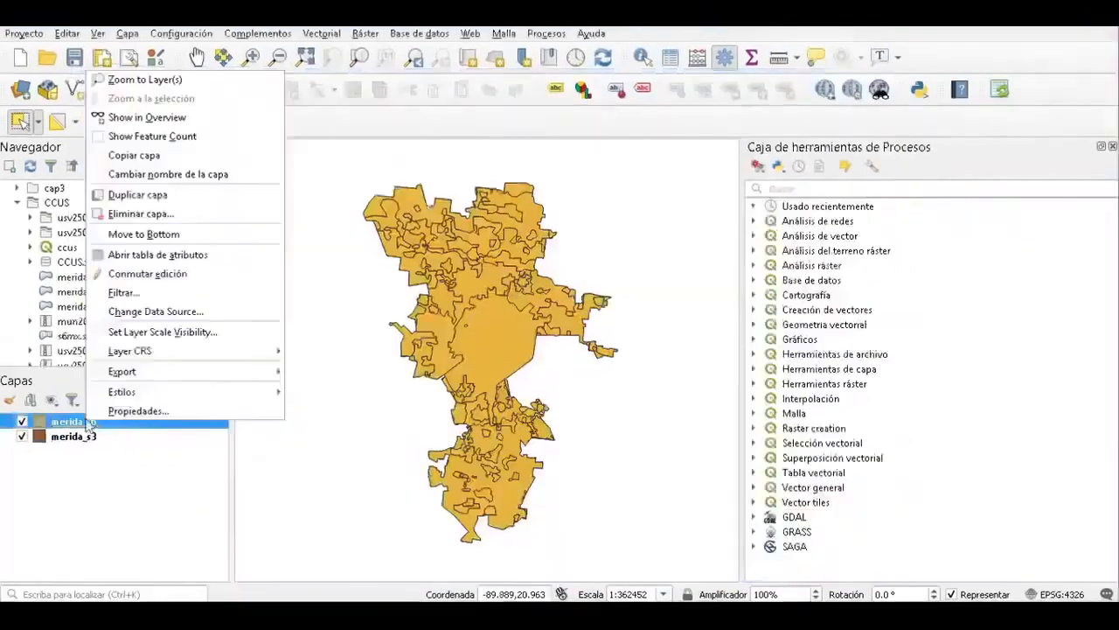
{"action": "left_click", "coordinate": [174, 254]}
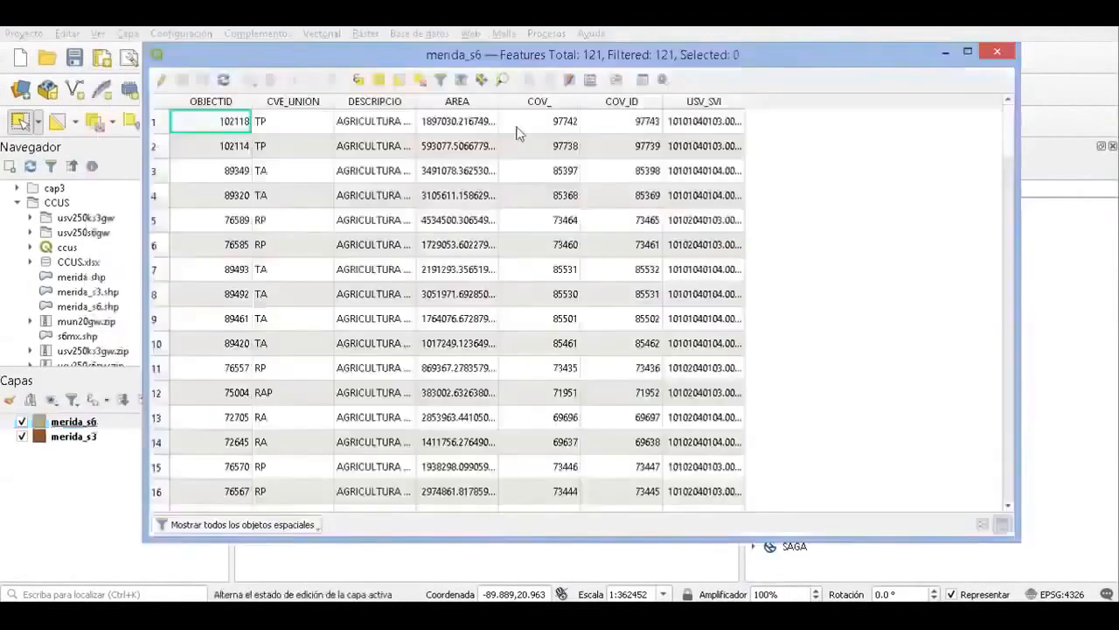
{"action": "left_click_drag", "start_coordinate": [418, 101], "coordinate": [575, 100]}
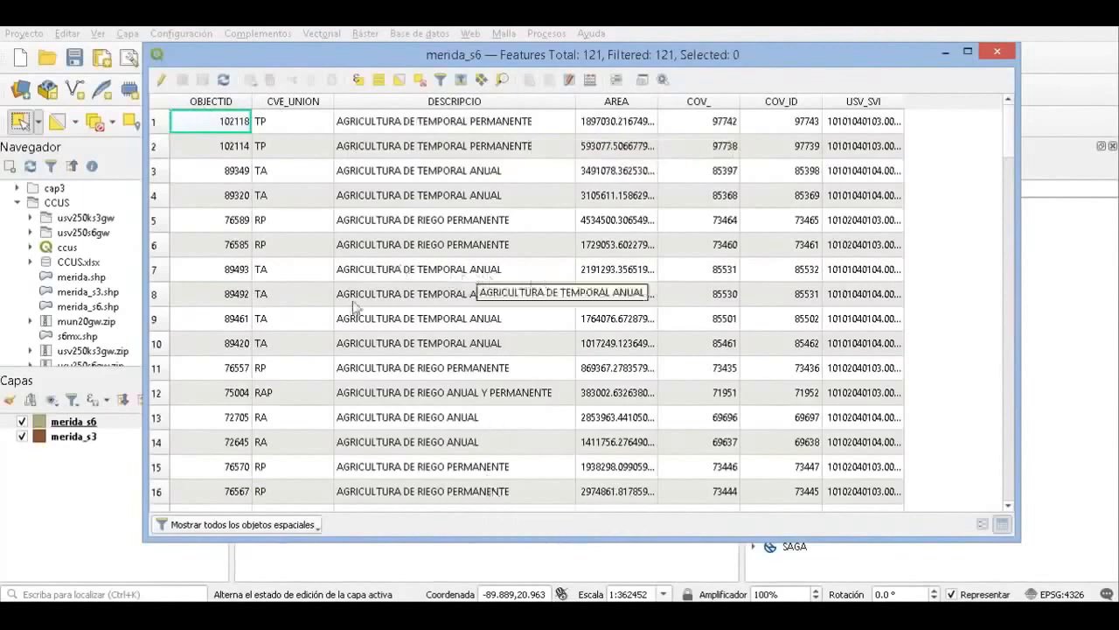
{"action": "right_click", "coordinate": [87, 435]}
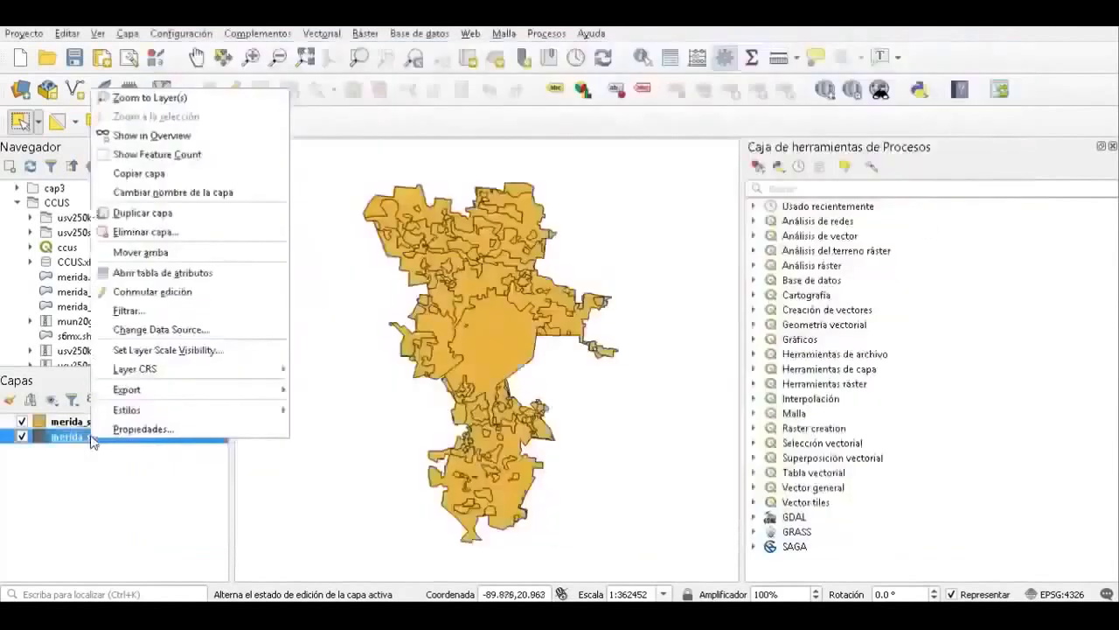
{"action": "left_click", "coordinate": [150, 280]}
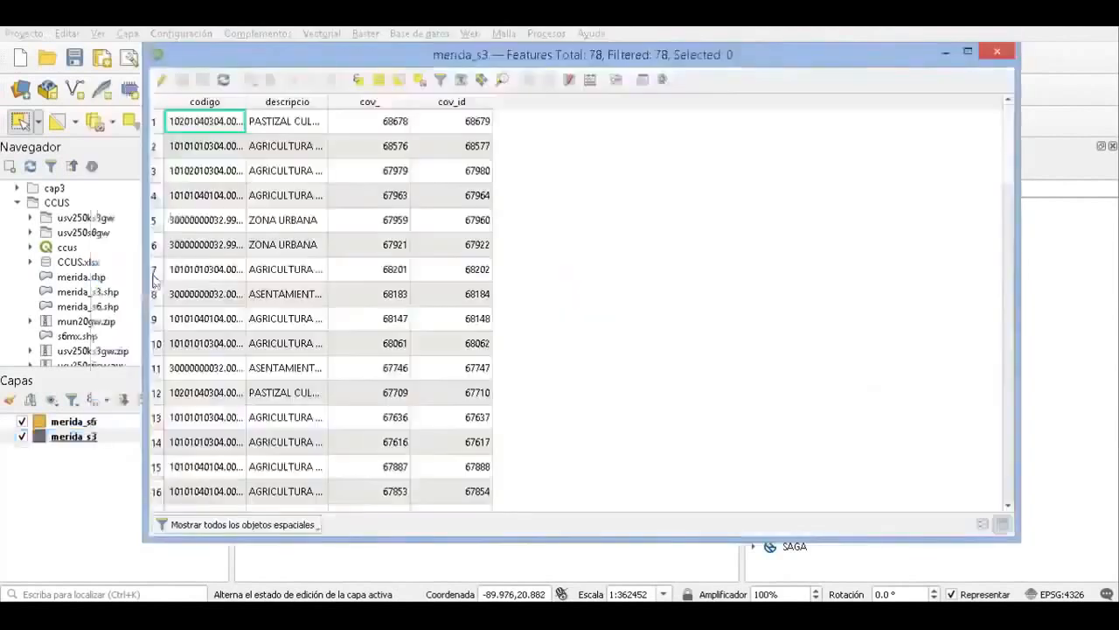
{"action": "double_click", "coordinate": [328, 101]}
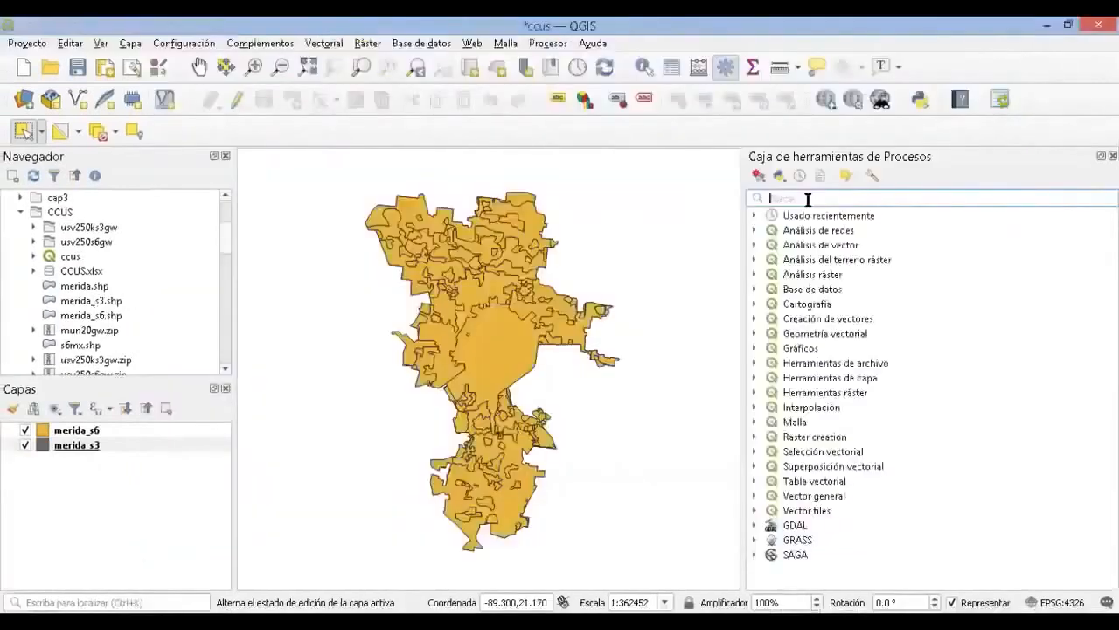
Set up the Disolver algorithm with merida_s3 as input layer and descripcio as the dissolve field
{"action": "type", "text": "disolver"}
{"action": "key", "text": "Return"}
{"action": "left_click", "coordinate": [298, 219]}
{"action": "left_click", "coordinate": [295, 202]}
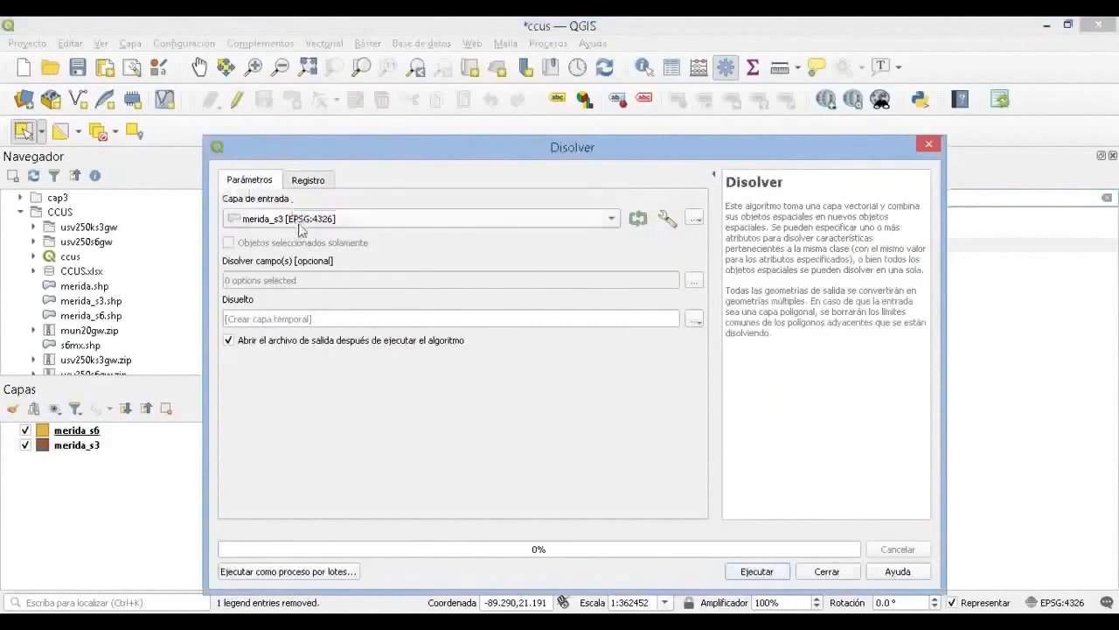
{"action": "left_click", "coordinate": [693, 279]}
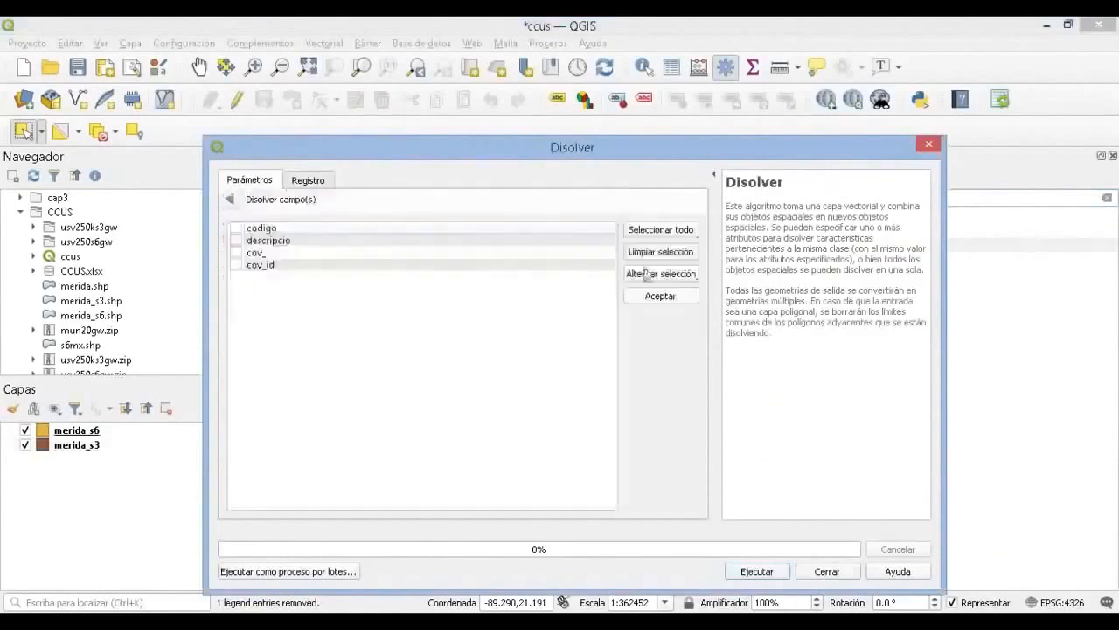
{"action": "left_click", "coordinate": [233, 242]}
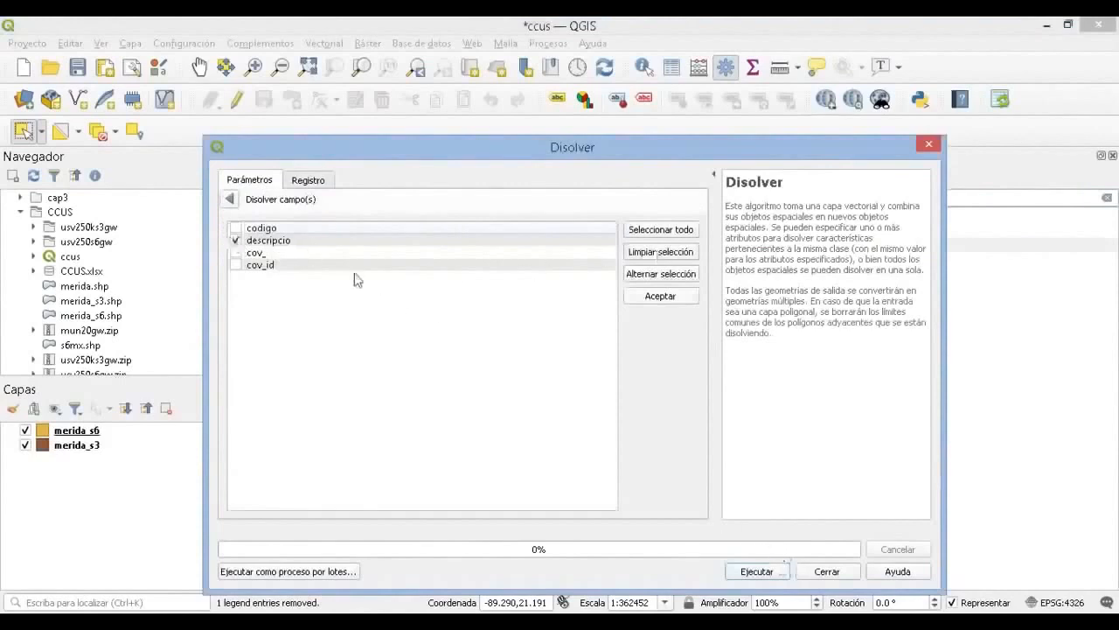
{"action": "left_click", "coordinate": [230, 199]}
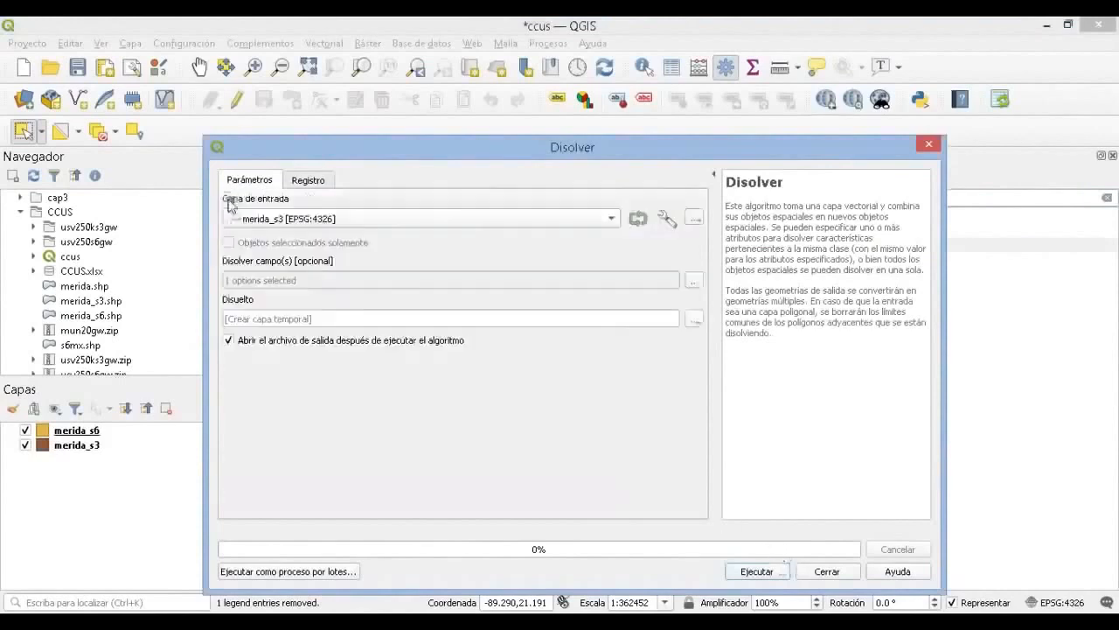
Set the dissolved output file to merida_s3_dis.shp in the CCUS folder and run the dissolve
{"action": "left_click", "coordinate": [691, 321]}
{"action": "left_click", "coordinate": [730, 361]}
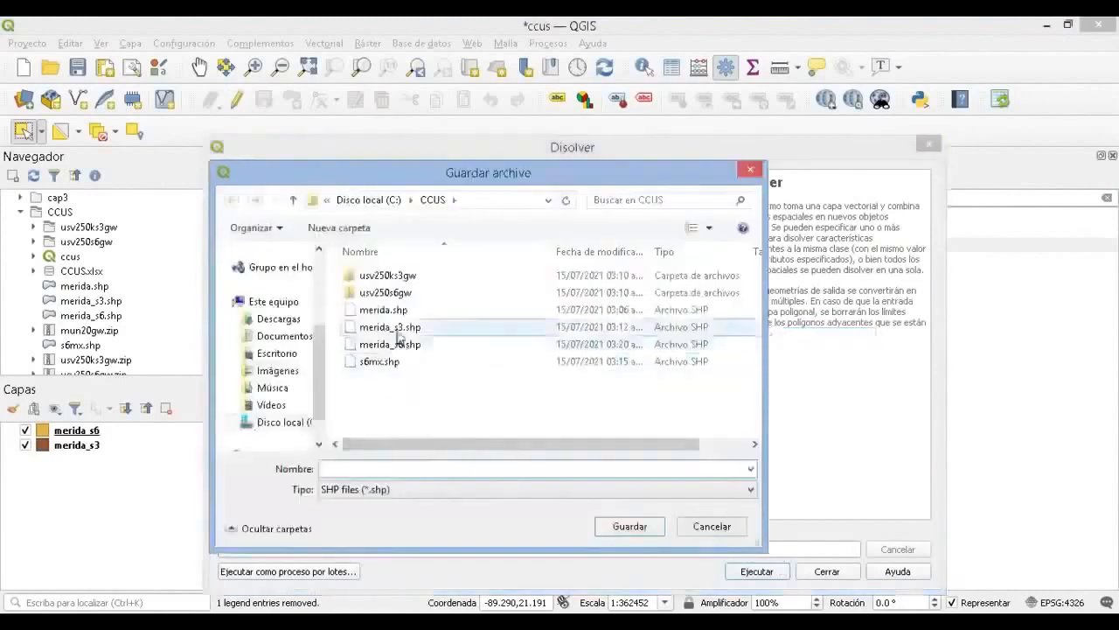
{"action": "left_click", "coordinate": [395, 330]}
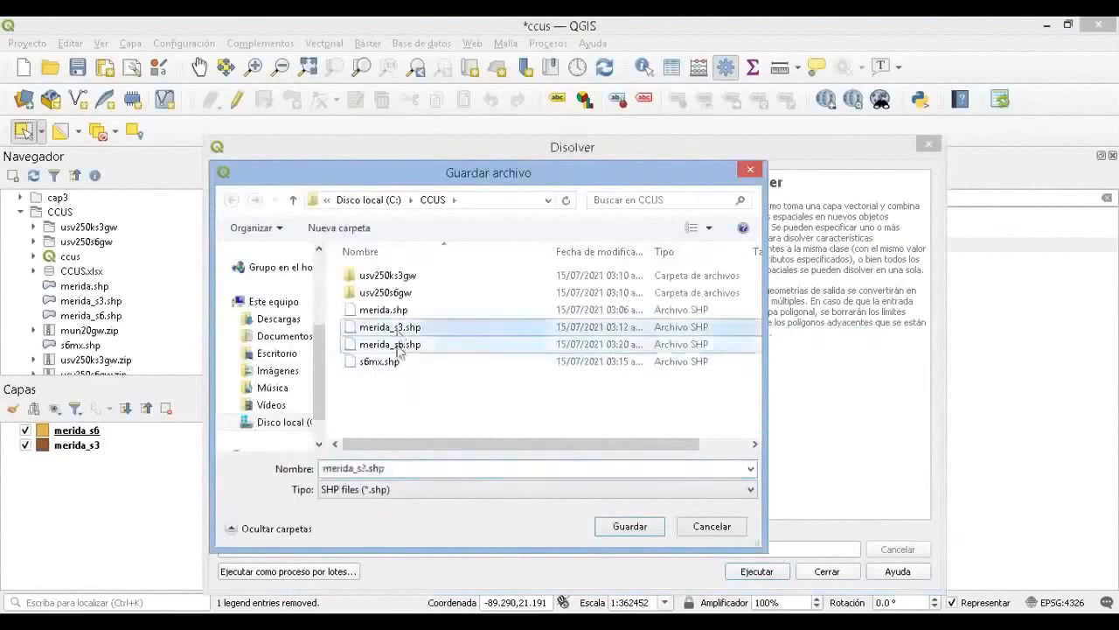
{"action": "left_click", "coordinate": [369, 466]}
{"action": "left_click", "coordinate": [369, 467]}
{"action": "type", "text": "_dis"}
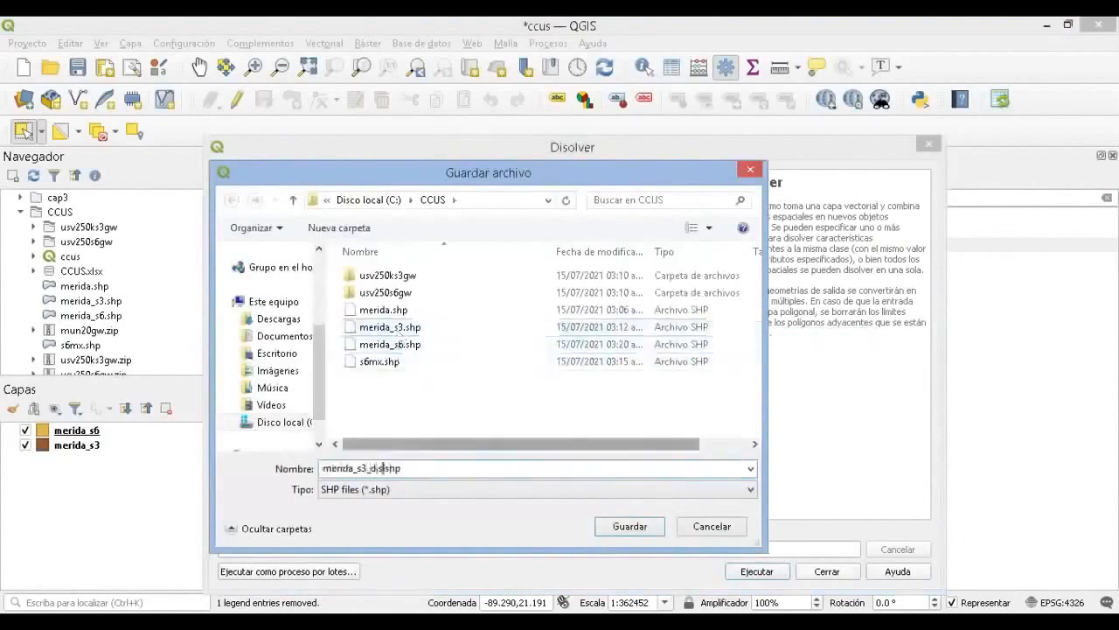
{"action": "left_click", "coordinate": [630, 526]}
{"action": "left_click", "coordinate": [758, 571]}
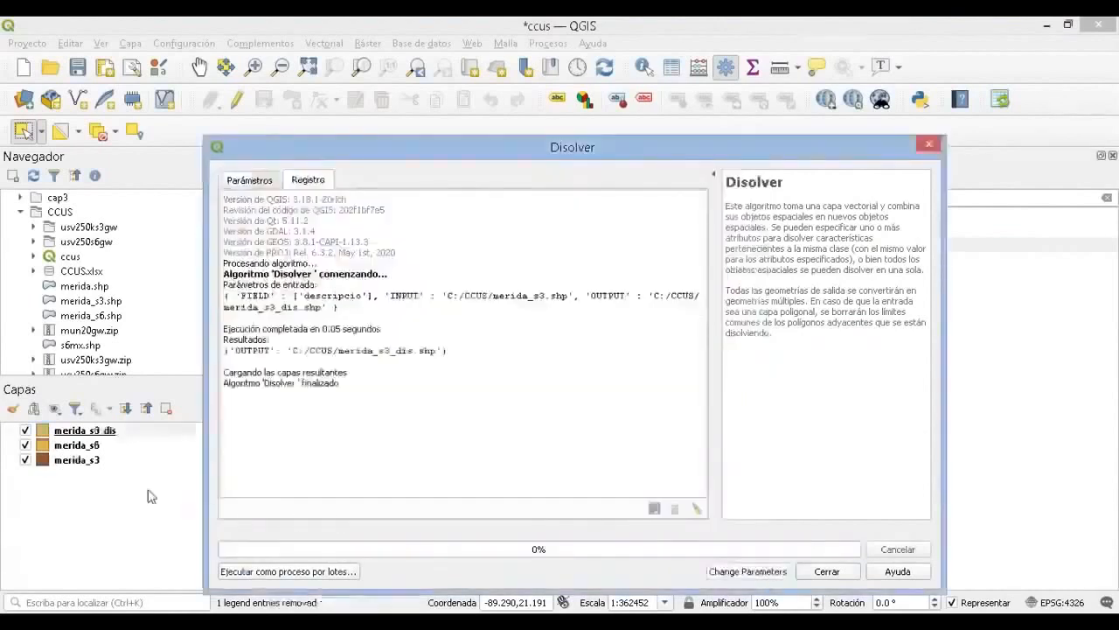
Switch the Disolver input layer to merida_s6 and select only its DESCRIPCIO field as the dissolve field
{"action": "left_click", "coordinate": [254, 182]}
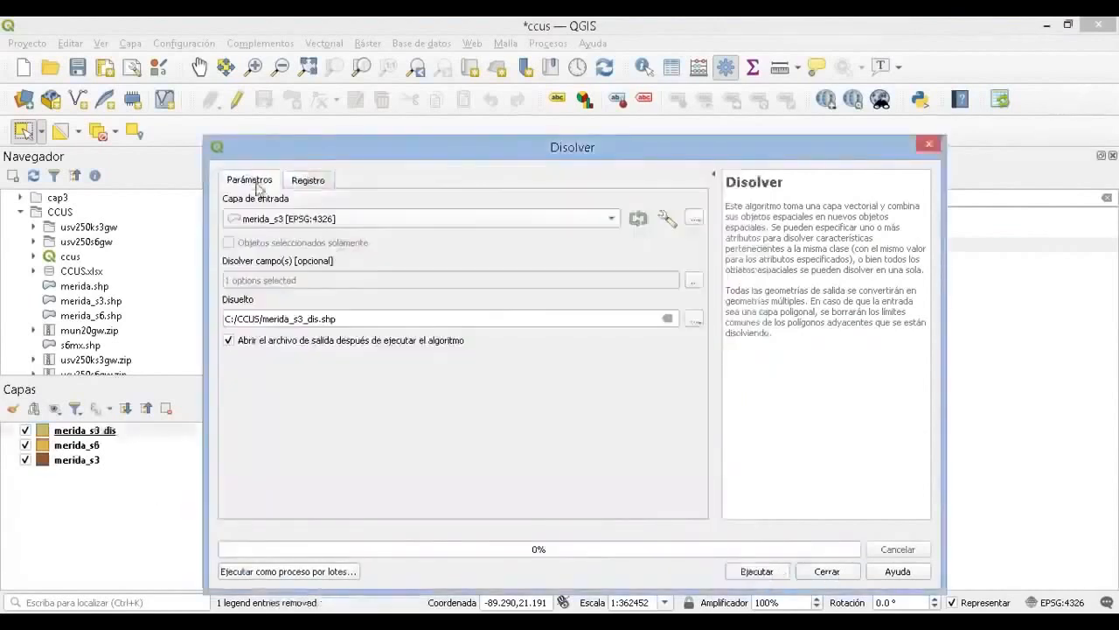
{"action": "left_click", "coordinate": [373, 220]}
{"action": "left_click", "coordinate": [348, 253]}
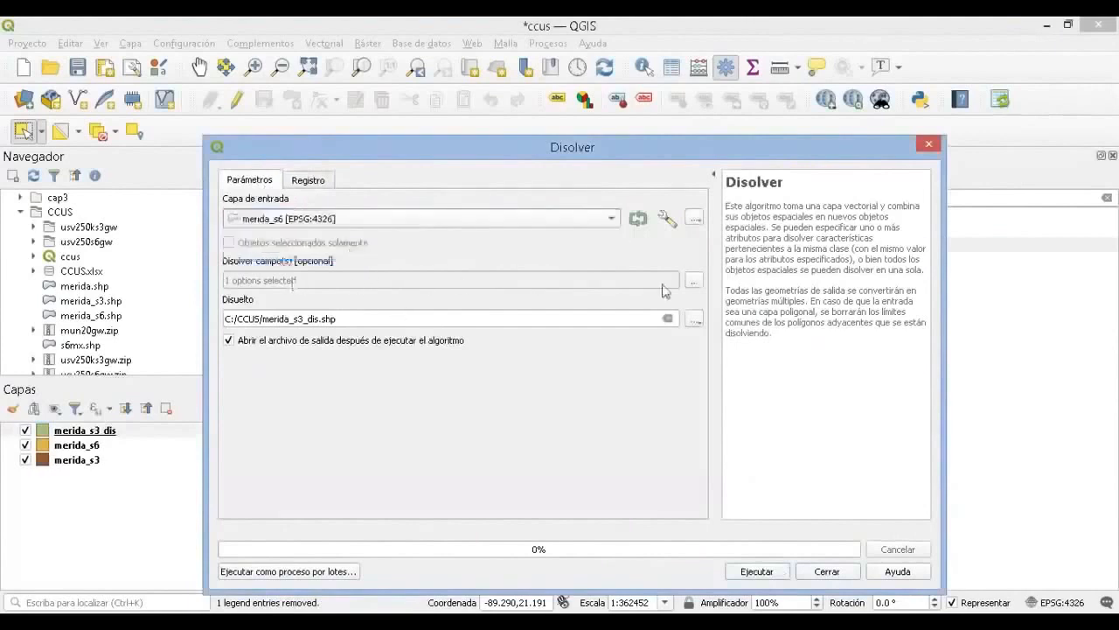
{"action": "left_click", "coordinate": [693, 281]}
{"action": "left_click", "coordinate": [235, 229]}
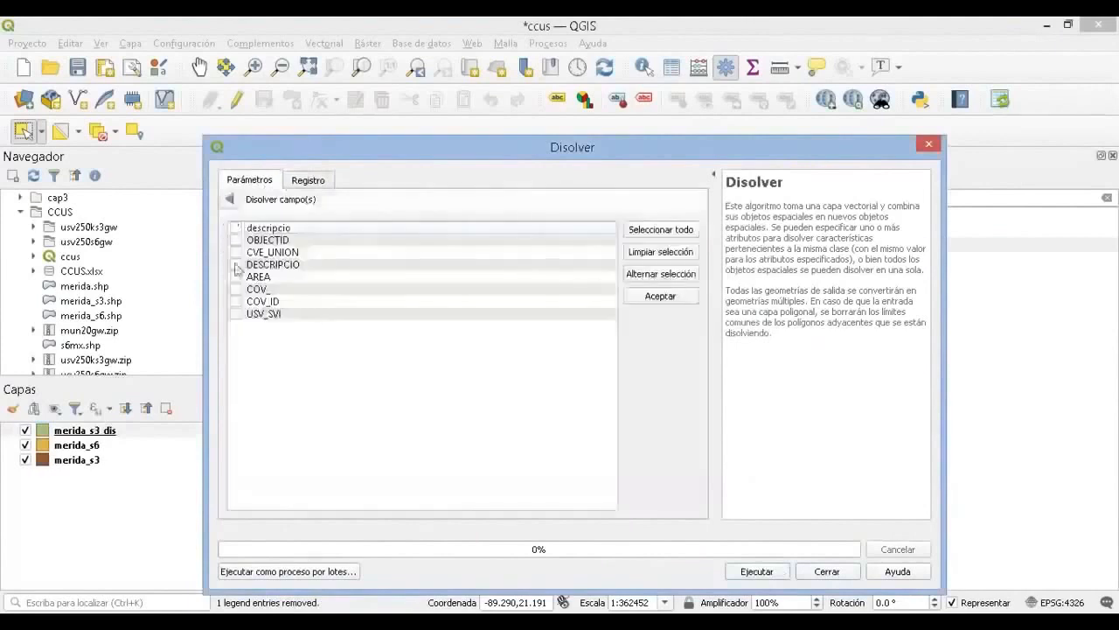
{"action": "left_click", "coordinate": [235, 265]}
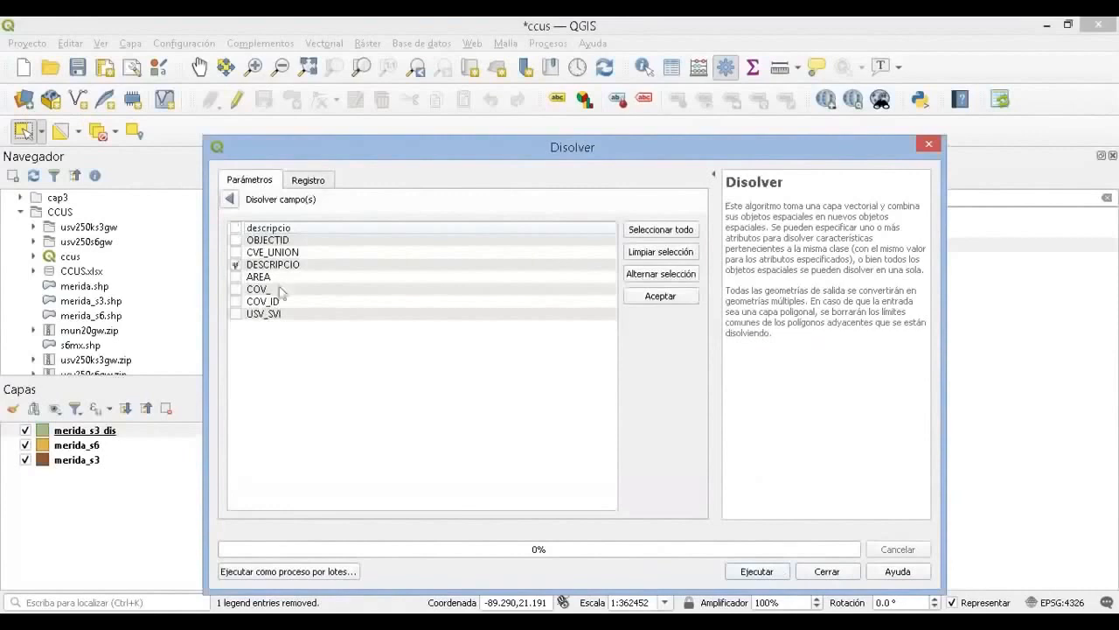
{"action": "left_click", "coordinate": [230, 199]}
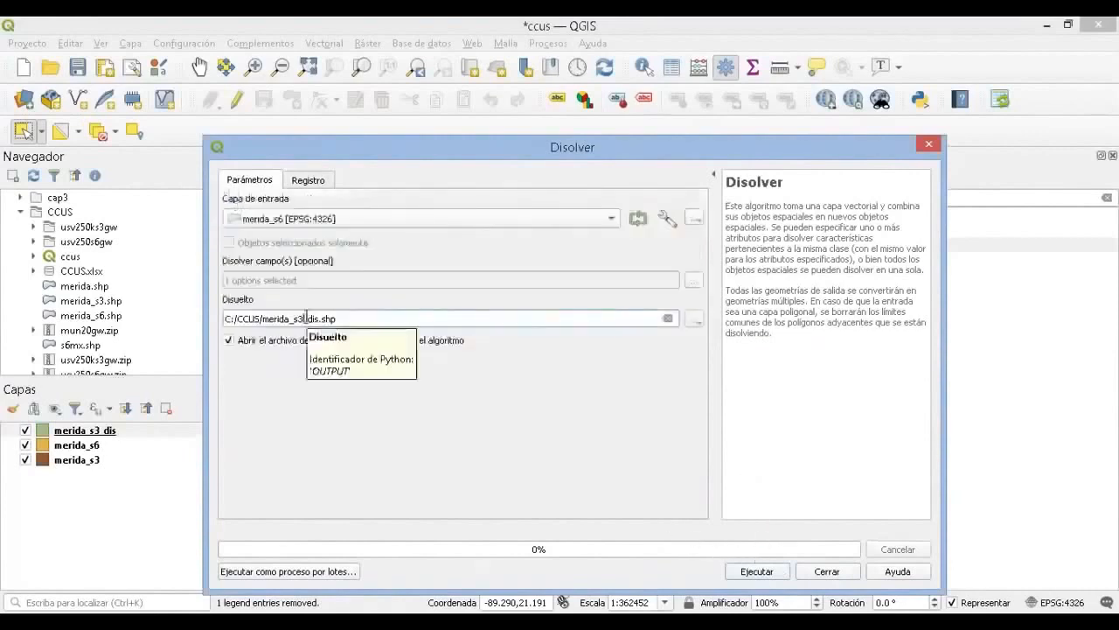
Set the output file to C:/CCUS/merida_s6_dis.shp, run the dissolve and close the algorithm dialog
{"action": "left_click", "coordinate": [304, 318]}
{"action": "key", "text": "BackSpace"}
{"action": "type", "text": "6"}
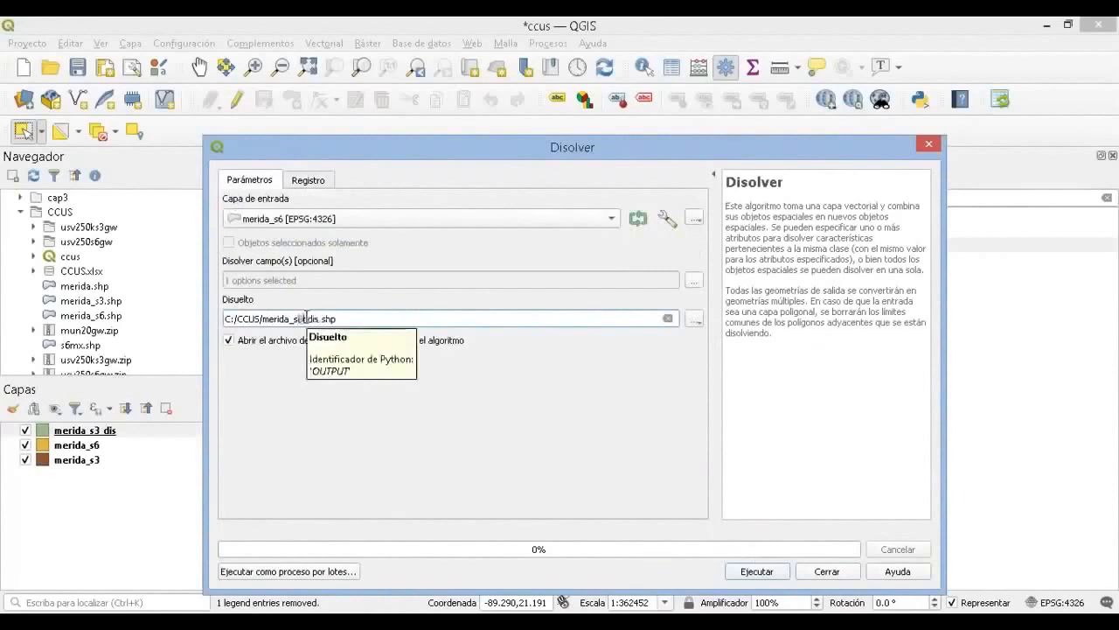
{"action": "left_click", "coordinate": [769, 570]}
{"action": "left_click", "coordinate": [826, 571]}
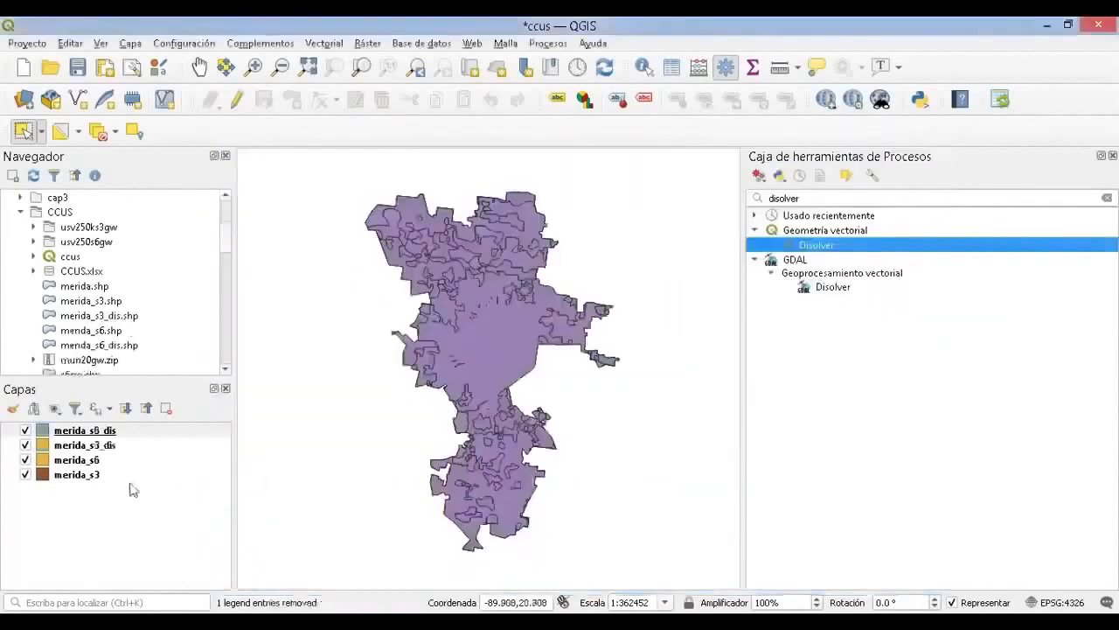
Hide the undissolved merida_s6 and merida_s3 layers on the map
{"action": "left_click", "coordinate": [26, 460]}
{"action": "left_click", "coordinate": [25, 474]}
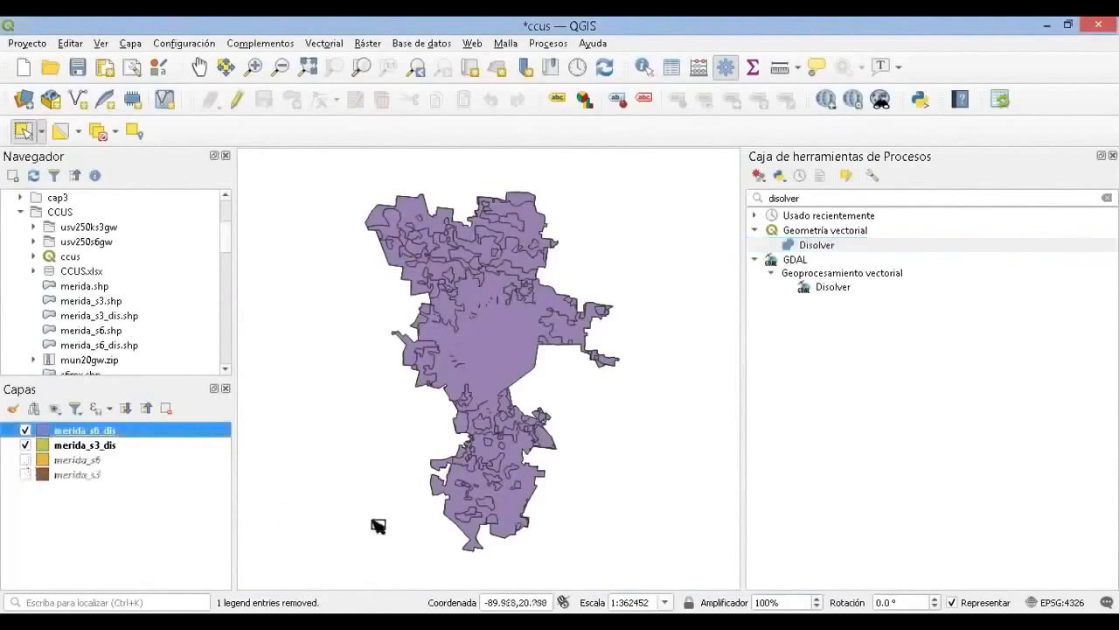
Examine the attribute tables of merida_s6_dis and merida_s3_dis, widening the description column to read the dissolved classes
{"action": "right_click", "coordinate": [82, 430]}
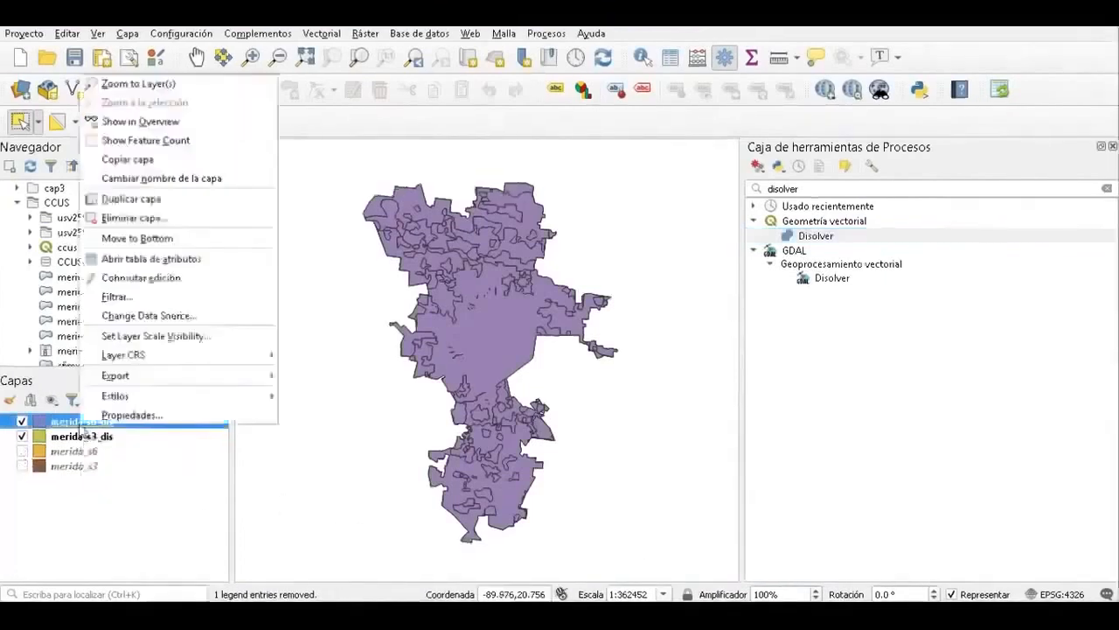
{"action": "left_click", "coordinate": [147, 261]}
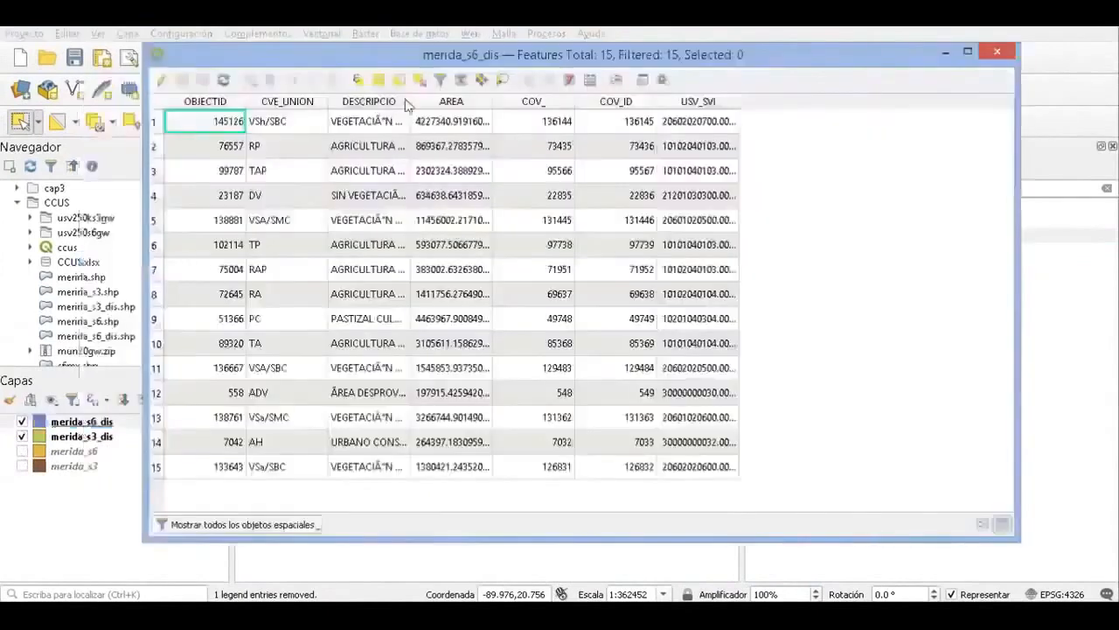
{"action": "left_click_drag", "start_coordinate": [409, 101], "coordinate": [676, 101]}
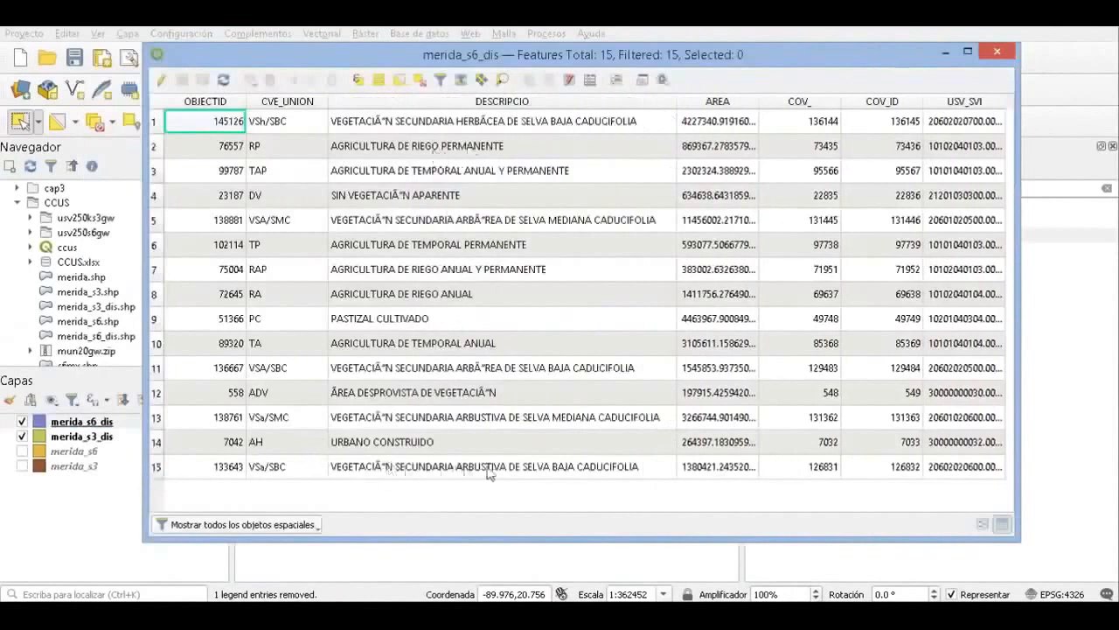
{"action": "left_click", "coordinate": [997, 52]}
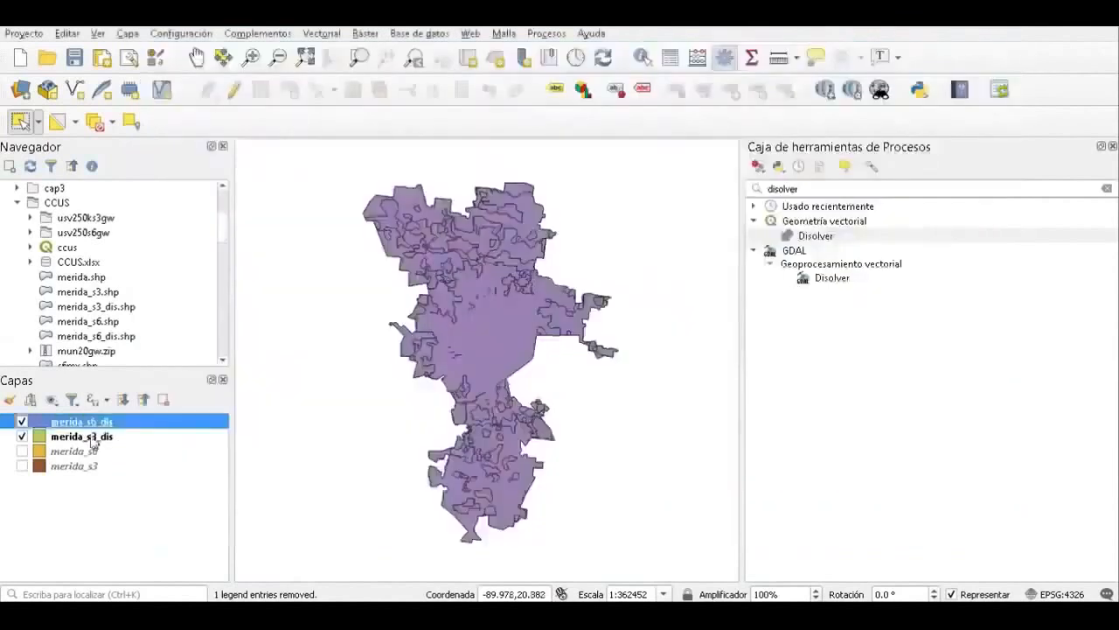
{"action": "right_click", "coordinate": [94, 437]}
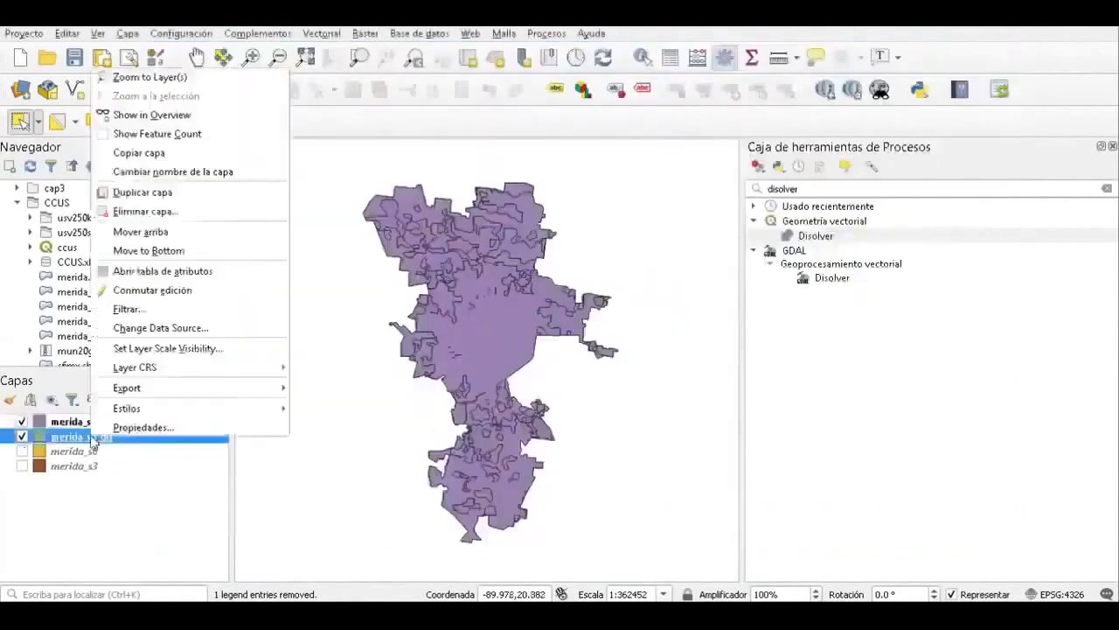
{"action": "left_click", "coordinate": [165, 272]}
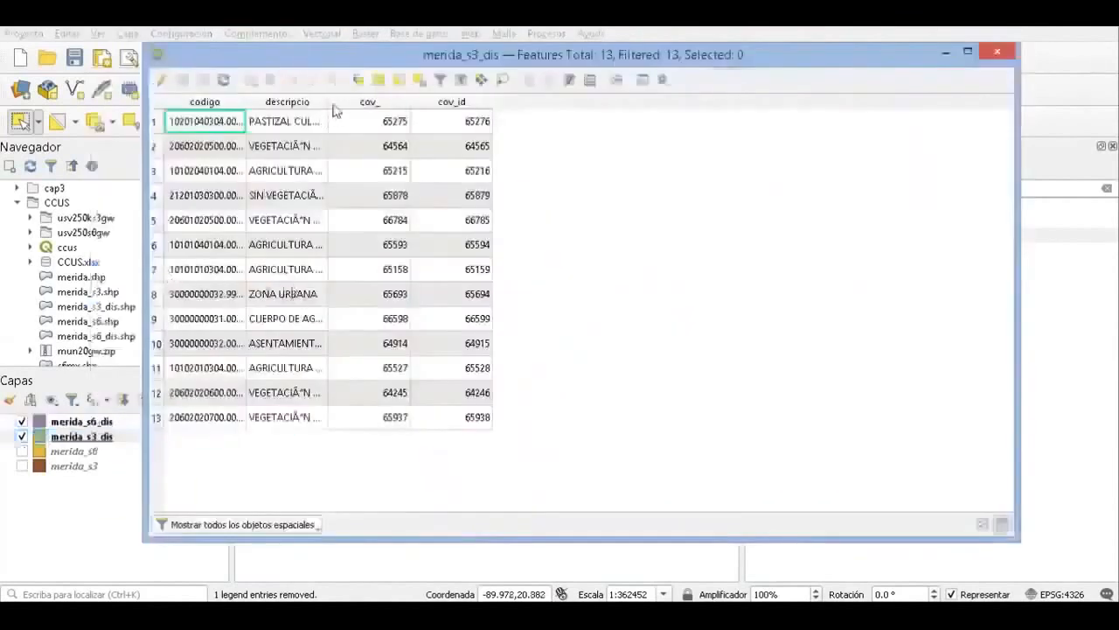
{"action": "left_click_drag", "start_coordinate": [326, 101], "coordinate": [533, 96]}
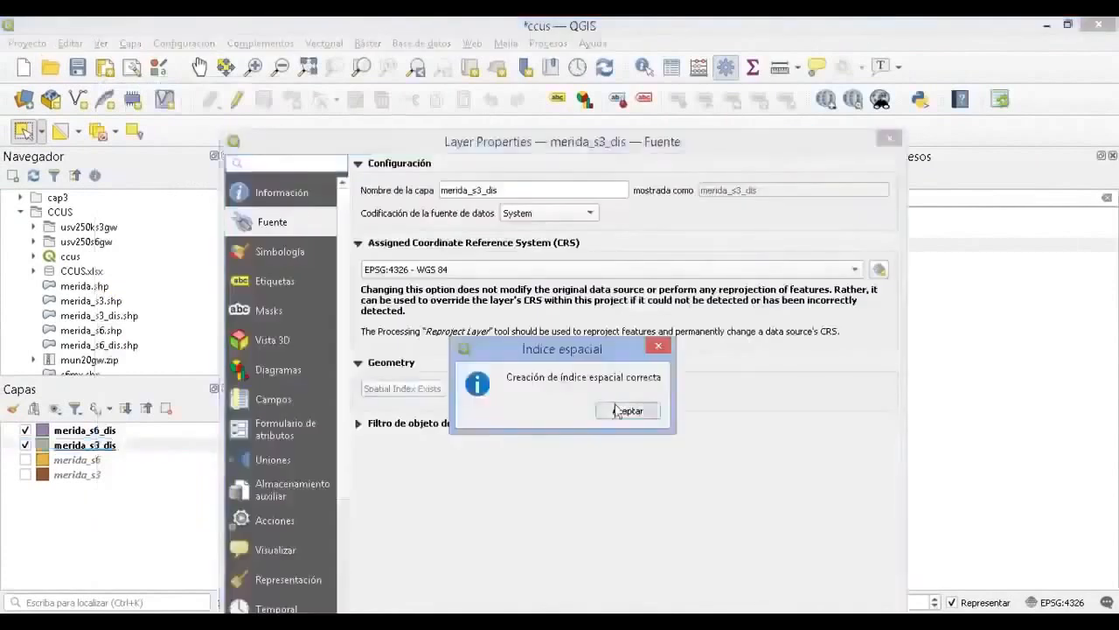
Finish indexing merida_s3_dis and create a spatial index for the merida_s6_dis layer
{"action": "left_click", "coordinate": [626, 411]}
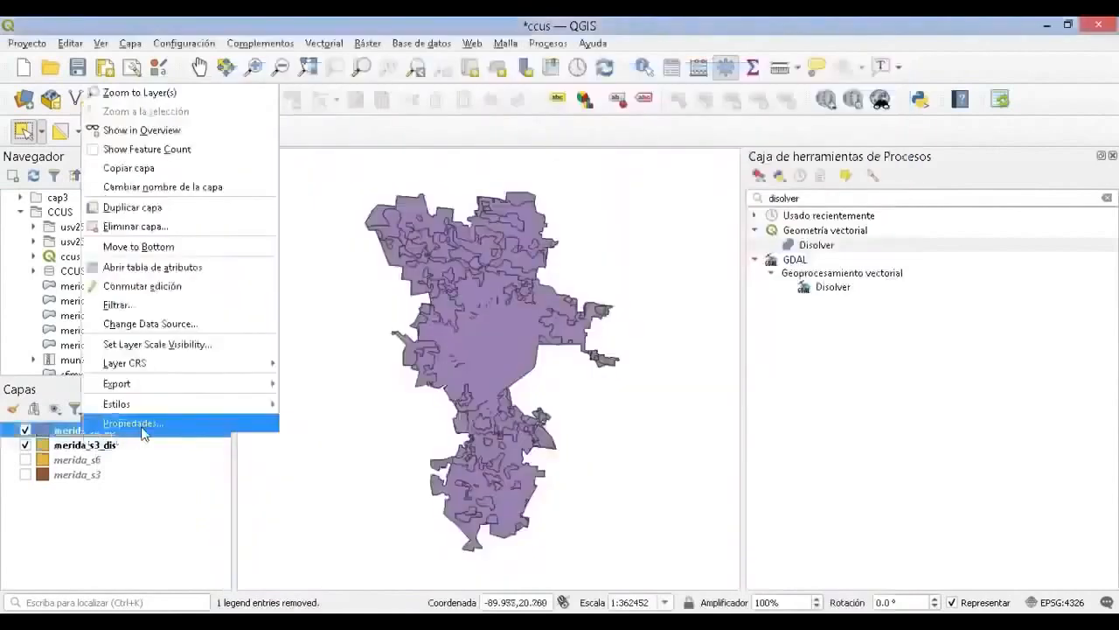
{"action": "left_click", "coordinate": [143, 427]}
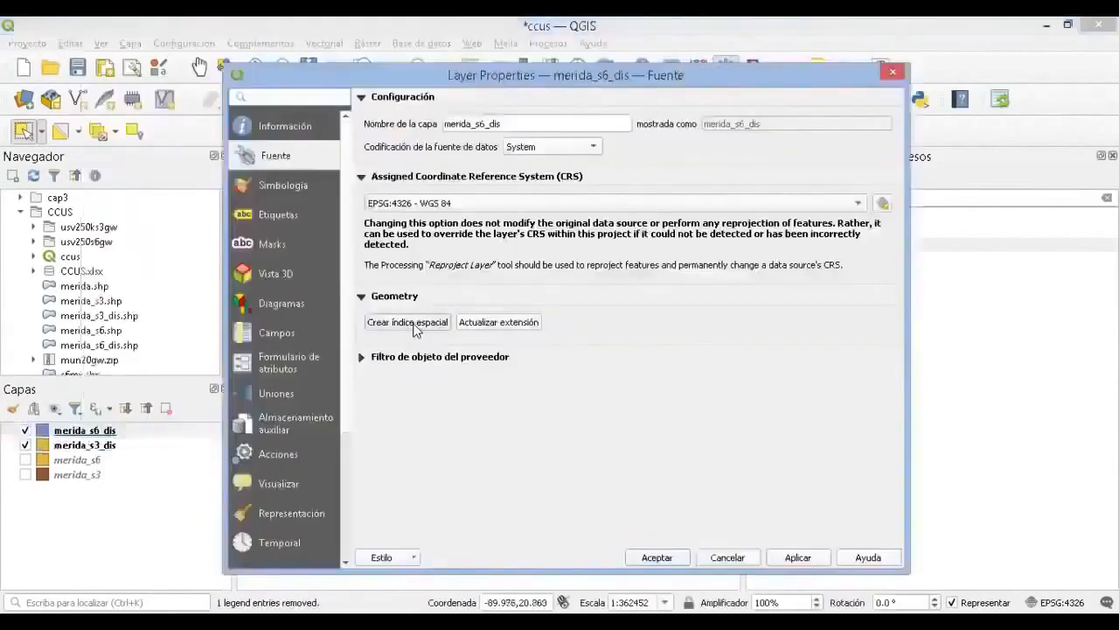
{"action": "left_click", "coordinate": [408, 320]}
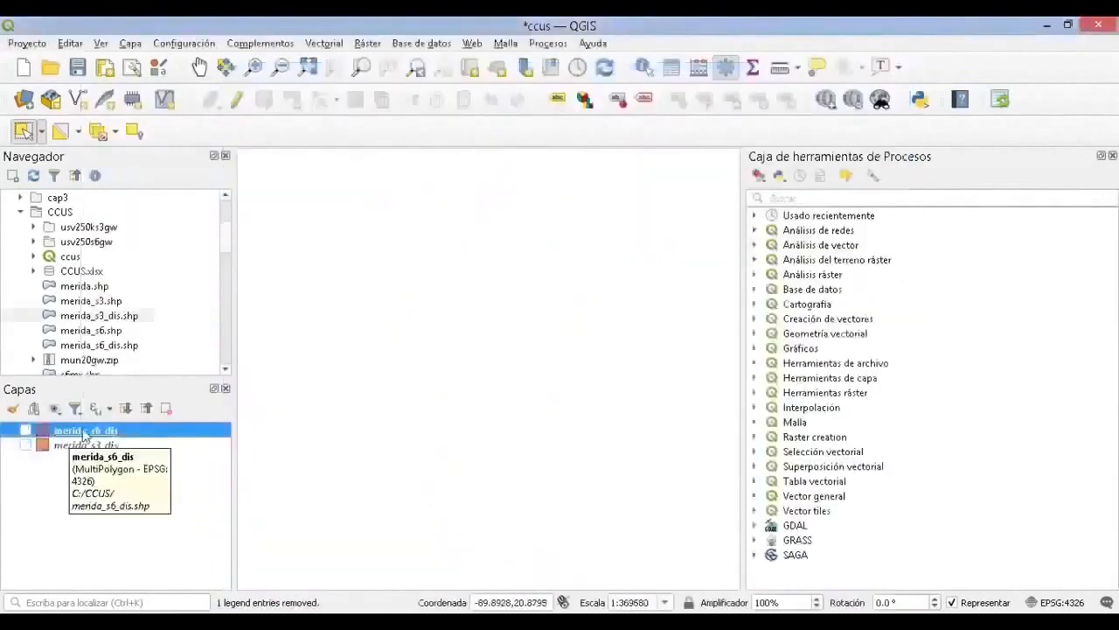
Open the Reproyectar capa algorithm with merida_s3_dis as input and EPSG:32616 - WGS 84 / UTM zone 16N as target CRS
{"action": "left_click", "coordinate": [918, 198]}
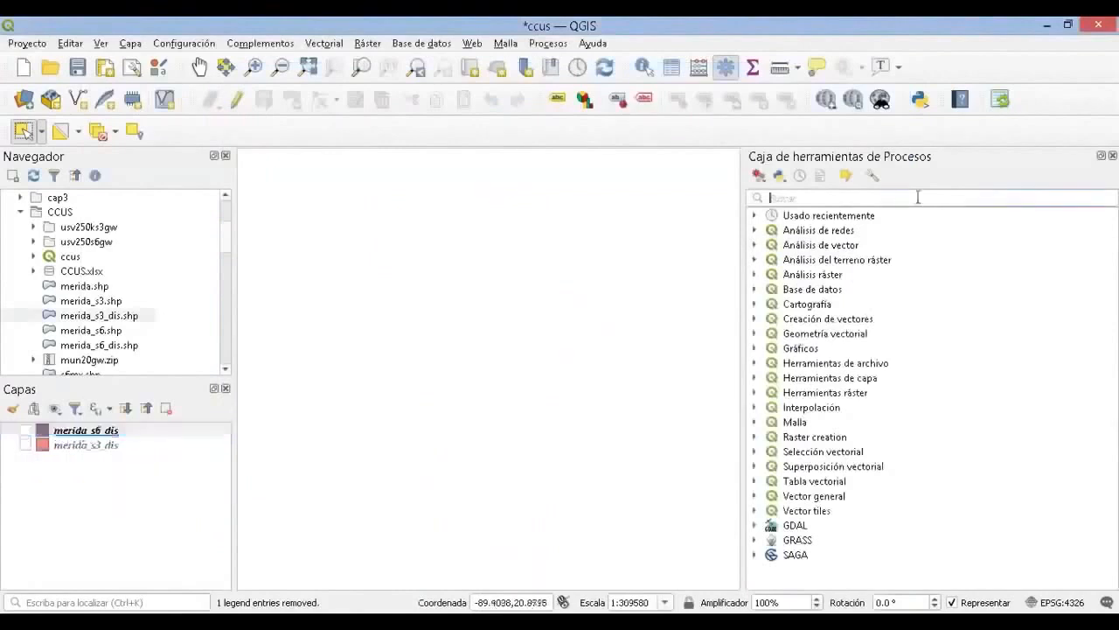
{"action": "type", "text": "re"}
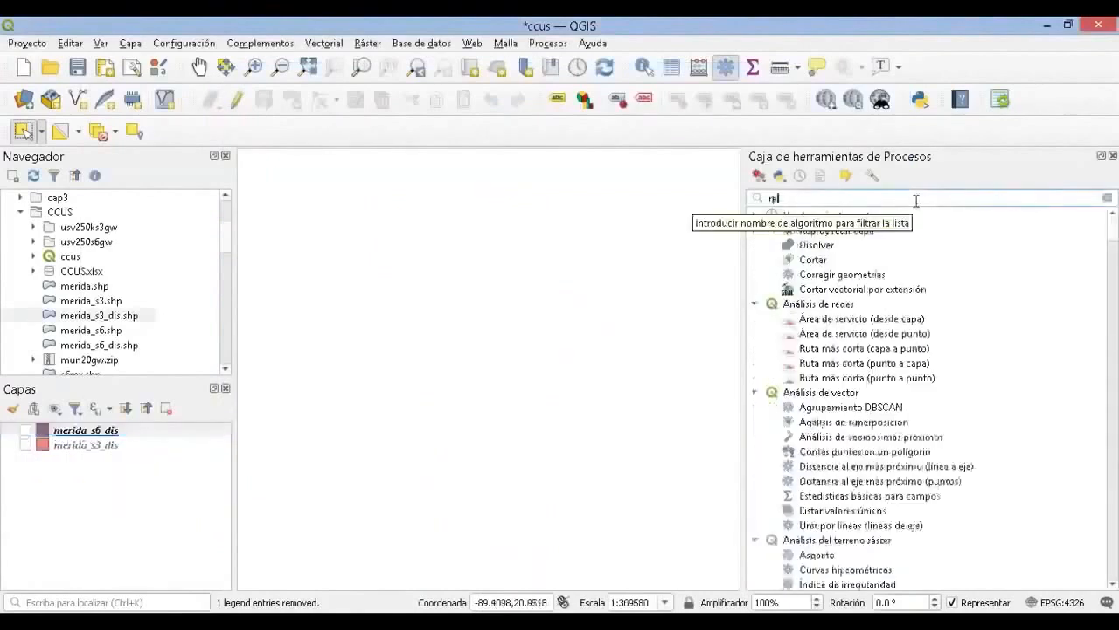
{"action": "type", "text": "pr"}
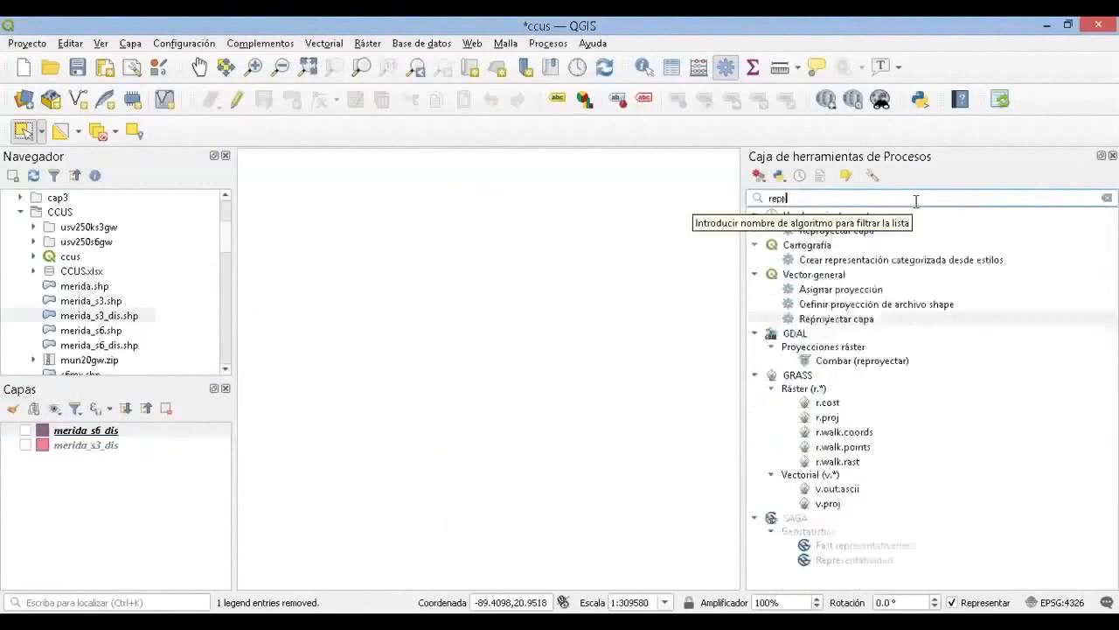
{"action": "left_click", "coordinate": [842, 321]}
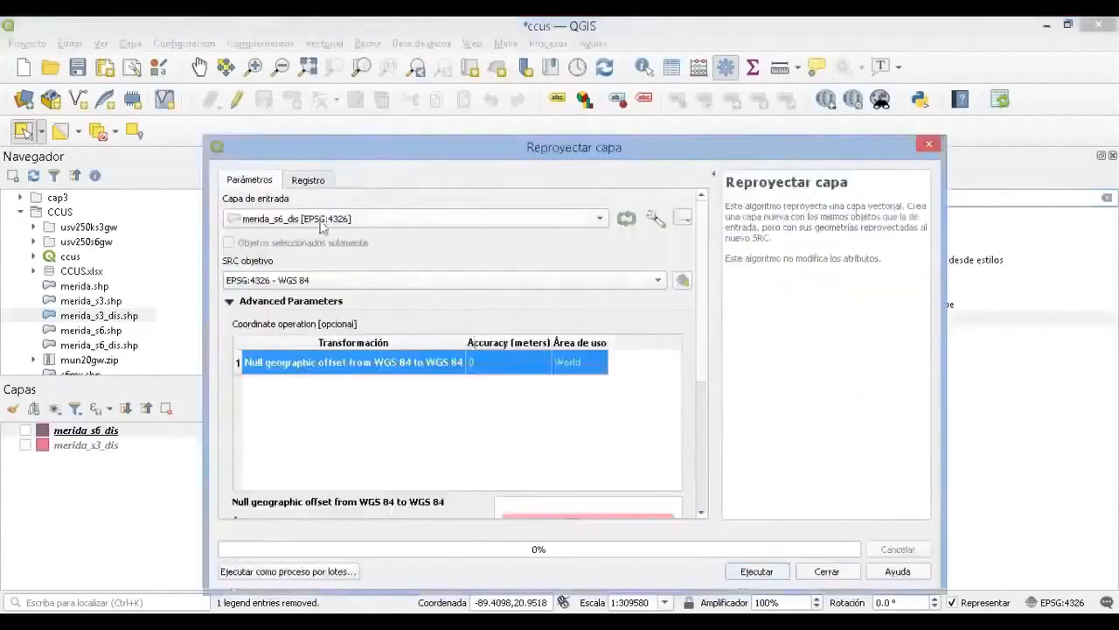
{"action": "left_click", "coordinate": [326, 220]}
{"action": "left_click", "coordinate": [327, 219]}
{"action": "left_click", "coordinate": [328, 224]}
{"action": "left_click", "coordinate": [316, 200]}
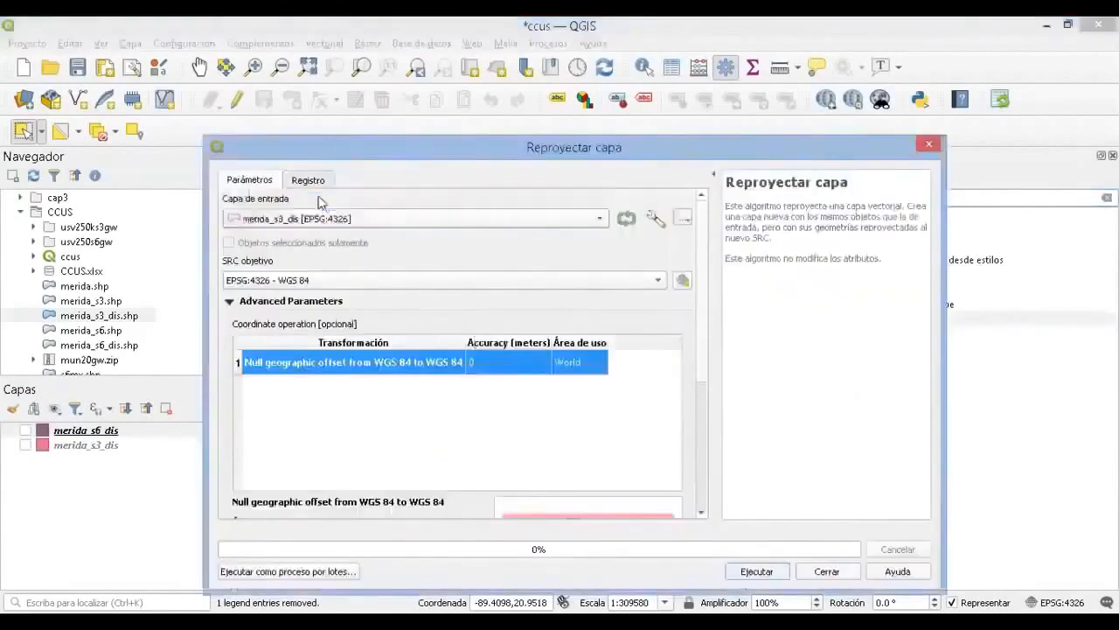
{"action": "left_click", "coordinate": [318, 286]}
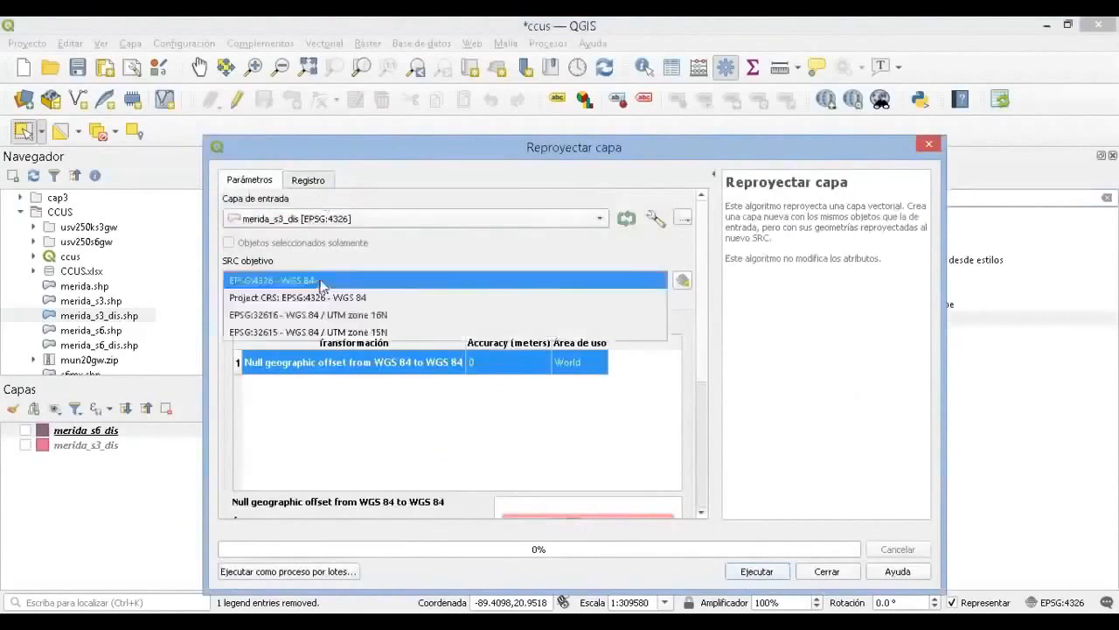
{"action": "left_click", "coordinate": [407, 316]}
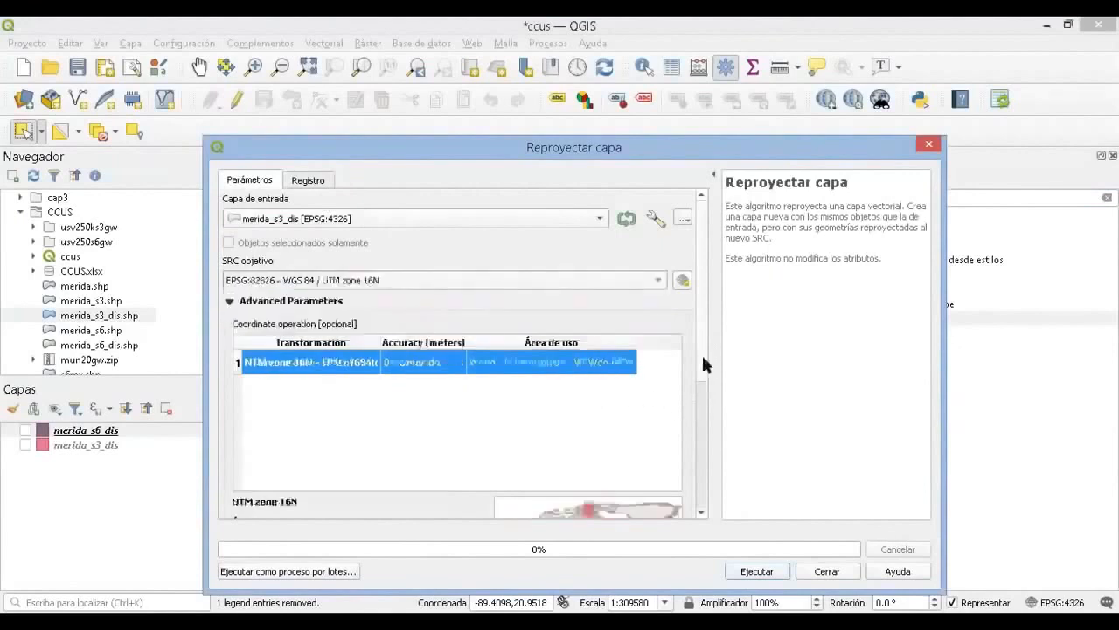
Set the reprojected output to C:/CCUS/merida_s3_dis_p.shp and run the reprojection
{"action": "scroll", "coordinate": [701, 371], "scroll_direction": "down", "scroll_amount": 1}
{"action": "left_click_drag", "start_coordinate": [699, 371], "coordinate": [697, 486]}
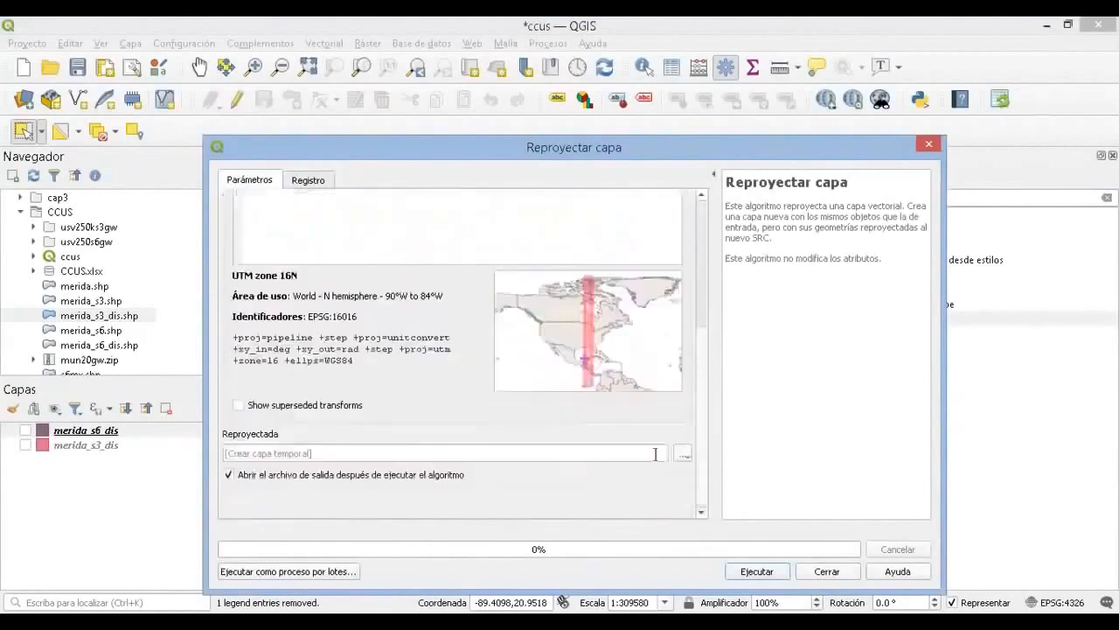
{"action": "left_click", "coordinate": [686, 456]}
{"action": "left_click", "coordinate": [701, 487]}
{"action": "left_click", "coordinate": [403, 379]}
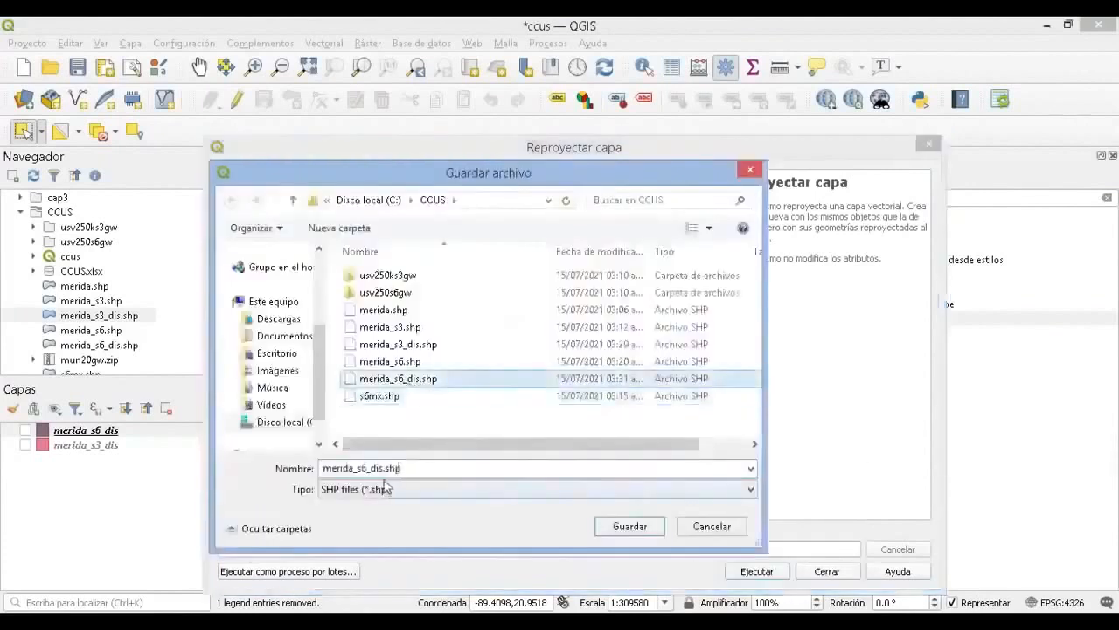
{"action": "left_click", "coordinate": [398, 344]}
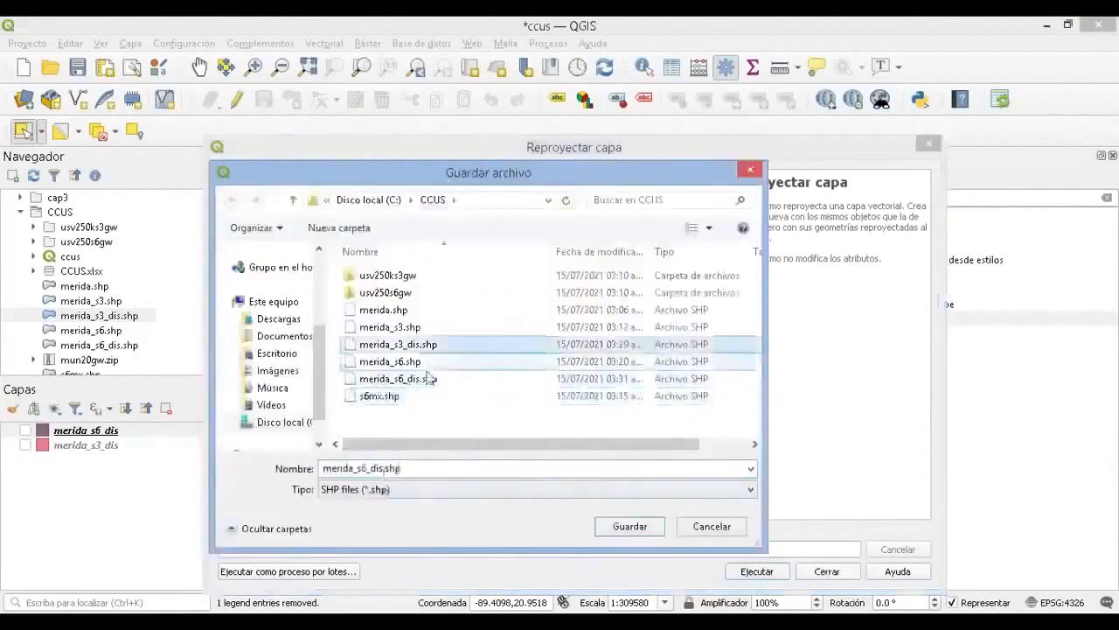
{"action": "left_click", "coordinate": [403, 473]}
{"action": "key", "text": "Left"}
{"action": "key", "text": "Left"}
{"action": "key", "text": "Left"}
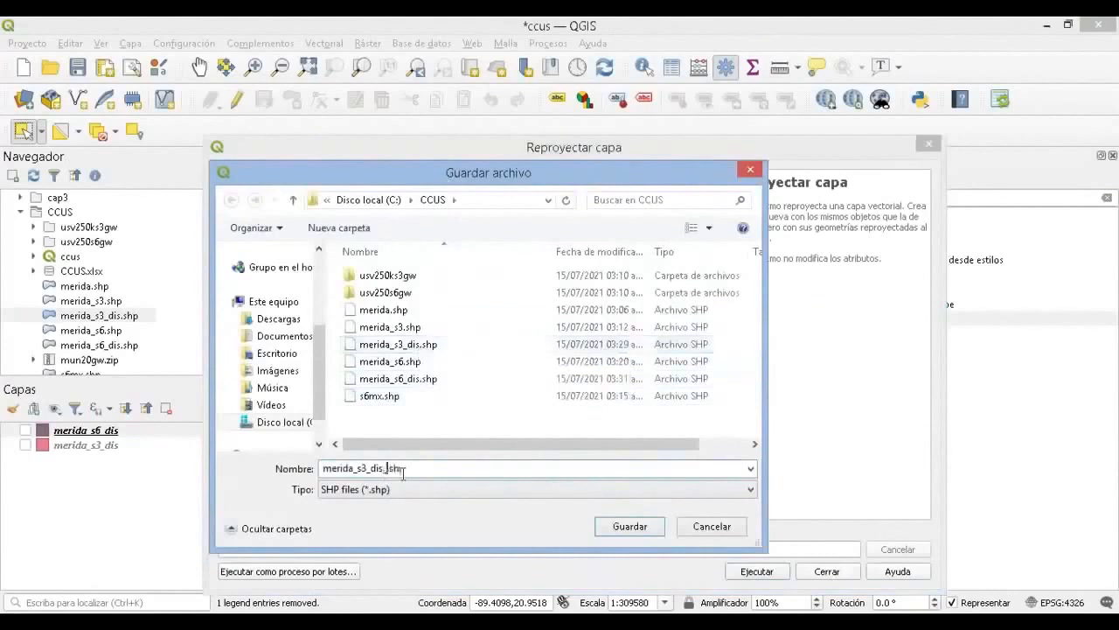
{"action": "key", "text": "Return"}
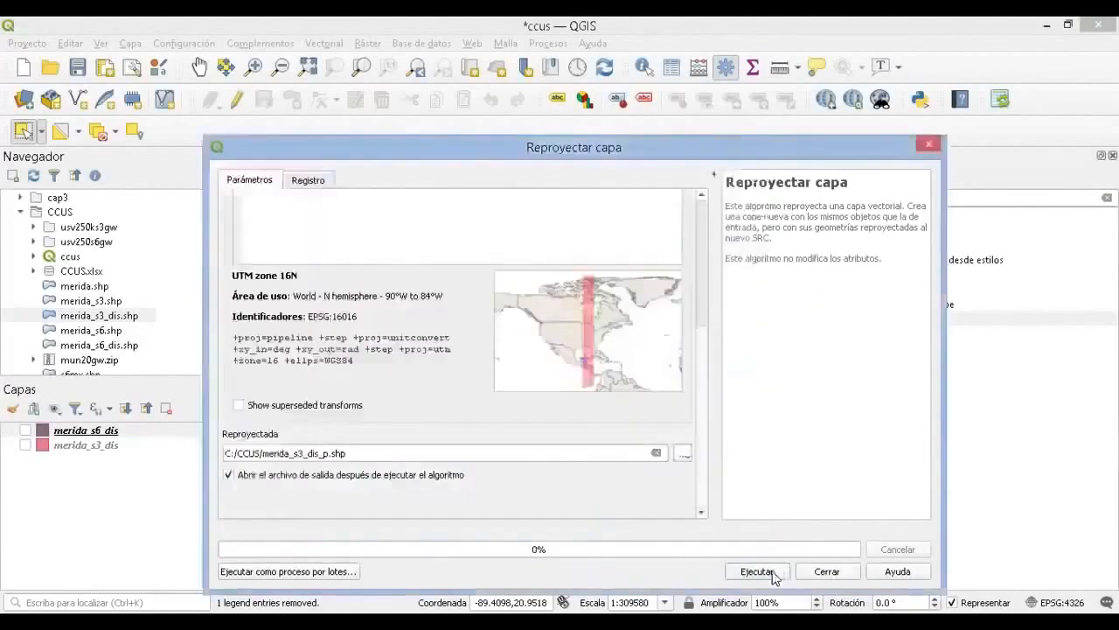
{"action": "left_click_drag", "start_coordinate": [703, 429], "coordinate": [709, 217]}
{"action": "left_click", "coordinate": [757, 571]}
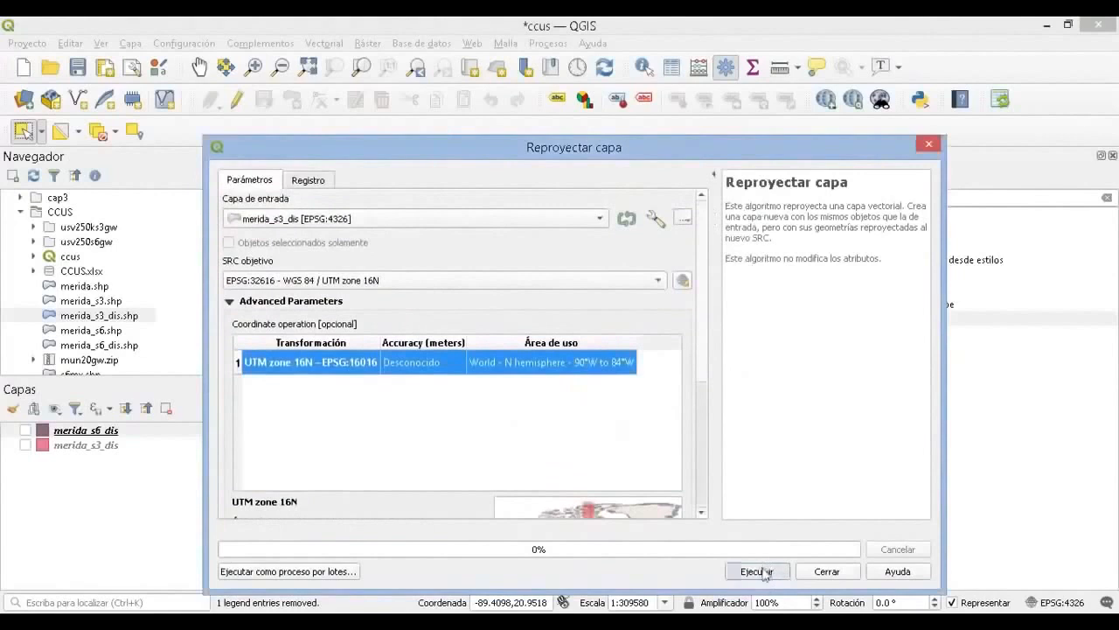
Reproject merida_s6_dis with the same target CRS to C:/CCUS/merida_s6_dis_p.shp and close the algorithm dialog
{"action": "left_click", "coordinate": [254, 181]}
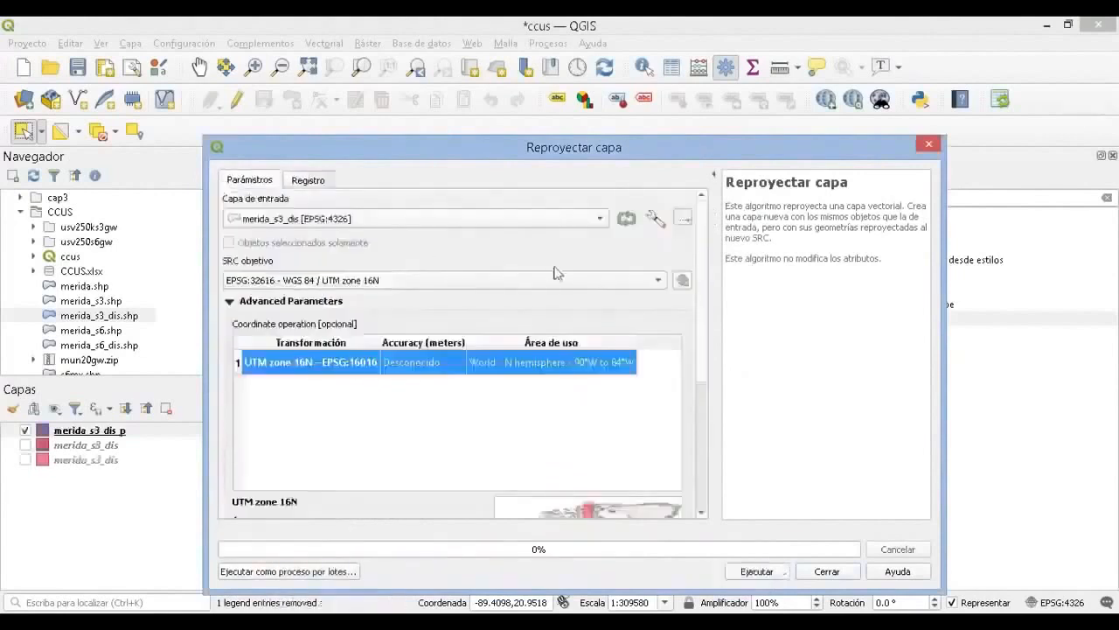
{"action": "left_click", "coordinate": [354, 219]}
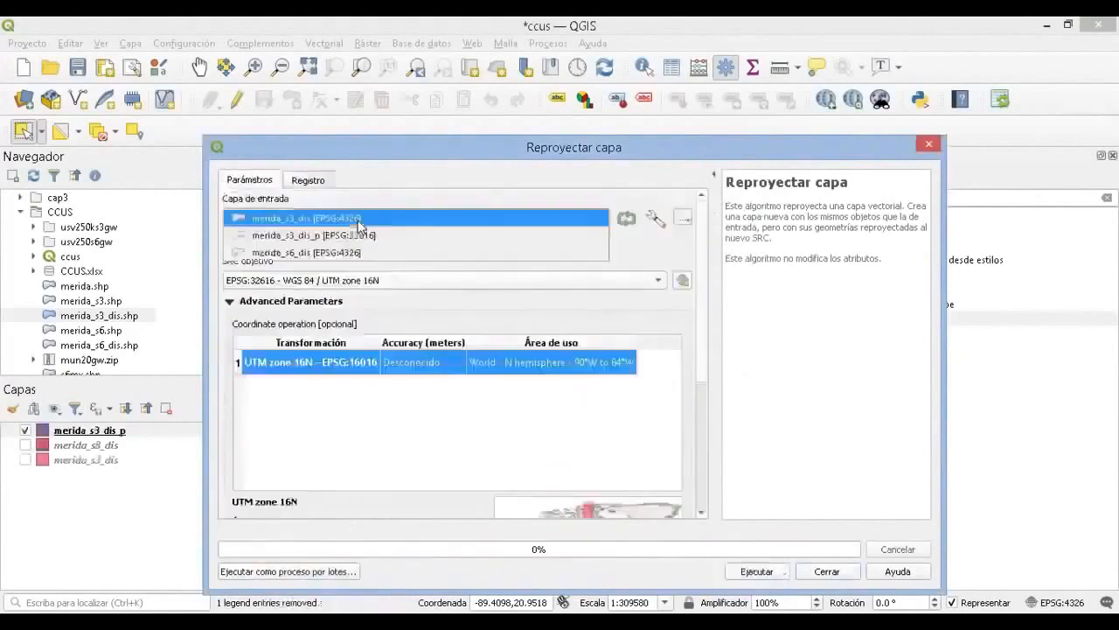
{"action": "left_click", "coordinate": [337, 253]}
{"action": "left_click_drag", "start_coordinate": [702, 334], "coordinate": [699, 467]}
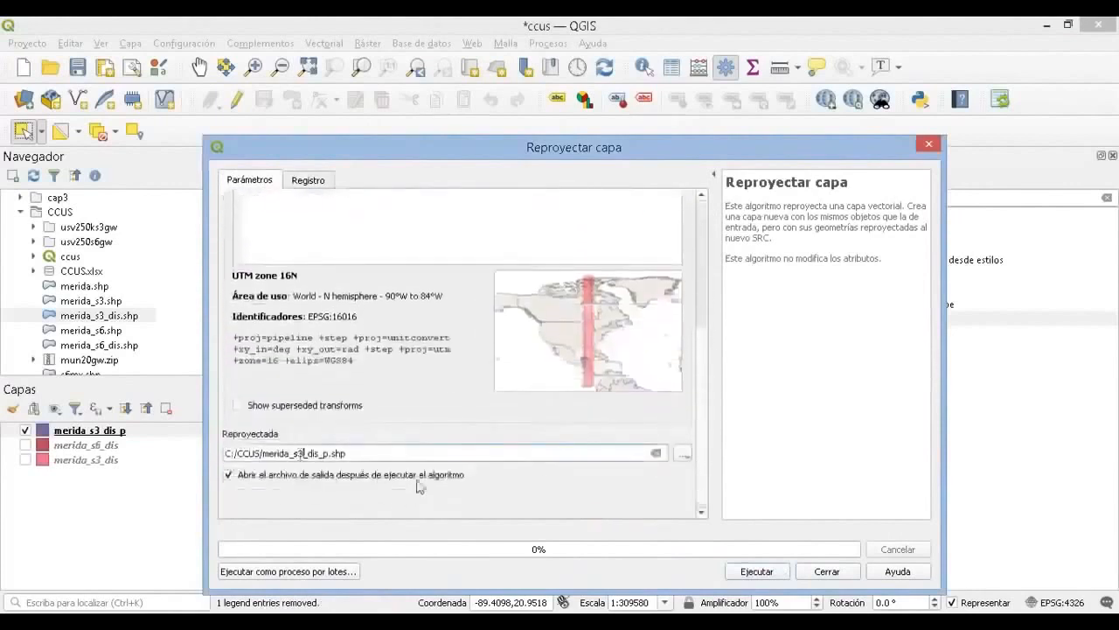
{"action": "key", "text": "BackSpace"}
{"action": "type", "text": "6"}
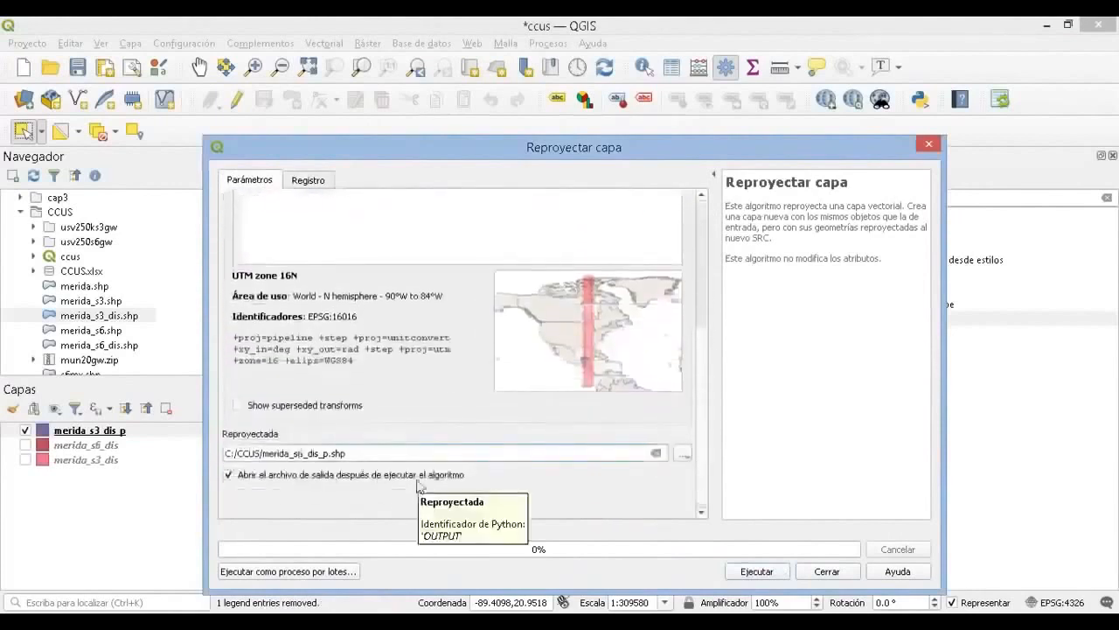
{"action": "left_click", "coordinate": [753, 573]}
{"action": "key", "text": "Escape"}
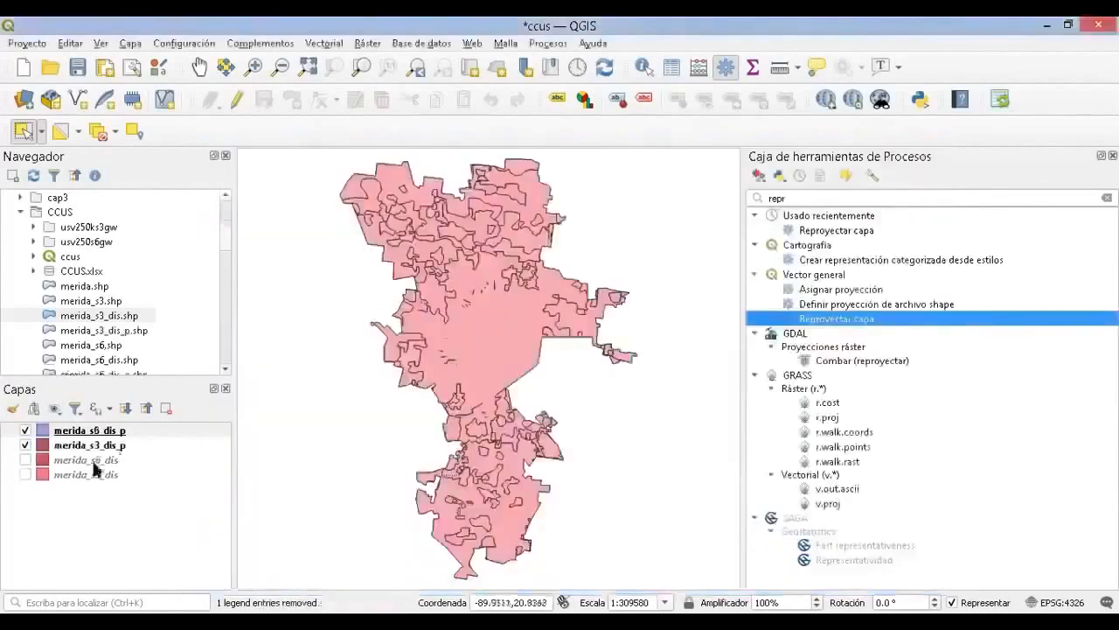
Check the assigned coordinate reference system of merida_s6_dis_p in its layer properties
{"action": "right_click", "coordinate": [98, 429]}
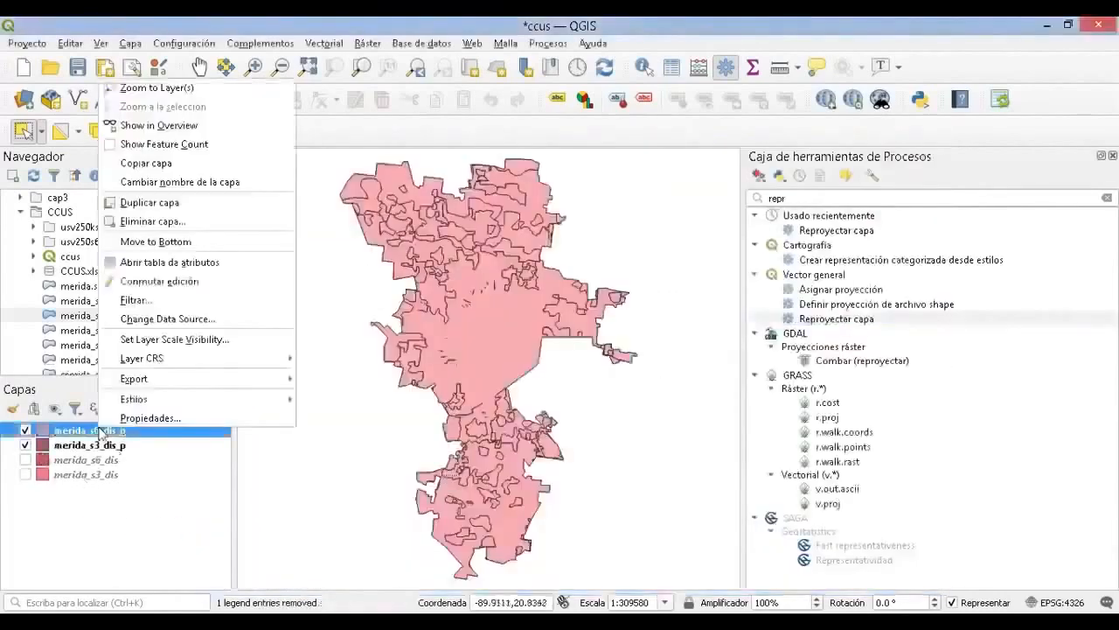
{"action": "left_click", "coordinate": [233, 418]}
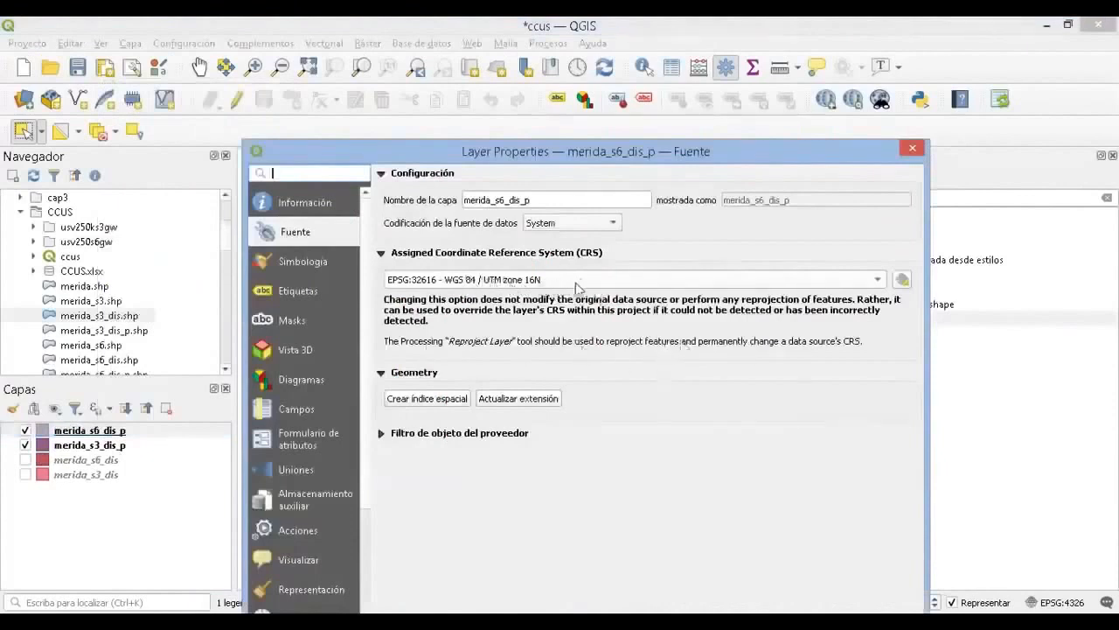
{"action": "mouse_move", "coordinate": [575, 286]}
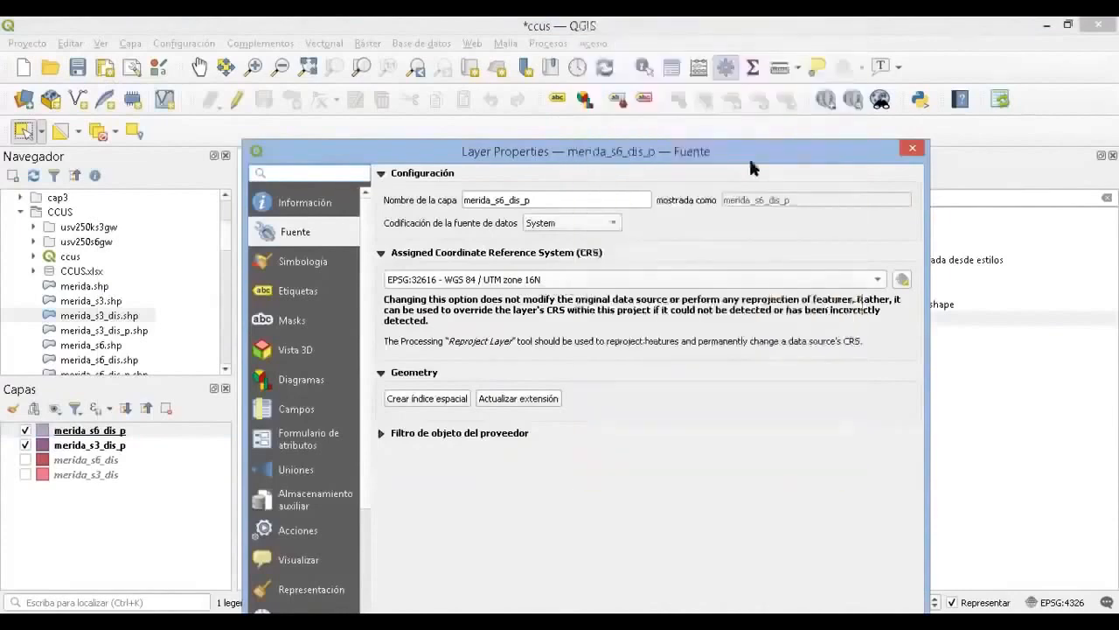
{"action": "left_click", "coordinate": [912, 148]}
Create a spatial index for the merida_s3_dis_p layer and close its properties
{"action": "left_click", "coordinate": [94, 448]}
{"action": "right_click", "coordinate": [94, 448]}
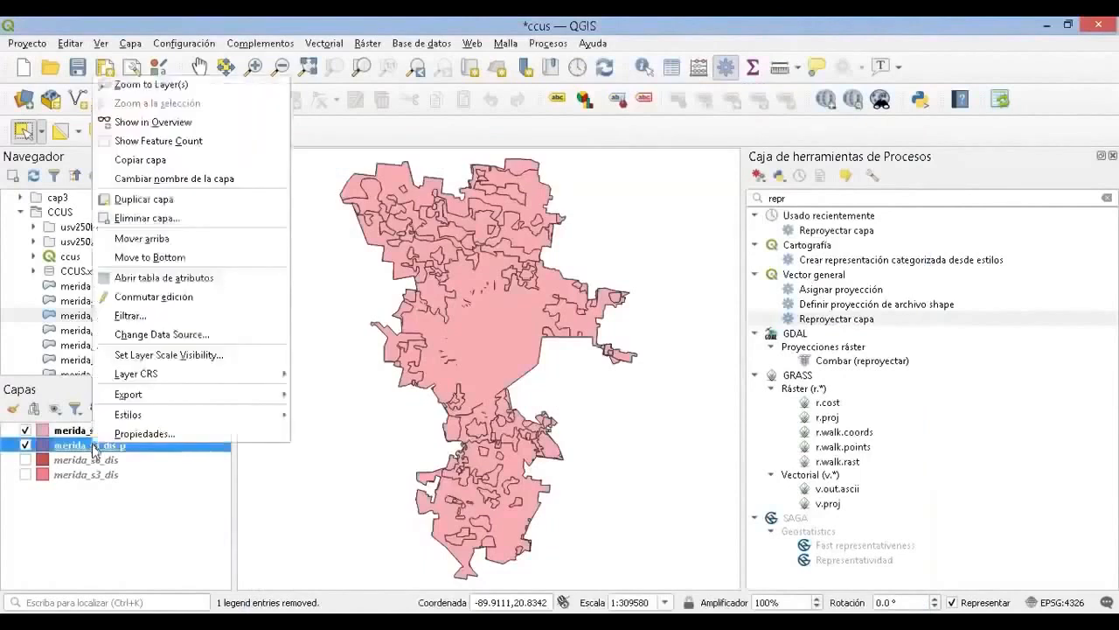
{"action": "left_click", "coordinate": [225, 440]}
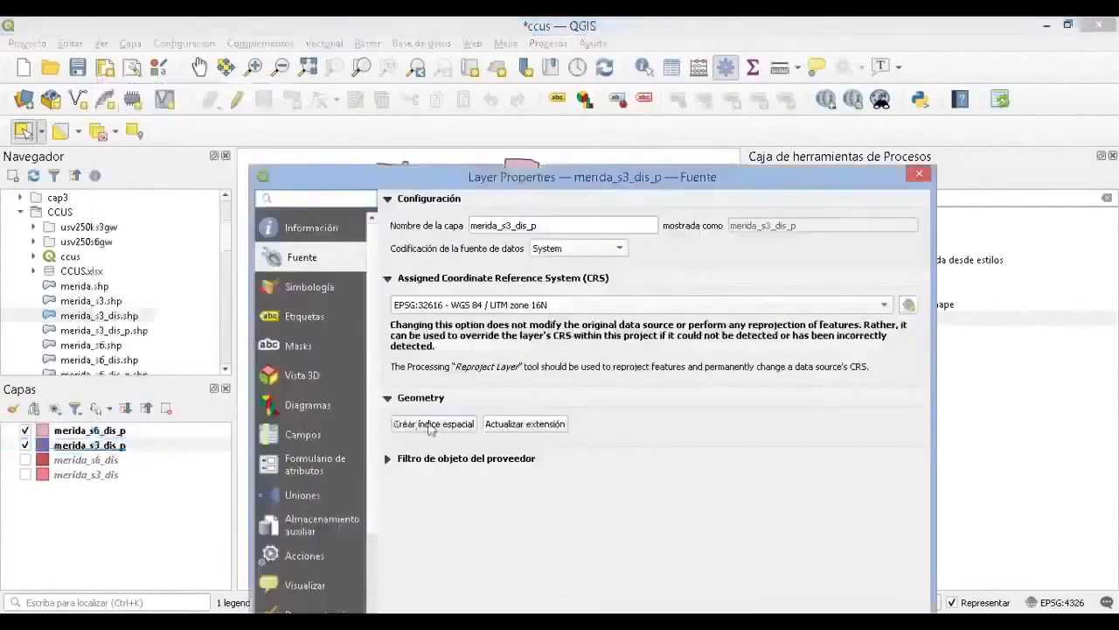
{"action": "left_click", "coordinate": [430, 425]}
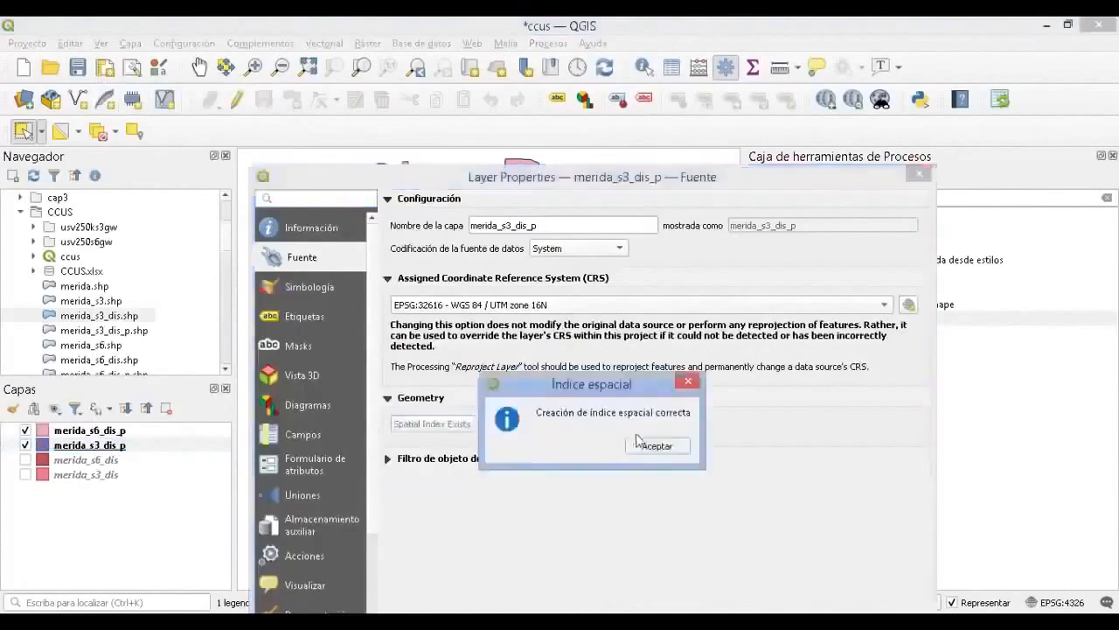
{"action": "left_click", "coordinate": [660, 450]}
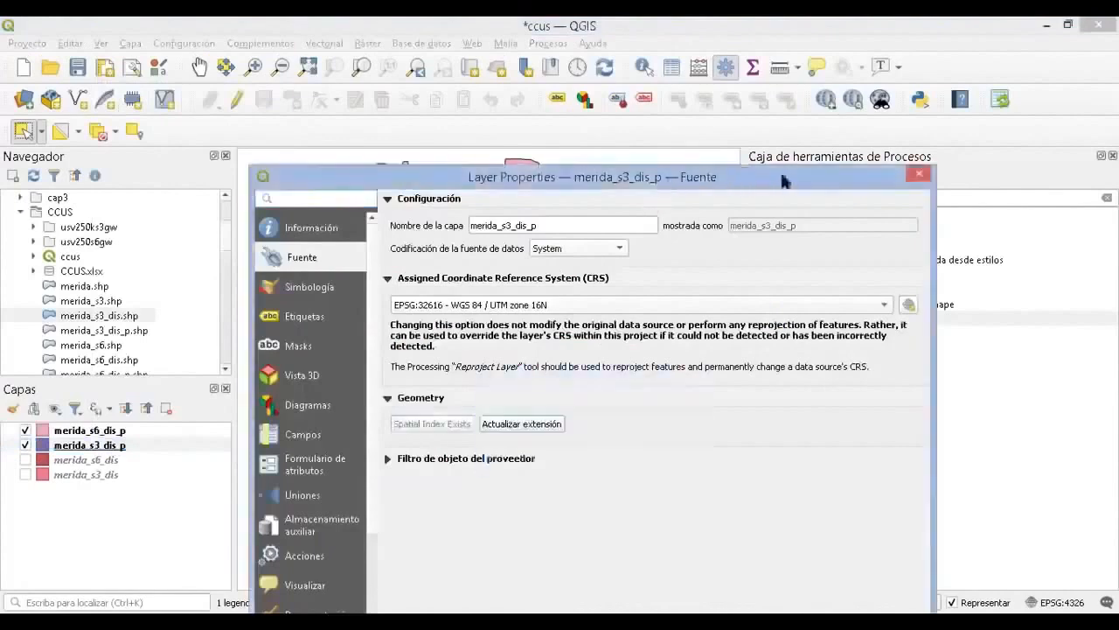
{"action": "left_click", "coordinate": [919, 174]}
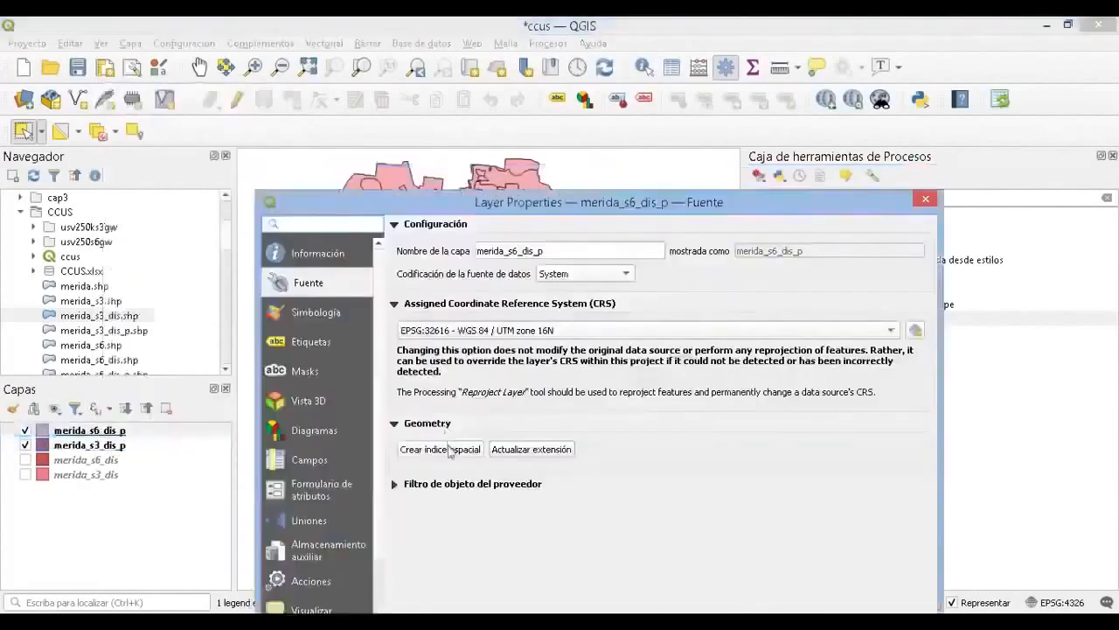
Create a spatial index for the merida_s6_dis_p layer and close its properties
{"action": "left_click", "coordinate": [437, 449]}
{"action": "left_click", "coordinate": [663, 471]}
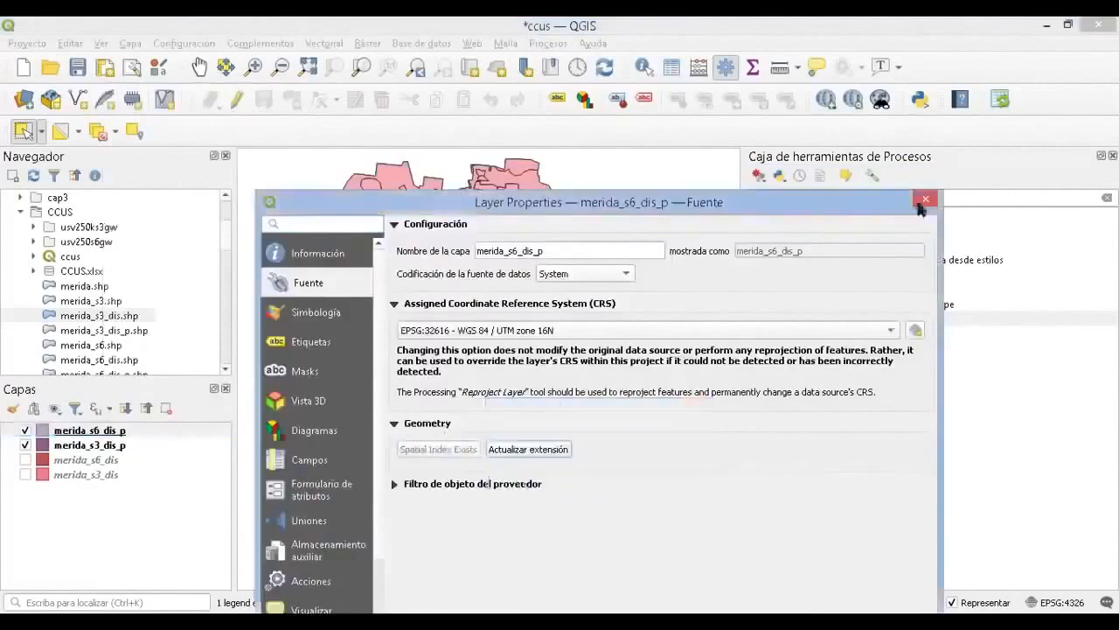
{"action": "left_click", "coordinate": [925, 199]}
Remove the unprojected merida_s6_dis and merida_s3_dis layers from the project
{"action": "right_click", "coordinate": [98, 474]}
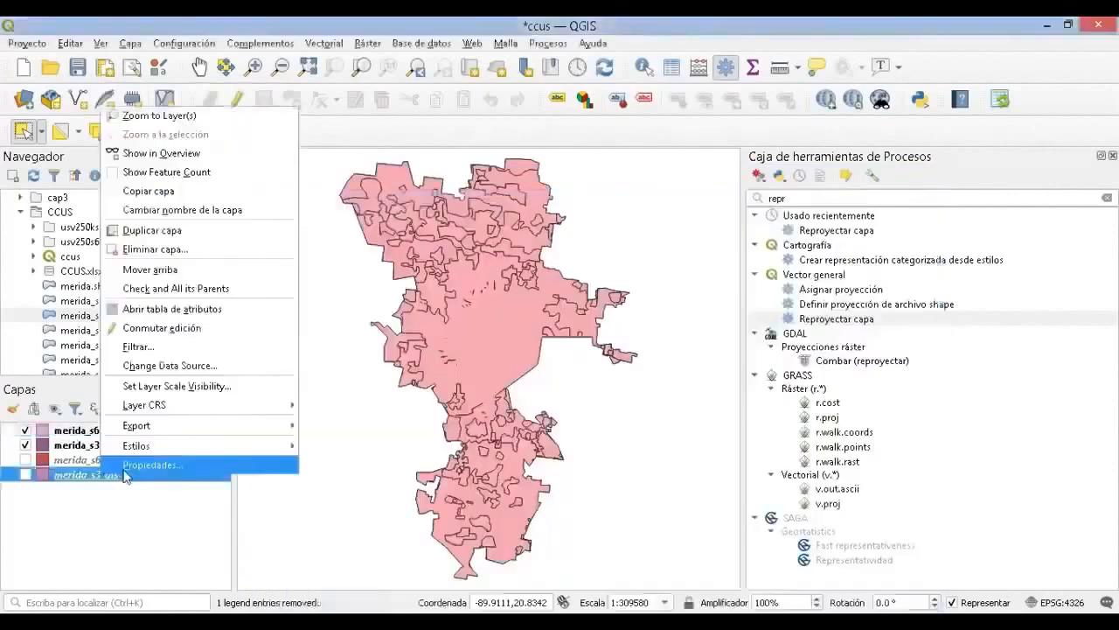
{"action": "left_click", "coordinate": [147, 251]}
{"action": "key", "text": "Return"}
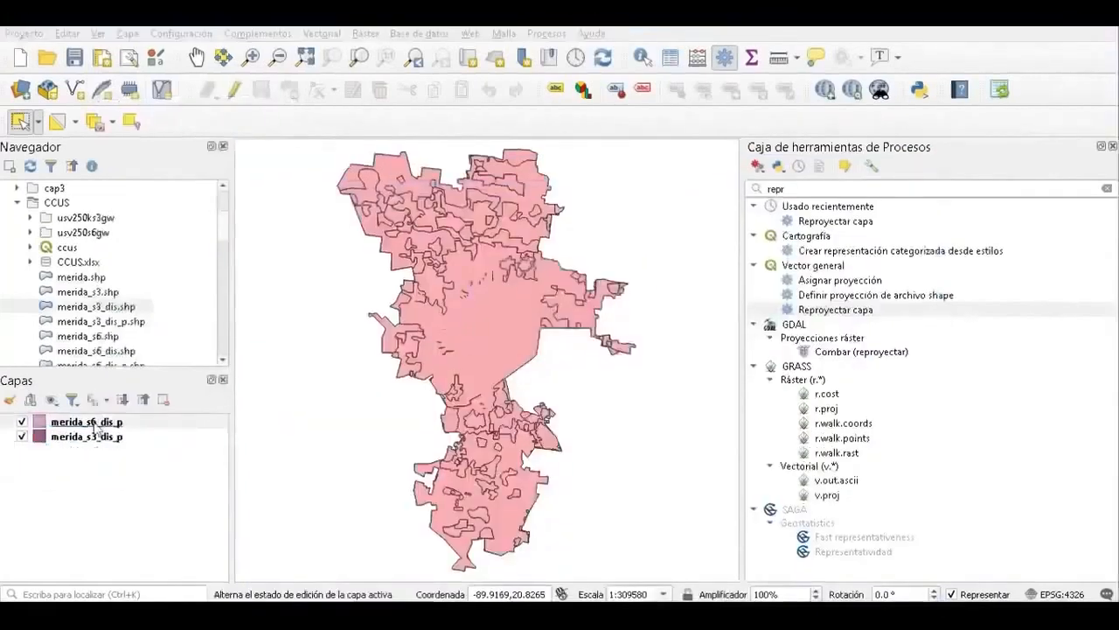
Open the attribute table of merida_s6_dis_p and widen the DESCRIPCIO column to read the class descriptions
{"action": "right_click", "coordinate": [100, 432]}
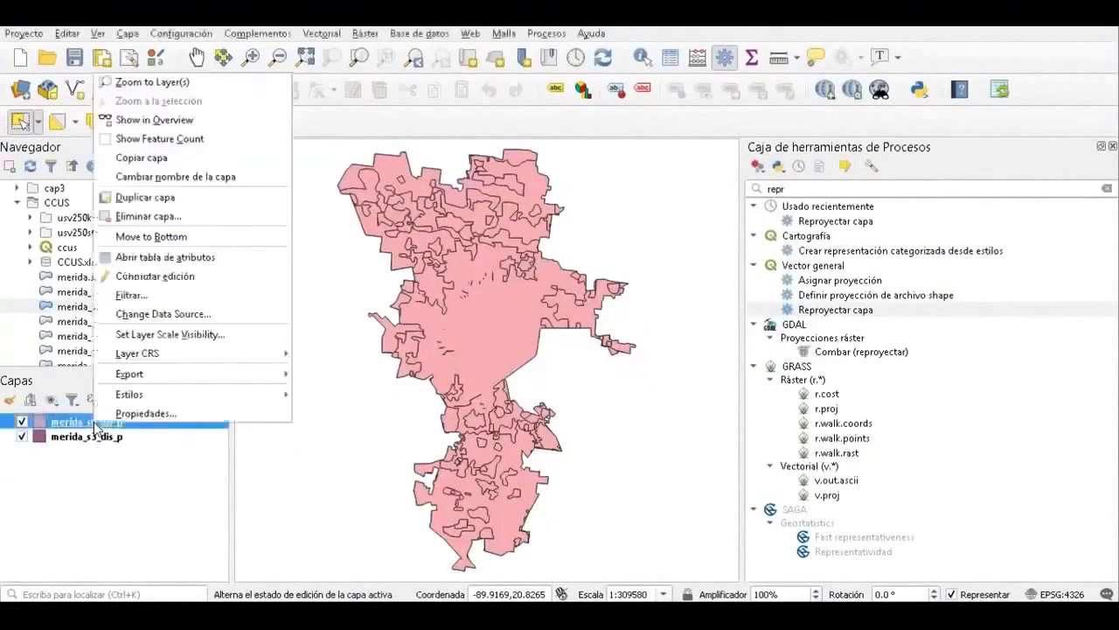
{"action": "left_click", "coordinate": [155, 257]}
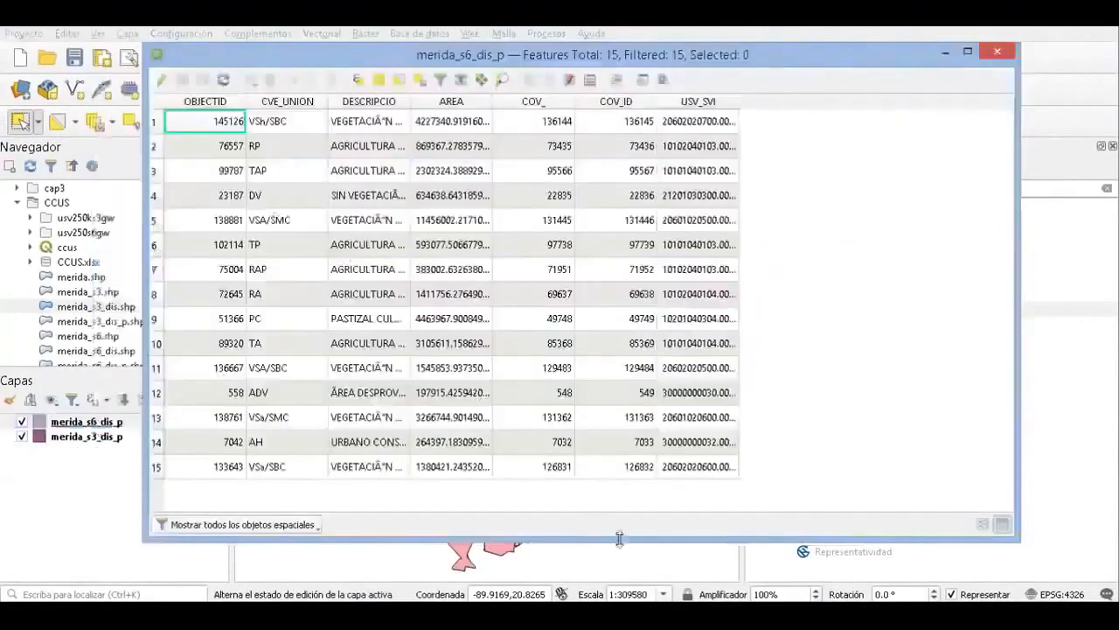
{"action": "left_click_drag", "start_coordinate": [408, 102], "coordinate": [495, 101]}
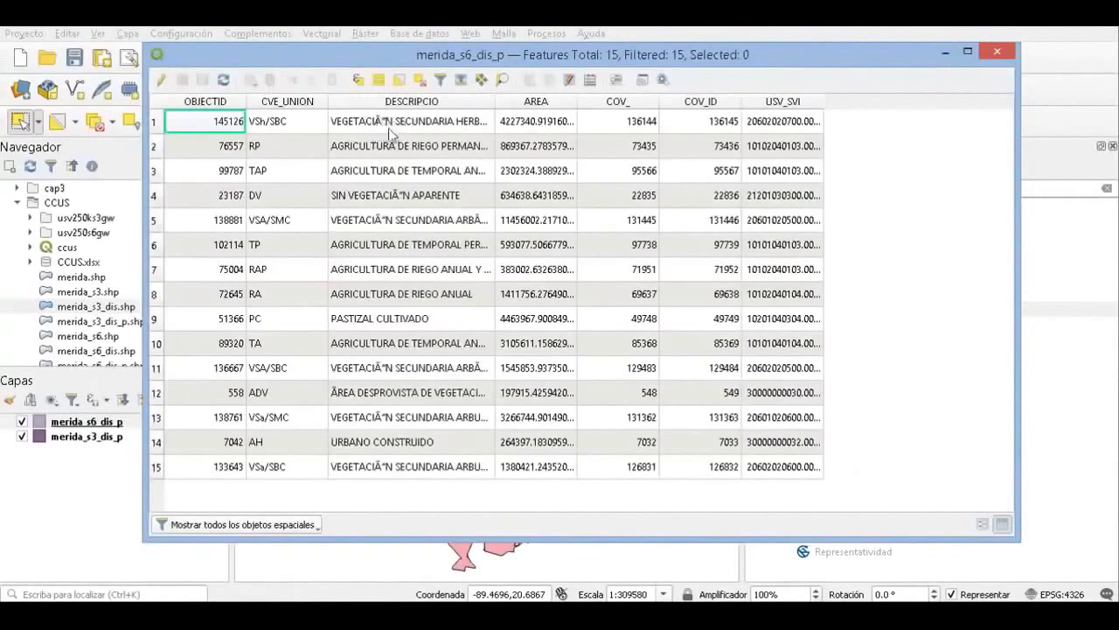
Set the data source encoding of merida_s6_dis_p to UTF-8 and check the accented class descriptions in its attribute table
{"action": "left_click", "coordinate": [997, 52]}
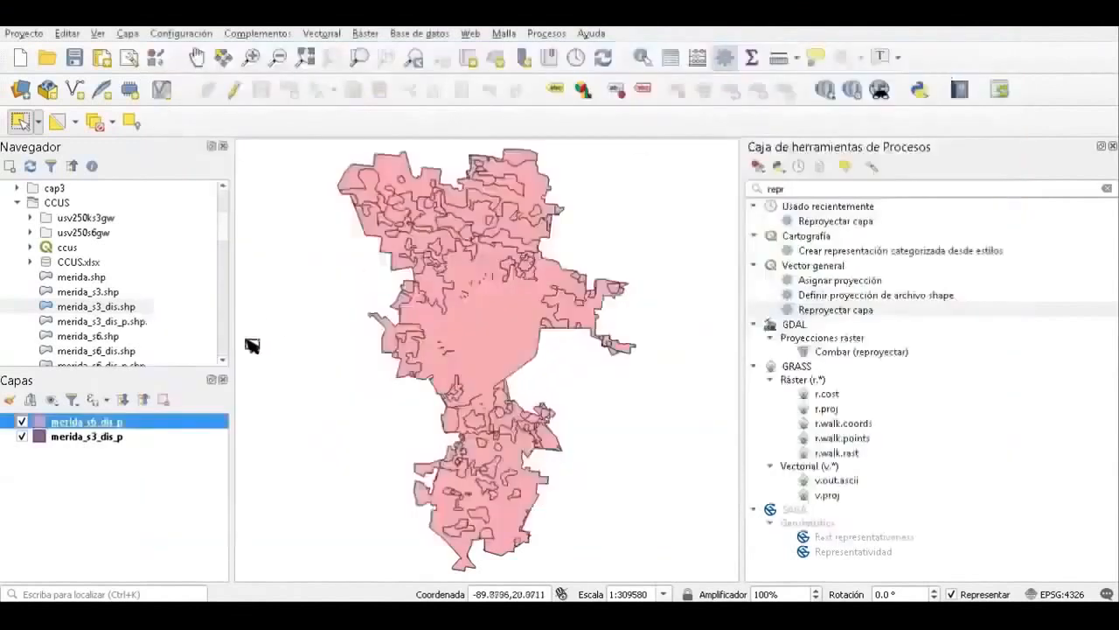
{"action": "right_click", "coordinate": [109, 422]}
{"action": "left_click", "coordinate": [163, 416]}
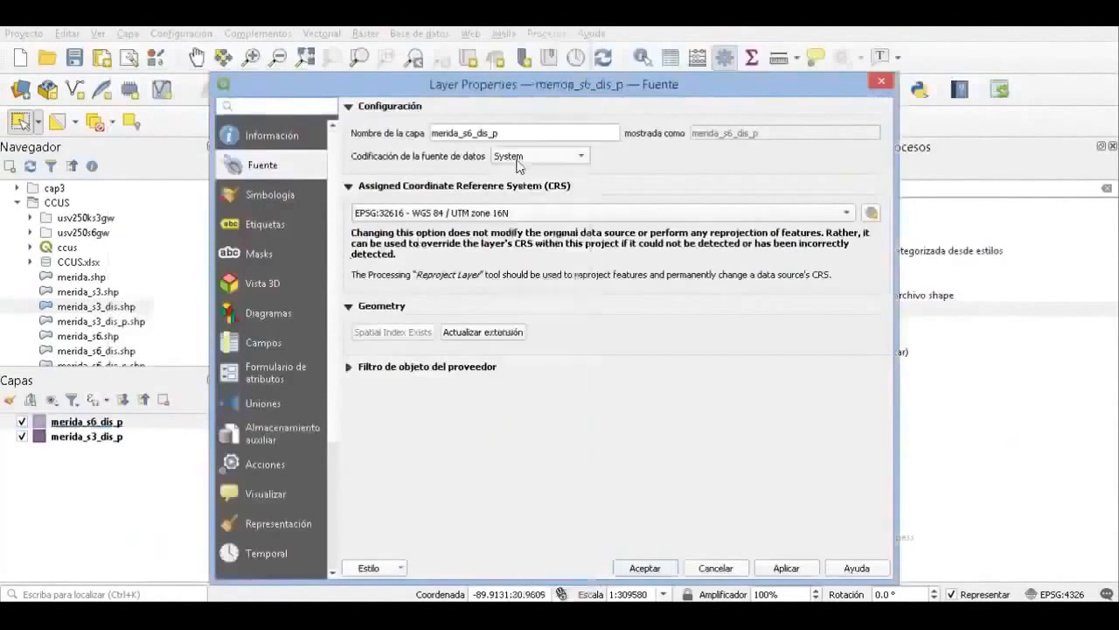
{"action": "left_click", "coordinate": [544, 156]}
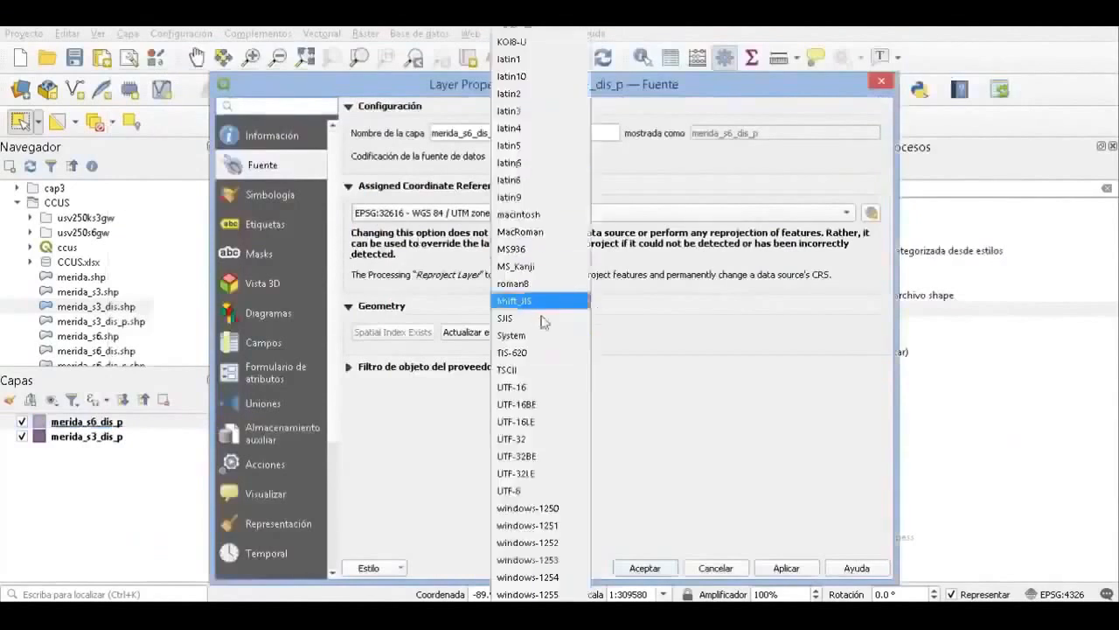
{"action": "left_click", "coordinate": [538, 491]}
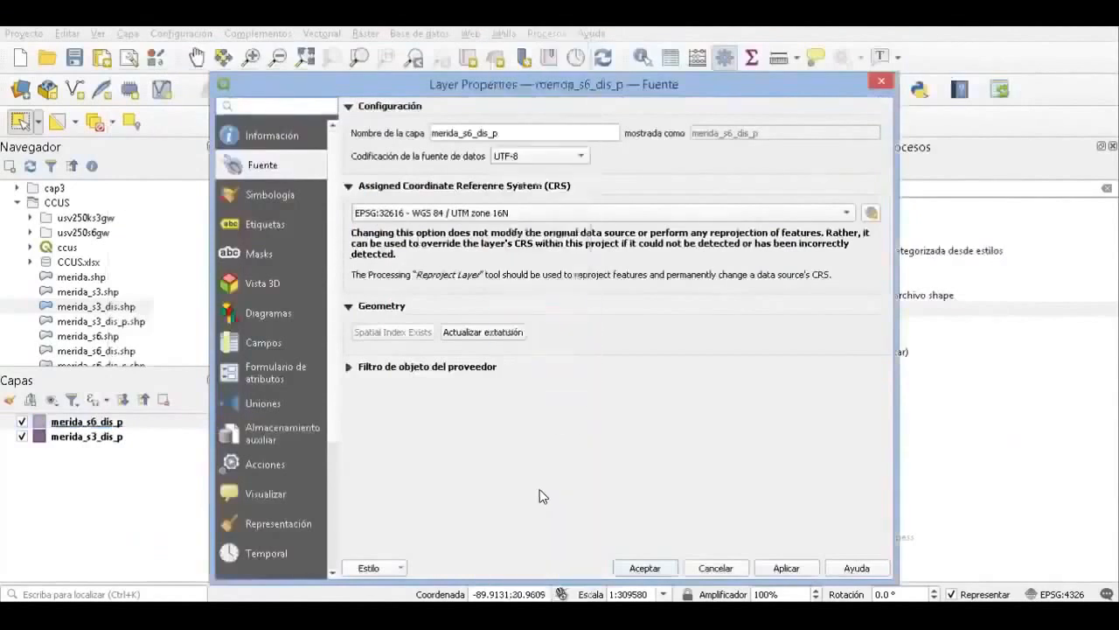
{"action": "left_click", "coordinate": [645, 568]}
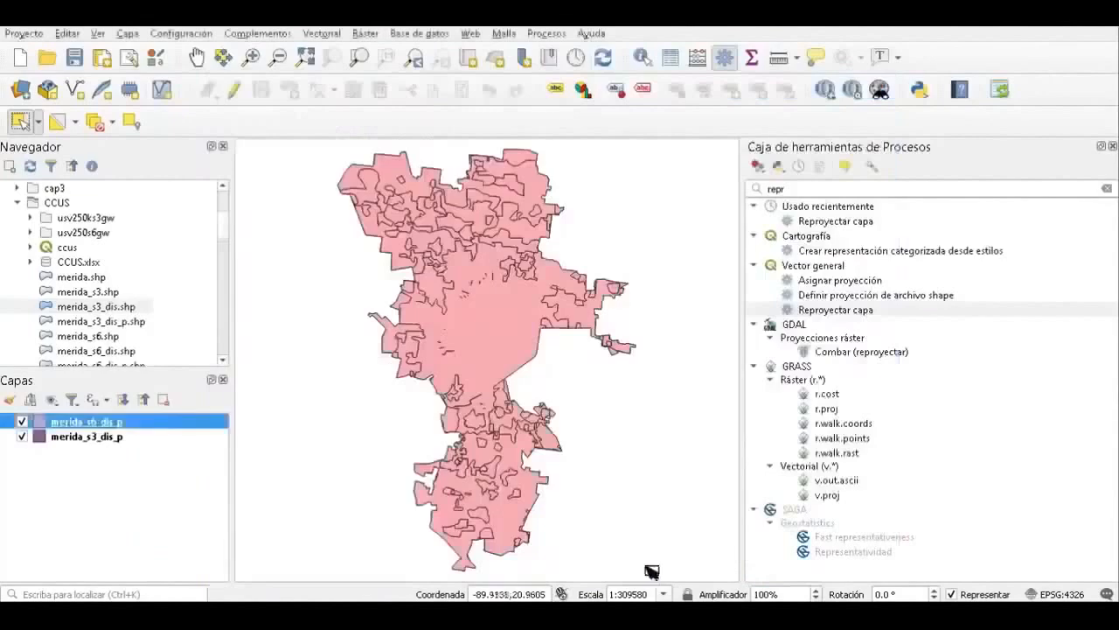
{"action": "right_click", "coordinate": [84, 422]}
{"action": "left_click", "coordinate": [145, 255]}
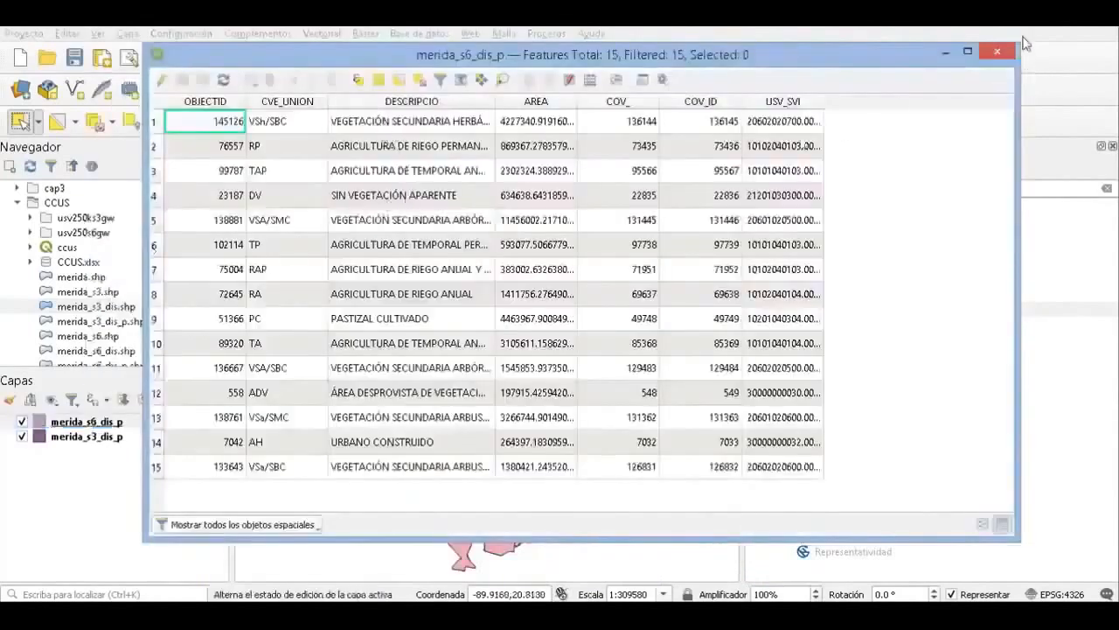
{"action": "left_click", "coordinate": [999, 53]}
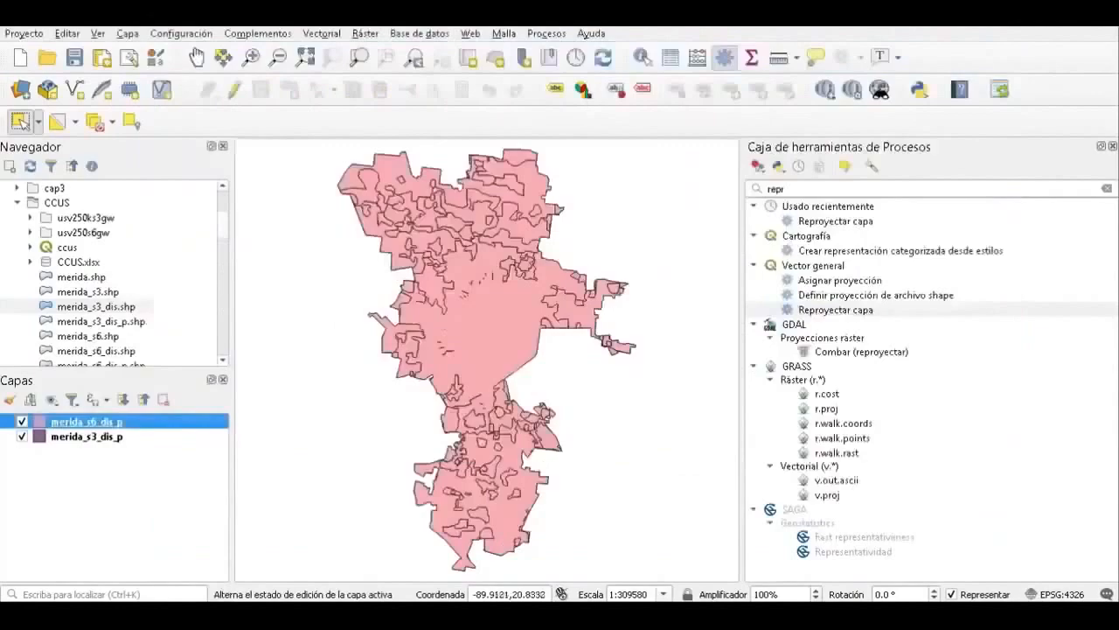
Open the layer properties of merida_s3_dis_p
{"action": "right_click", "coordinate": [102, 440]}
{"action": "left_click", "coordinate": [140, 426]}
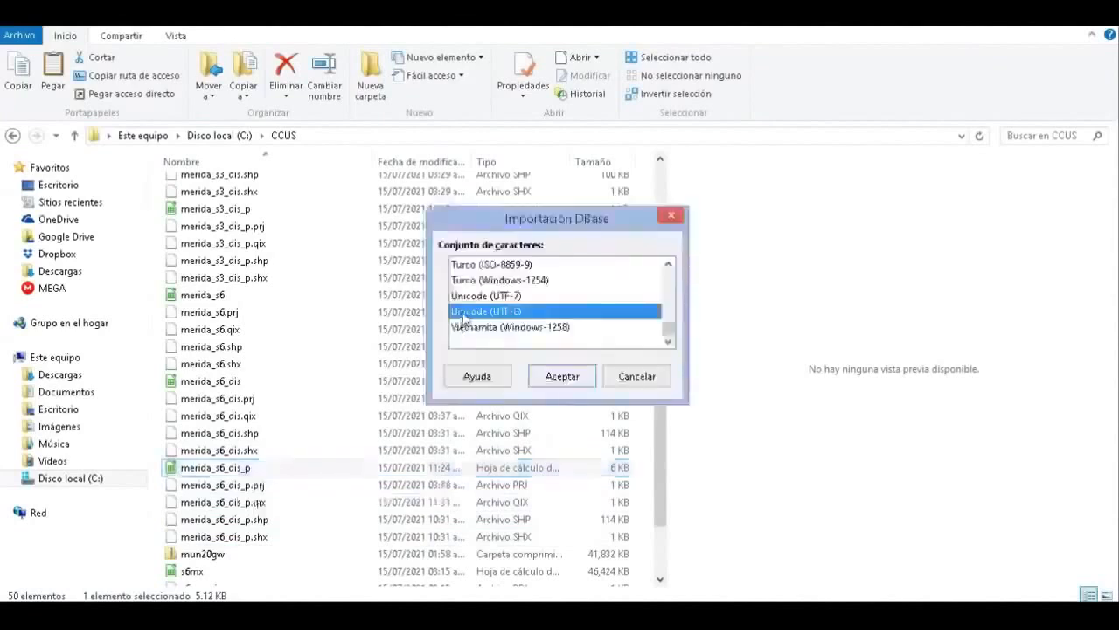
Open the merida_s6_dis_p and merida_s3_dis_p tables from the CCUS folder in LibreOffice Calc with the Unicode (UTF-8) character set
{"action": "left_click", "coordinate": [561, 376]}
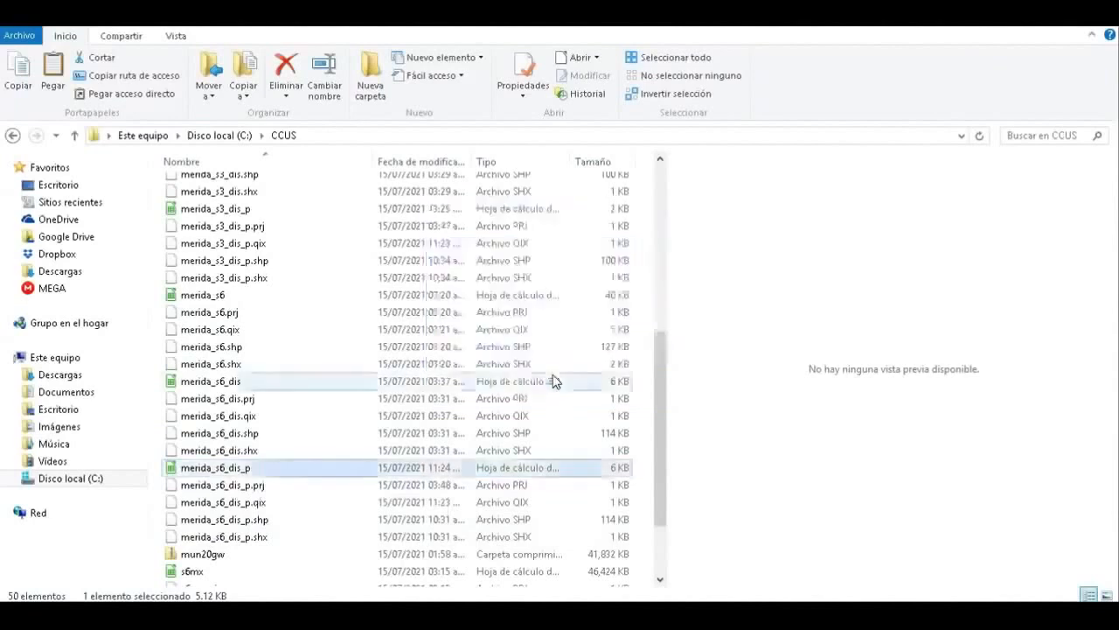
{"action": "double_click", "coordinate": [257, 210]}
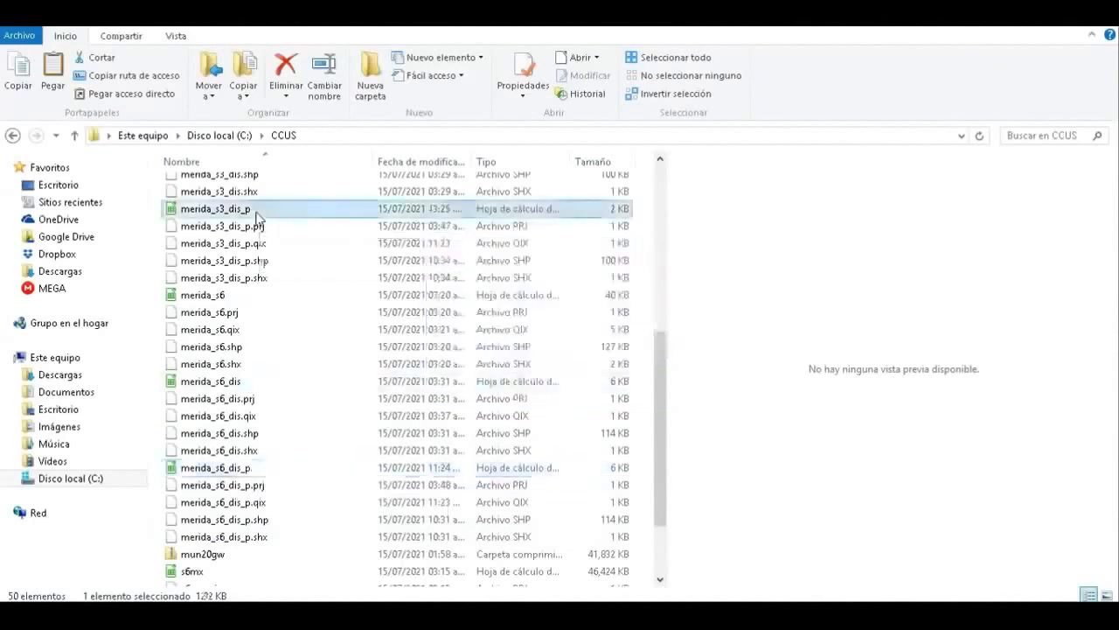
{"action": "left_click", "coordinate": [565, 380]}
Copy the descripcio column of merida_s3_dis_p into column A of the Clases sheet in the CCUS Excel workbook, matching the destination formatting
{"action": "left_click_drag", "start_coordinate": [227, 157], "coordinate": [264, 346]}
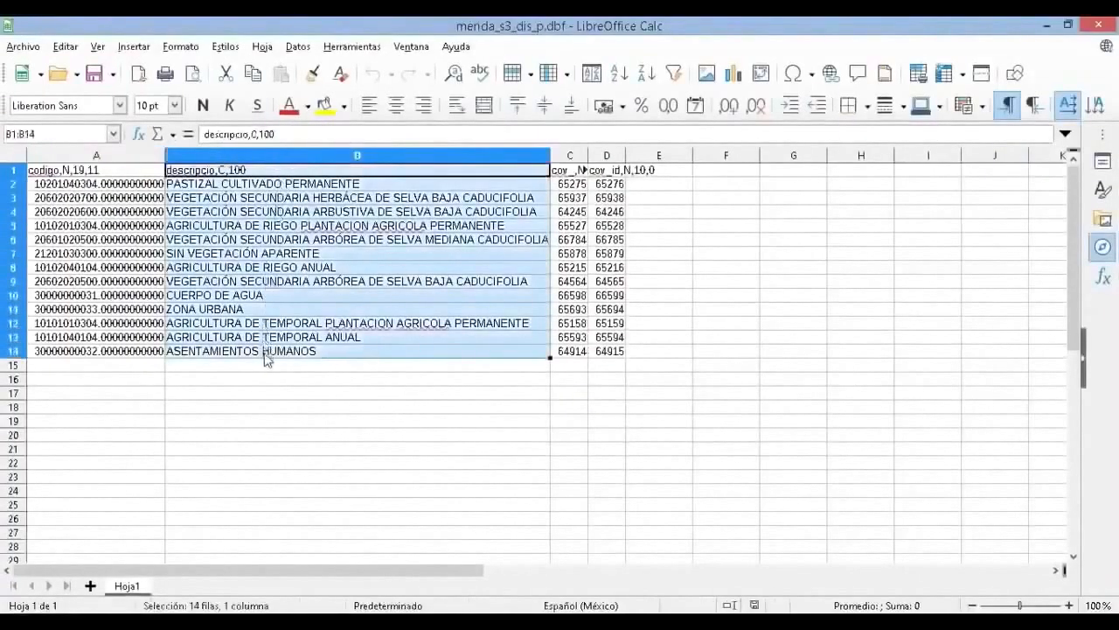
{"action": "right_click", "coordinate": [262, 255]}
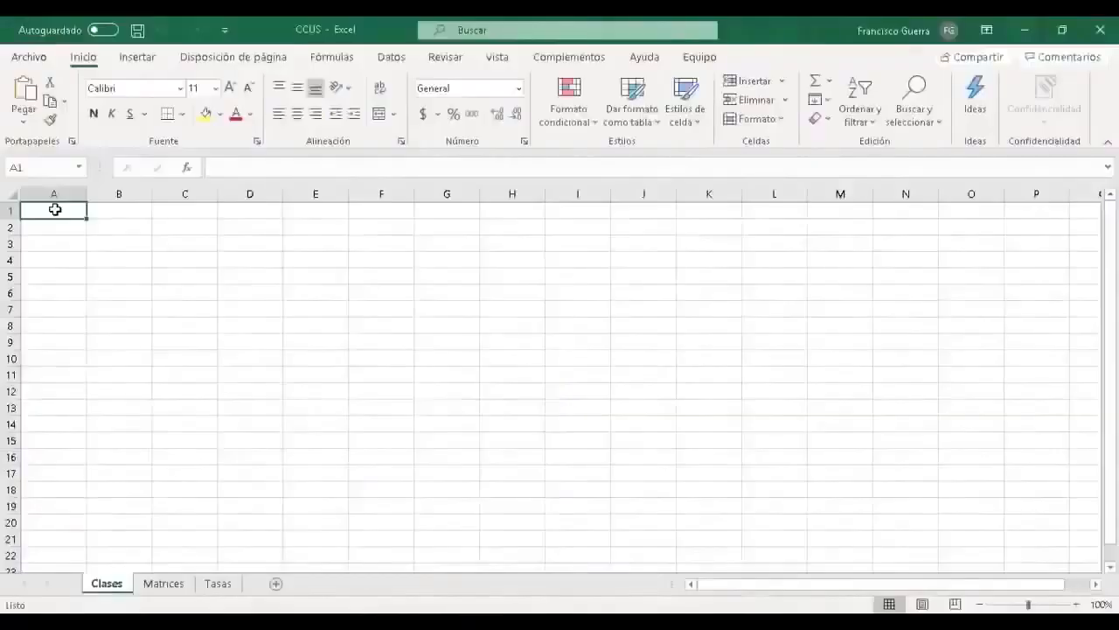
{"action": "right_click", "coordinate": [54, 209]}
{"action": "left_click", "coordinate": [117, 238]}
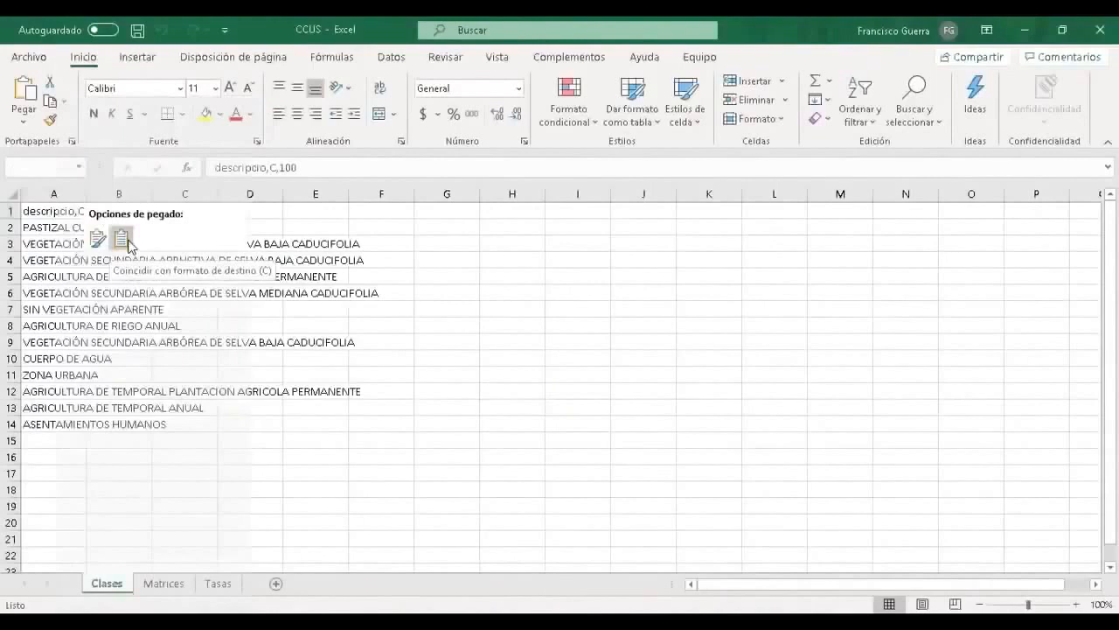
{"action": "left_click", "coordinate": [123, 240]}
Fit column A to its descriptions and replace its header with s3
{"action": "double_click", "coordinate": [90, 196]}
{"action": "left_click", "coordinate": [73, 210]}
{"action": "type", "text": "c3"}
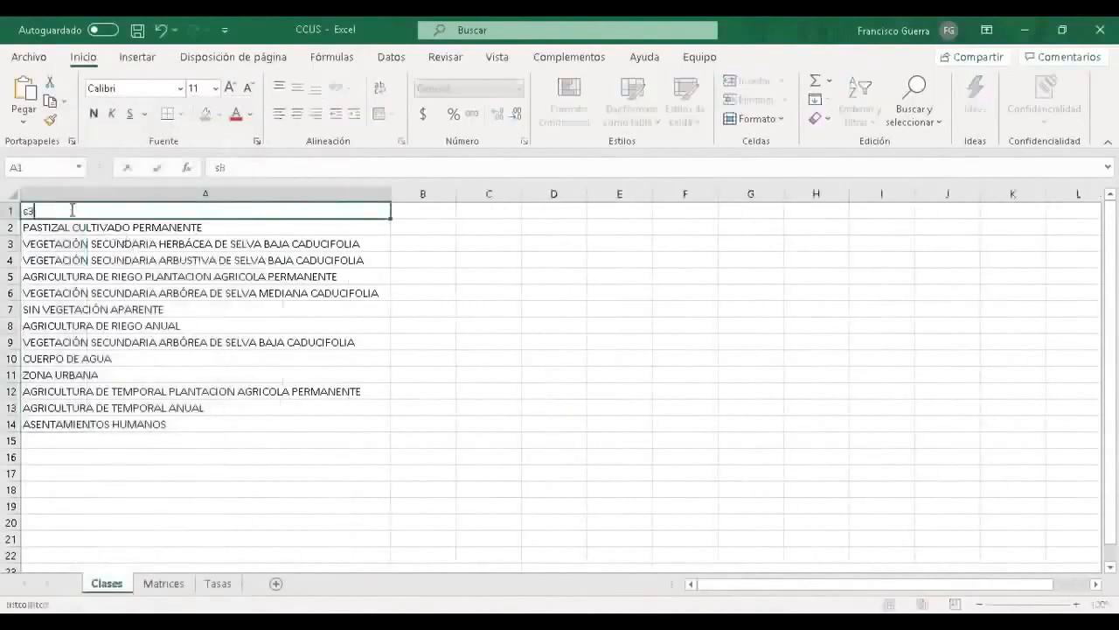
{"action": "key", "text": "Return"}
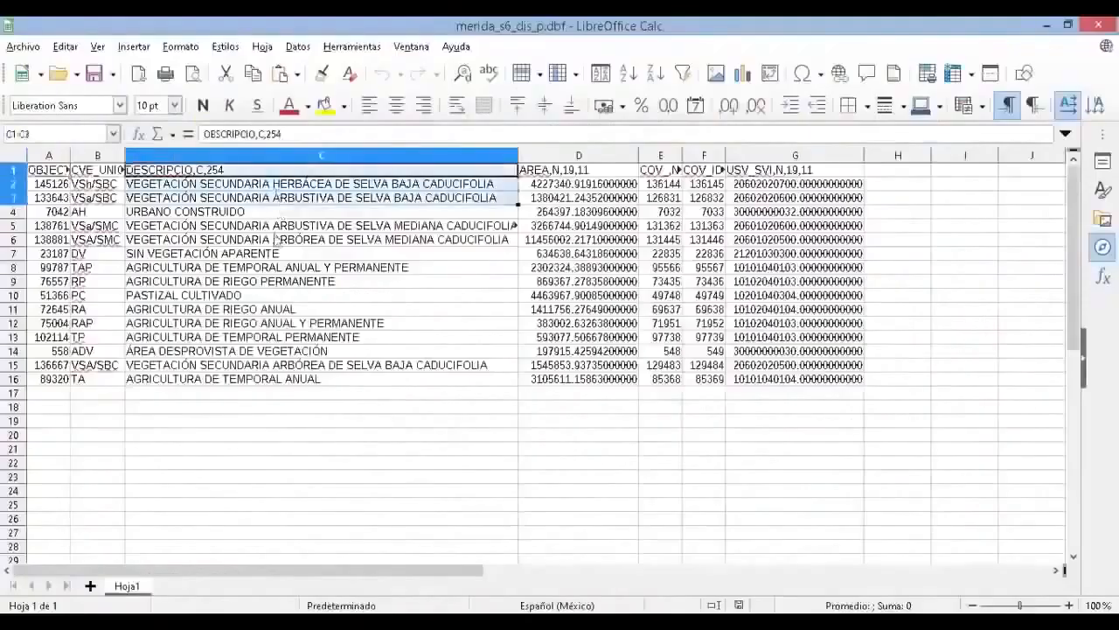
Copy the DESCRIPCIO column of merida_s6_dis_p from LibreOffice Calc into column B of the Clases sheet in Excel
{"action": "left_click_drag", "start_coordinate": [277, 238], "coordinate": [285, 382]}
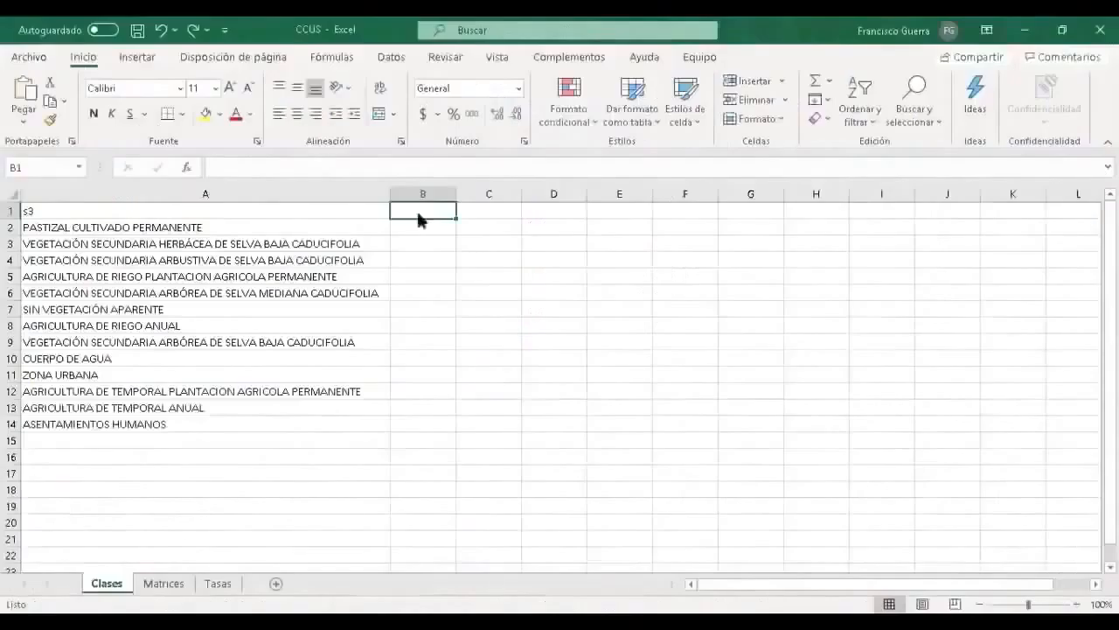
{"action": "type", "text": "DESCRIPCIO,C,254 VEGETACIÓN SECUNDARIA HERBÁCEA DE SELVA BAJA CADUCIFOLIA VEGETACIÓN SECUNDARIA ARBUSTIVA DE SELVA BAJA CADUCIFOLIA URBANO CONSTRUIDO VEGETACIÓN SECUNDARIA ARBUSTIVA DE SELVA MEDIANA CADUCIFOLIA VEGETACIÓN SECUNDARIA ARBÓREA DE SELVA MEDIANA CADUCIFOLIA SIN VEGETACIÓN APARENTE AGRICULTURA DE TEMPORAL ANUAL Y PERMANENTE AGRICULTURA DE RIEGO PERMANENTE PASTIZAL CULTIVADO AGRICULTURA DE RIEGO ANUAL AGRICULTURA DE RIEGO ANUAL Y PERMANENTE AGRICULTURA DE TEMPORAL PERMANENTE ÁREA DESPROVISTA DE VEGETACIÓN VEGETACIÓN SECUNDARIA ARBÓREA DE SELVA BAJA CADUCIFOLIA AGRICULTURA DE TEMPORAL ANUAL"}
{"action": "left_click", "coordinate": [483, 238]}
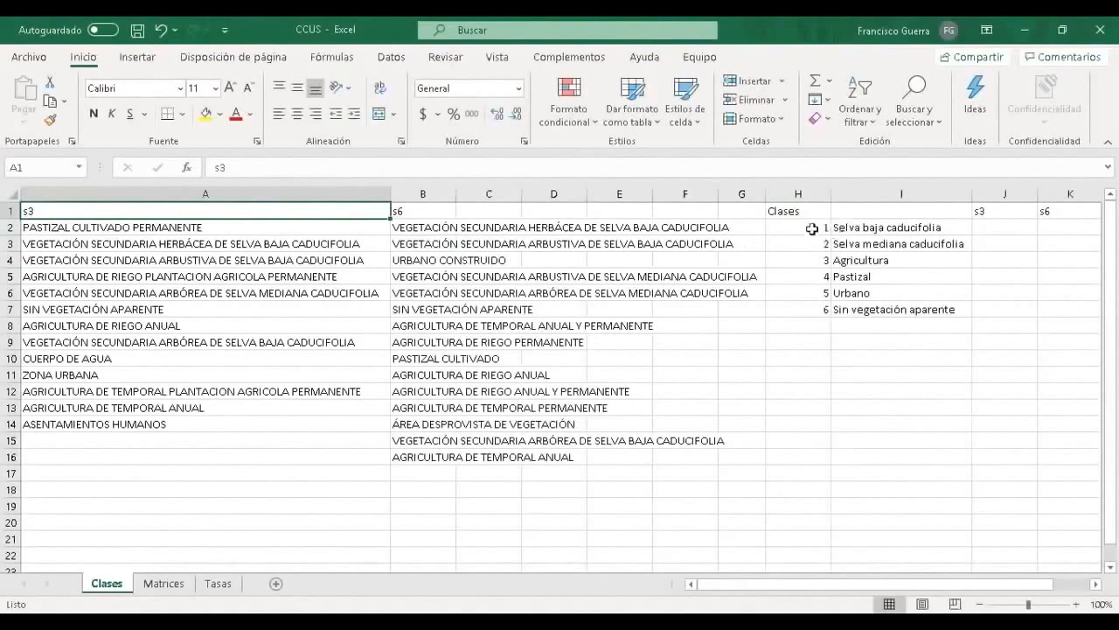
Examine how the s3 and s6 descriptions correspond to the six numbered land use classes in the Clases list
{"action": "left_click", "coordinate": [864, 229]}
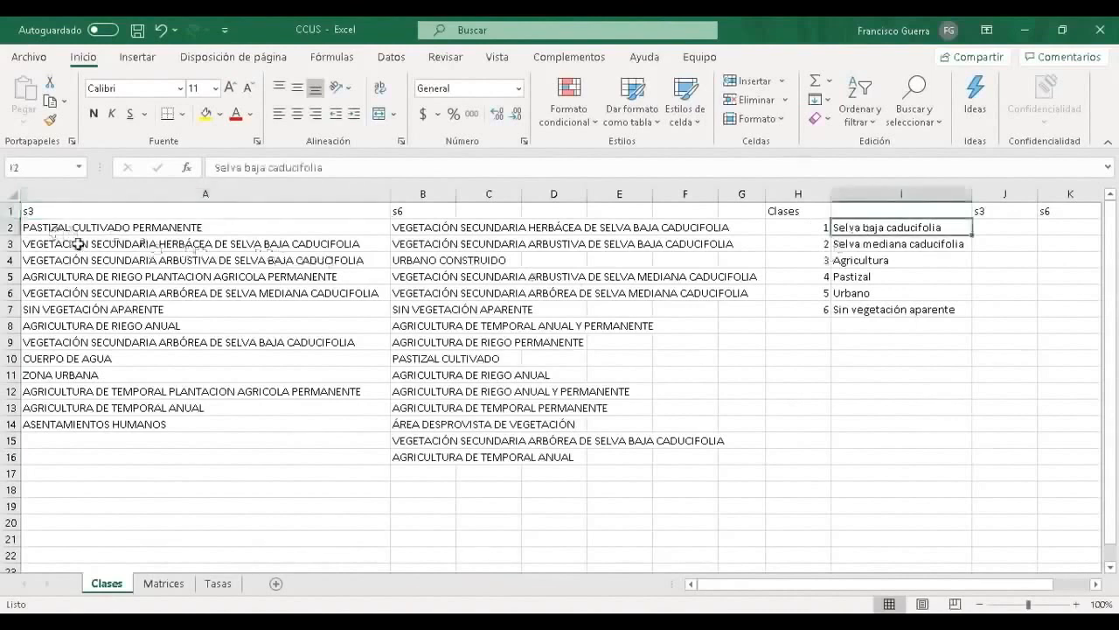
{"action": "left_click_drag", "start_coordinate": [78, 244], "coordinate": [123, 259]}
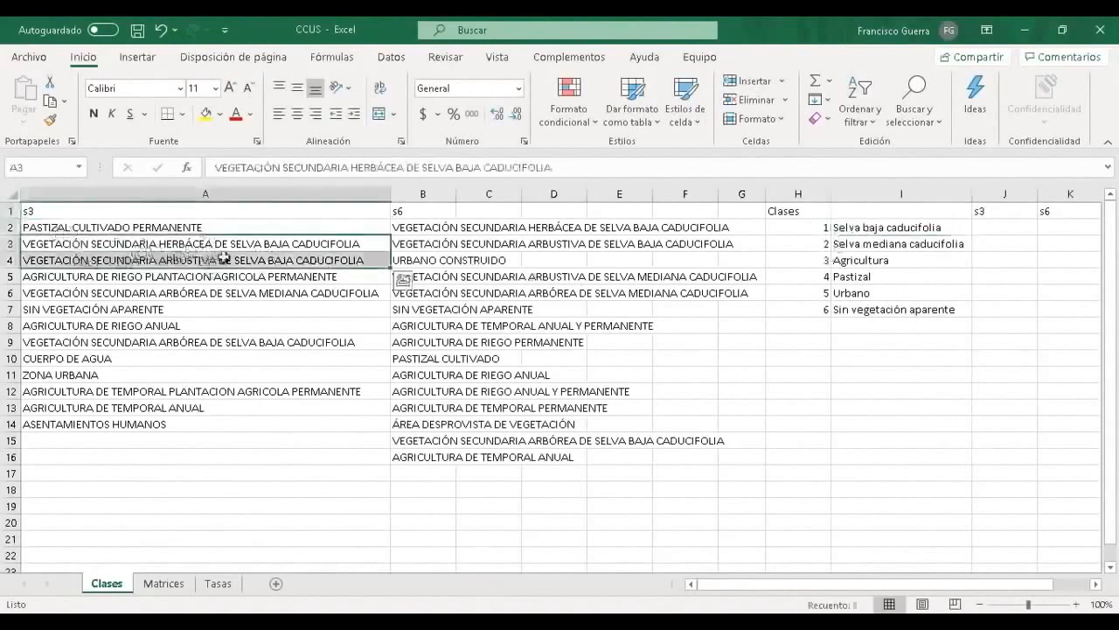
{"action": "left_click", "coordinate": [186, 342]}
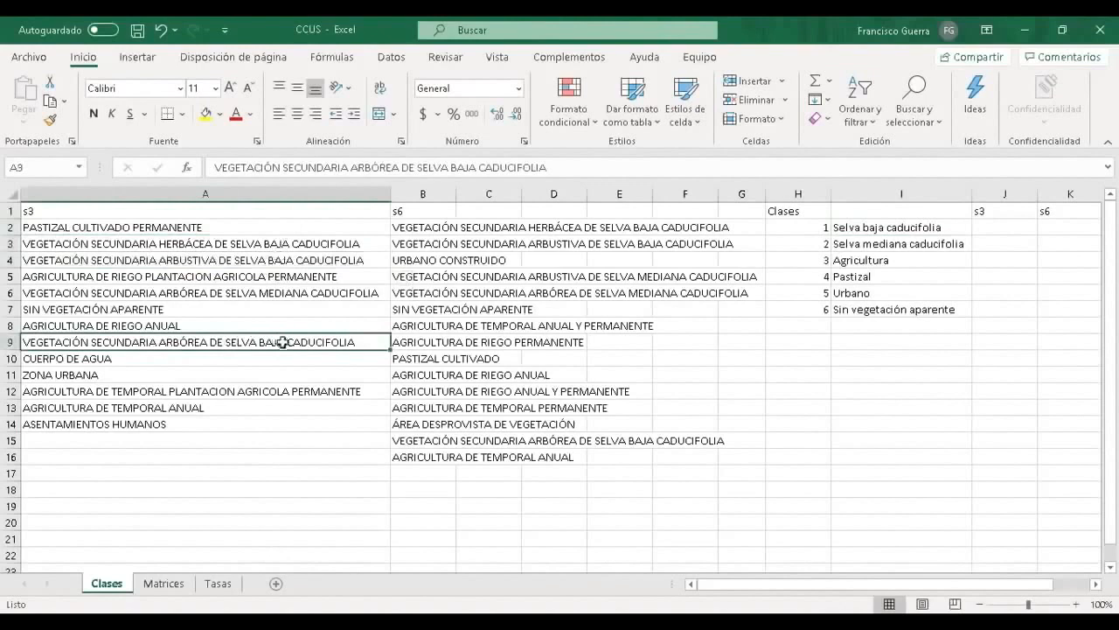
{"action": "left_click", "coordinate": [822, 227]}
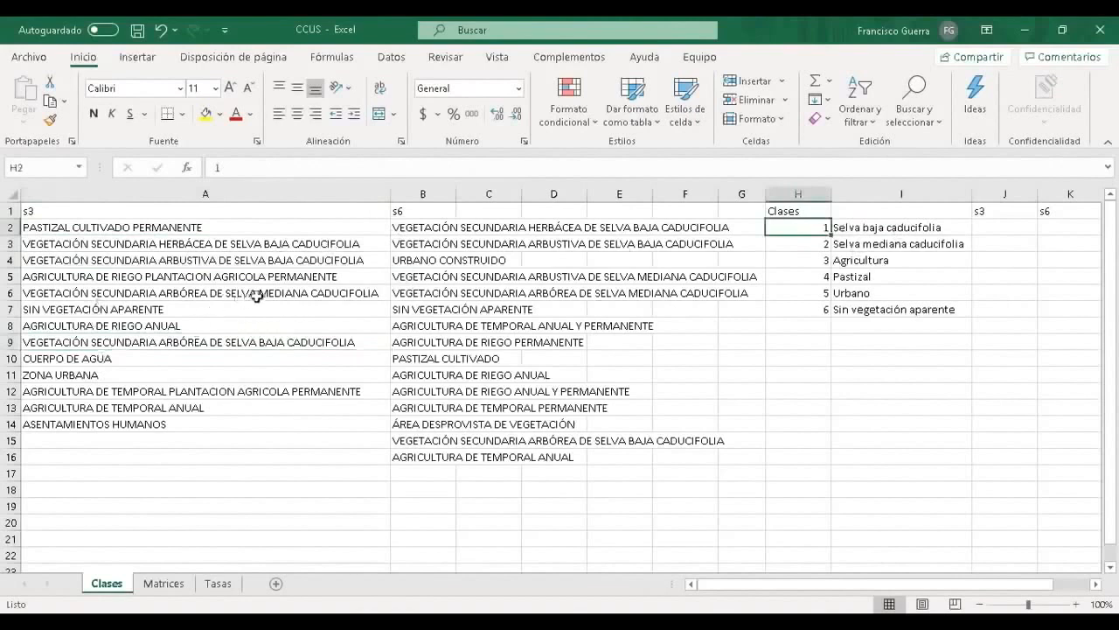
{"action": "key", "text": "Right"}
{"action": "key", "text": "Down"}
{"action": "key", "text": "Down"}
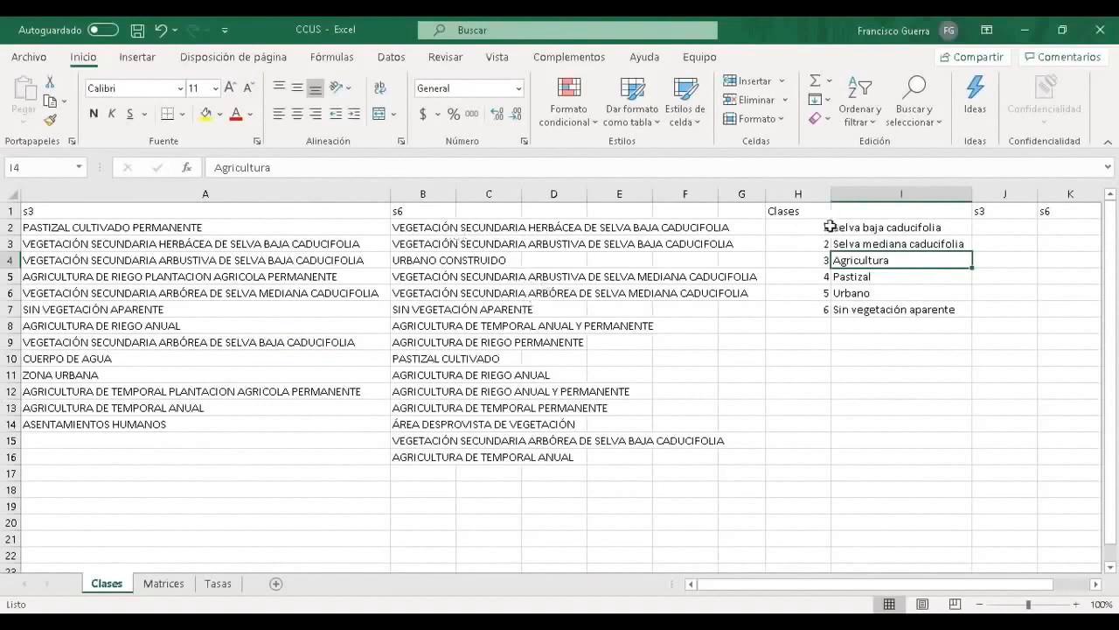
{"action": "left_click_drag", "start_coordinate": [825, 227], "coordinate": [847, 311]}
{"action": "left_click", "coordinate": [794, 215]}
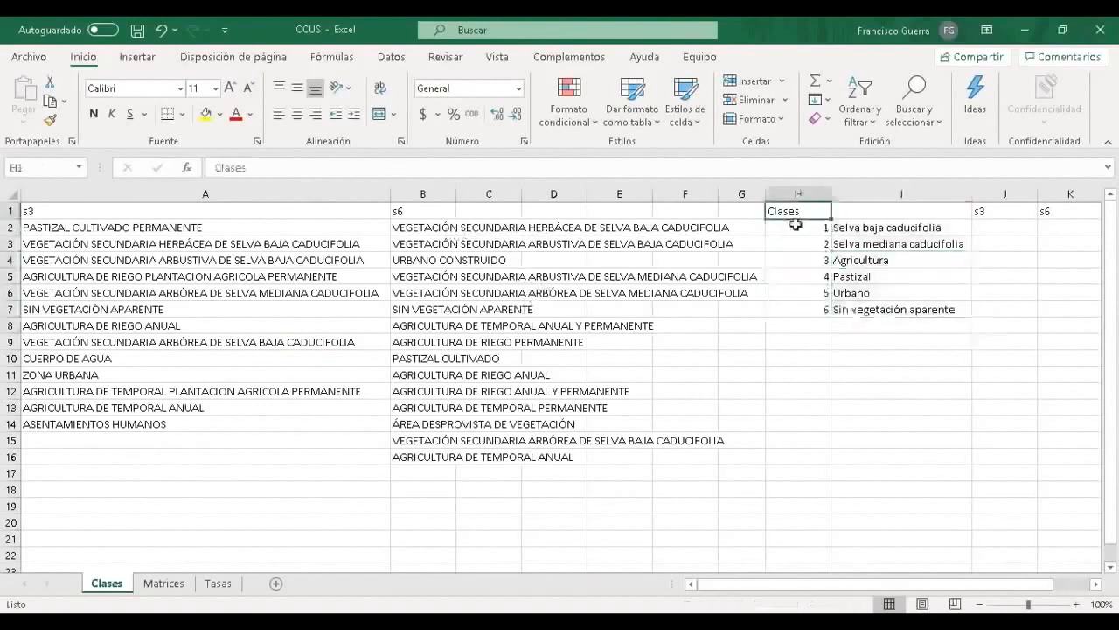
{"action": "left_click_drag", "start_coordinate": [796, 225], "coordinate": [842, 311]}
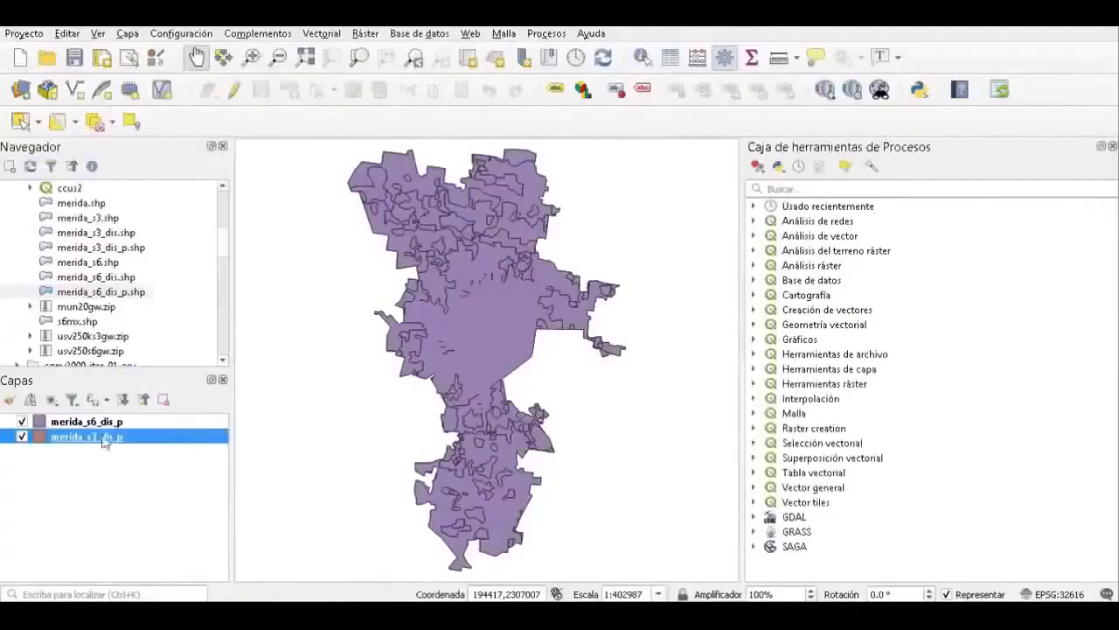
In QGIS, start editing the merida_s3_dis_p attribute table and add an integer field named Clase with length 10
{"action": "right_click", "coordinate": [104, 441]}
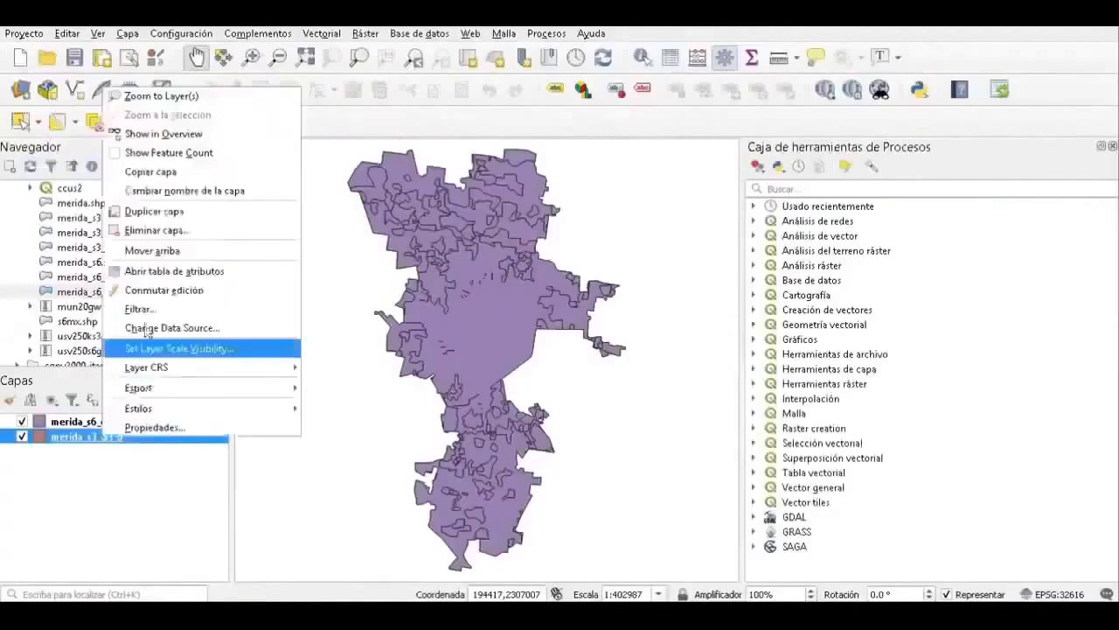
{"action": "left_click", "coordinate": [166, 274]}
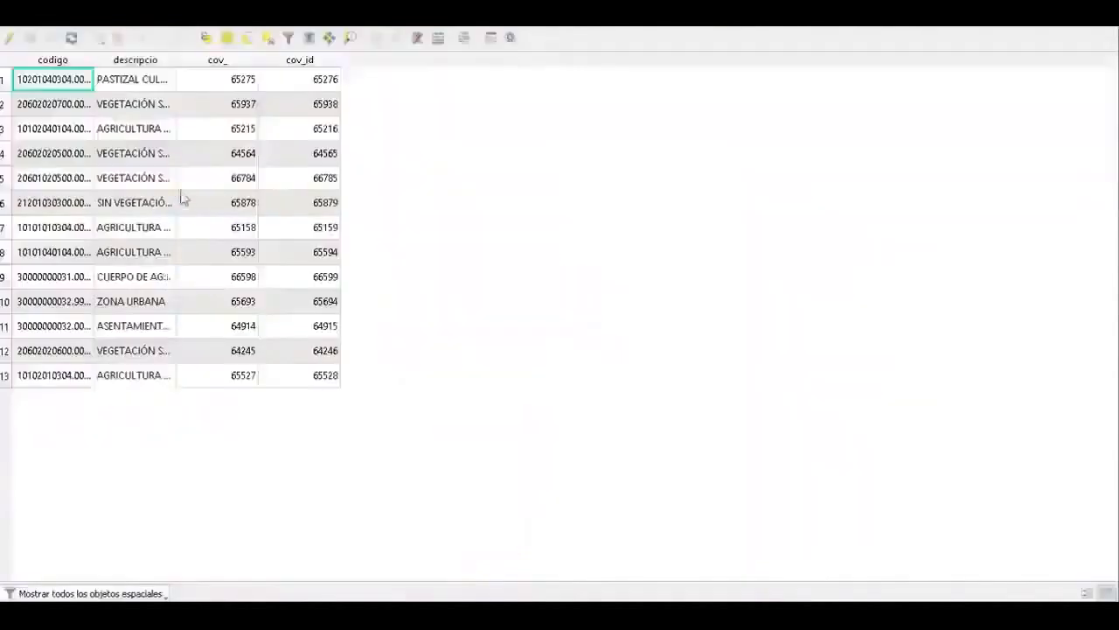
{"action": "left_click", "coordinate": [8, 39]}
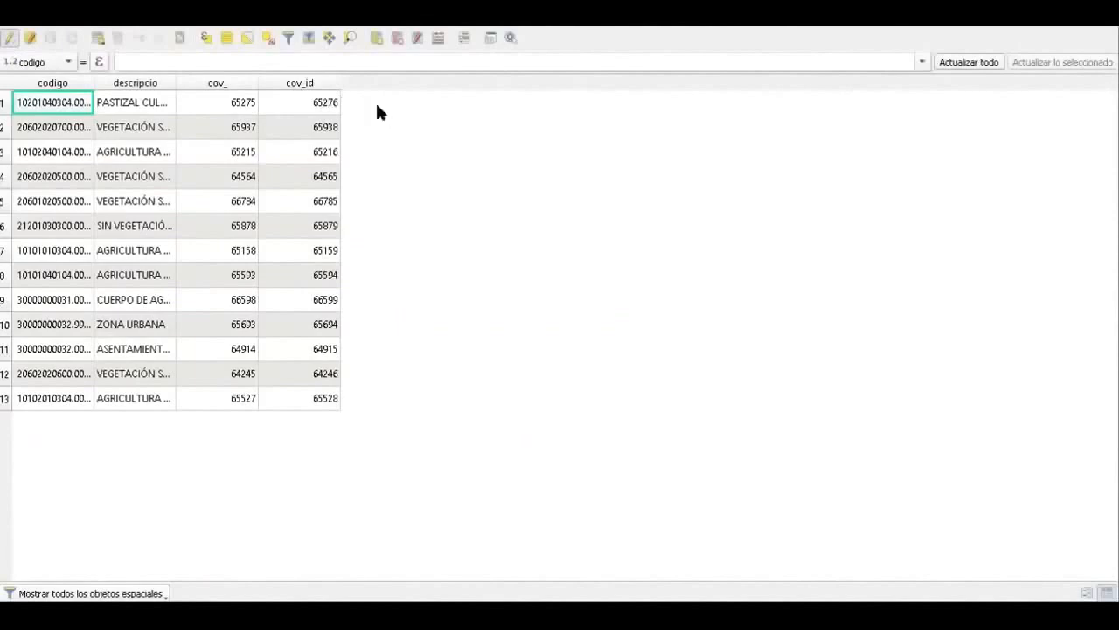
{"action": "left_click", "coordinate": [376, 41]}
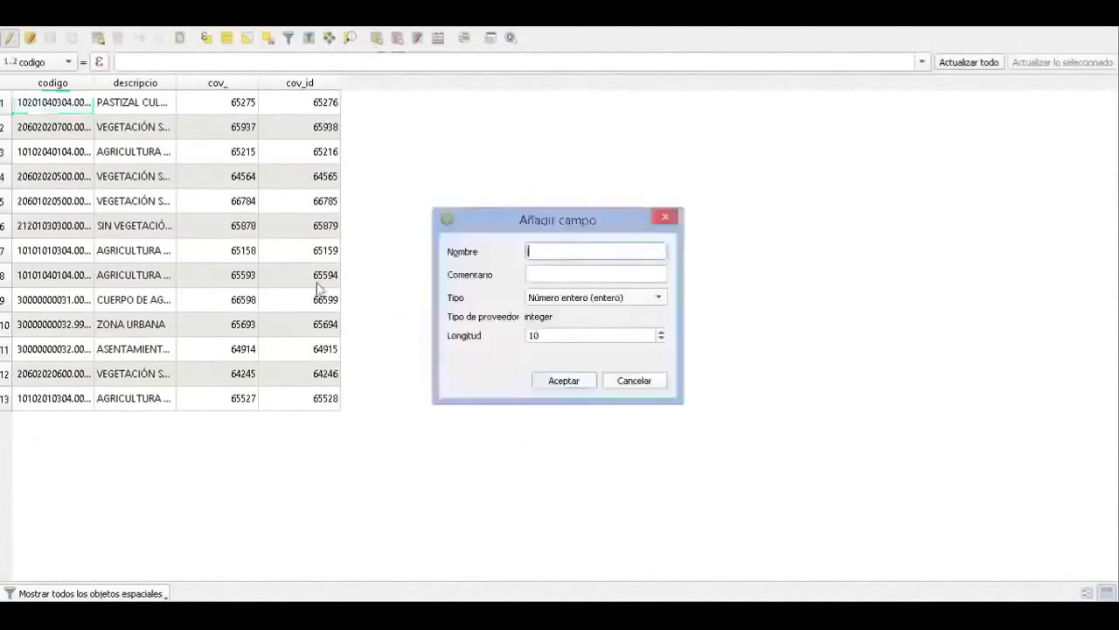
{"action": "type", "text": "Clase"}
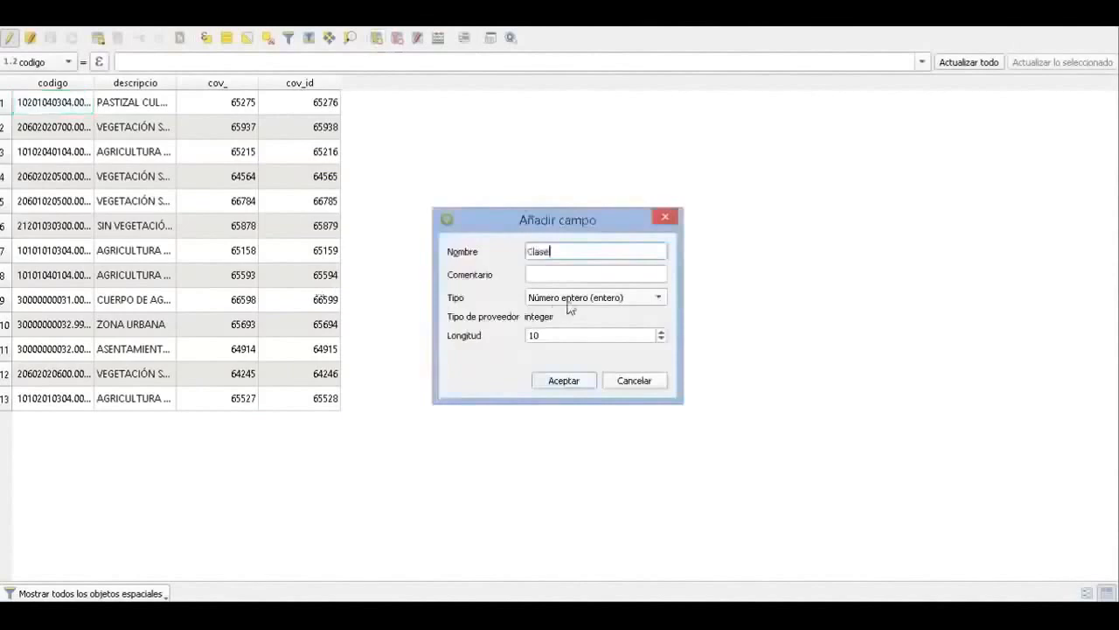
{"action": "left_click", "coordinate": [563, 382]}
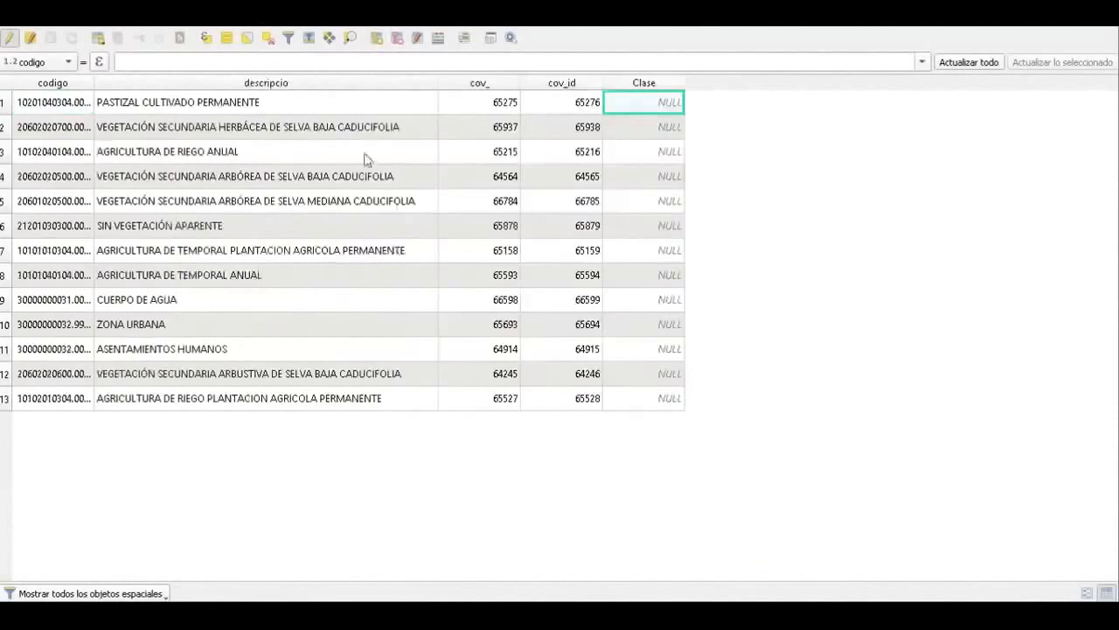
Following the Excel class list, set Clase to 1 for the selva baja caducifolia rows and 2 for the selva mediana caducifolia row
{"action": "double_click", "coordinate": [654, 130]}
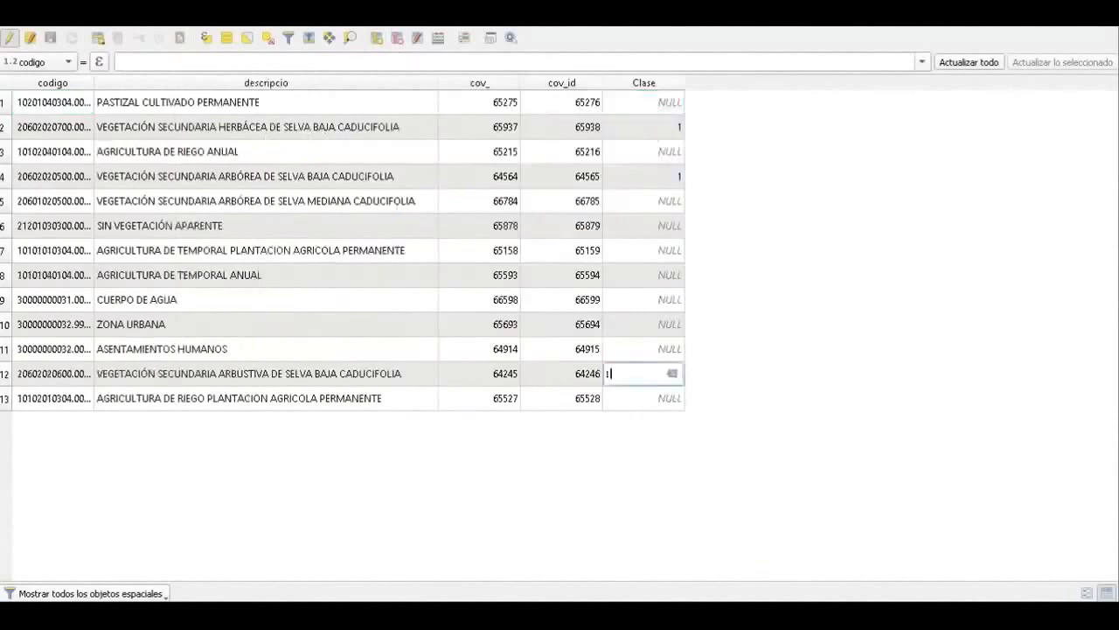
{"action": "key", "text": "alt+Tab"}
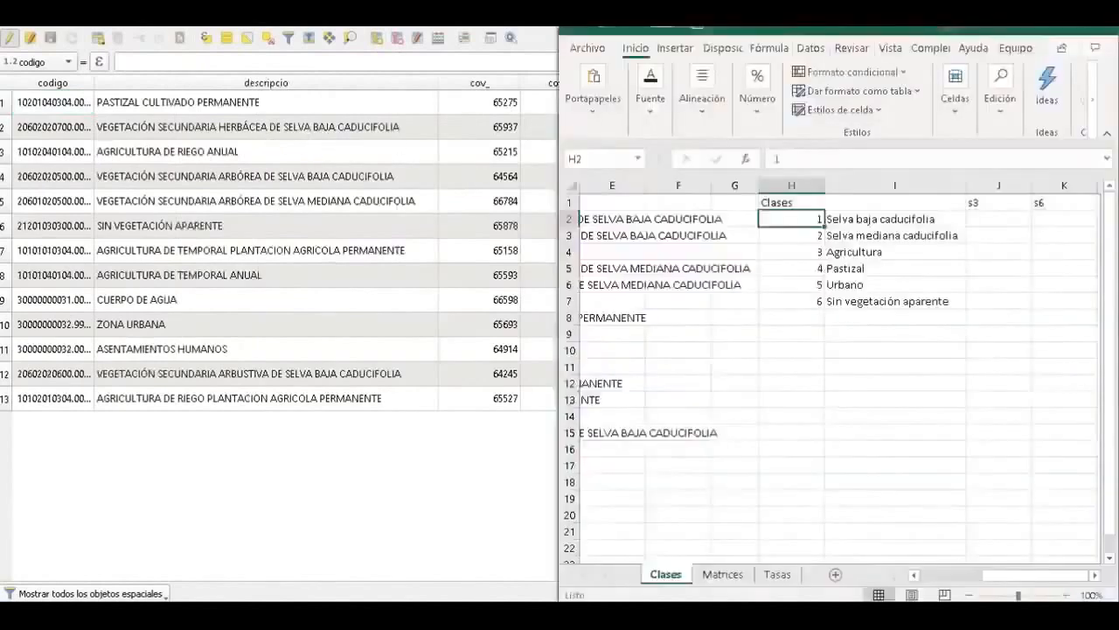
{"action": "key", "text": "alt+Tab"}
{"action": "double_click", "coordinate": [669, 203]}
{"action": "type", "text": "2"}
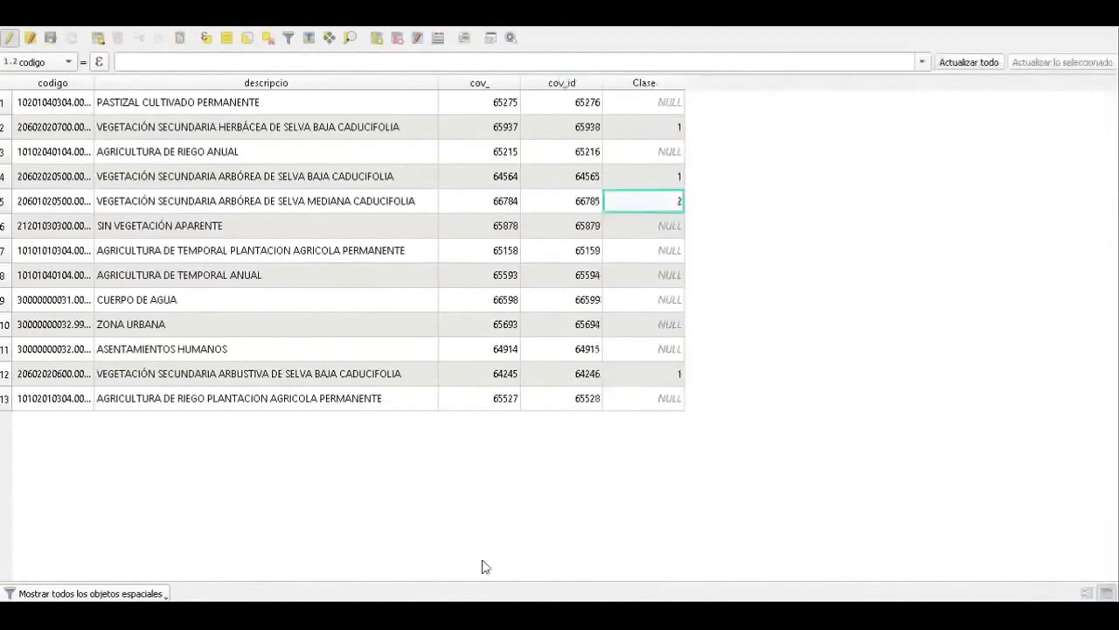
Set Clase to 3 for agriculture, 4 for pastizal, 5 for zona urbana and asentamientos, 6 for sin vegetación and cuerpo de agua; save and stop editing
{"action": "double_click", "coordinate": [670, 152]}
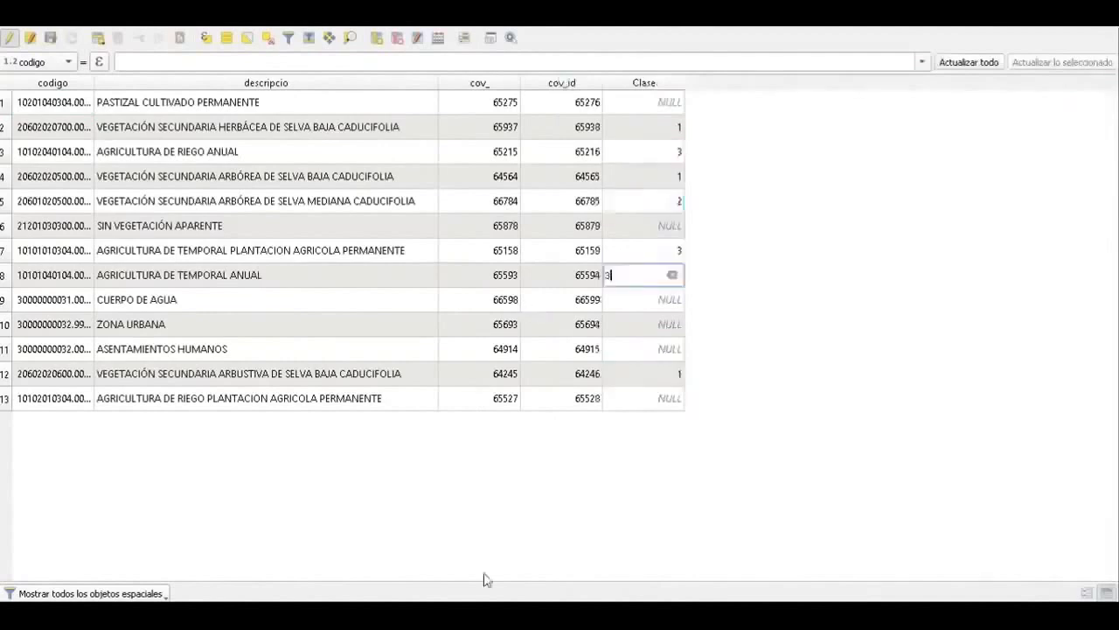
{"action": "left_click", "coordinate": [483, 615]}
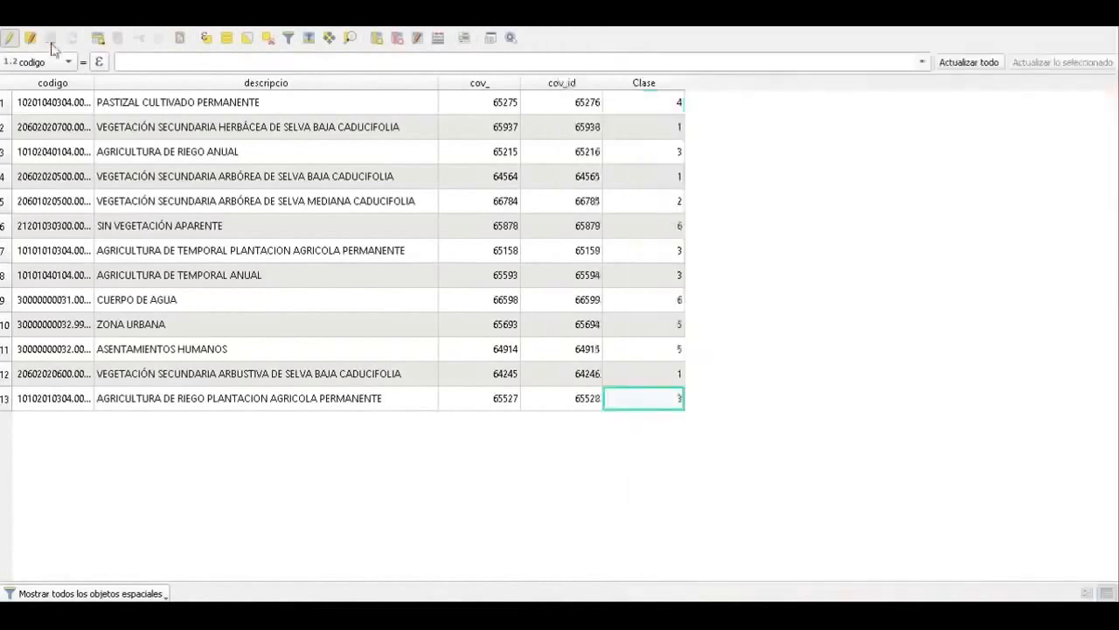
{"action": "left_click", "coordinate": [9, 38]}
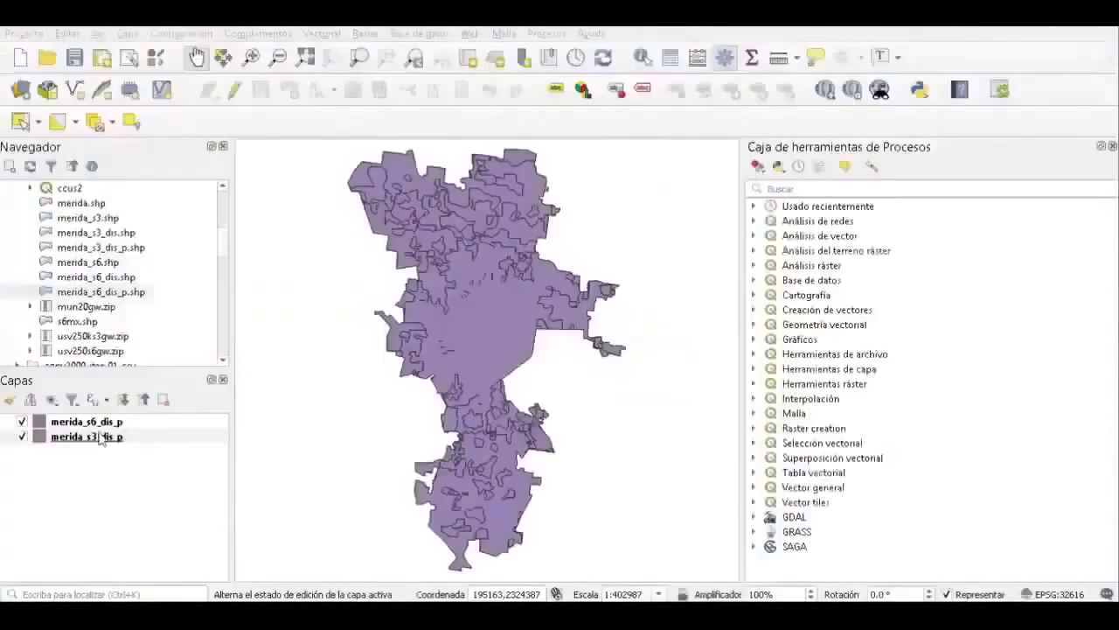
Open the attribute table of merida_s6_dis_p
{"action": "right_click", "coordinate": [100, 424]}
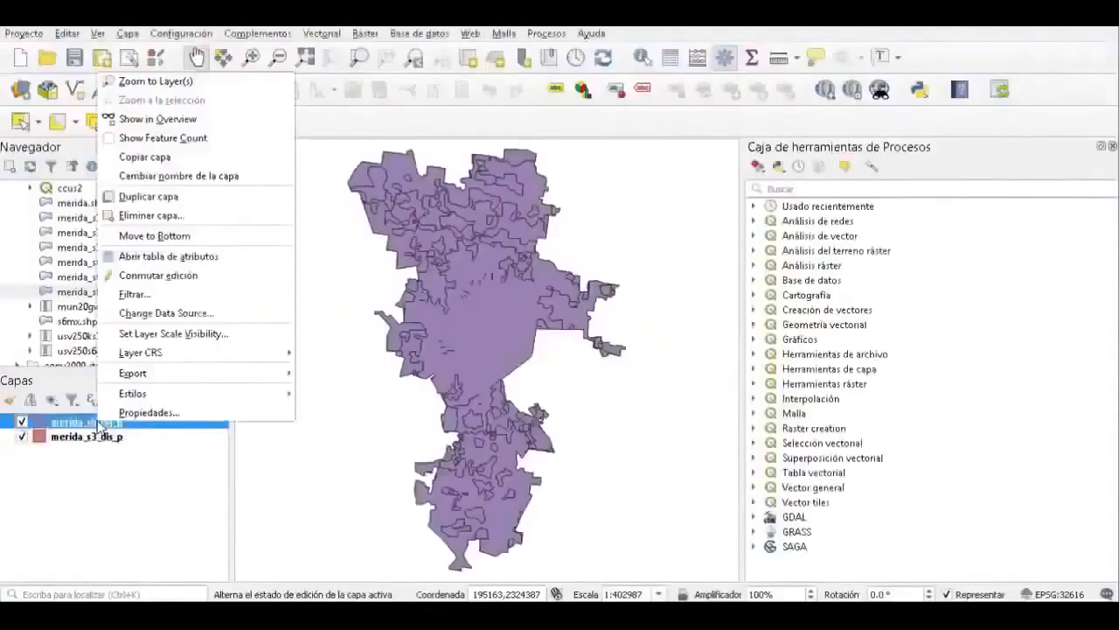
{"action": "left_click", "coordinate": [179, 257]}
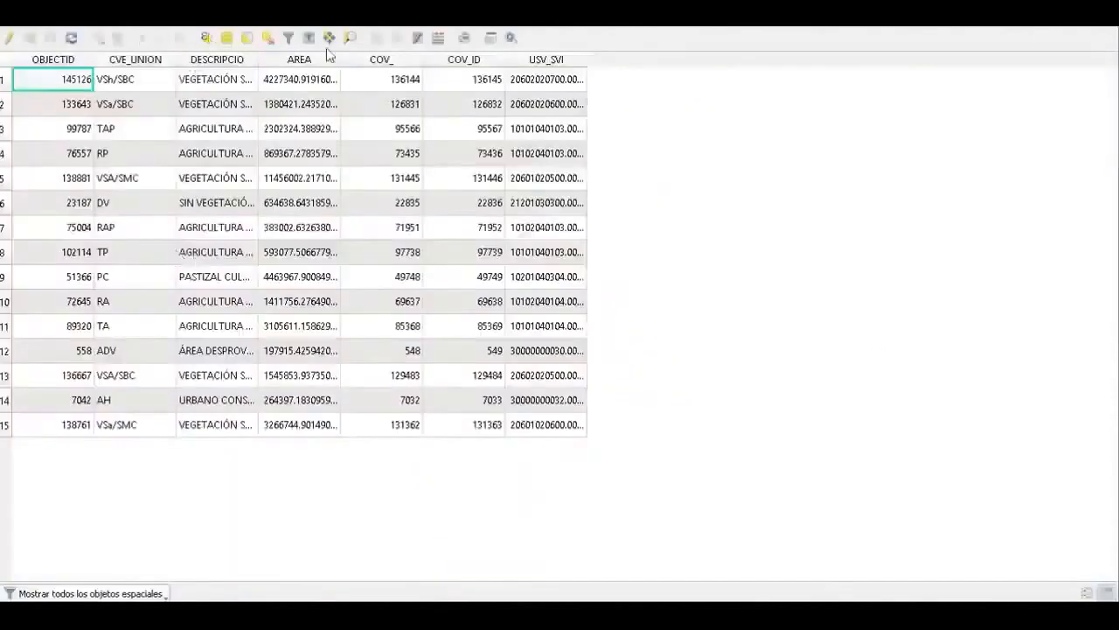
Enable editing of the merida_s6_dis_p attribute table and add an integer field named Clase with length 10
{"action": "left_click", "coordinate": [10, 39]}
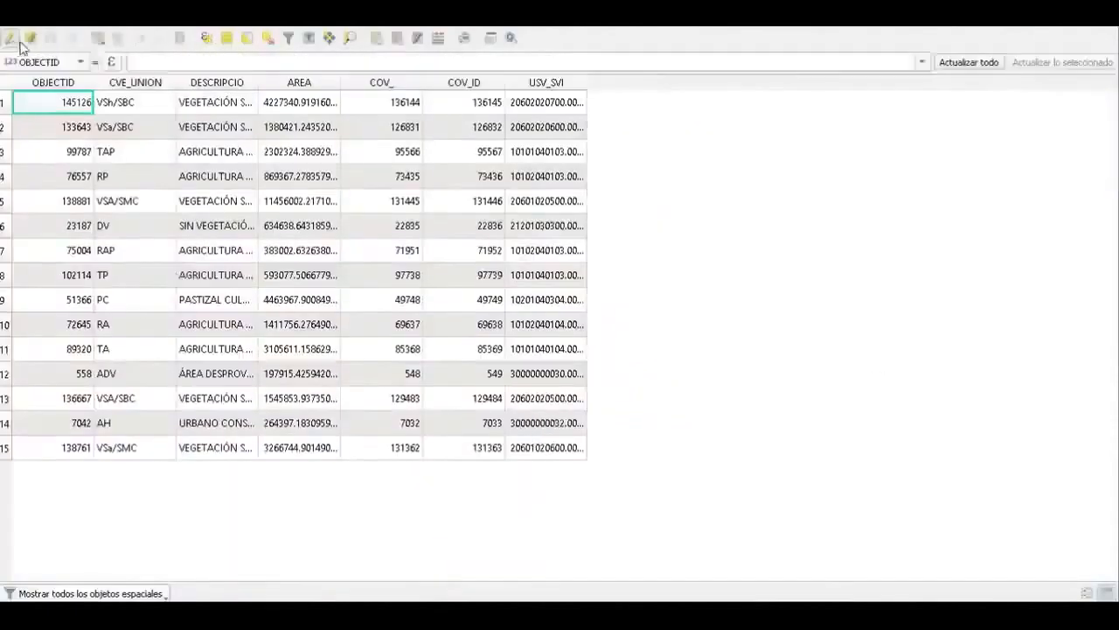
{"action": "left_click", "coordinate": [374, 40]}
{"action": "type", "text": "Clase"}
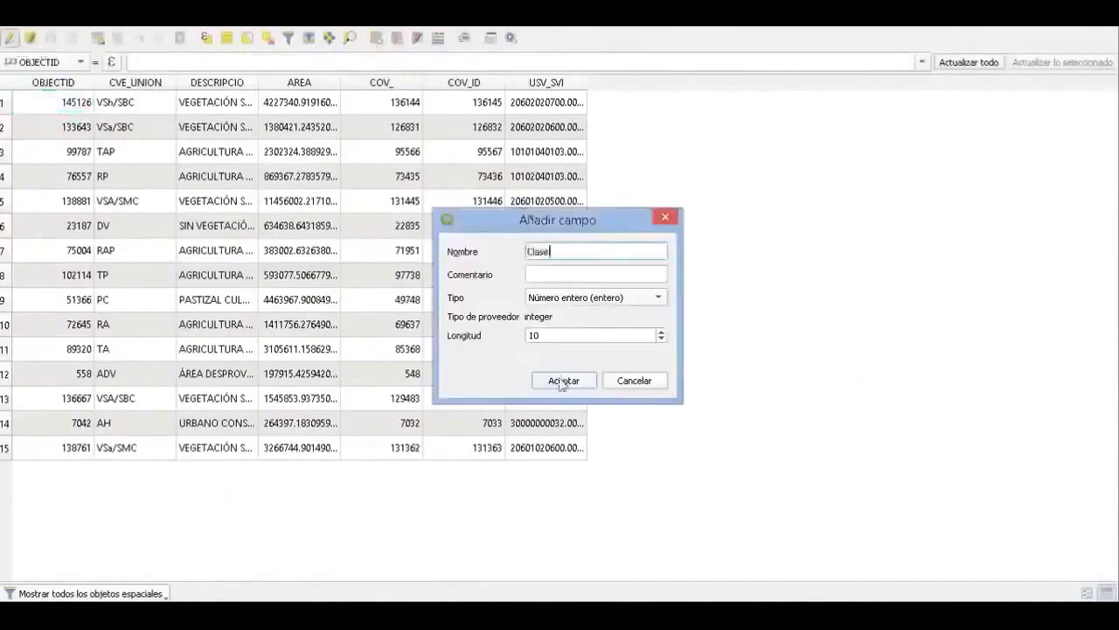
{"action": "left_click", "coordinate": [562, 381]}
Fill in Clase by cover type: selva baja 1, selva mediana 2, agriculture 3, pasture 4, urban 5, no vegetation 6, and save the edits
{"action": "left_click_drag", "start_coordinate": [258, 82], "coordinate": [518, 83]}
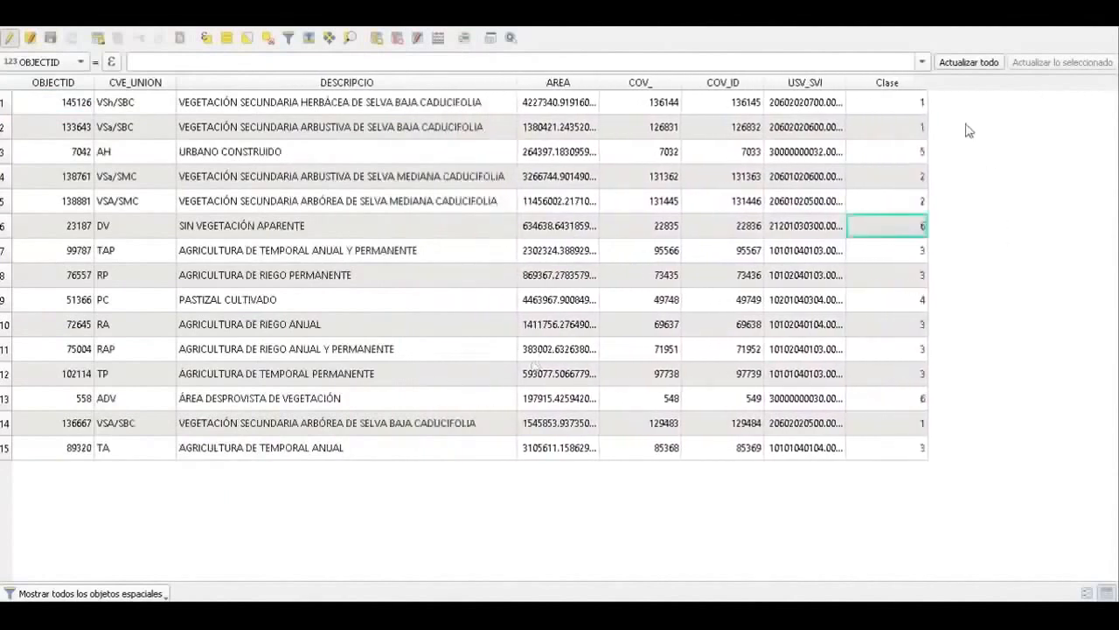
{"action": "left_click", "coordinate": [52, 38]}
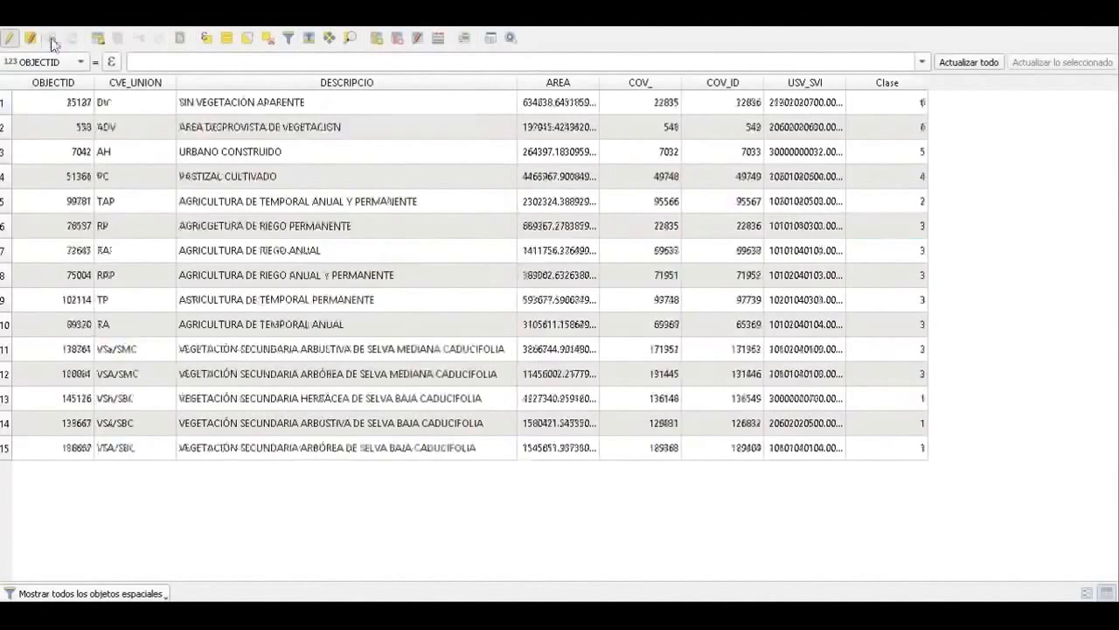
{"action": "left_click", "coordinate": [11, 40]}
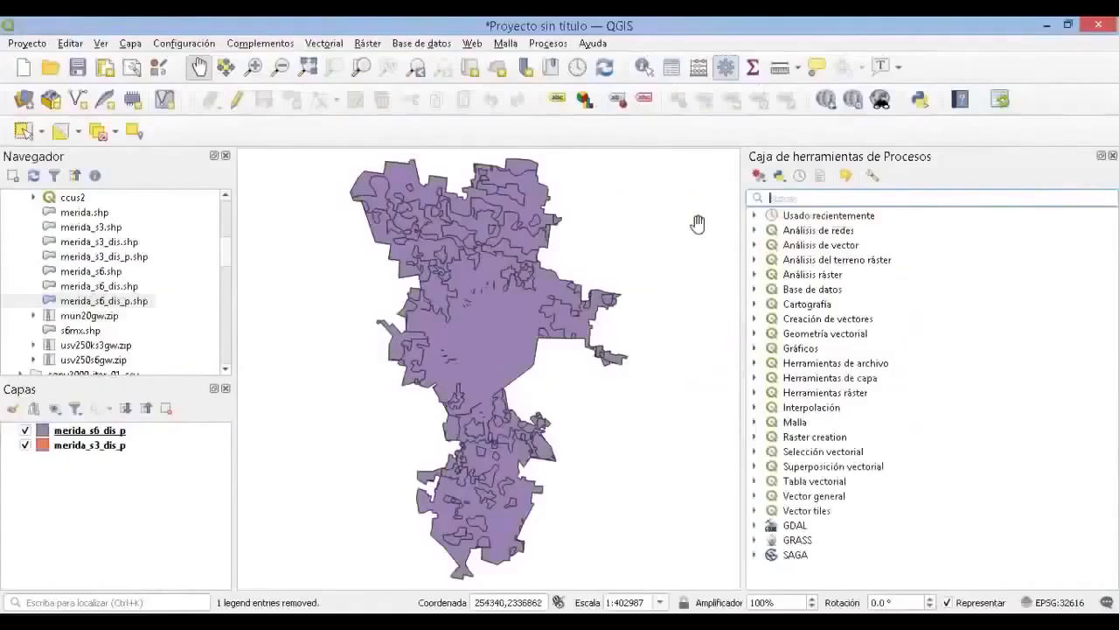
Set up the vector geometry Dissolve (Disolver) tool for merida_s6_dis_p with Clase as the dissolve field
{"action": "type", "text": "di"}
{"action": "type", "text": "ss"}
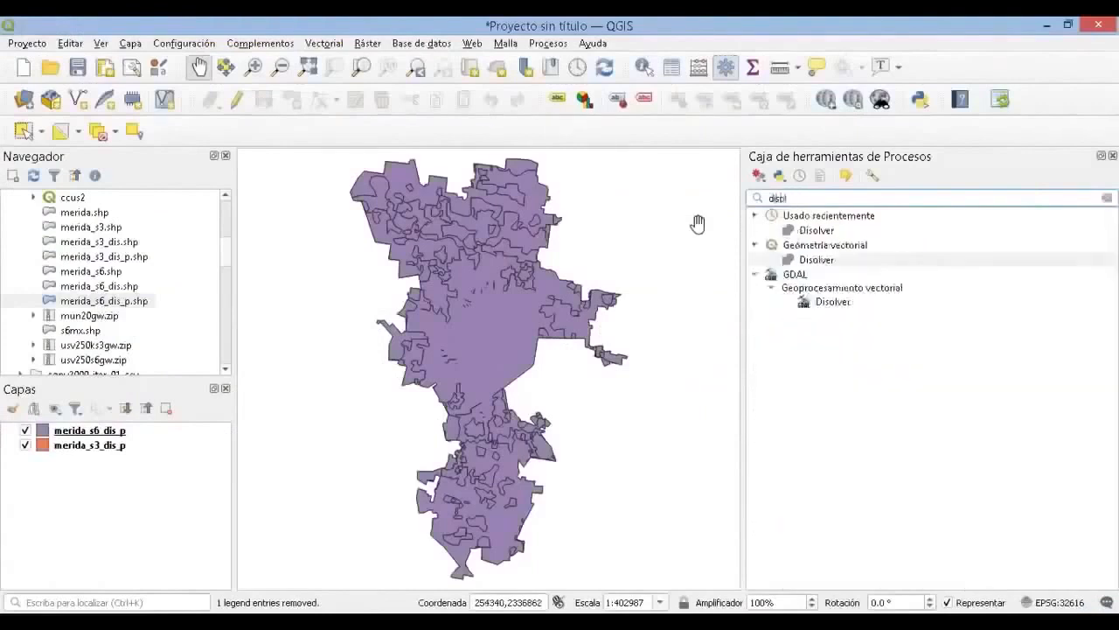
{"action": "double_click", "coordinate": [813, 259]}
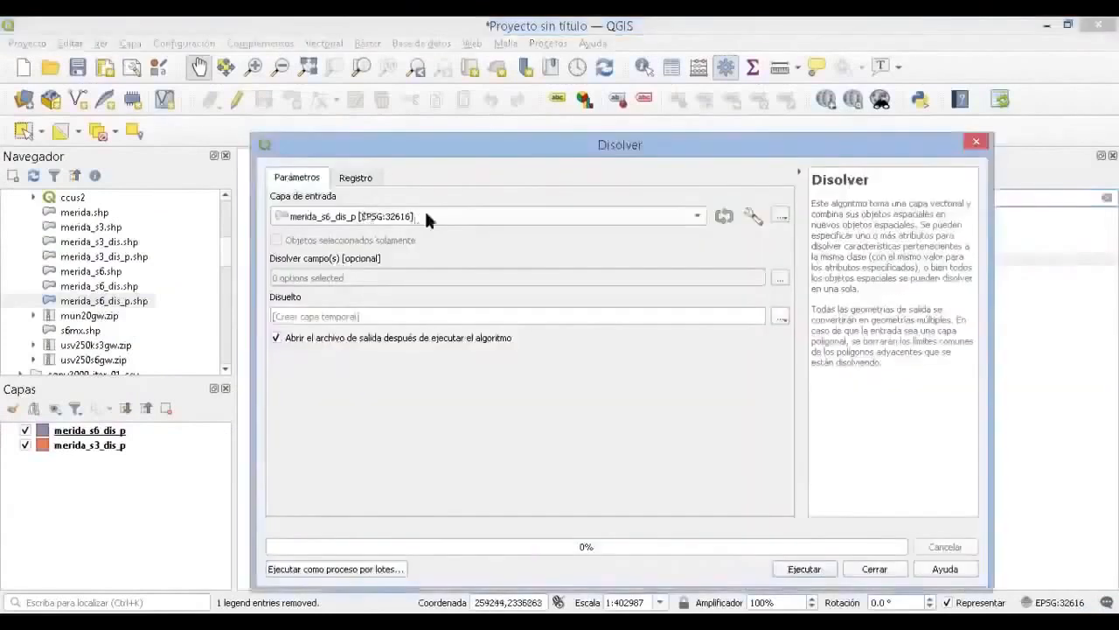
{"action": "left_click", "coordinate": [780, 279]}
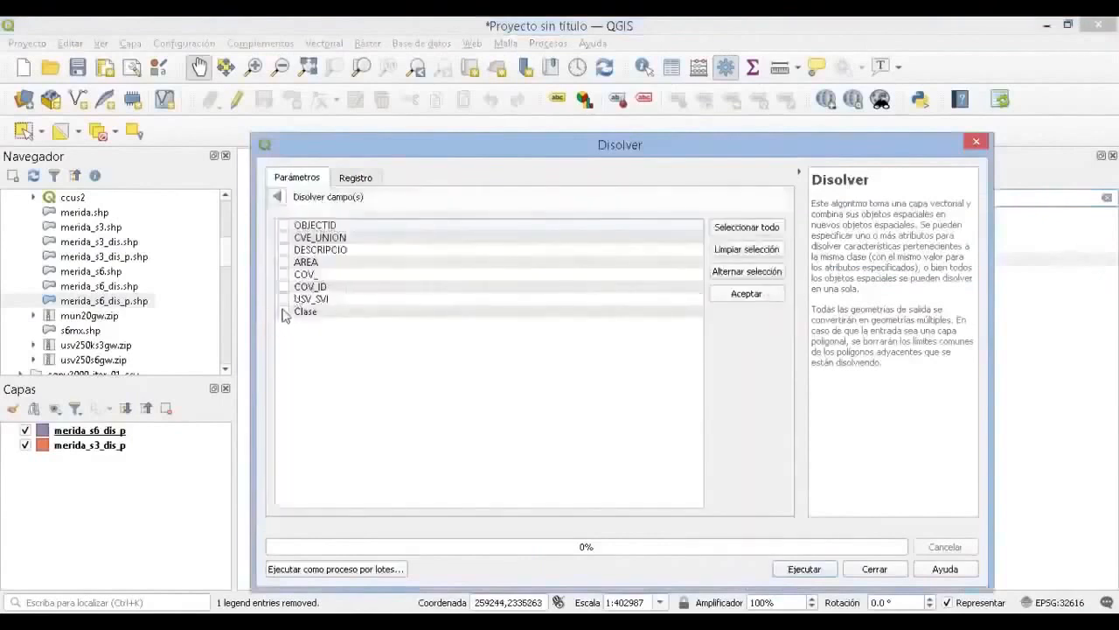
{"action": "left_click", "coordinate": [279, 198]}
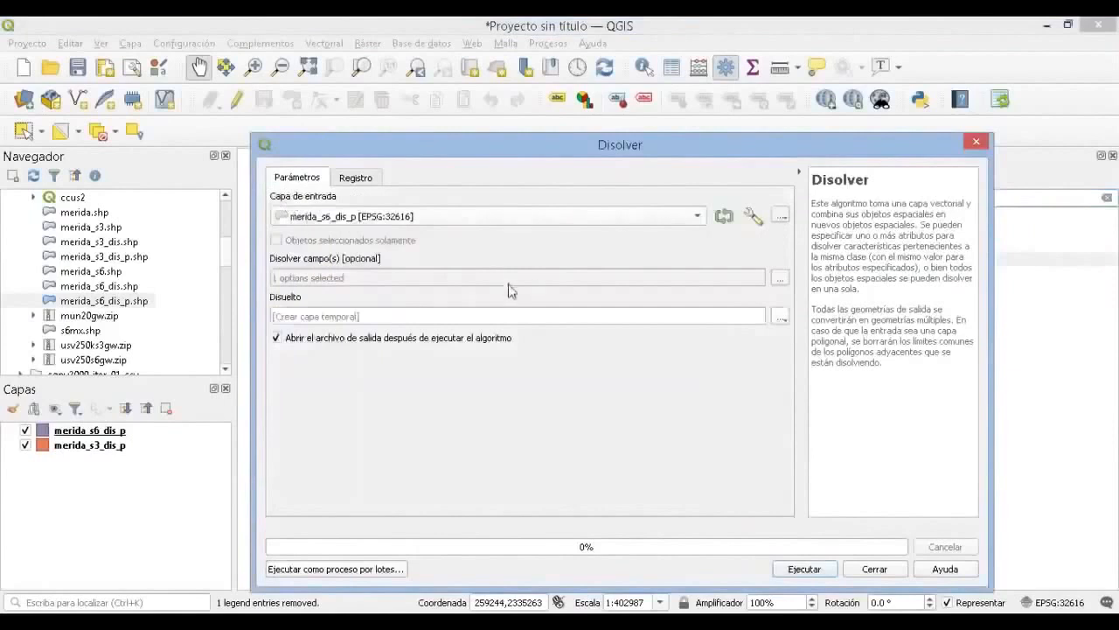
Set the dissolve output to the shapefile ms6 in the CCUS folder and run the algorithm
{"action": "left_click", "coordinate": [781, 318]}
{"action": "left_click", "coordinate": [787, 353]}
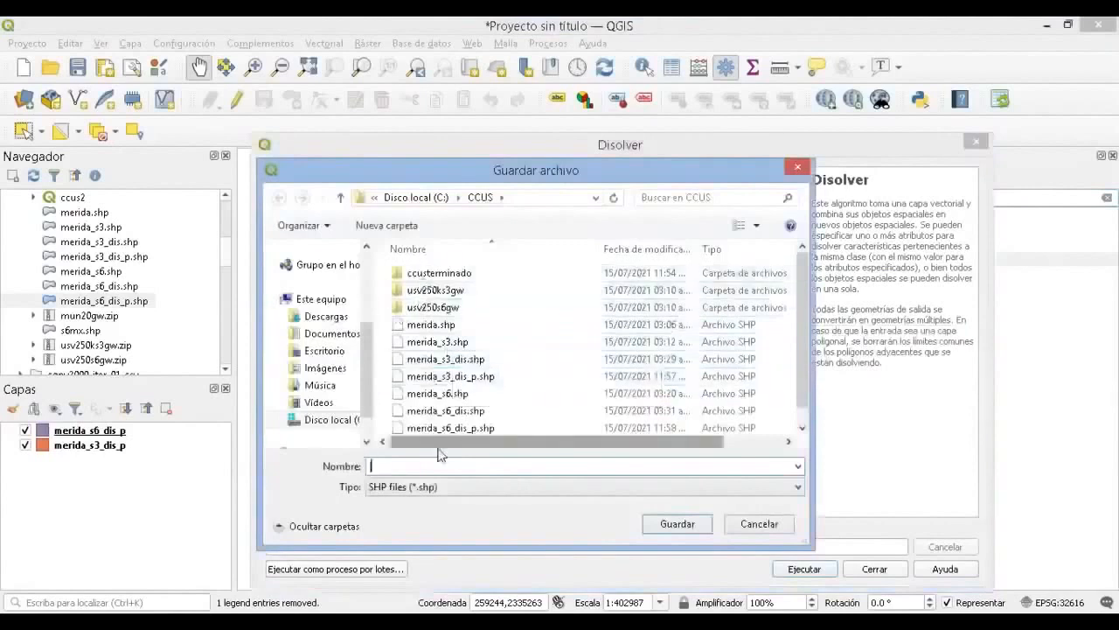
{"action": "type", "text": "msl"}
{"action": "left_click", "coordinate": [687, 525]}
{"action": "left_click", "coordinate": [805, 568]}
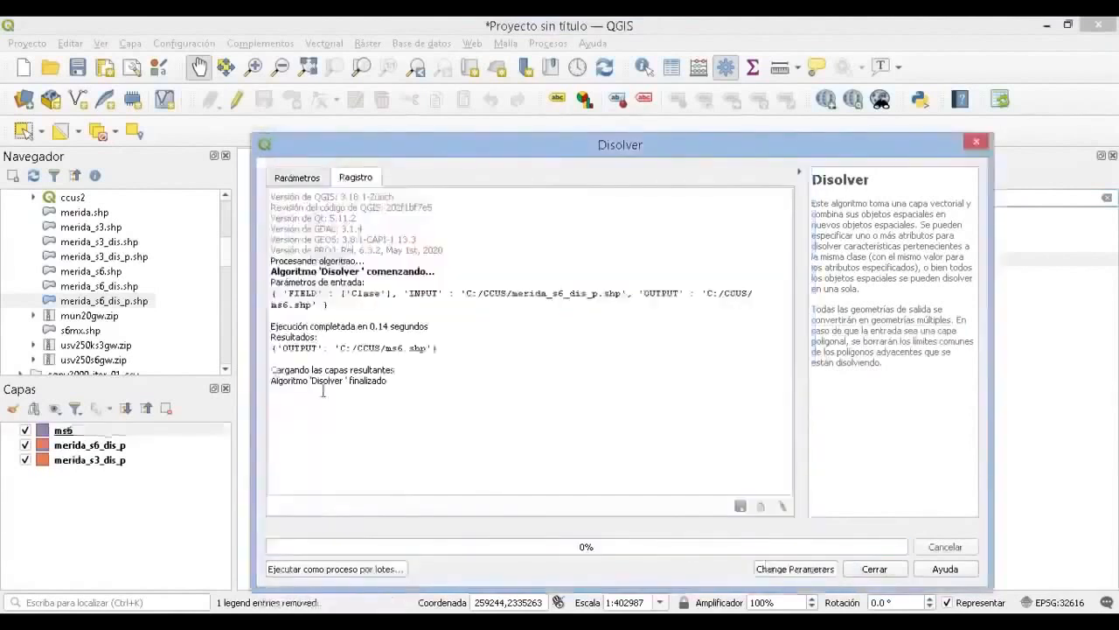
Dissolve merida_s3_dis_p by the Clase field into C:/CCUS/ms3.shp and close the tool
{"action": "left_click", "coordinate": [298, 177]}
{"action": "left_click", "coordinate": [359, 216]}
{"action": "left_click", "coordinate": [338, 203]}
{"action": "left_click", "coordinate": [324, 315]}
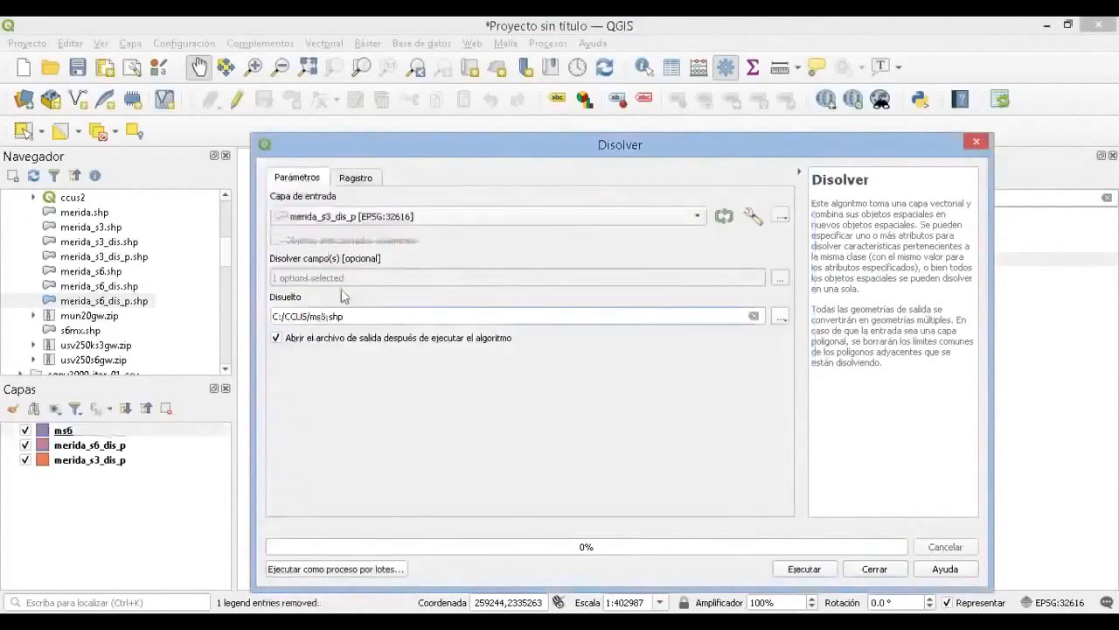
{"action": "left_click", "coordinate": [780, 277]}
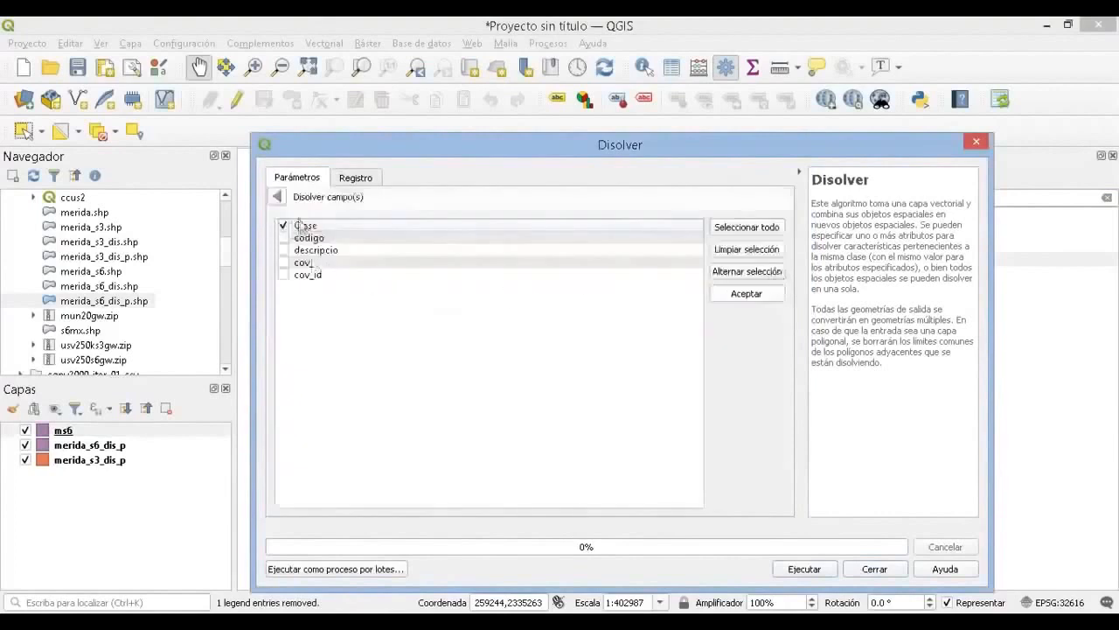
{"action": "left_click", "coordinate": [278, 200]}
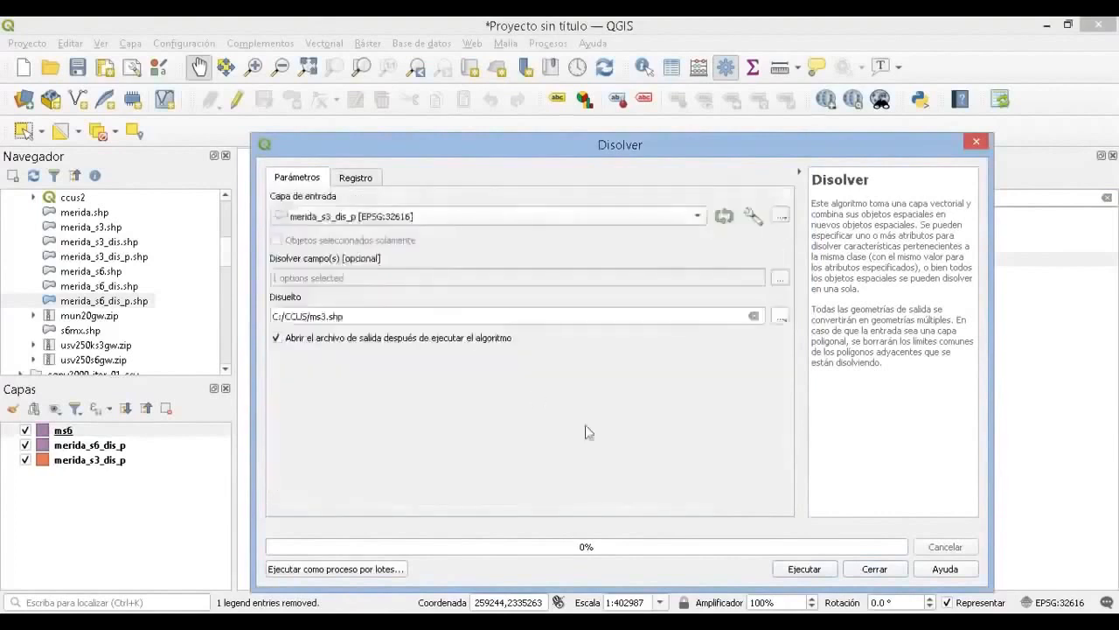
{"action": "left_click", "coordinate": [804, 569]}
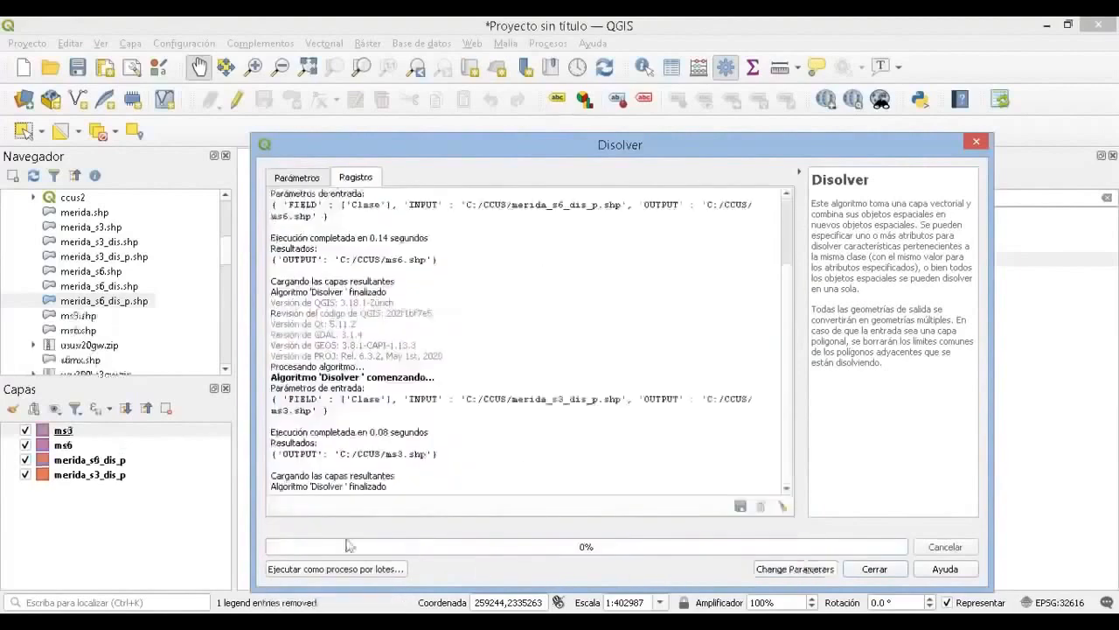
{"action": "left_click", "coordinate": [875, 569]}
Examine the attribute tables of the dissolved ms3 and ms6 layers, fitting the ms3 descripcio column to its contents
{"action": "right_click", "coordinate": [63, 430]}
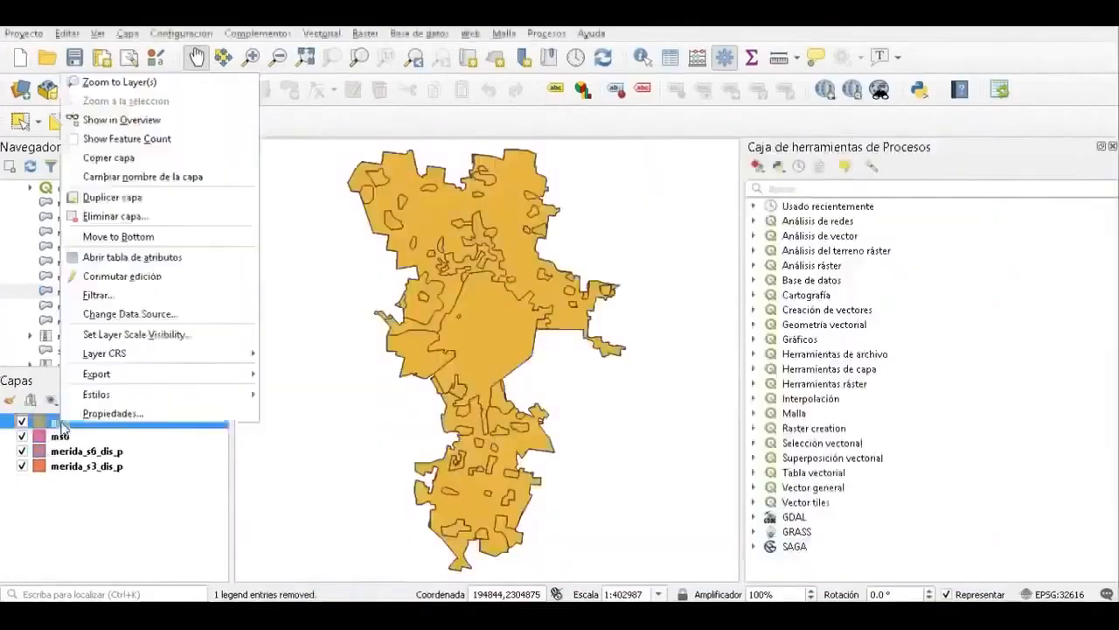
{"action": "left_click", "coordinate": [131, 257]}
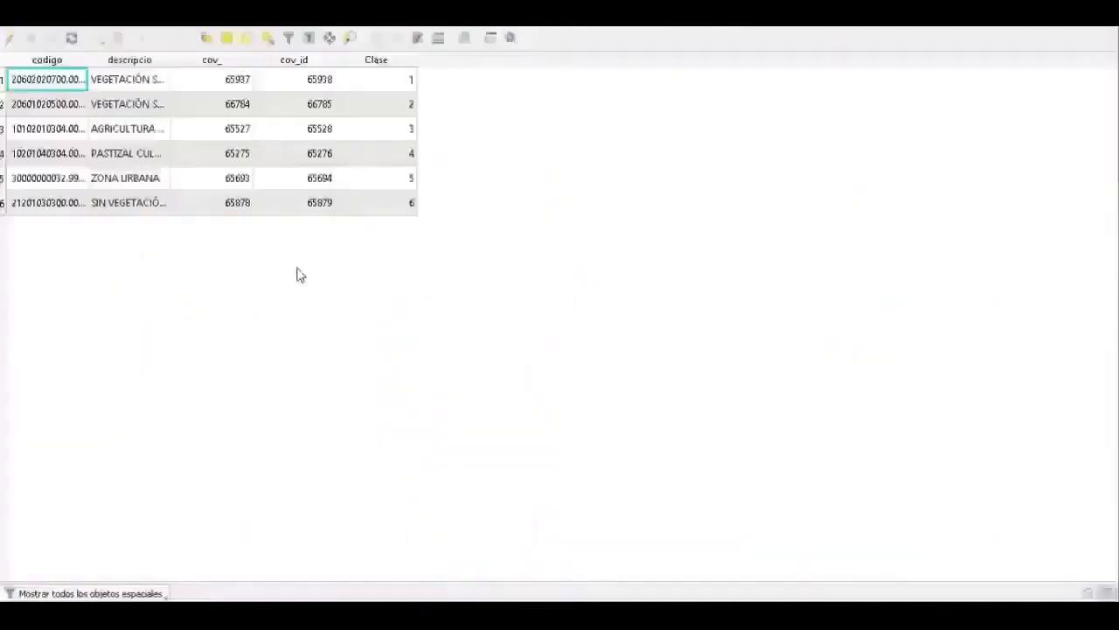
{"action": "double_click", "coordinate": [169, 59]}
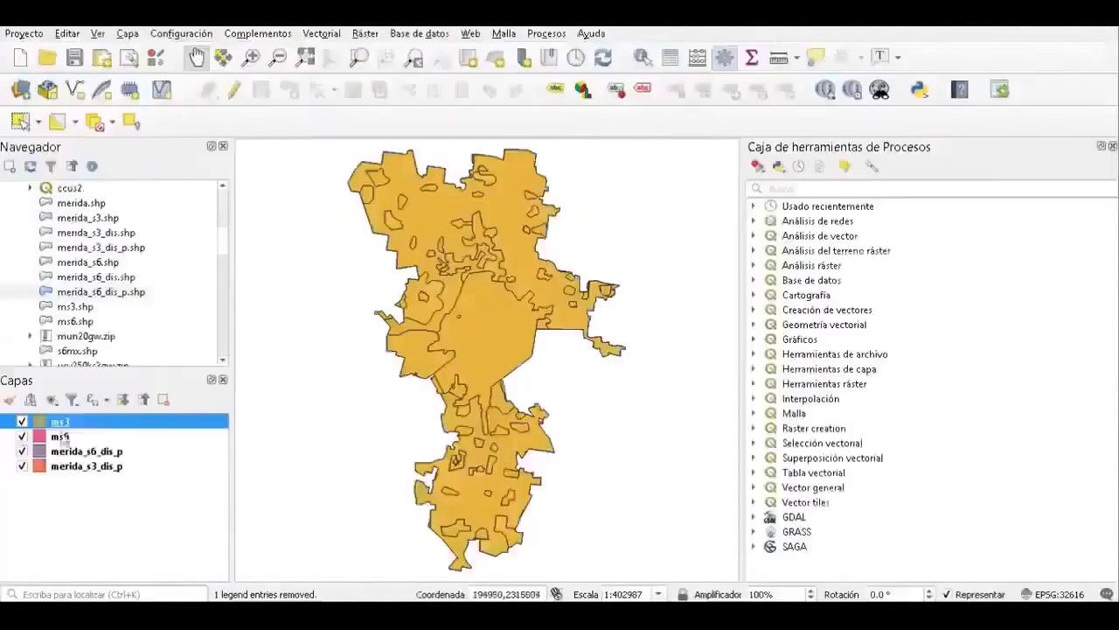
{"action": "right_click", "coordinate": [56, 437]}
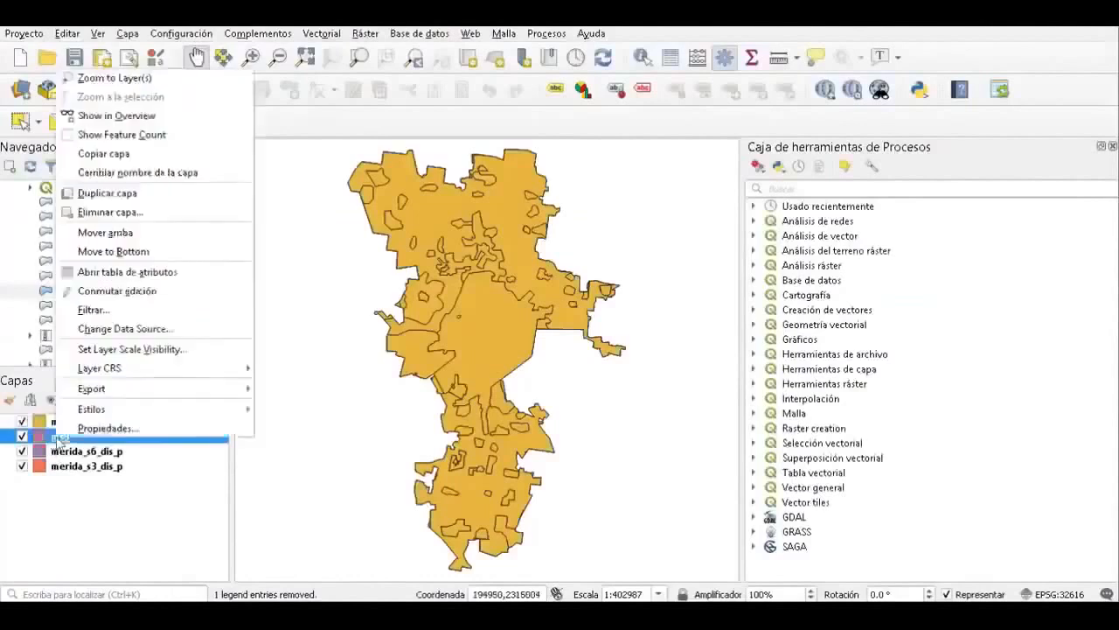
{"action": "left_click", "coordinate": [124, 271]}
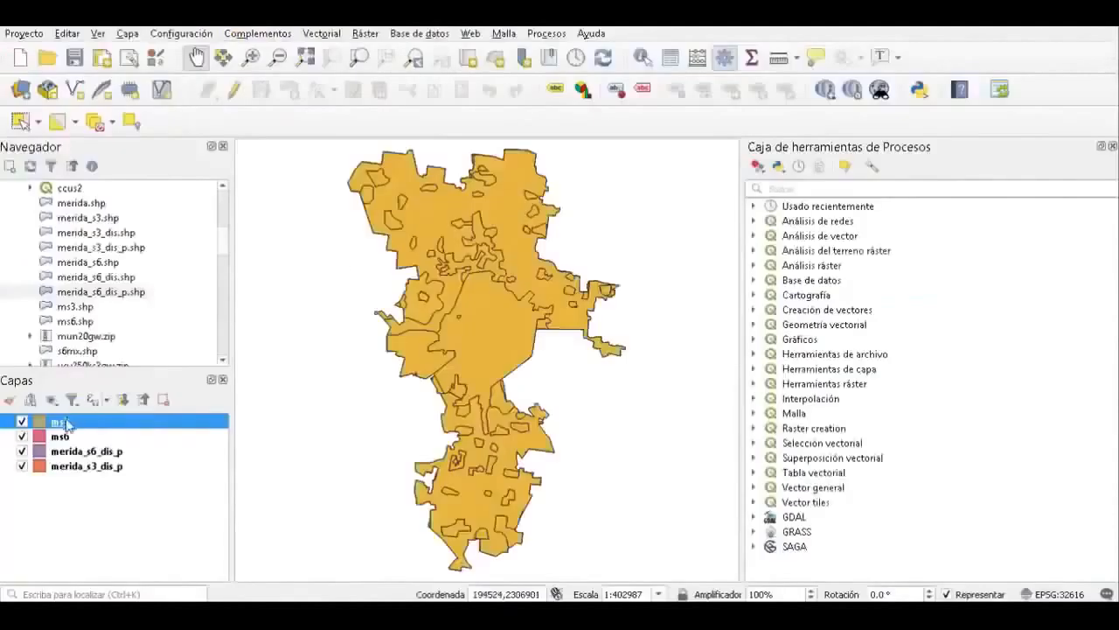
In the ms3 attribute table, shorten the descripcio values to SELVA BAJA CADUCIFOLIA, SELVA MEDIANA CADUCIFOLIA, AGRICULTURA, PASTIZAL and URBANO
{"action": "right_click", "coordinate": [68, 425]}
{"action": "left_click", "coordinate": [118, 270]}
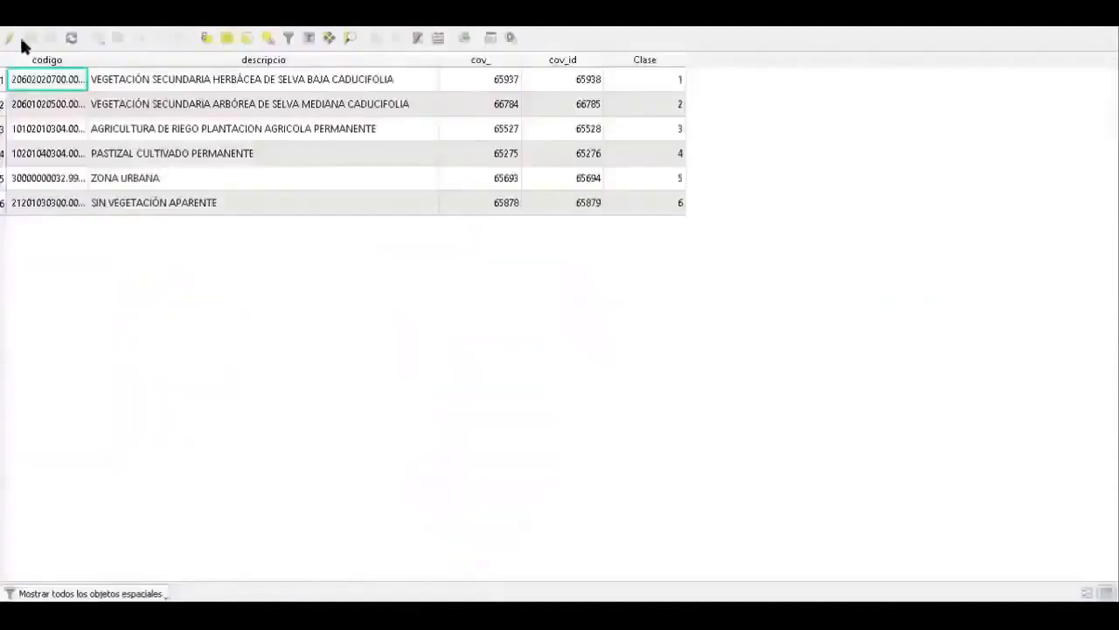
{"action": "left_click", "coordinate": [10, 38]}
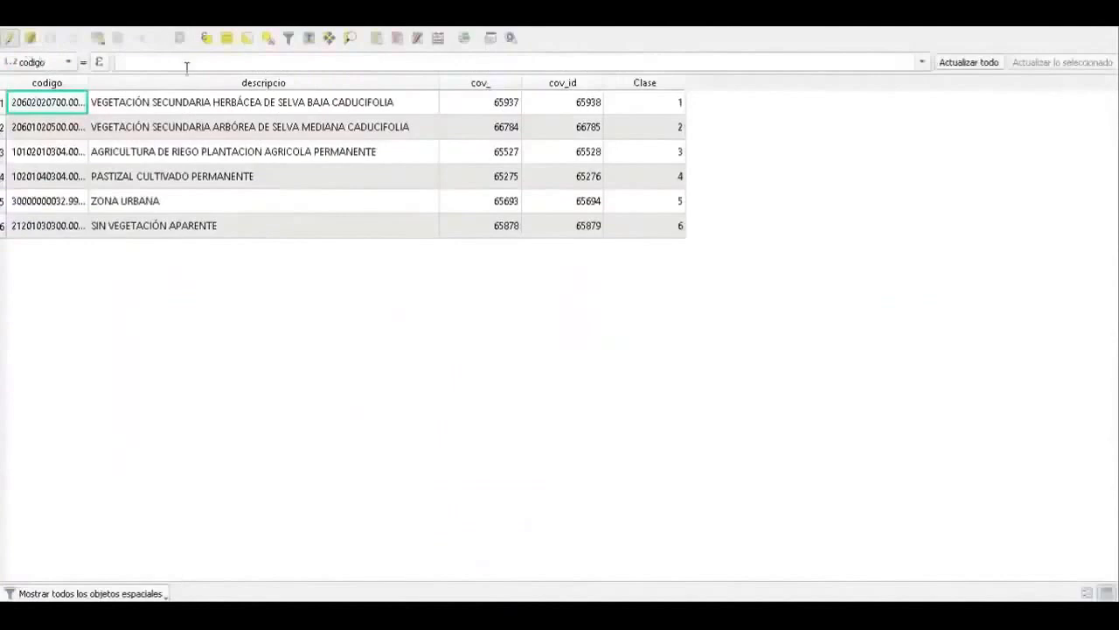
{"action": "double_click", "coordinate": [278, 102]}
{"action": "left_click_drag", "start_coordinate": [277, 102], "coordinate": [55, 105]}
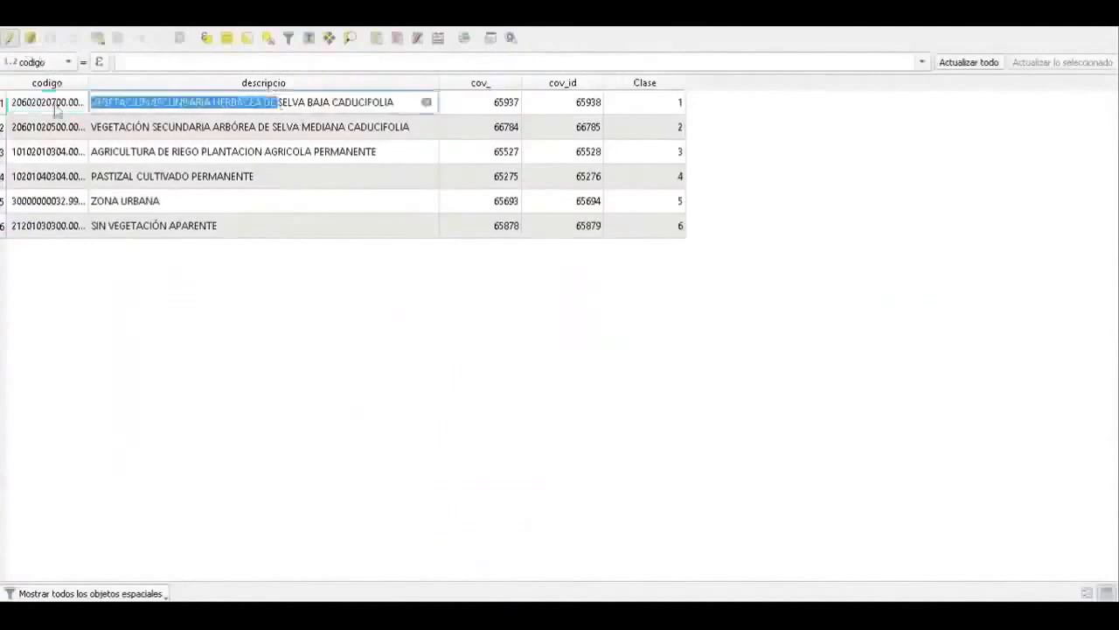
{"action": "key", "text": "BackSpace"}
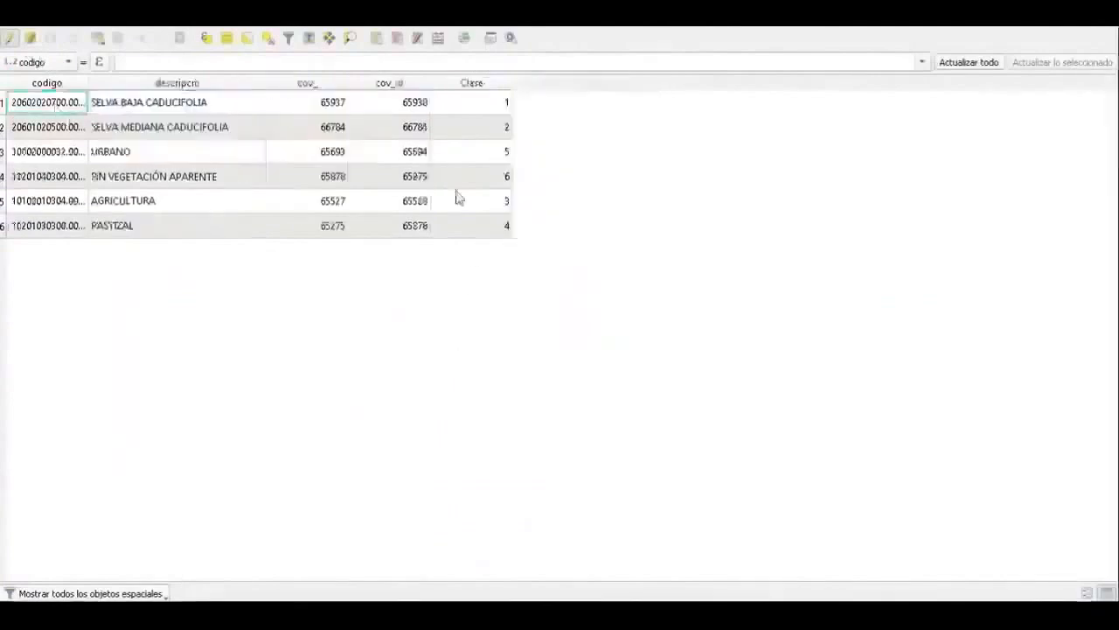
Define a new output field named area of type decimal number (real) in the ms3 Field Calculator
{"action": "left_click", "coordinate": [436, 40]}
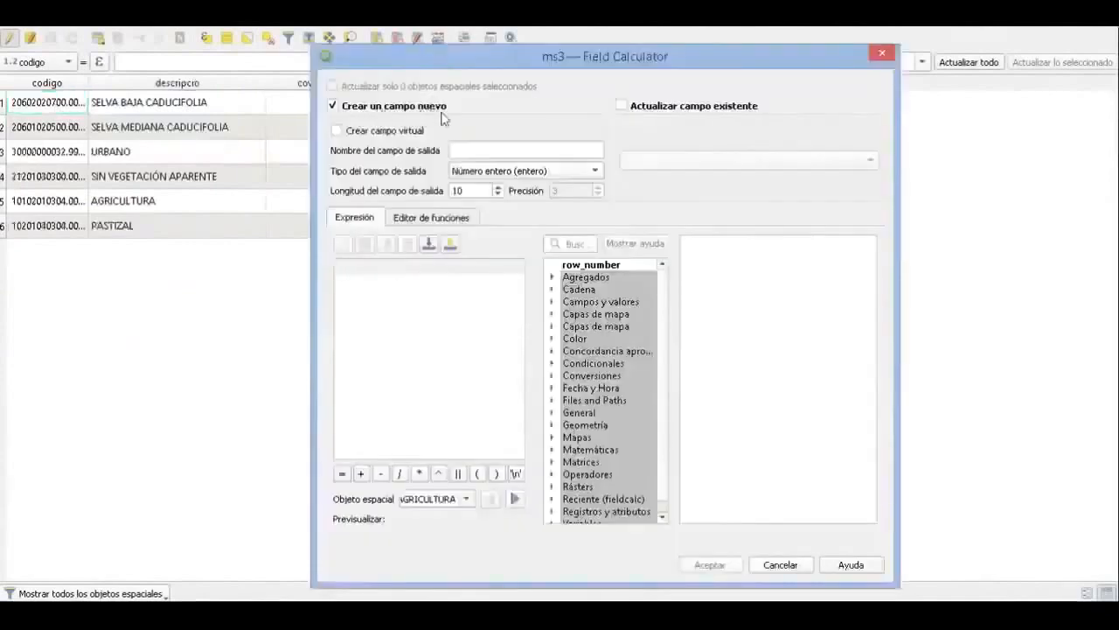
{"action": "left_click", "coordinate": [475, 151]}
{"action": "type", "text": "aiea"}
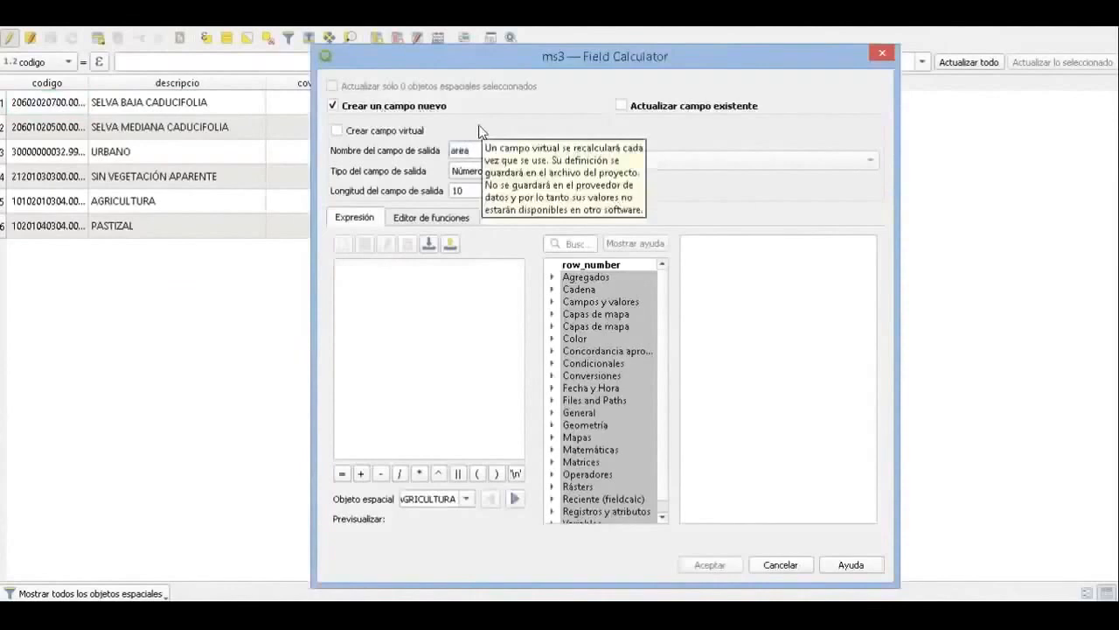
{"action": "left_click", "coordinate": [468, 172]}
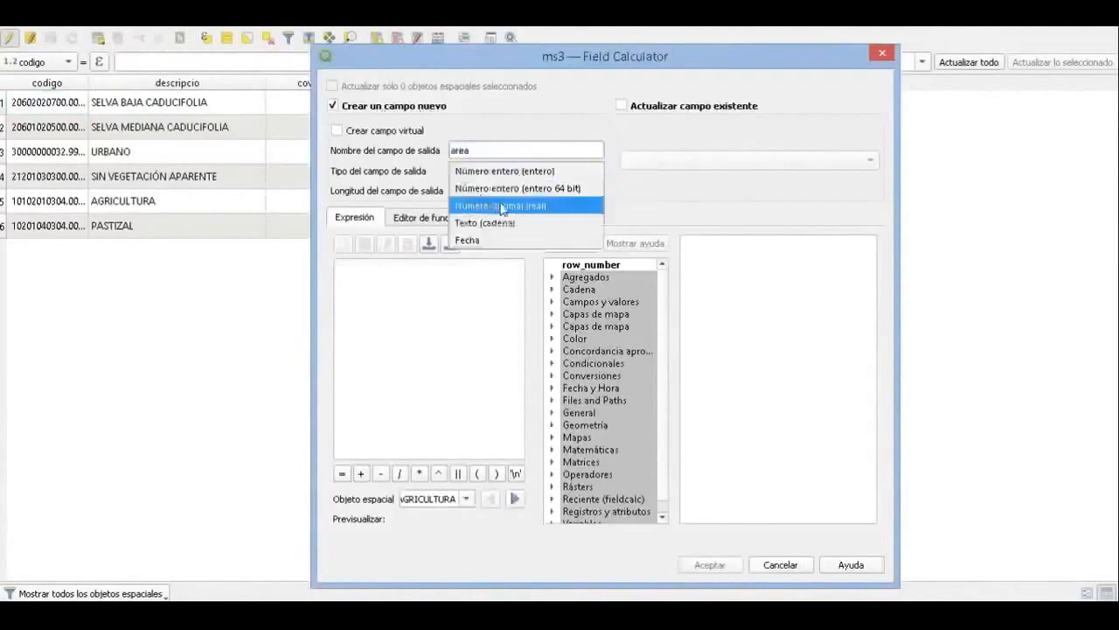
{"action": "left_click", "coordinate": [502, 207]}
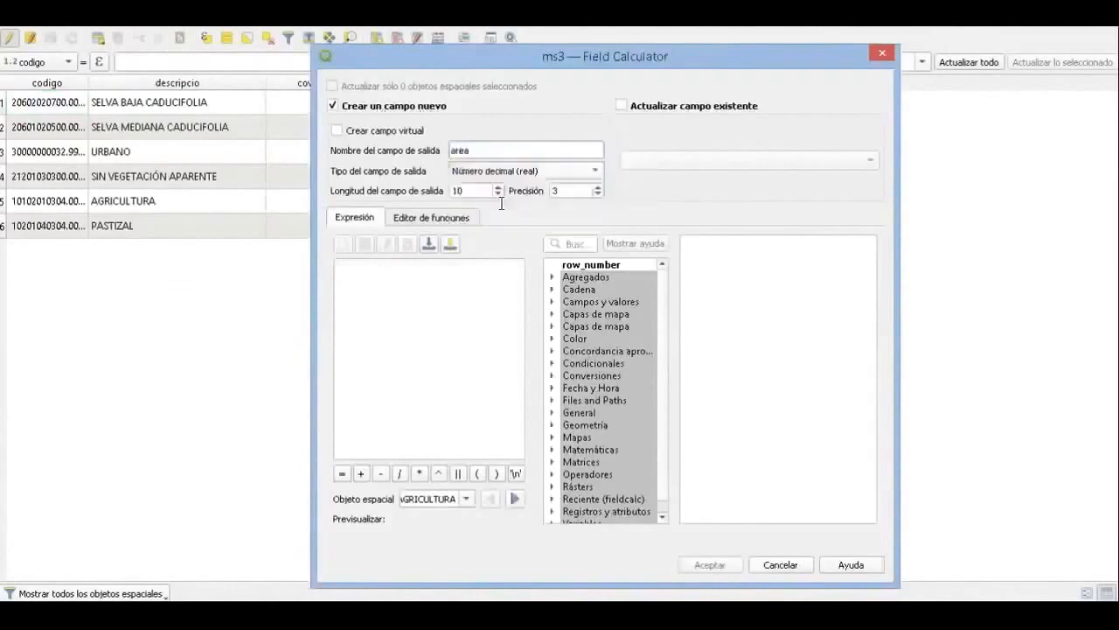
Calculate the area field with the expression $area /10000, save the ms3 edits and stop editing
{"action": "left_click", "coordinate": [573, 245]}
{"action": "type", "text": "area"}
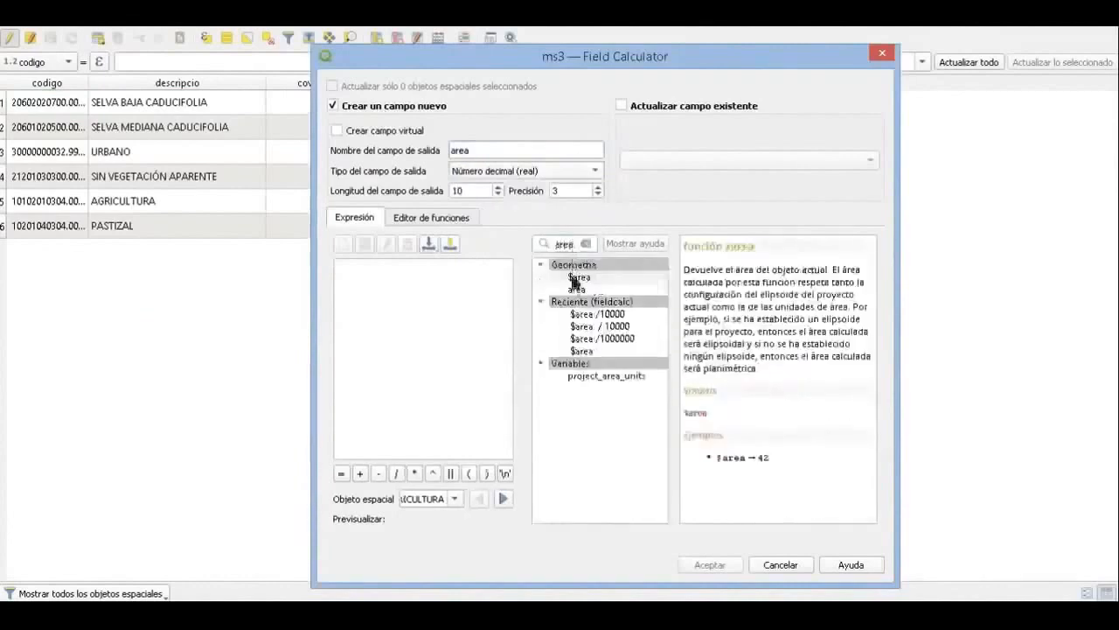
{"action": "double_click", "coordinate": [579, 276]}
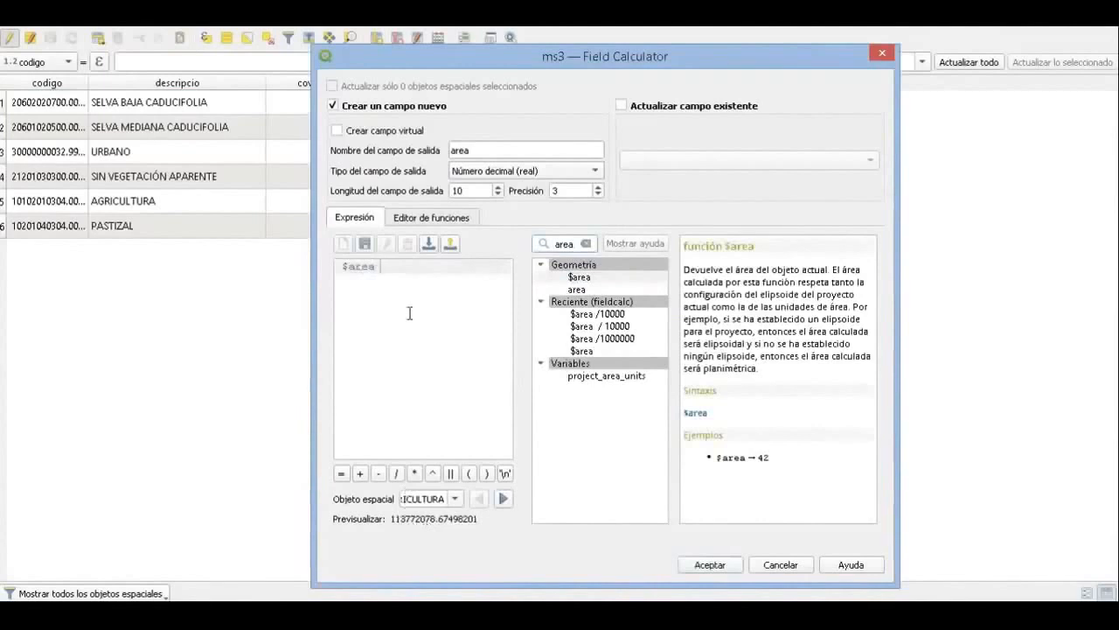
{"action": "type", "text": ","}
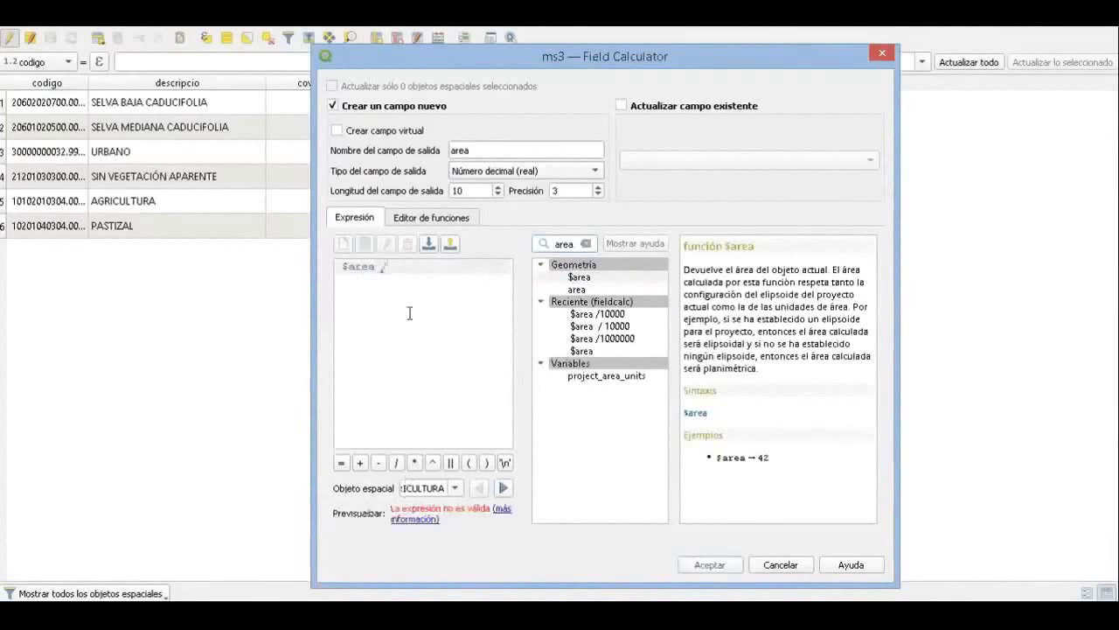
{"action": "type", "text": "100"}
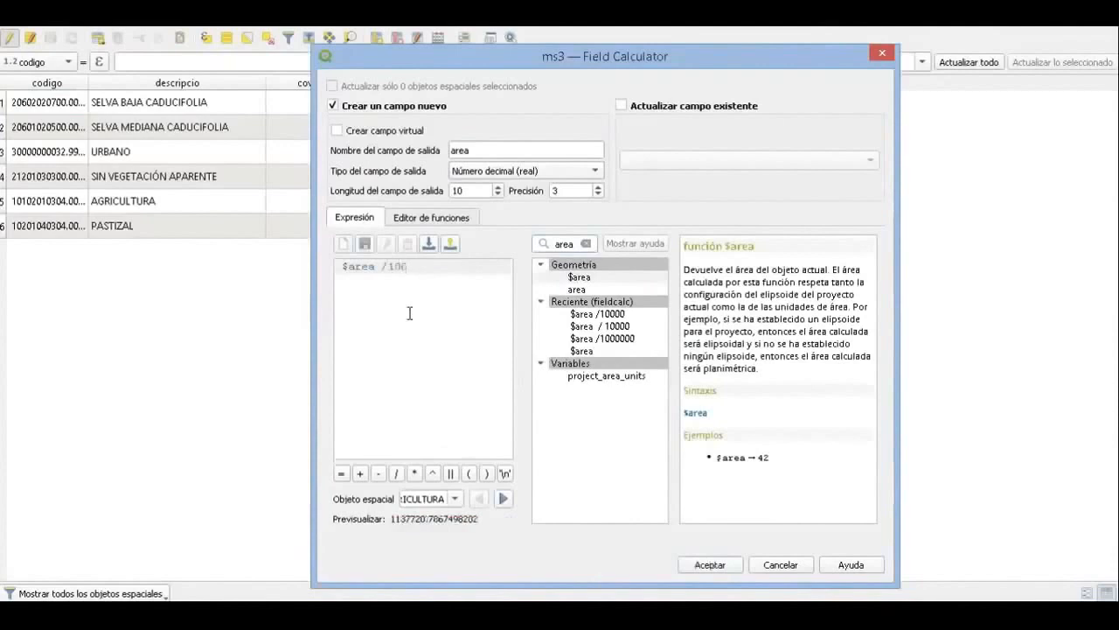
{"action": "type", "text": "00"}
{"action": "left_click", "coordinate": [710, 565]}
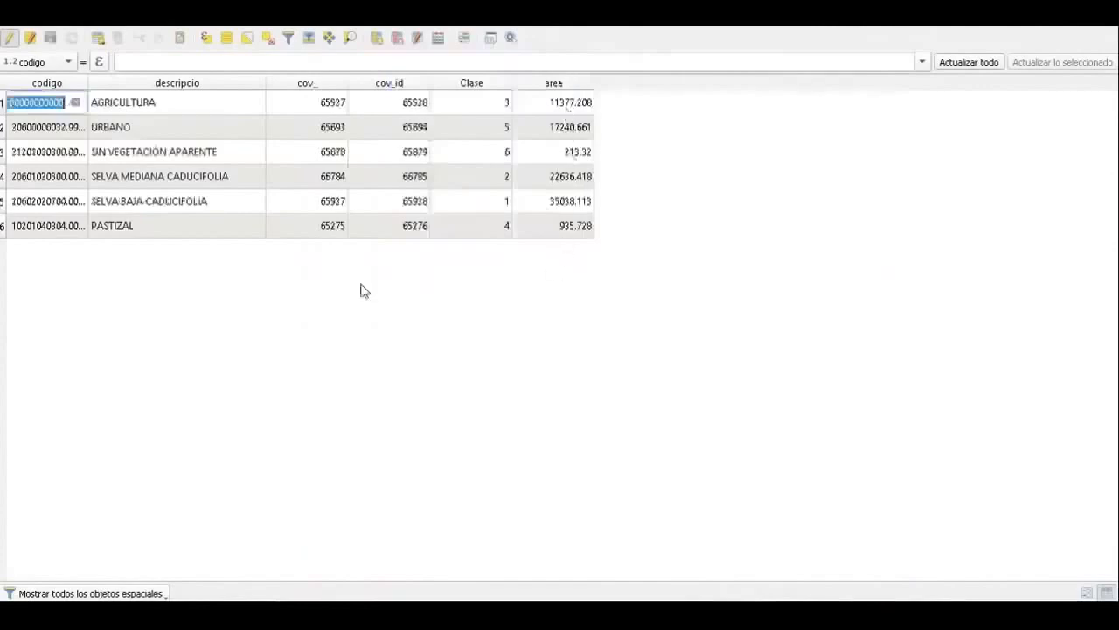
{"action": "left_click", "coordinate": [48, 44]}
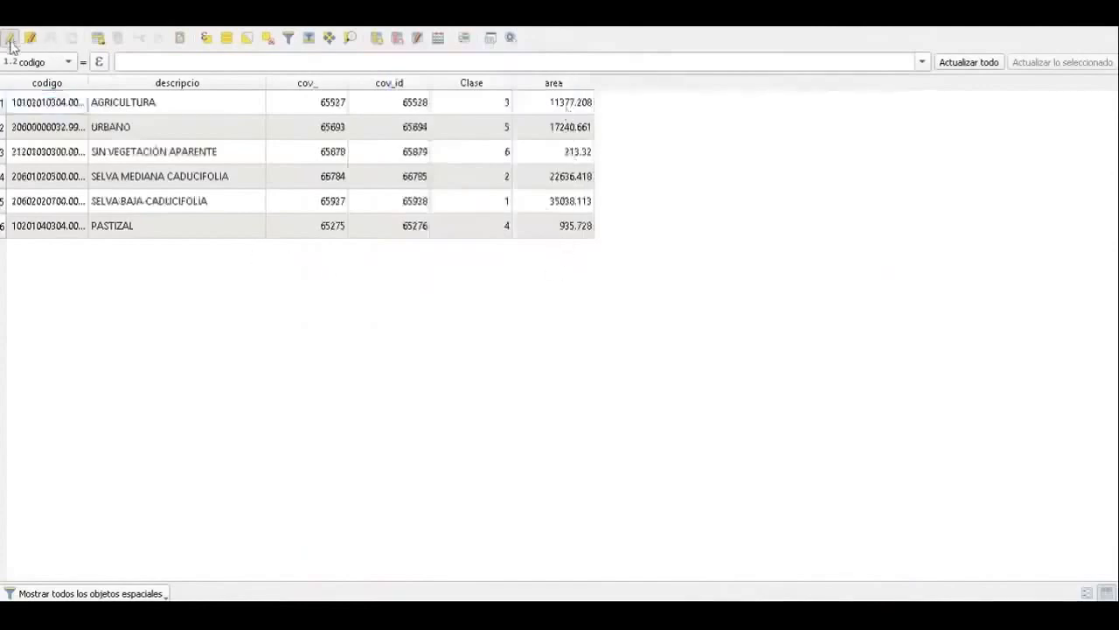
{"action": "left_click", "coordinate": [9, 38]}
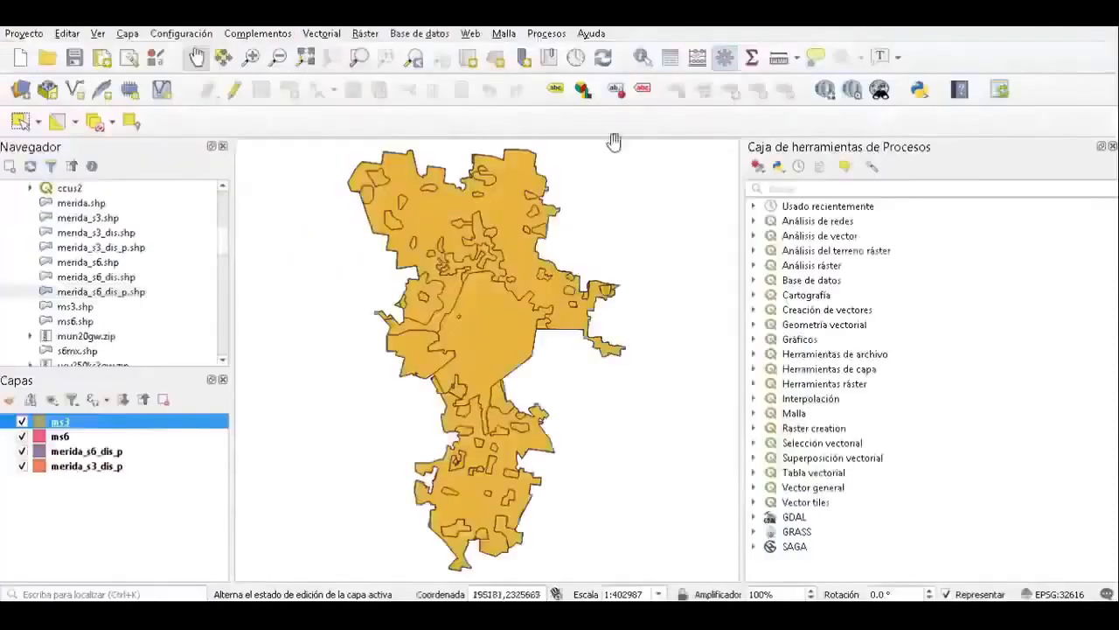
In the ms6 attribute table, shorten the DESCRIPCIO values to SELVA BAJA CADUCIFOLIA, SELVA MEDIANA CADUCIFOLIA, AGRICULTURA, PASTIZAL and URBANO
{"action": "right_click", "coordinate": [70, 442]}
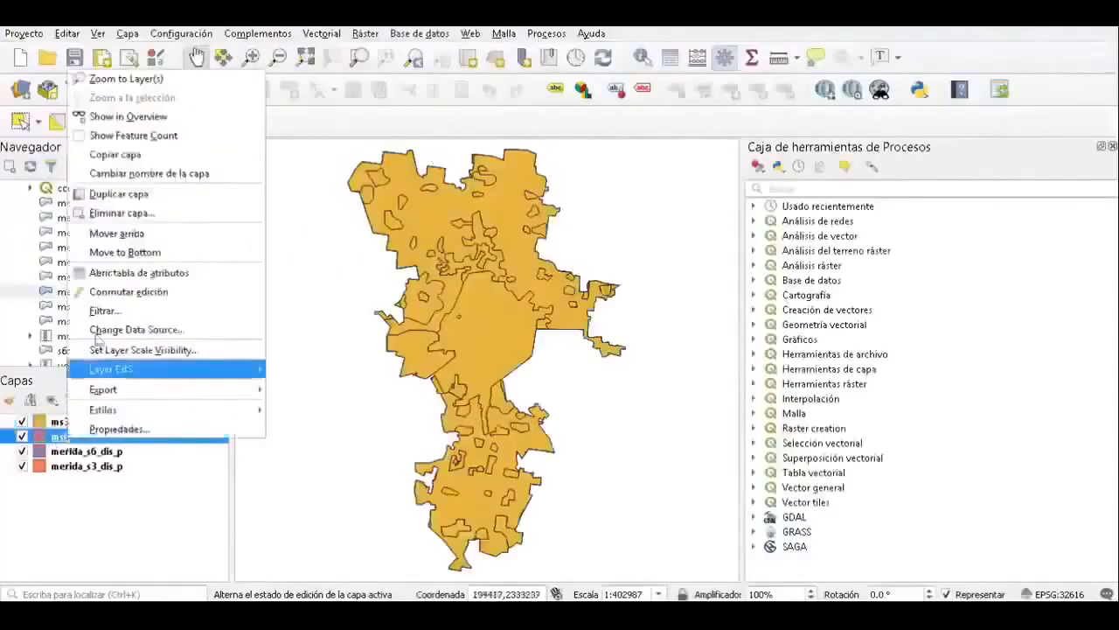
{"action": "left_click", "coordinate": [9, 39]}
{"action": "left_click", "coordinate": [367, 102]}
{"action": "left_click_drag", "start_coordinate": [367, 103], "coordinate": [66, 98]}
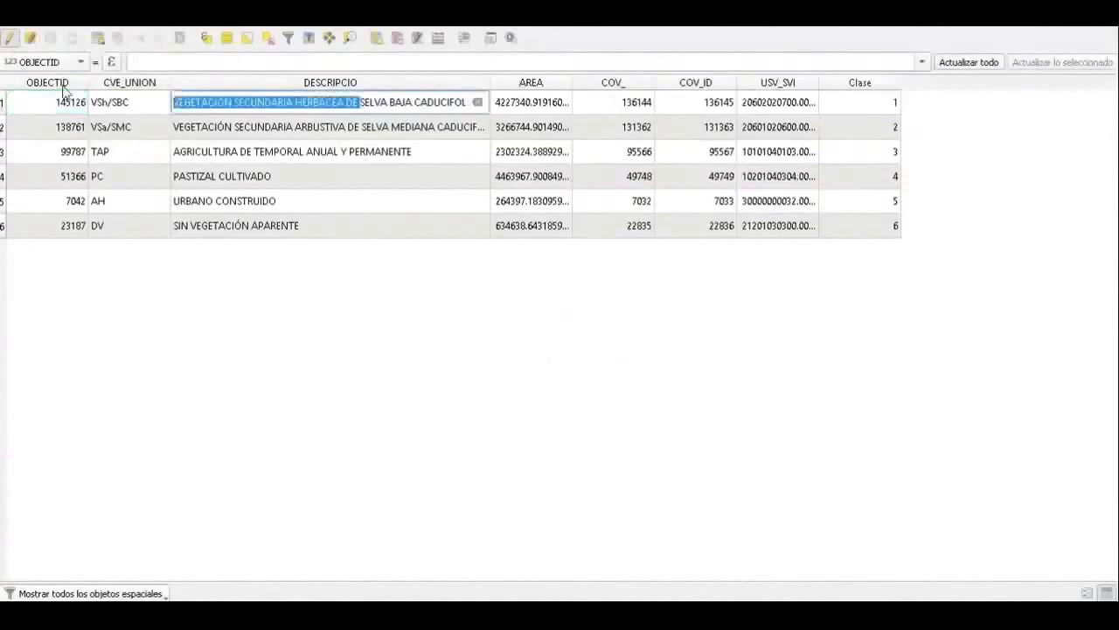
{"action": "key", "text": "BackSpace"}
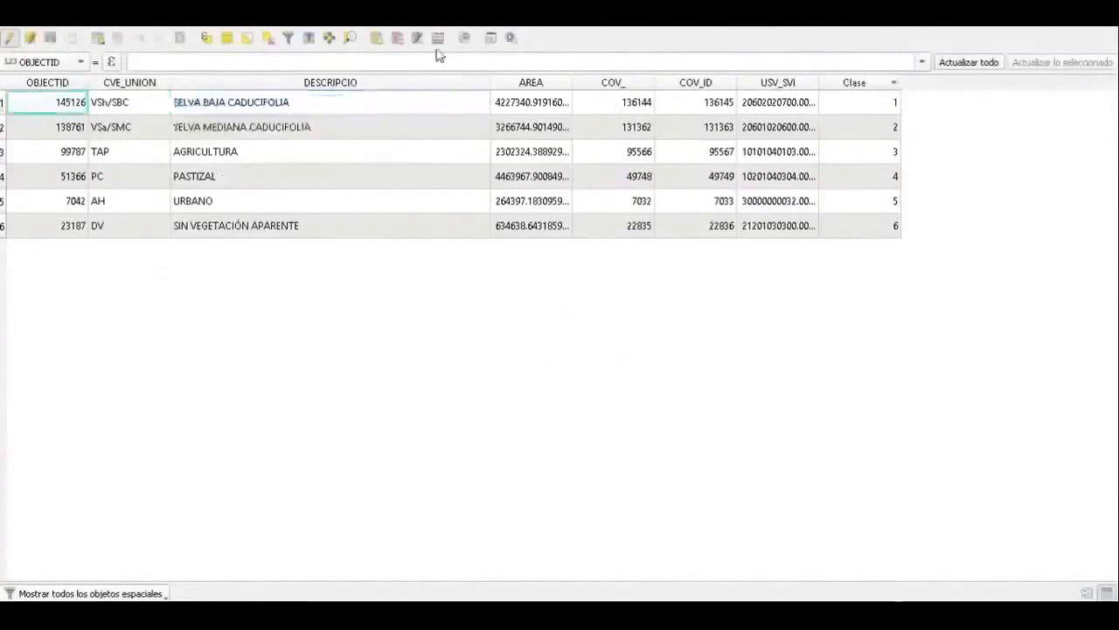
Define a new output field named area2 of type decimal number (real) in the ms6 Field Calculator
{"action": "left_click", "coordinate": [437, 39]}
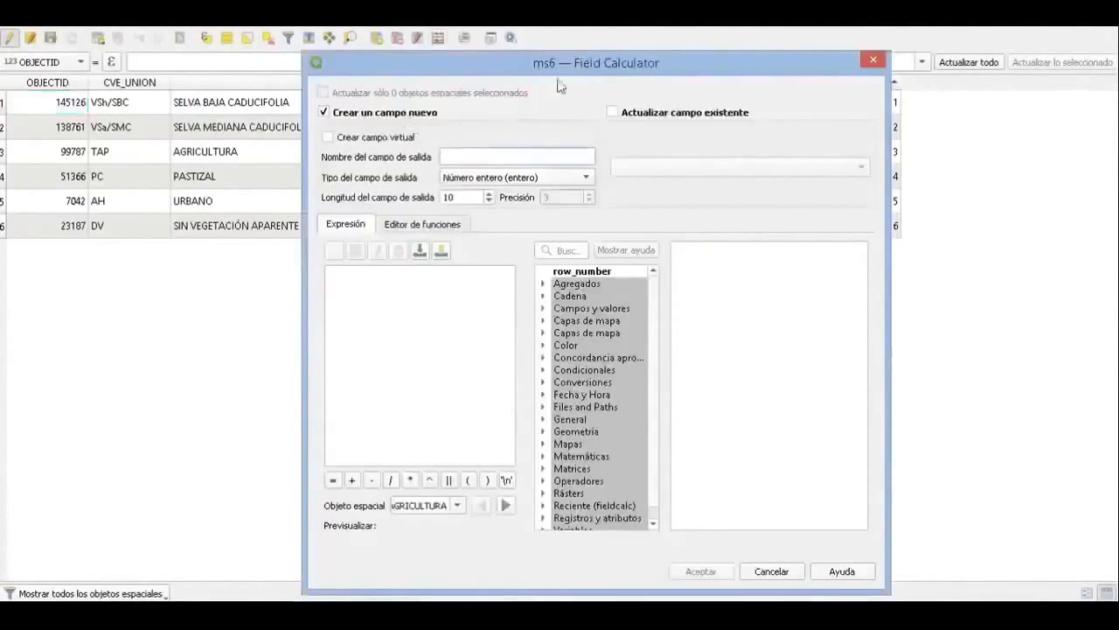
{"action": "type", "text": "area2"}
{"action": "mouse_move", "coordinate": [568, 74]}
{"action": "left_mouse_down"}
{"action": "mouse_move", "coordinate": [565, 156]}
{"action": "mouse_move", "coordinate": [578, 56]}
{"action": "left_mouse_up"}
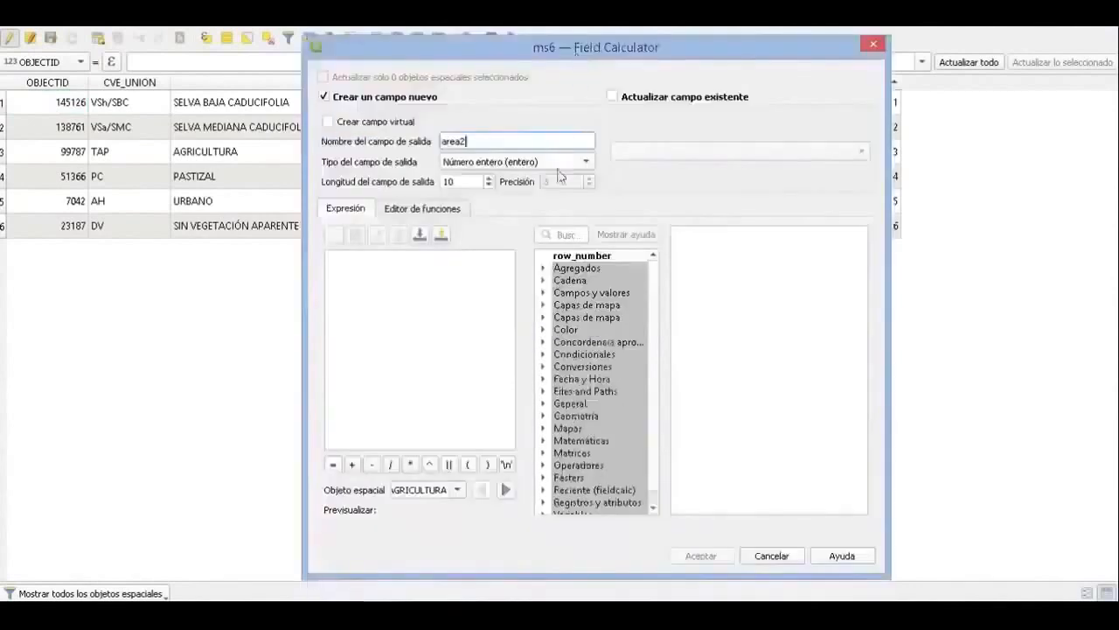
{"action": "left_click", "coordinate": [486, 164]}
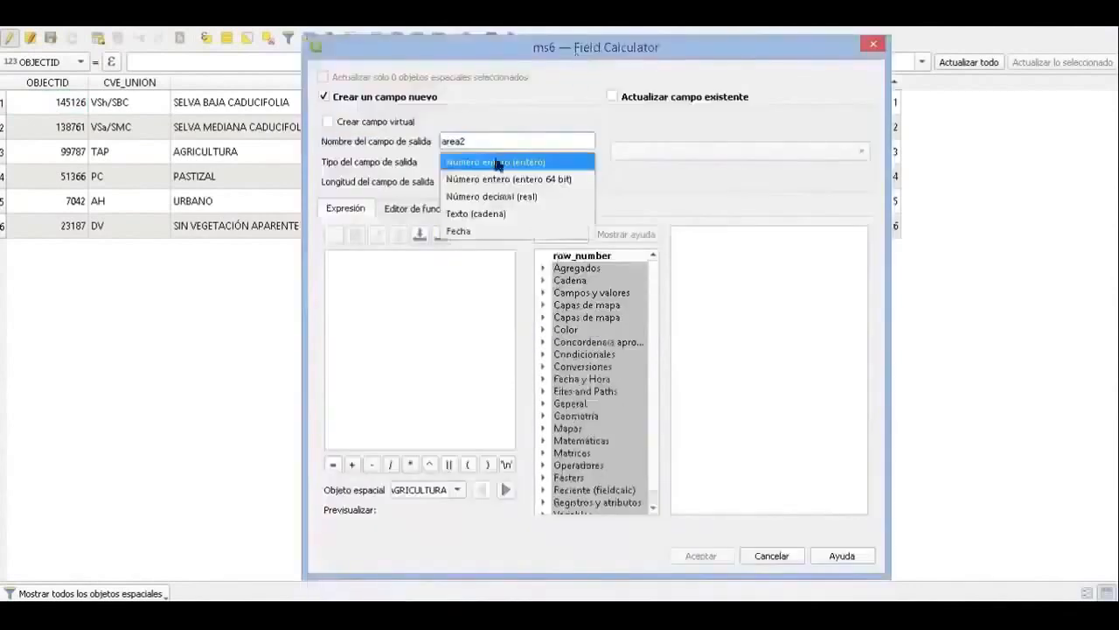
{"action": "left_click", "coordinate": [503, 203]}
Calculate the area2 field with the expression $area / 10000, save the ms6 edits and stop editing
{"action": "left_click", "coordinate": [573, 233]}
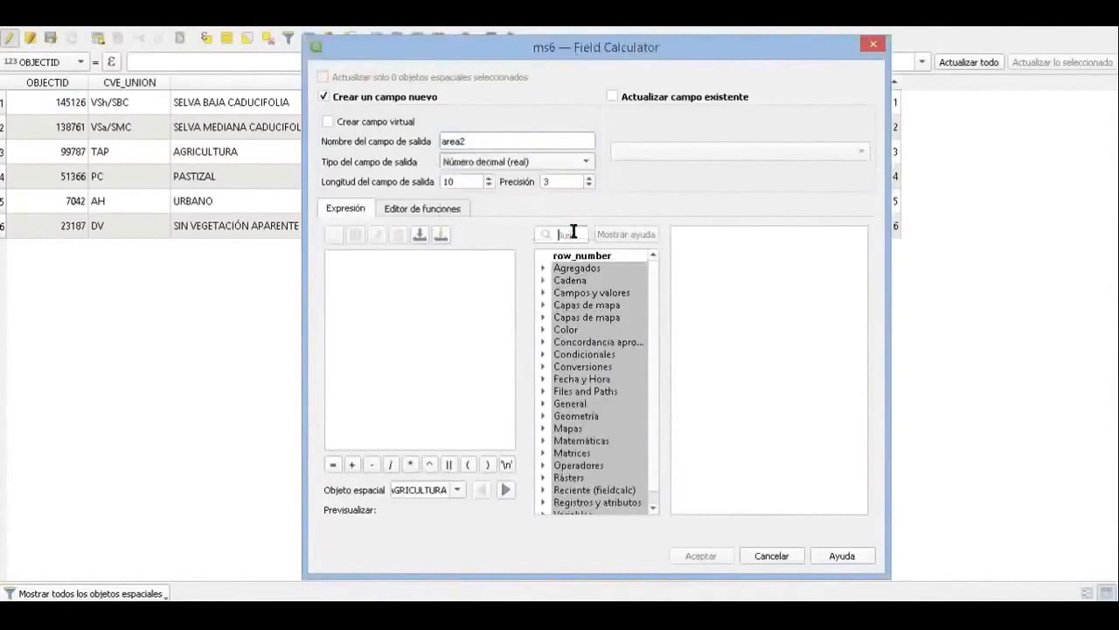
{"action": "type", "text": "area"}
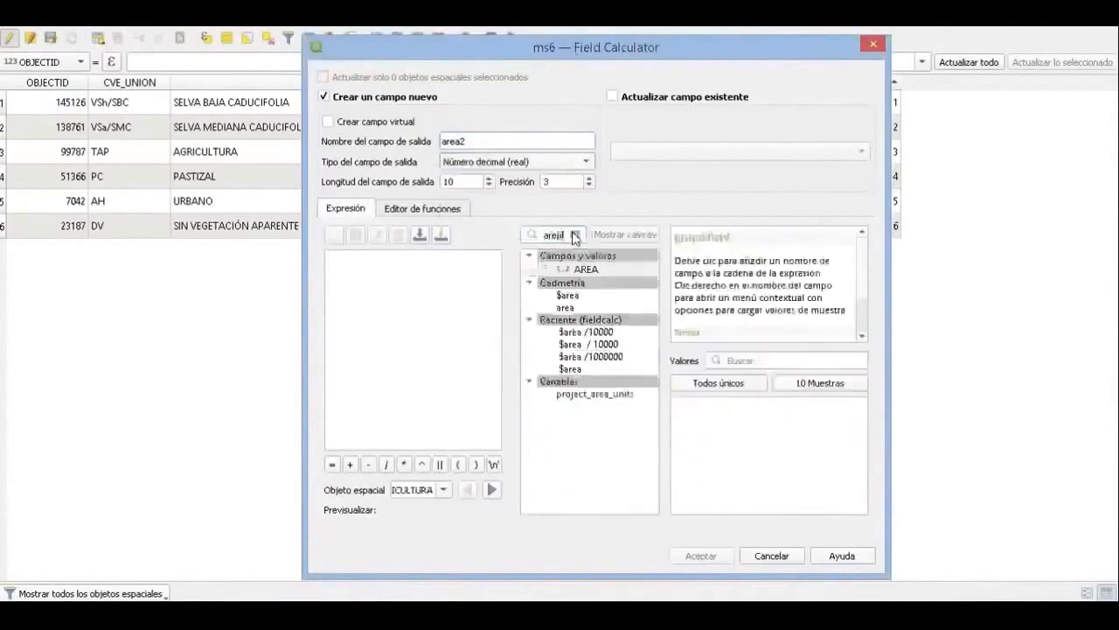
{"action": "double_click", "coordinate": [568, 296]}
{"action": "type", "text": "/ 10000"}
{"action": "left_click", "coordinate": [700, 555]}
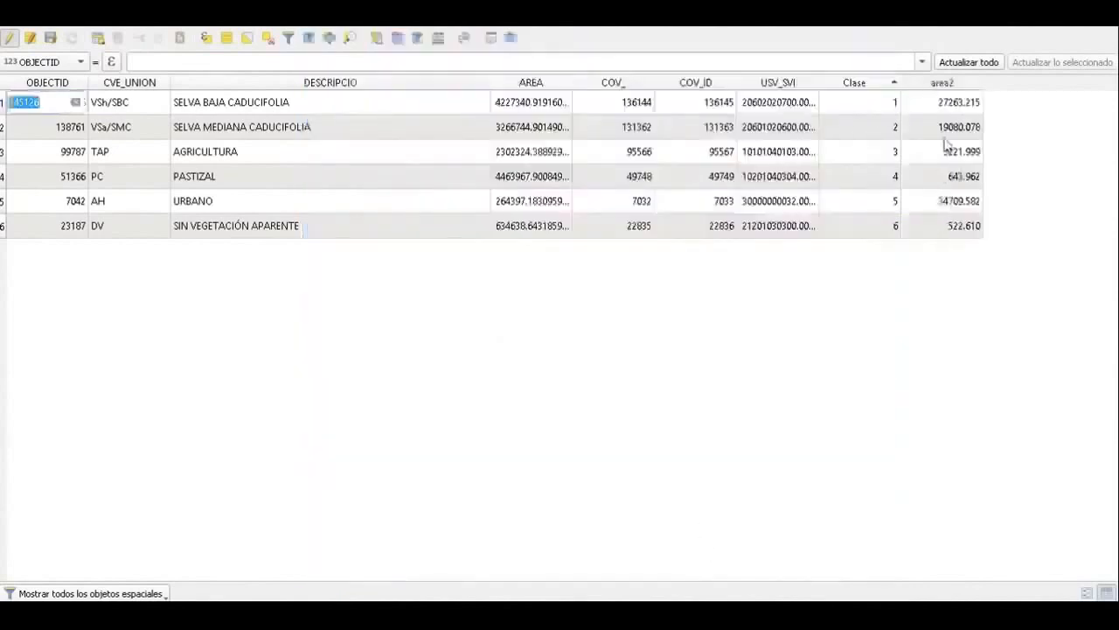
{"action": "left_click", "coordinate": [50, 40]}
{"action": "left_click", "coordinate": [10, 38]}
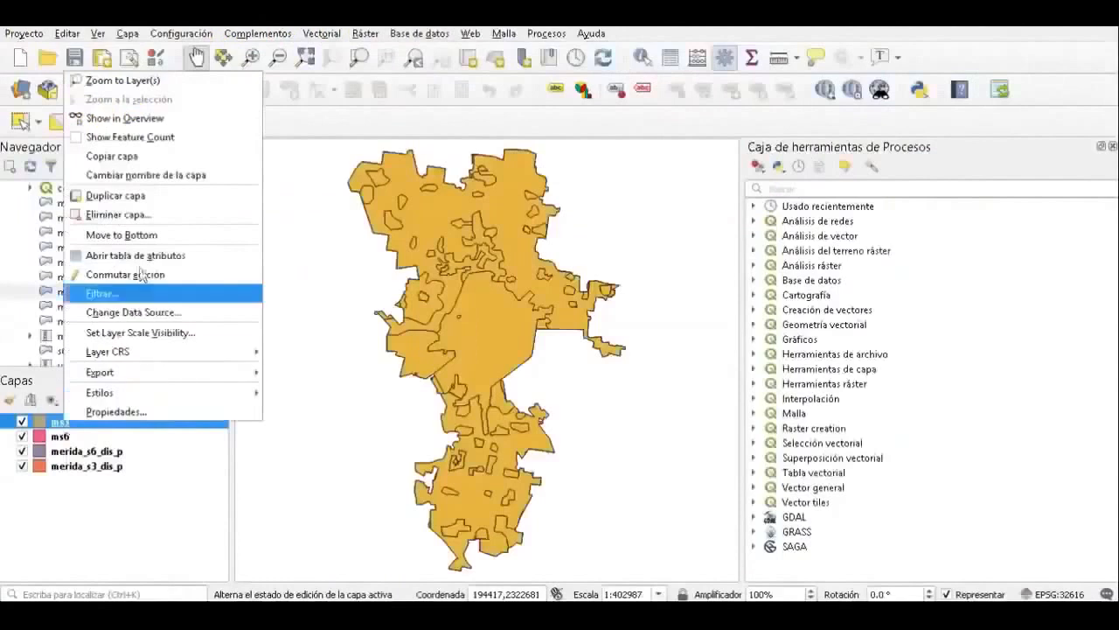
Open the ms3 attribute table for editing and add an integer field named t1 with length 10
{"action": "left_click", "coordinate": [148, 253]}
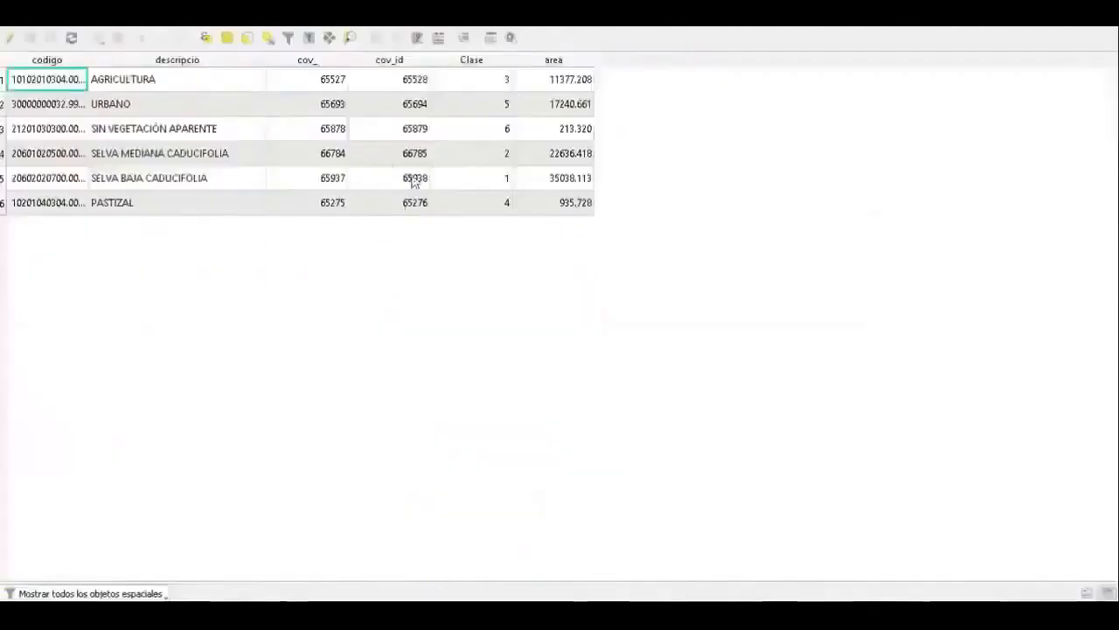
{"action": "key", "text": "ctrl+e"}
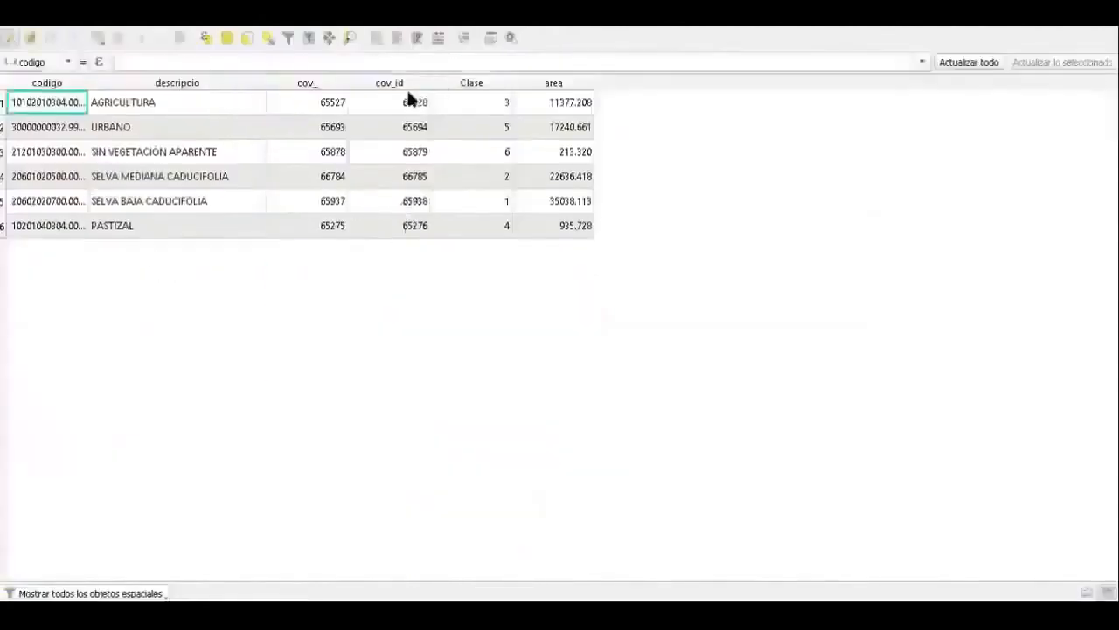
{"action": "left_click", "coordinate": [375, 39]}
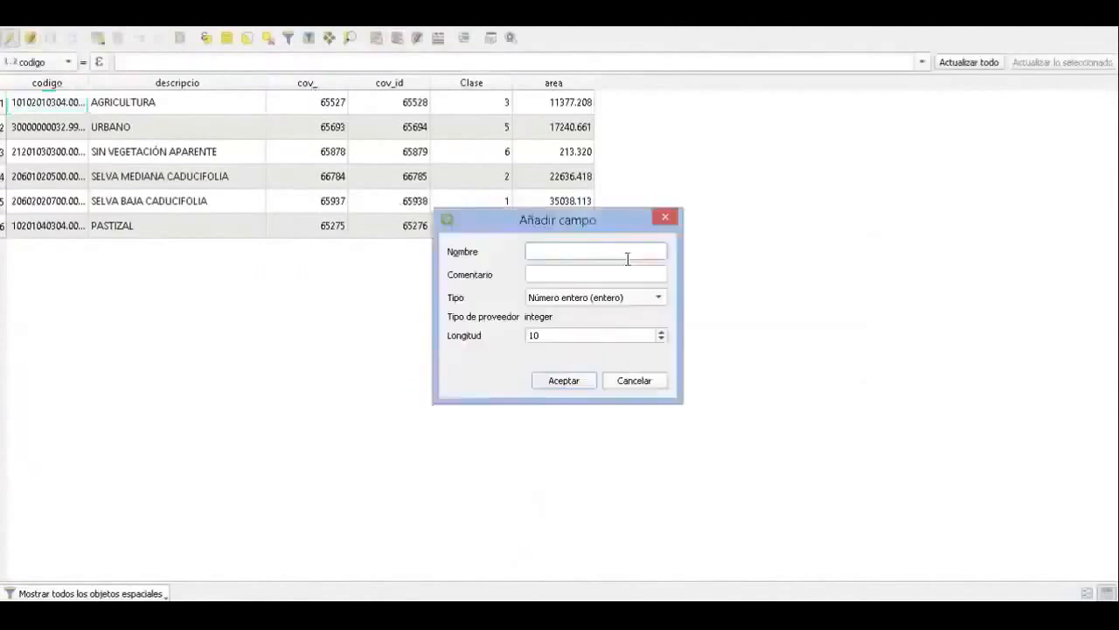
{"action": "type", "text": "t1"}
{"action": "left_click", "coordinate": [565, 380]}
Fill the ms3 t1 field with 10, 20, 30, 40, 50 and 60 for classes 1 to 6, save and stop editing
{"action": "double_click", "coordinate": [631, 102]}
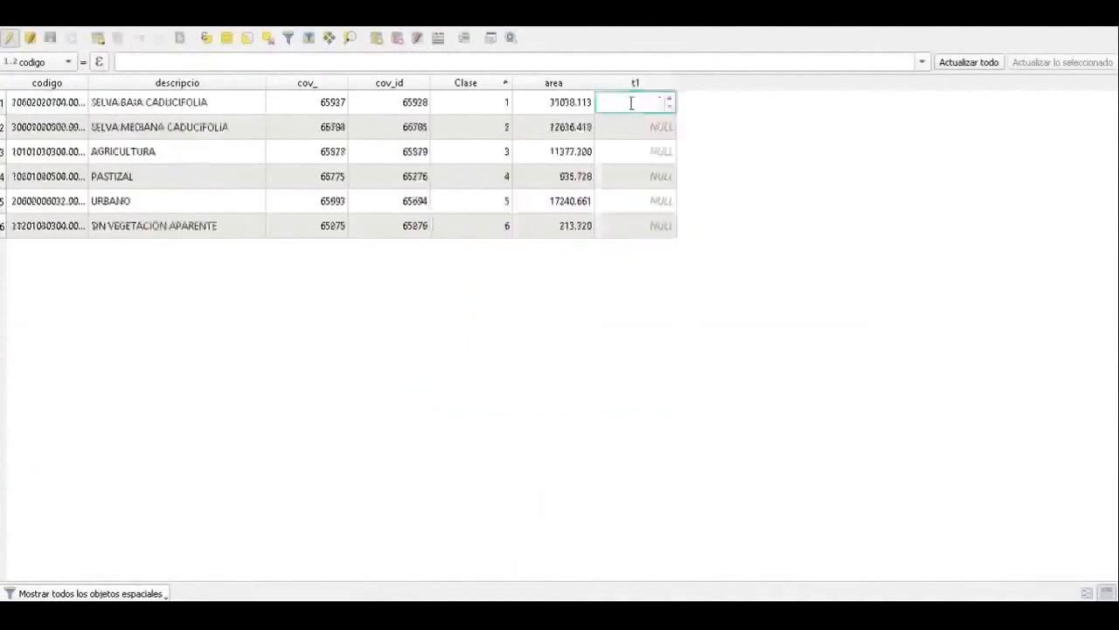
{"action": "type", "text": "10"}
{"action": "key", "text": "Return"}
{"action": "type", "text": "20"}
{"action": "key", "text": "Return"}
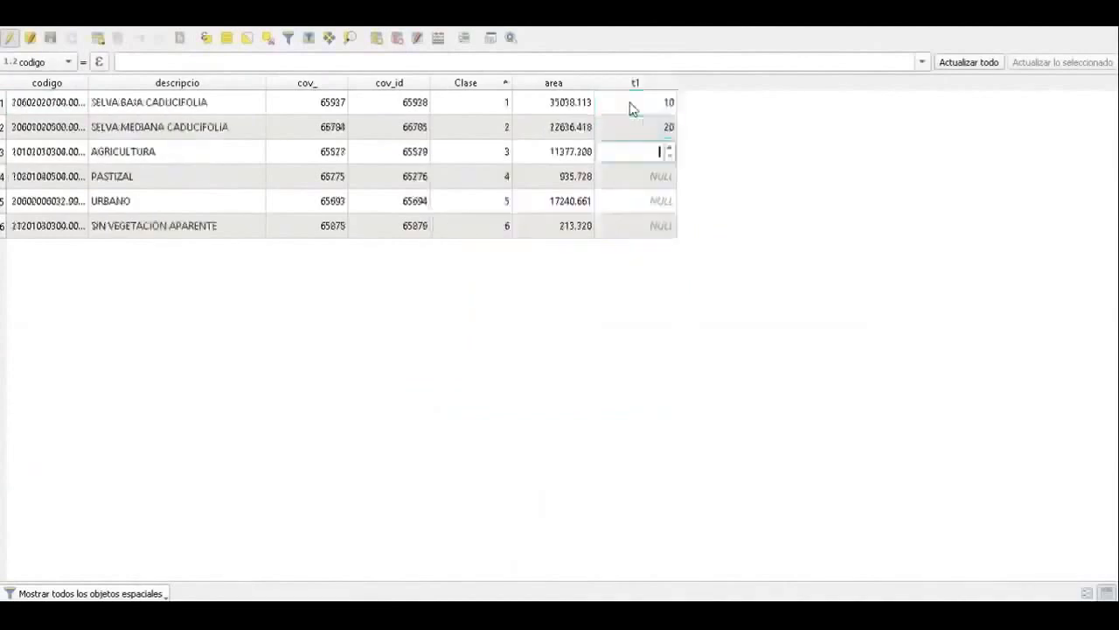
{"action": "type", "text": "30"}
{"action": "left_click", "coordinate": [50, 37]}
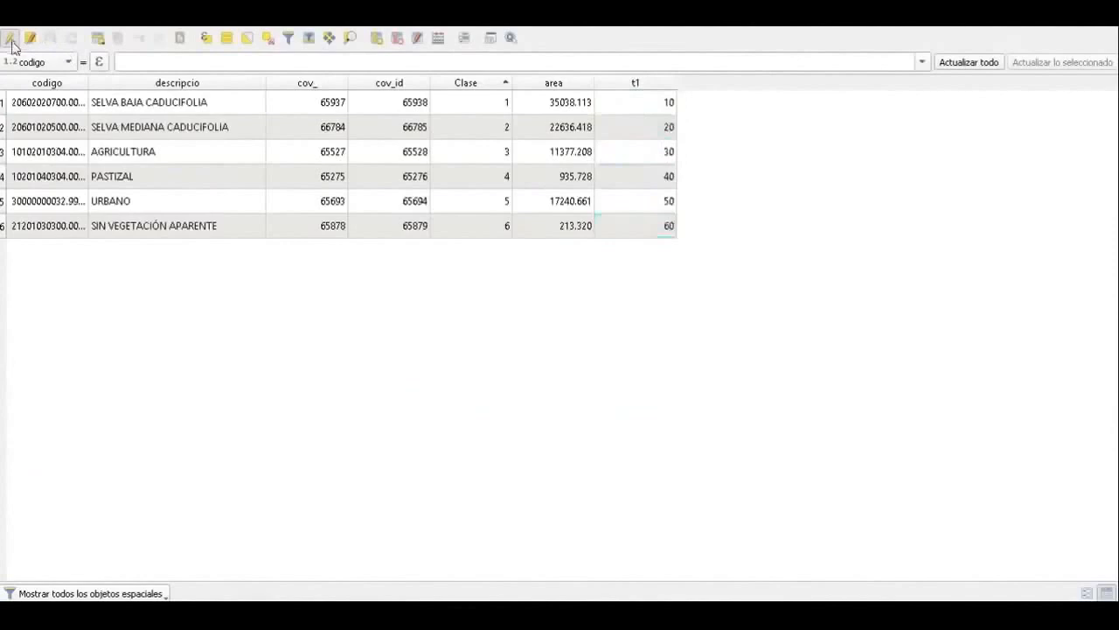
{"action": "left_click", "coordinate": [10, 38]}
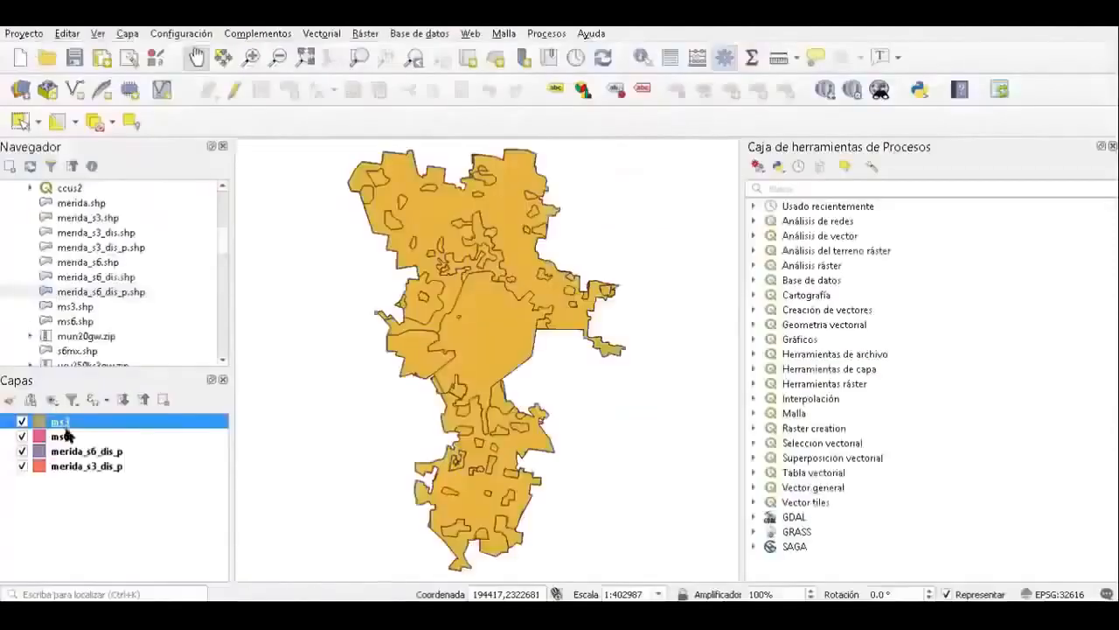
Open the ms6 attribute table for editing and add an integer field named t2 with length 10
{"action": "left_click", "coordinate": [65, 434]}
{"action": "right_click", "coordinate": [65, 435]}
{"action": "left_click", "coordinate": [114, 269]}
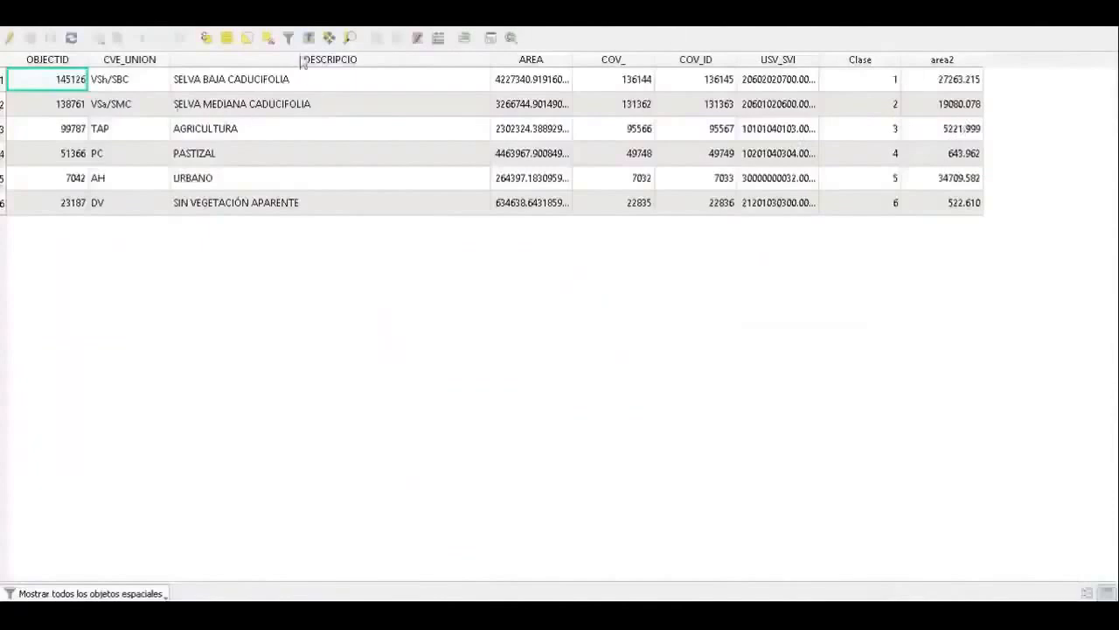
{"action": "key", "text": "ctrl+e"}
{"action": "left_click", "coordinate": [396, 39]}
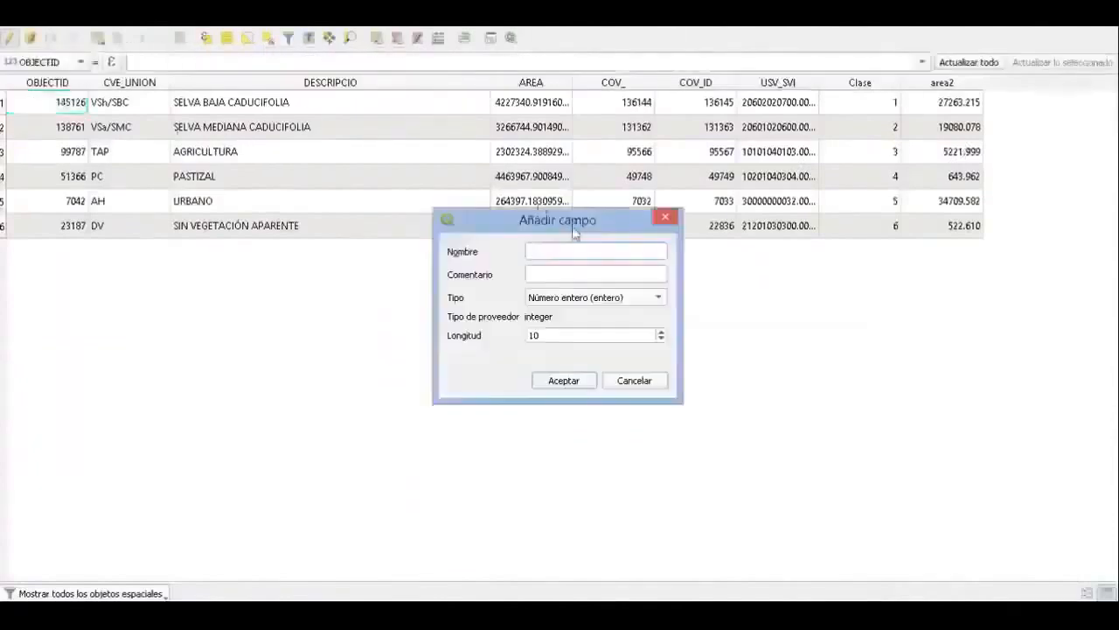
{"action": "type", "text": "ha"}
{"action": "left_click", "coordinate": [563, 381]}
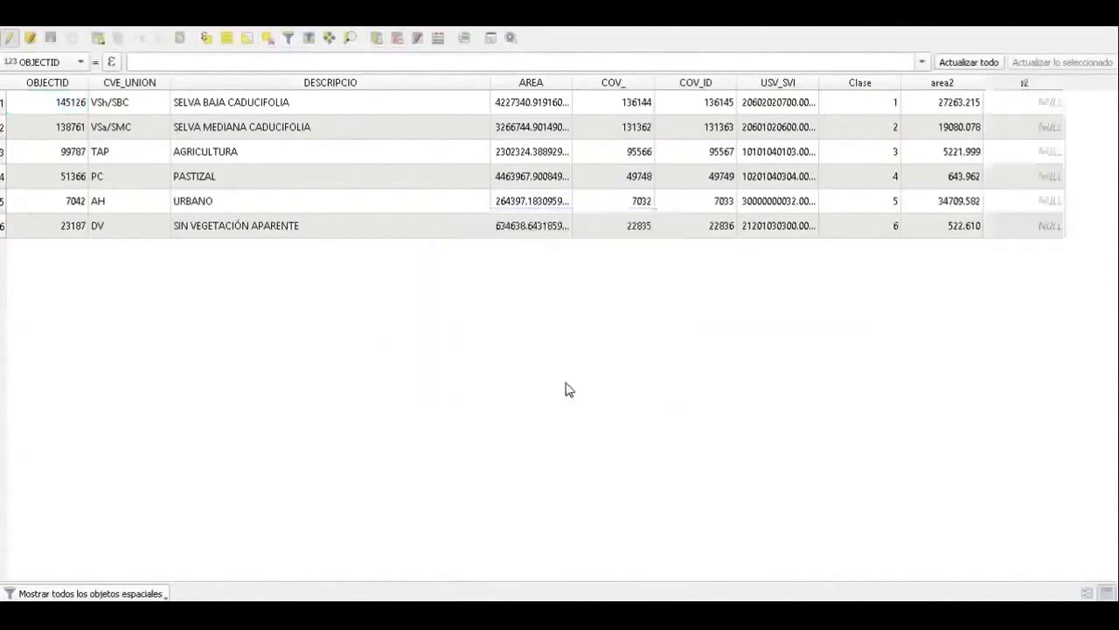
Fill the ms6 t2 field with the values 1 to 6, matching each row's Clase
{"action": "double_click", "coordinate": [1039, 103]}
{"action": "type", "text": "1"}
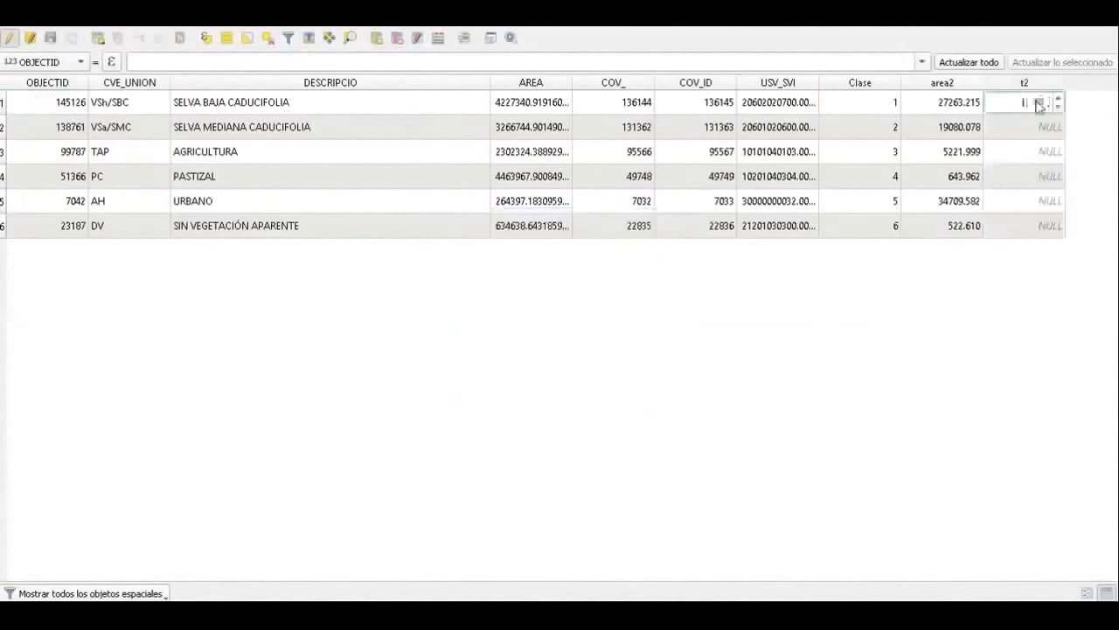
{"action": "key", "text": "Return"}
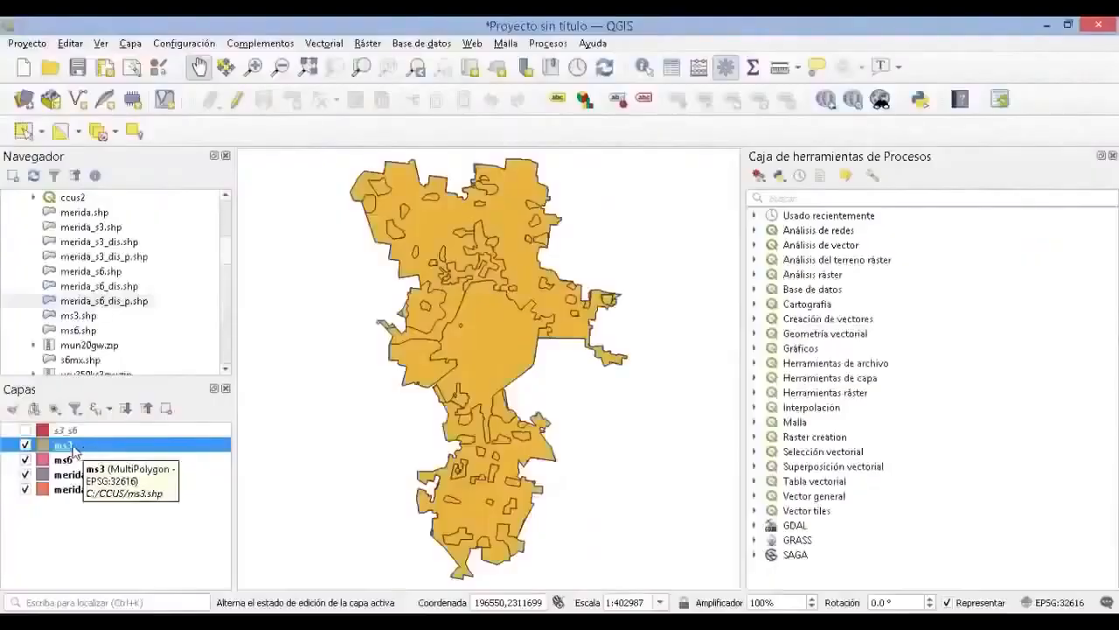
Open the ms3 and ms6 attribute files from the CCUS folder in LibreOffice Calc with the Unicode (UTF-8) character set
{"action": "left_click", "coordinate": [75, 462]}
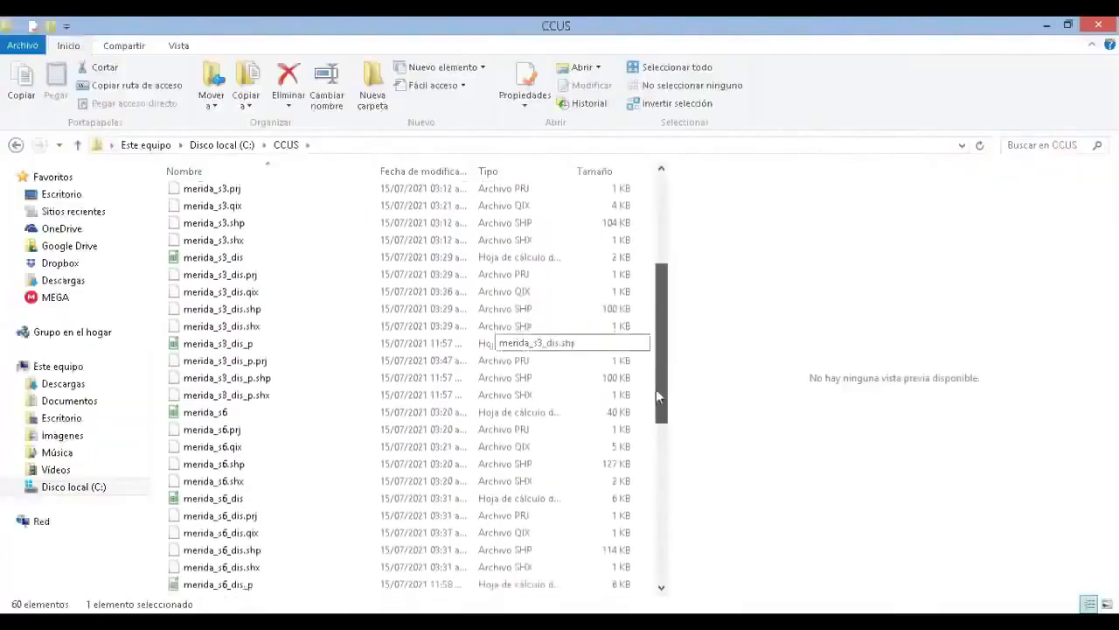
{"action": "scroll", "coordinate": [656, 391], "scroll_direction": "down", "scroll_amount": 1}
{"action": "left_click_drag", "start_coordinate": [653, 407], "coordinate": [638, 537]}
{"action": "left_click", "coordinate": [207, 291]}
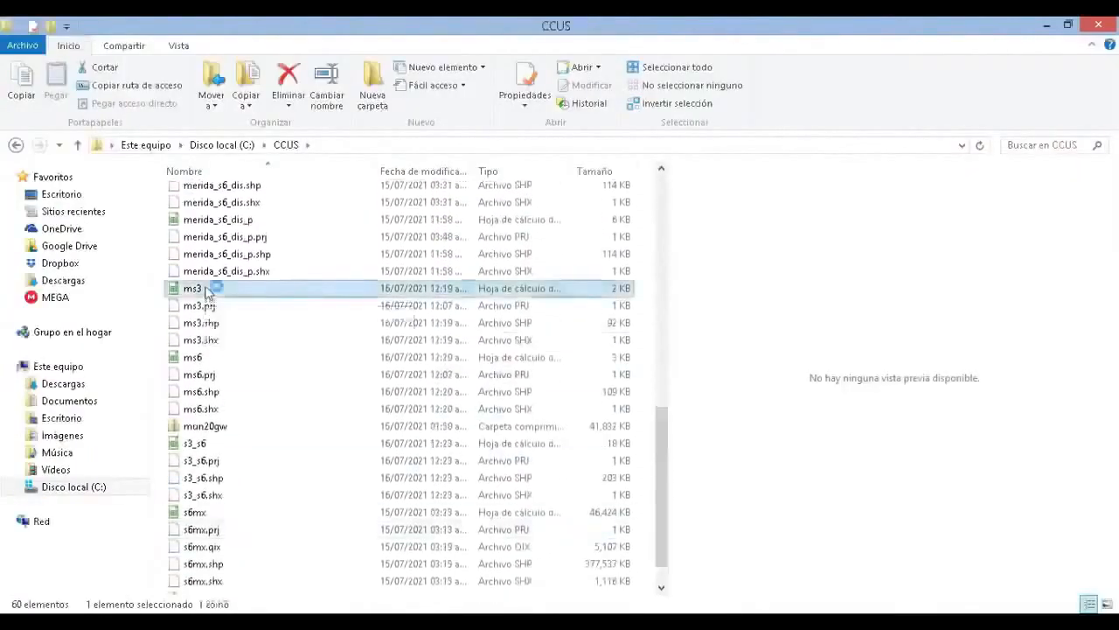
{"action": "left_click", "coordinate": [198, 360]}
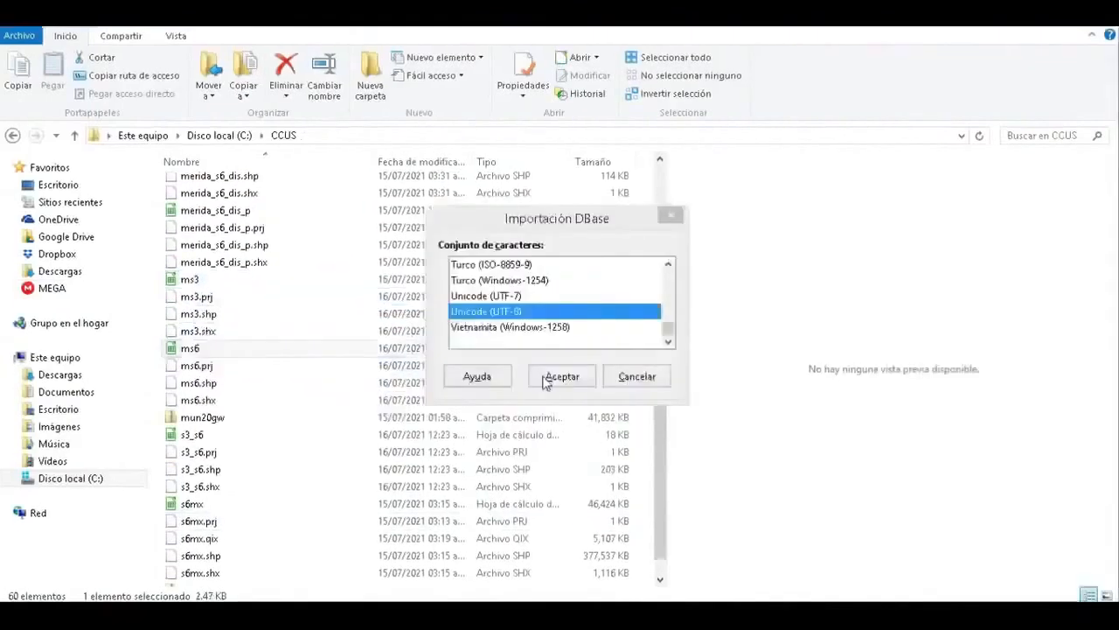
{"action": "left_click", "coordinate": [547, 381]}
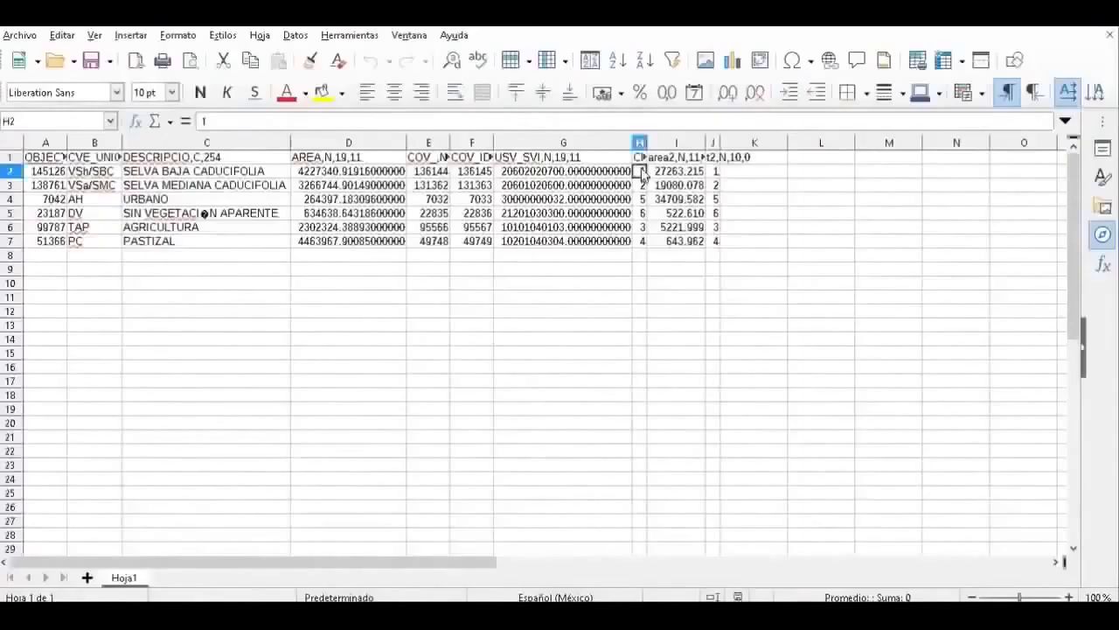
Copy the Clase and area2 values in H2:I7 of the ms6 spreadsheet
{"action": "left_click_drag", "start_coordinate": [641, 171], "coordinate": [670, 249]}
{"action": "right_click", "coordinate": [670, 220]}
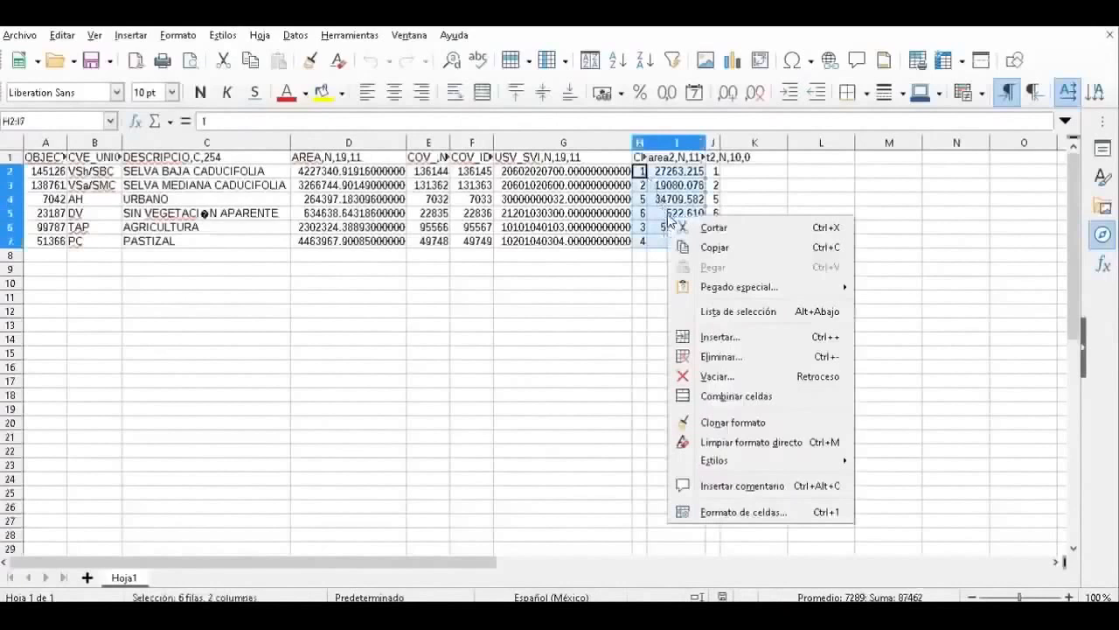
{"action": "left_click", "coordinate": [682, 246]}
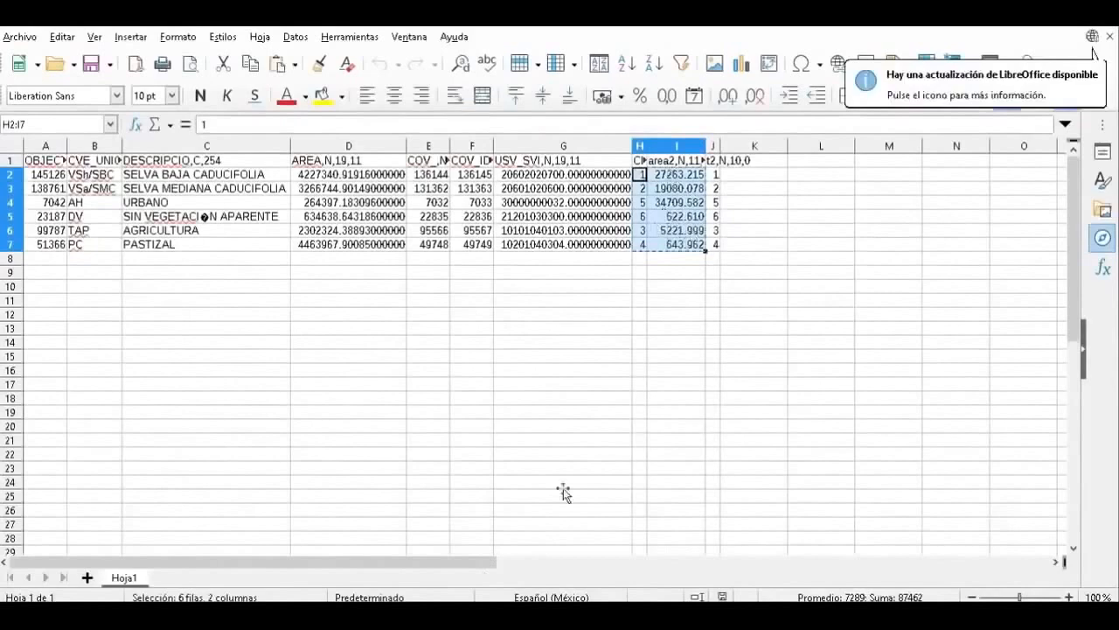
Copy the Clase and area values in E2:F7 of the ms3 spreadsheet into the Excel Clases sheet, starting at cell O2
{"action": "left_click_drag", "start_coordinate": [414, 171], "coordinate": [444, 241]}
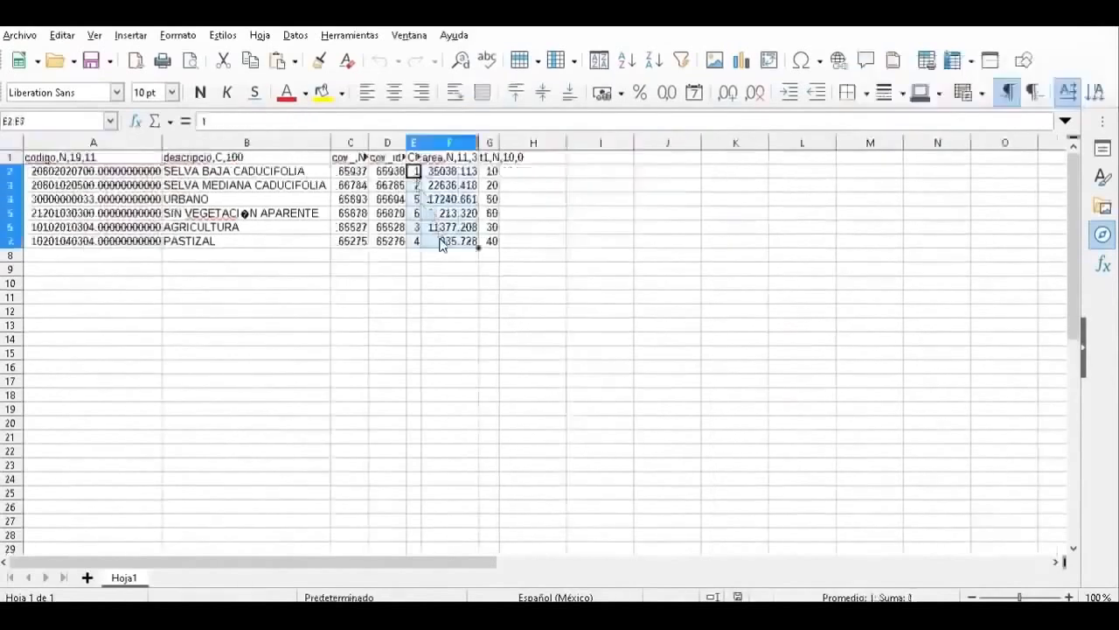
{"action": "right_click", "coordinate": [439, 235]}
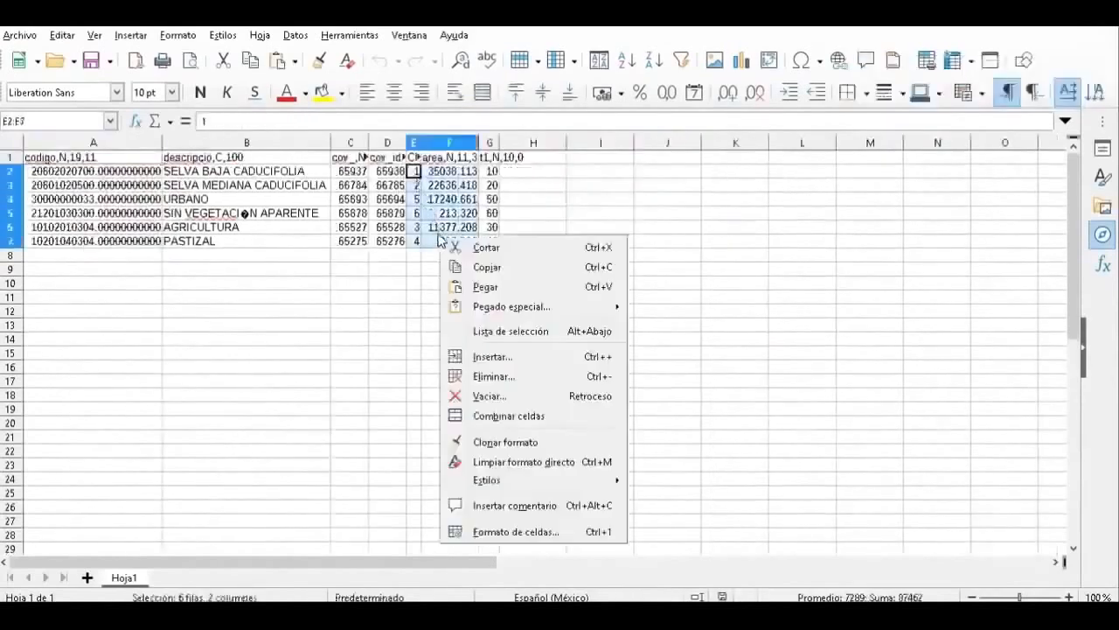
{"action": "left_click", "coordinate": [487, 268]}
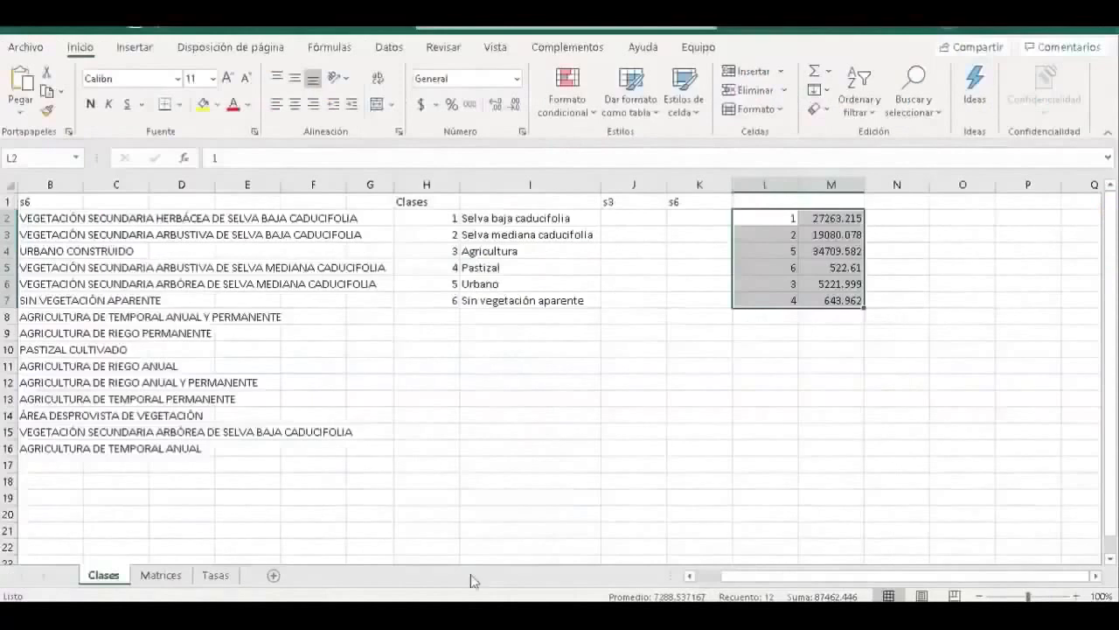
{"action": "left_click", "coordinate": [962, 218]}
{"action": "key", "text": "ctrl+v"}
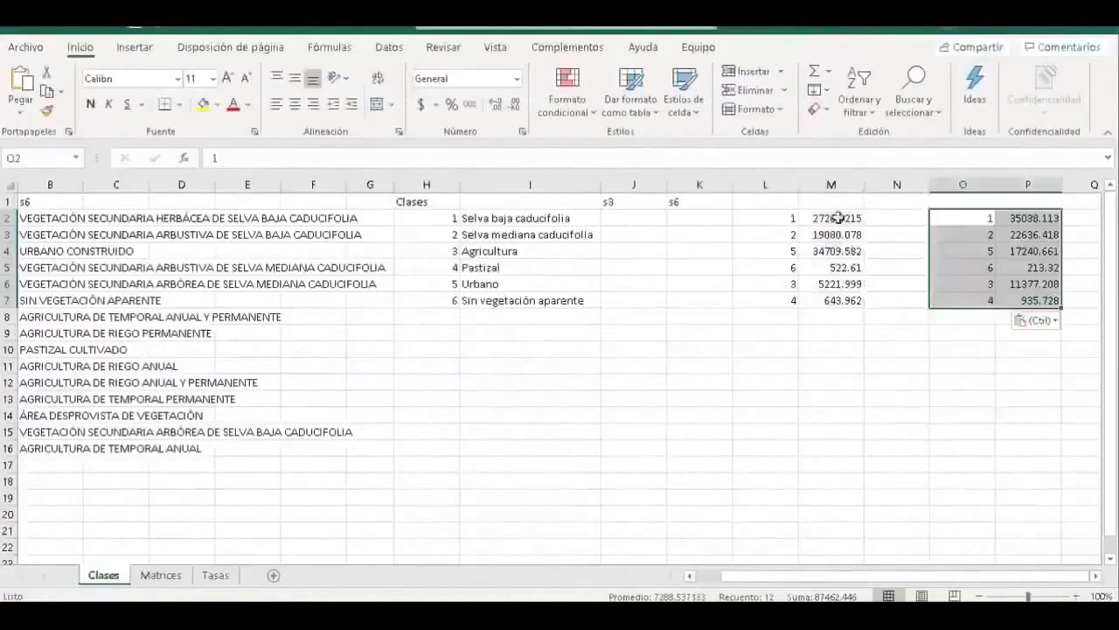
Copy the areas of classes 1 to 4 from columns P and M into the s3 and s6 columns, cells J2:K5
{"action": "left_click_drag", "start_coordinate": [830, 215], "coordinate": [837, 234]}
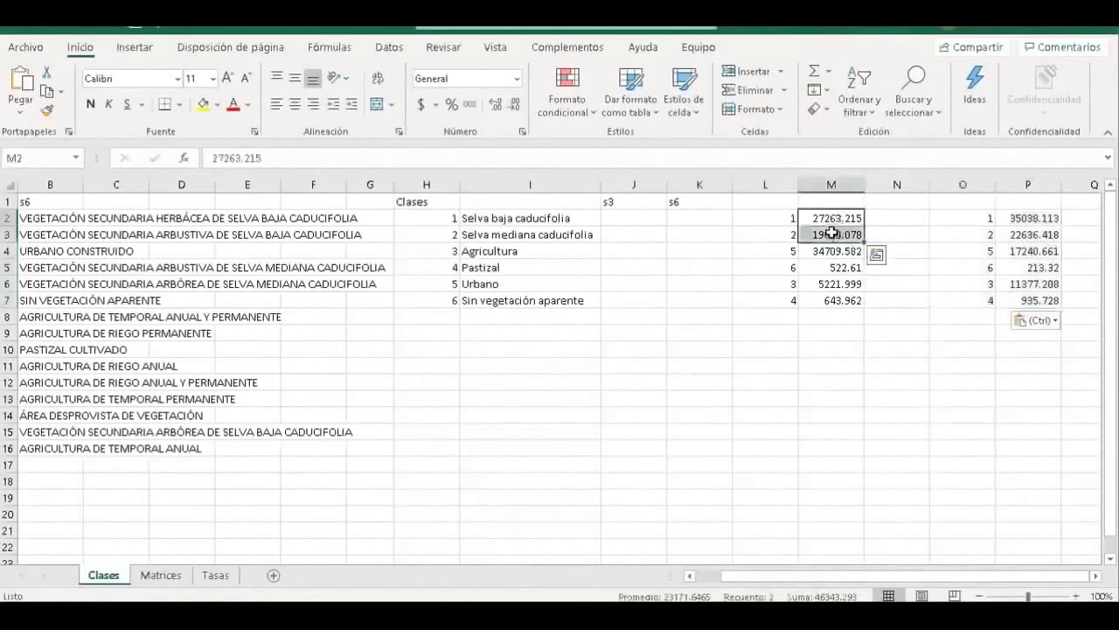
{"action": "right_click", "coordinate": [831, 233]}
{"action": "left_click", "coordinate": [885, 178]}
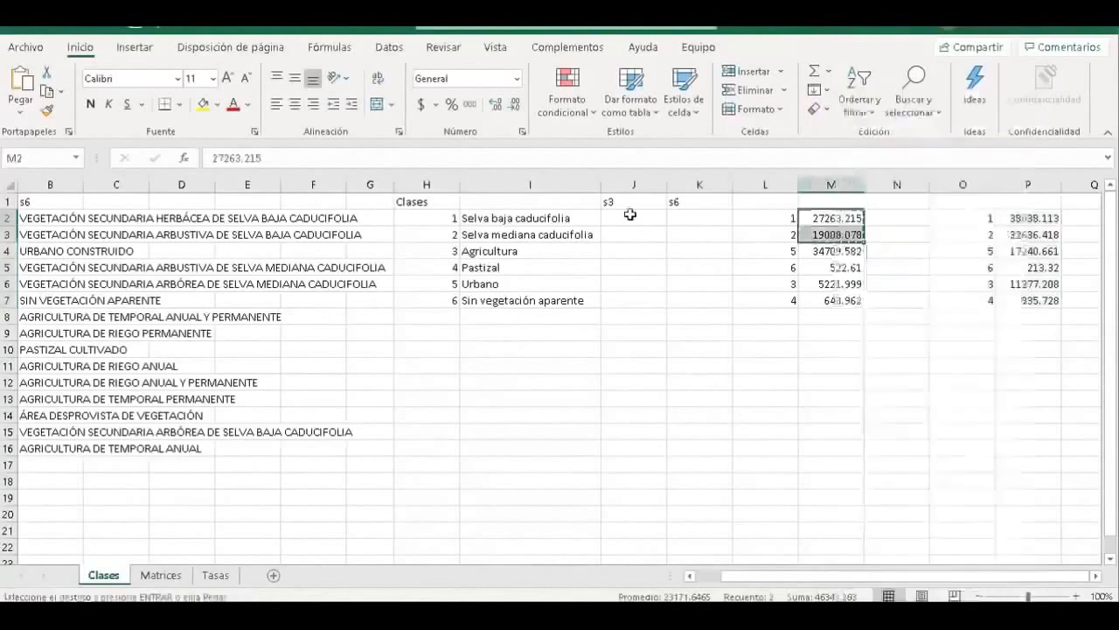
{"action": "right_click", "coordinate": [707, 218]}
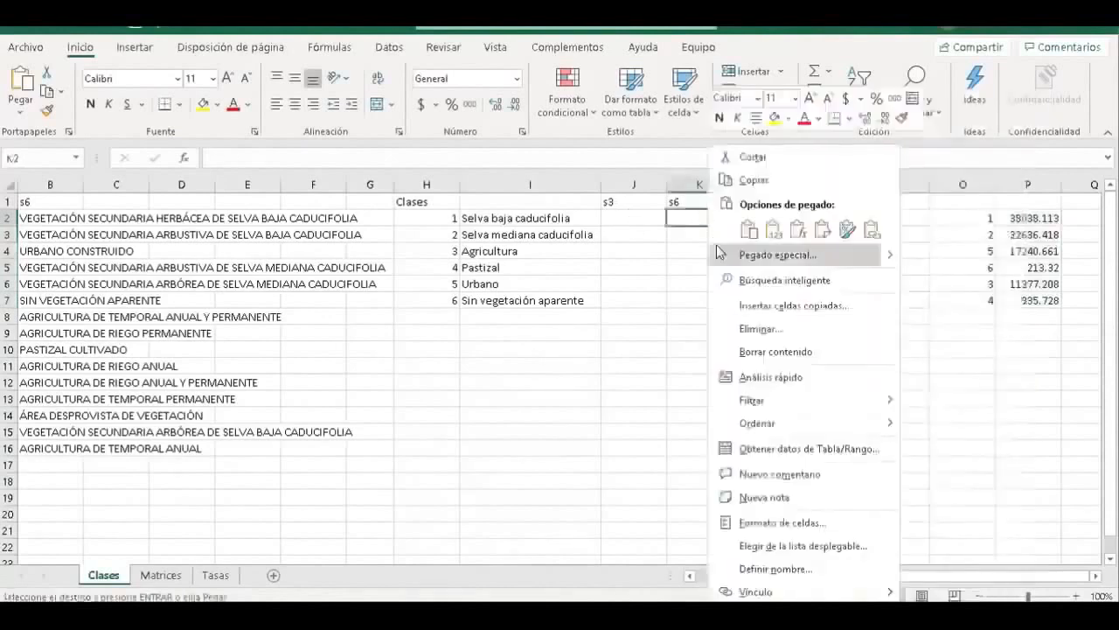
{"action": "left_click", "coordinate": [770, 220]}
{"action": "left_click_drag", "start_coordinate": [1027, 218], "coordinate": [1027, 234]}
{"action": "right_click", "coordinate": [629, 217]}
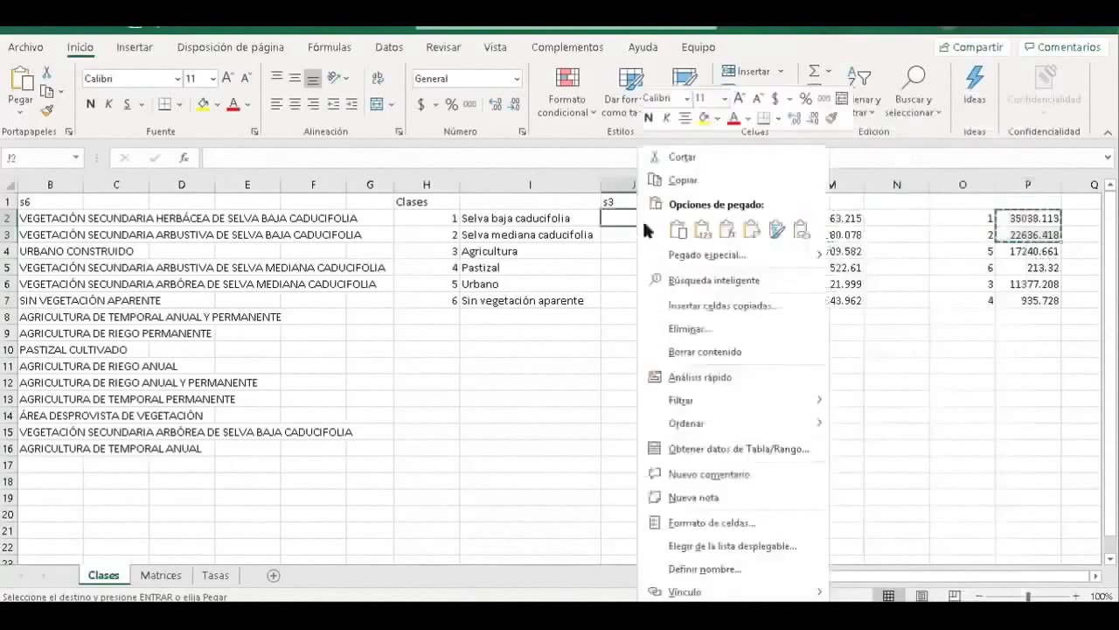
{"action": "left_click", "coordinate": [691, 226]}
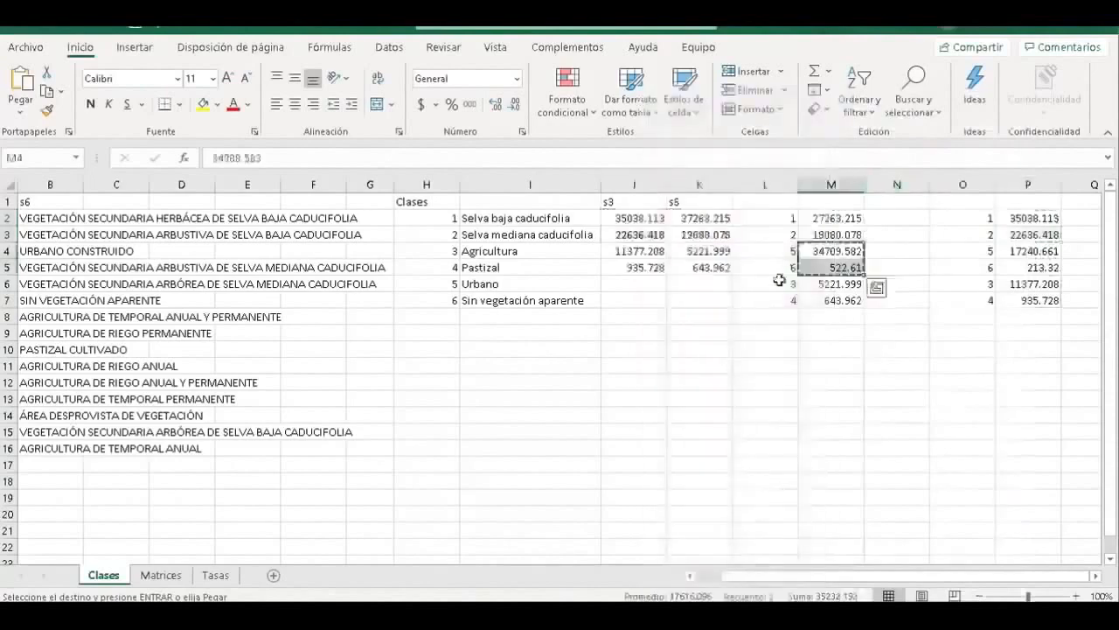
Copy the areas of classes 5 and 6 from P4:P5 and M4:M5 into the s3 and s6 columns, cells J6:K7
{"action": "right_click", "coordinate": [705, 284]}
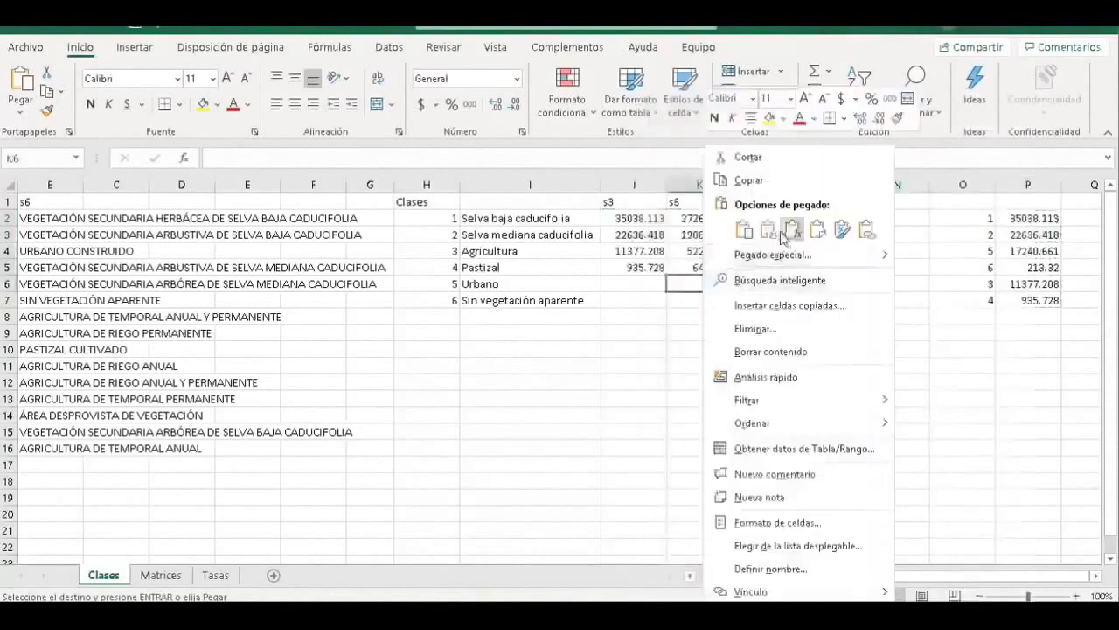
{"action": "left_click", "coordinate": [798, 229]}
{"action": "left_click_drag", "start_coordinate": [1028, 251], "coordinate": [1027, 268]}
{"action": "right_click", "coordinate": [1032, 267]}
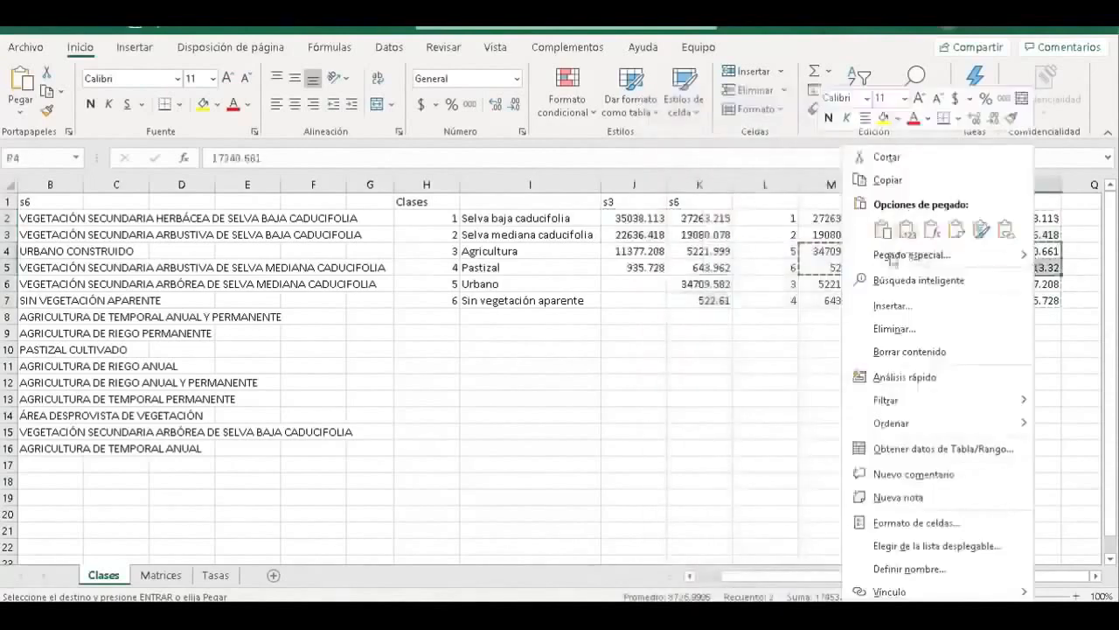
{"action": "left_click", "coordinate": [887, 179]}
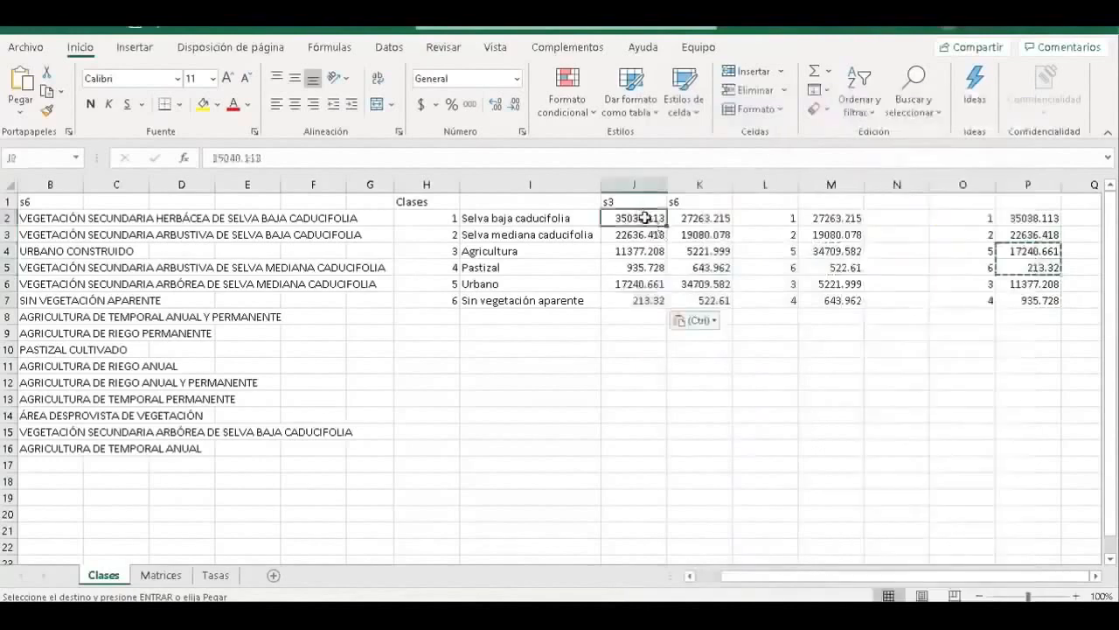
Copy the s3 and s6 areas in J2:K7 into the 2002 and 2014 surface columns of the Tasas sheet, starting at C3
{"action": "left_click_drag", "start_coordinate": [645, 217], "coordinate": [704, 300]}
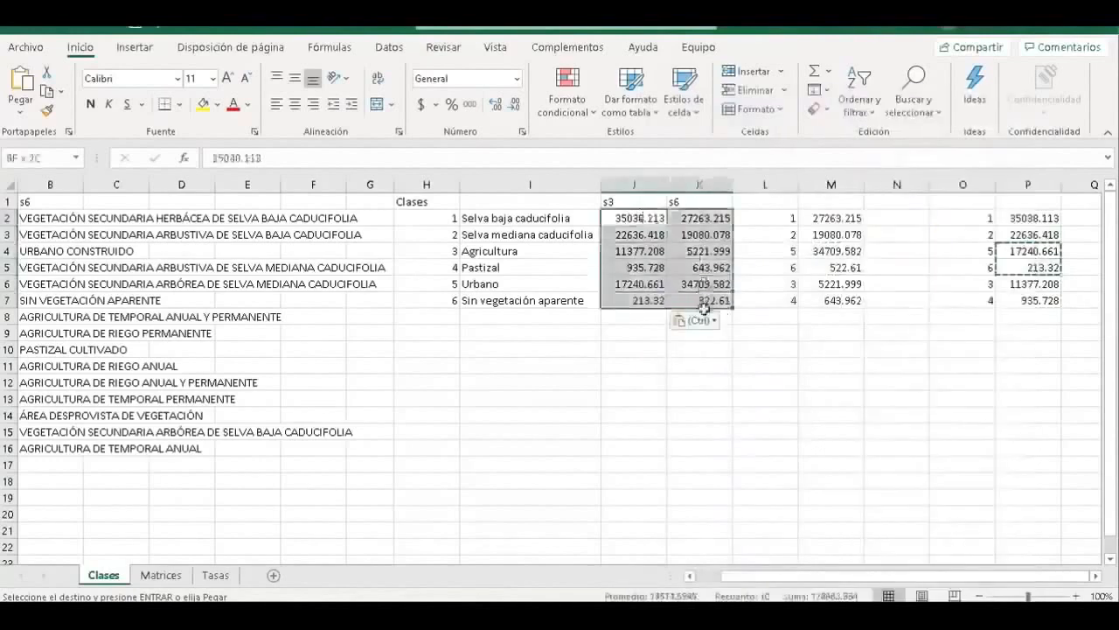
{"action": "right_click", "coordinate": [699, 269]}
{"action": "left_click", "coordinate": [739, 180]}
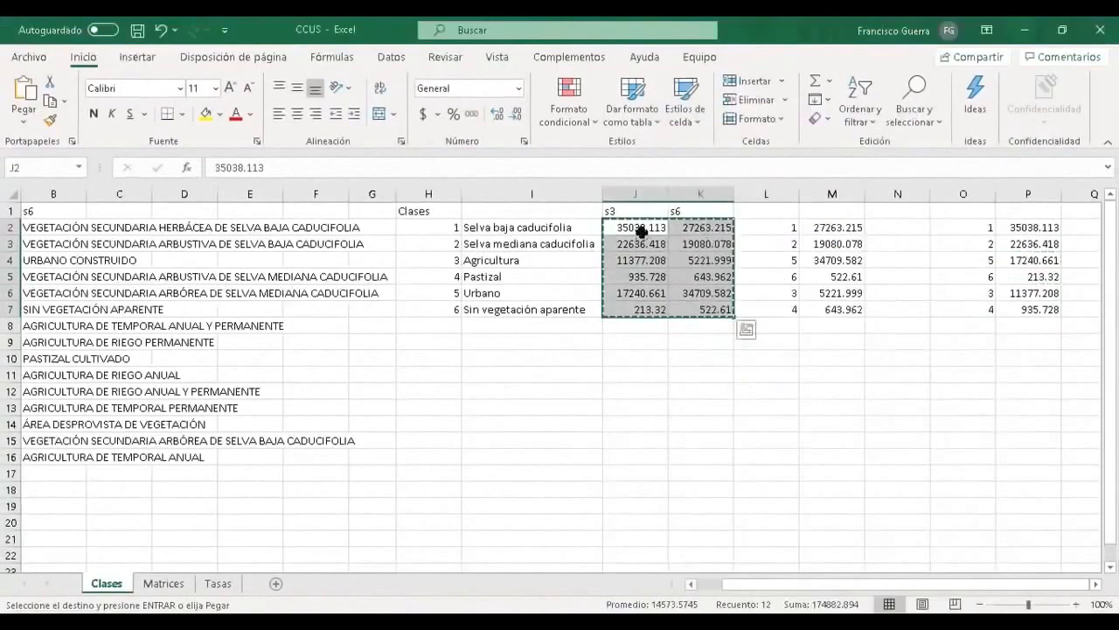
{"action": "right_click", "coordinate": [644, 230]}
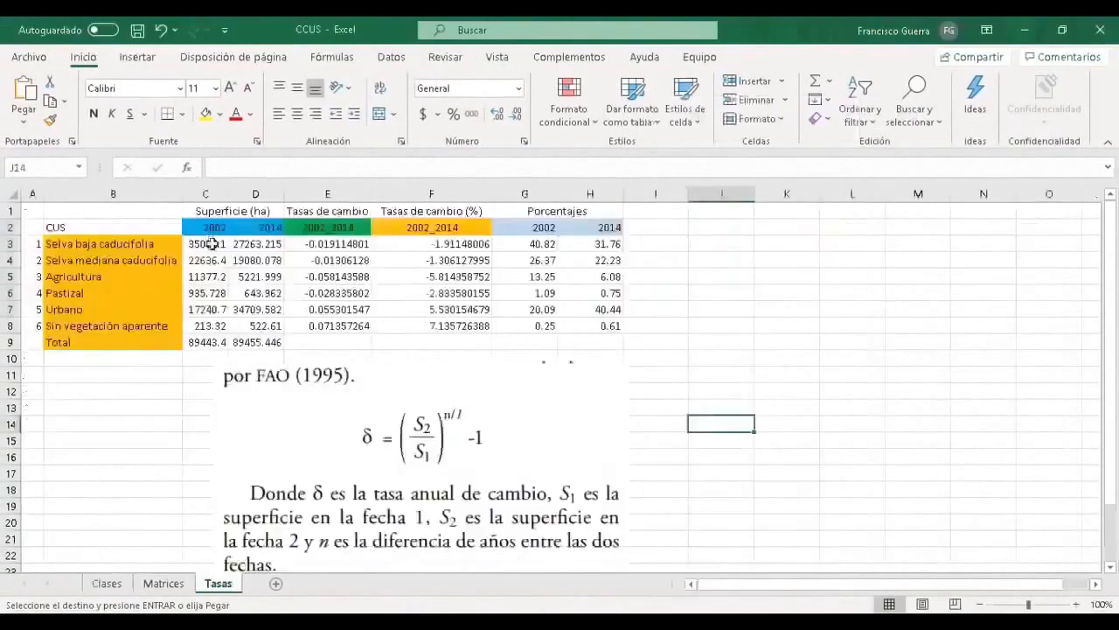
{"action": "right_click", "coordinate": [211, 244]}
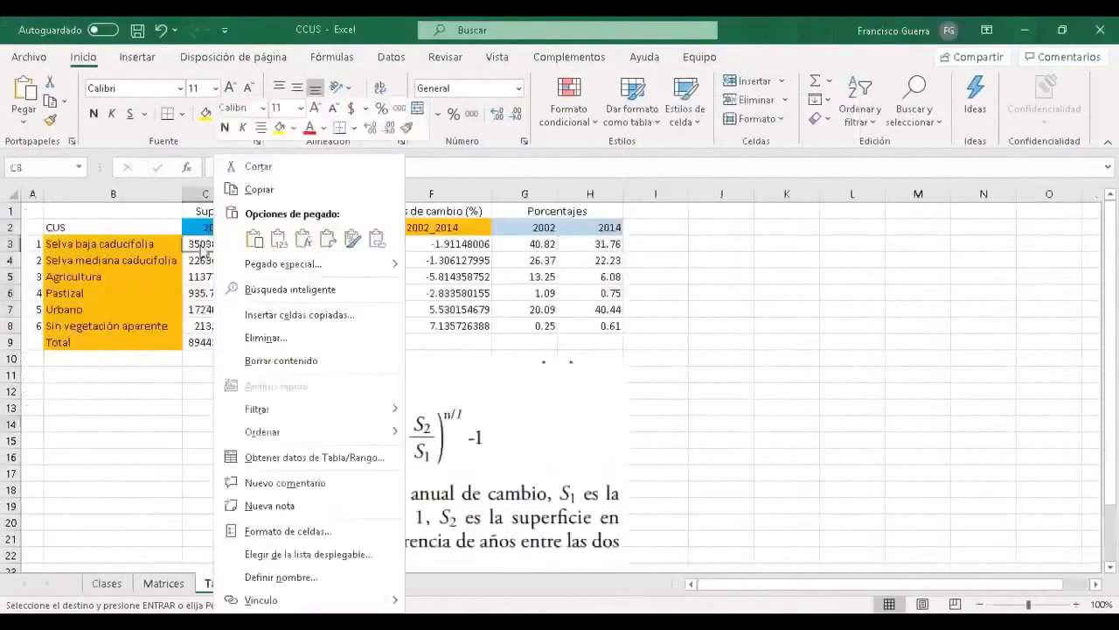
{"action": "left_click", "coordinate": [262, 241]}
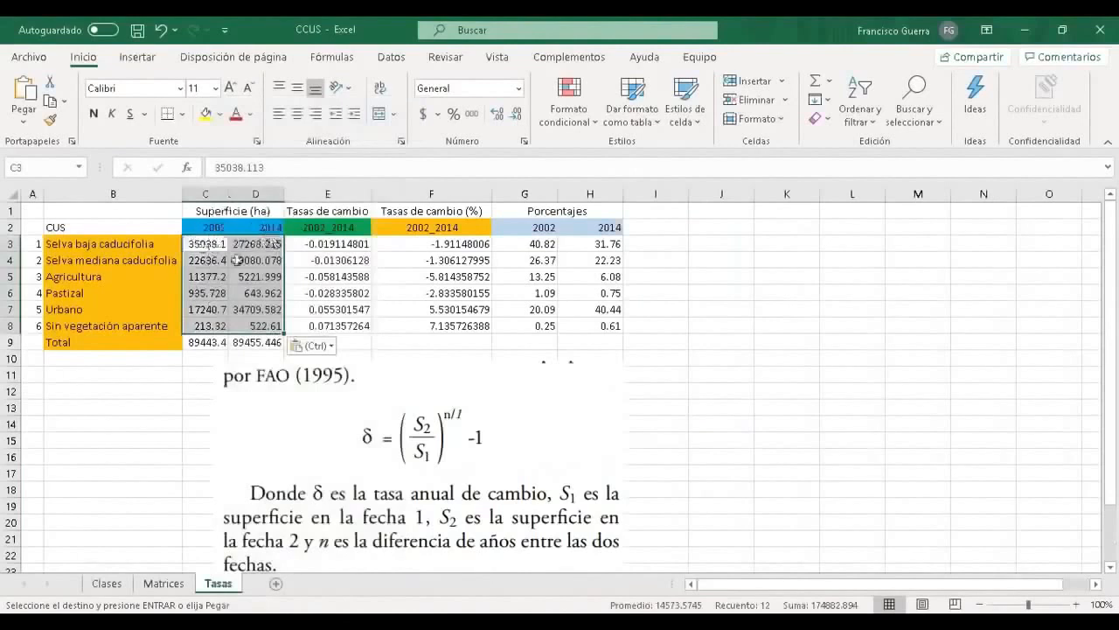
Examine the Tasas sheet formulas for the change rates, the percentage change rates and the 2002 class percentages
{"action": "left_click", "coordinate": [335, 245]}
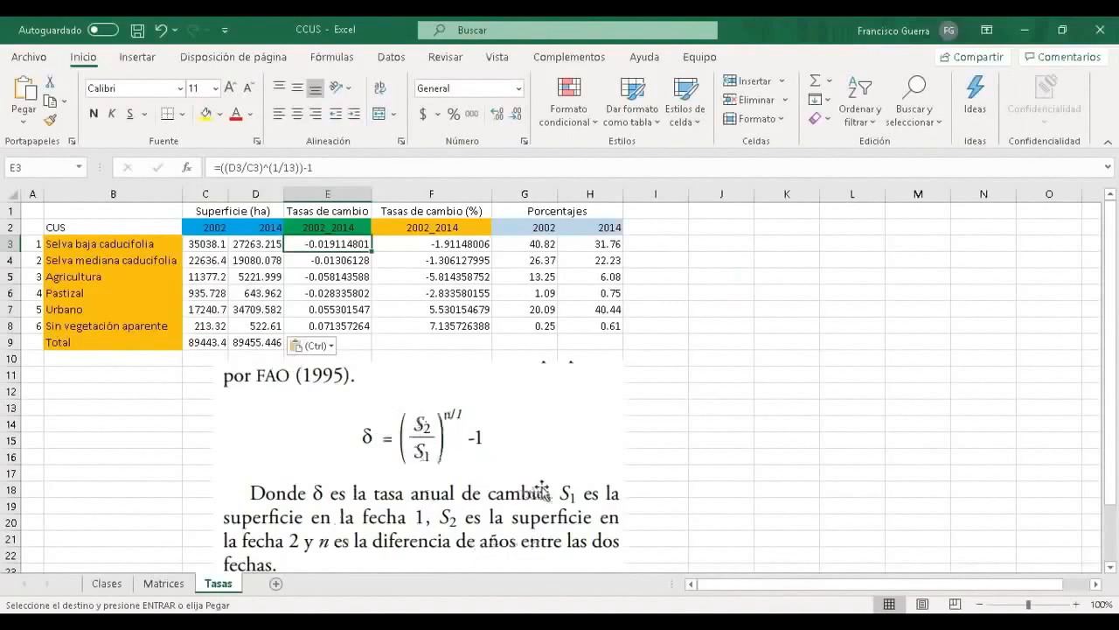
{"action": "left_click", "coordinate": [348, 261]}
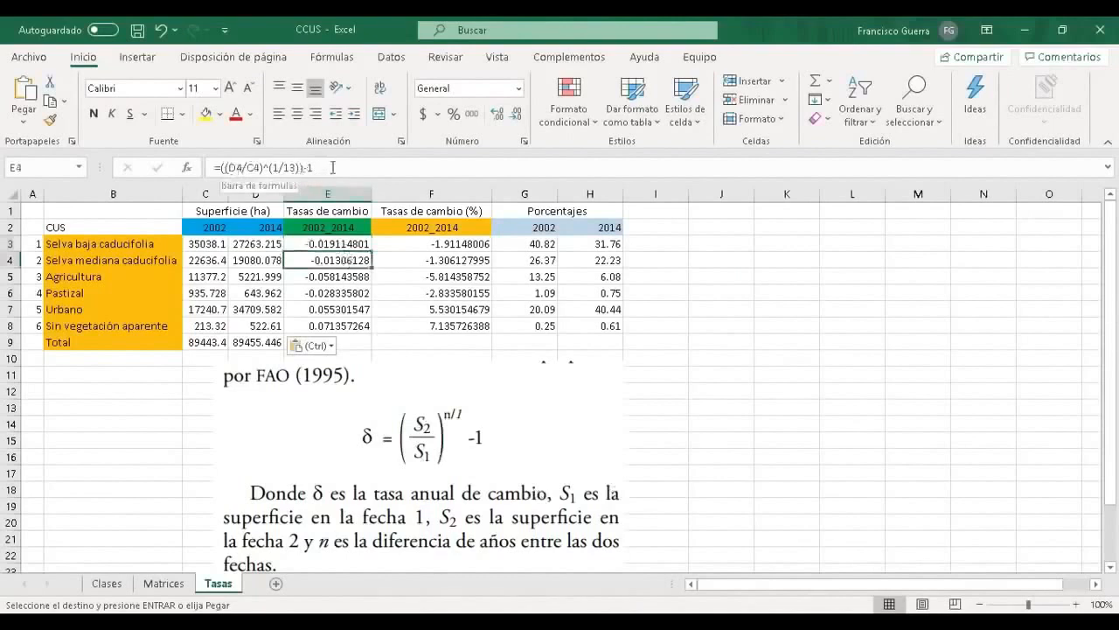
{"action": "left_click", "coordinate": [418, 245]}
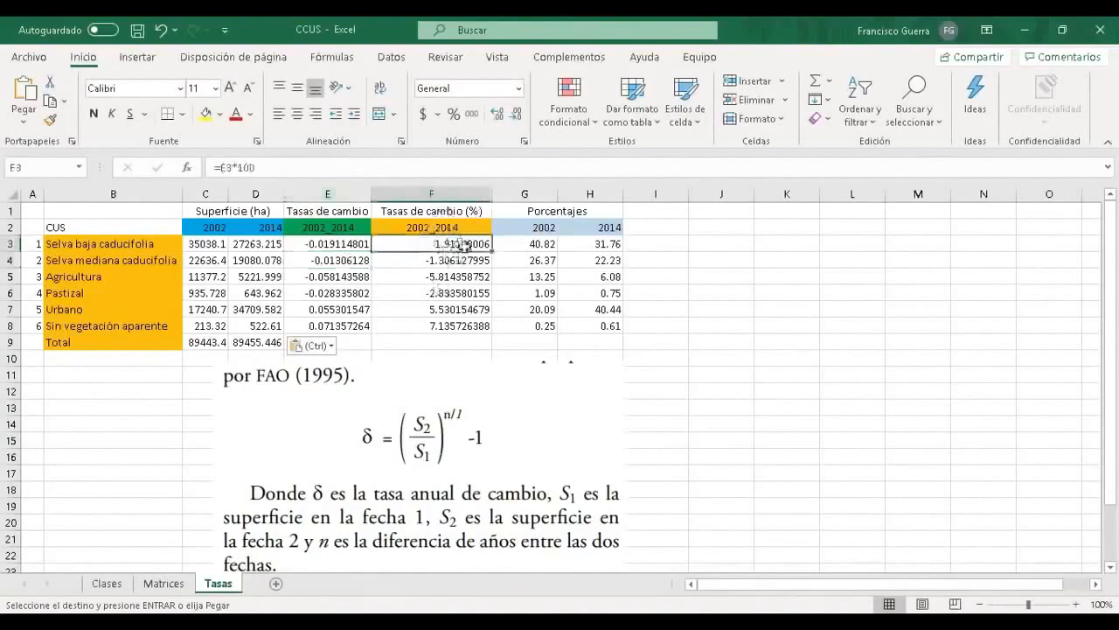
{"action": "key", "text": "Right"}
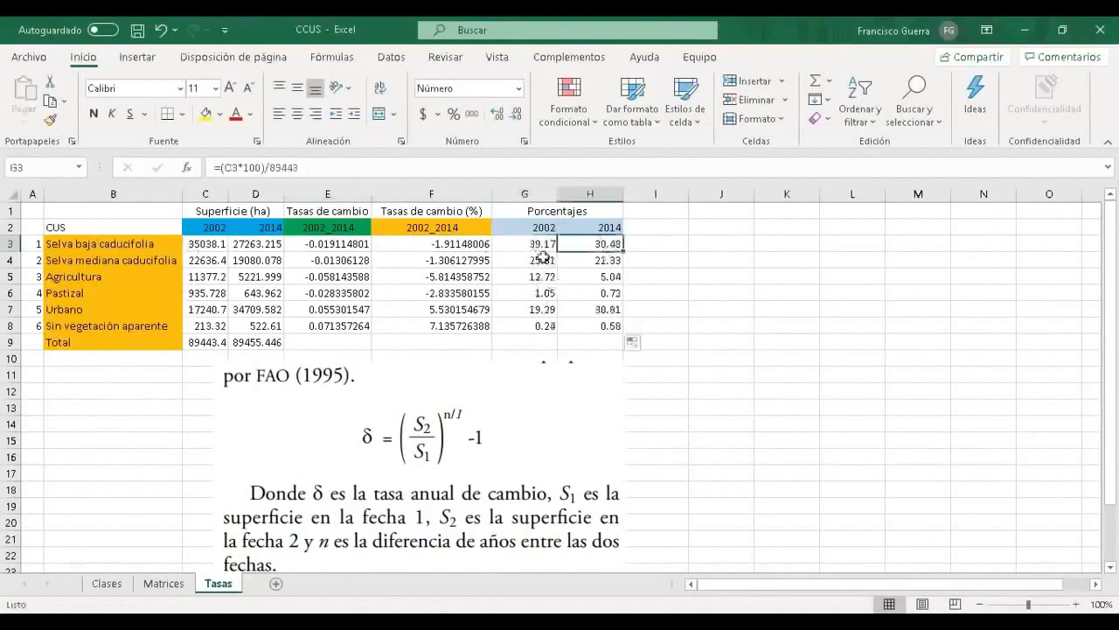
{"action": "left_click", "coordinate": [531, 243]}
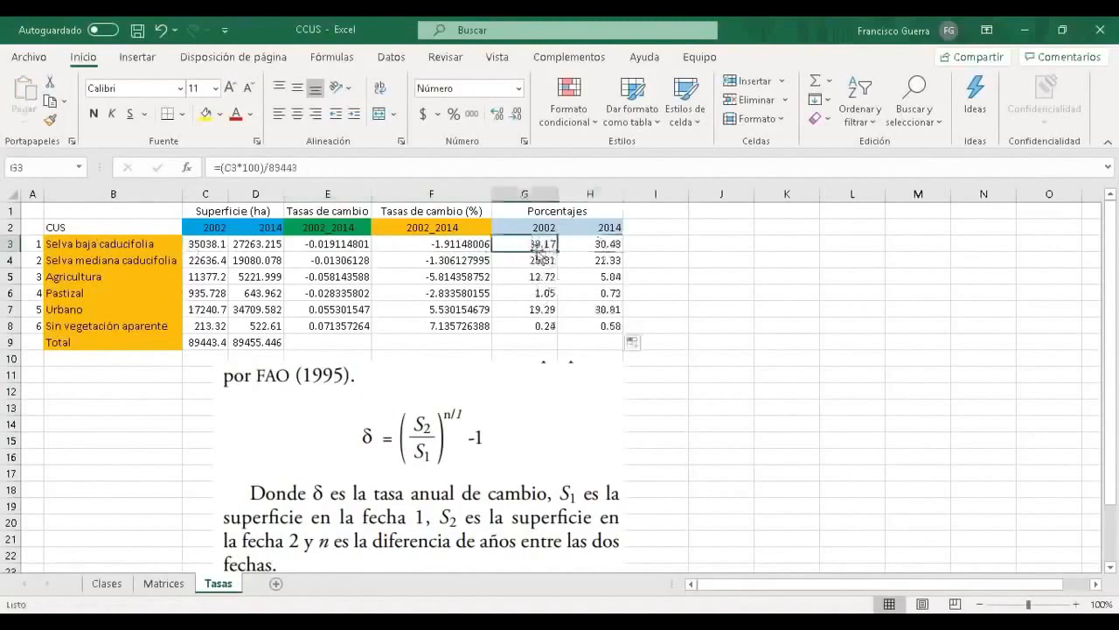
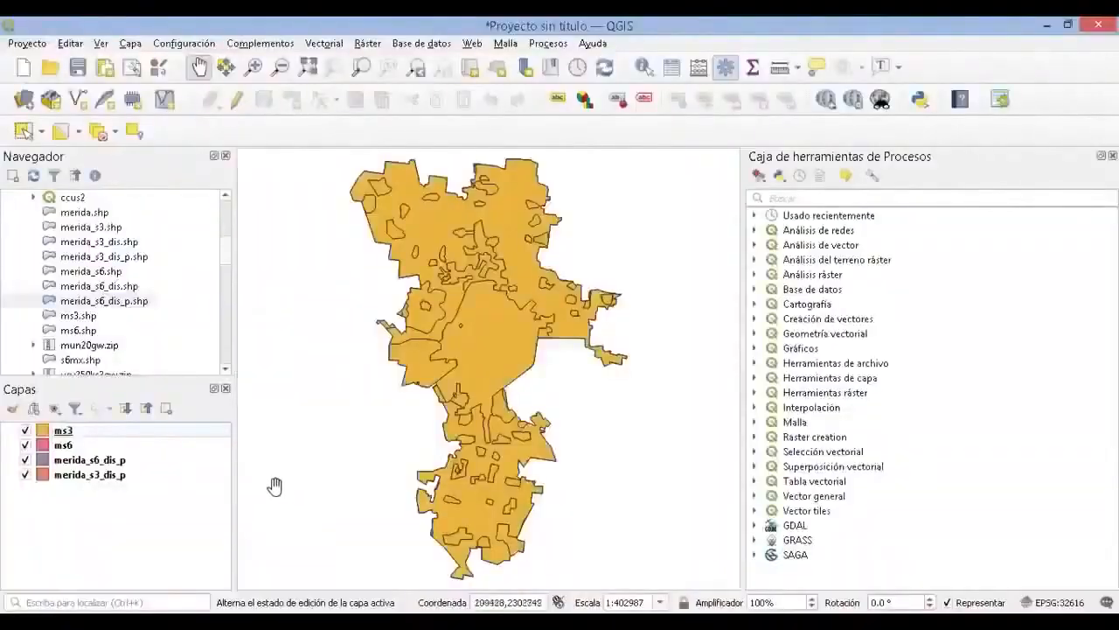
Switch to QGIS and set up the vector overlay Intersection tool with ms3 as input layer and ms6 as overlay layer
{"action": "left_click", "coordinate": [840, 196]}
{"action": "type", "text": "i"}
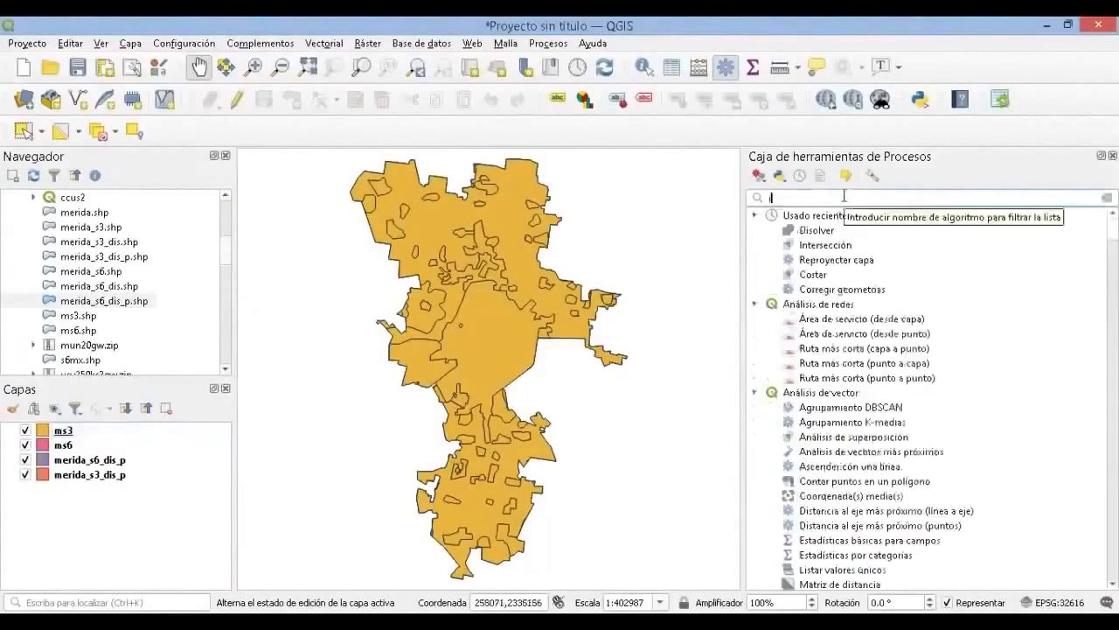
{"action": "type", "text": "nter"}
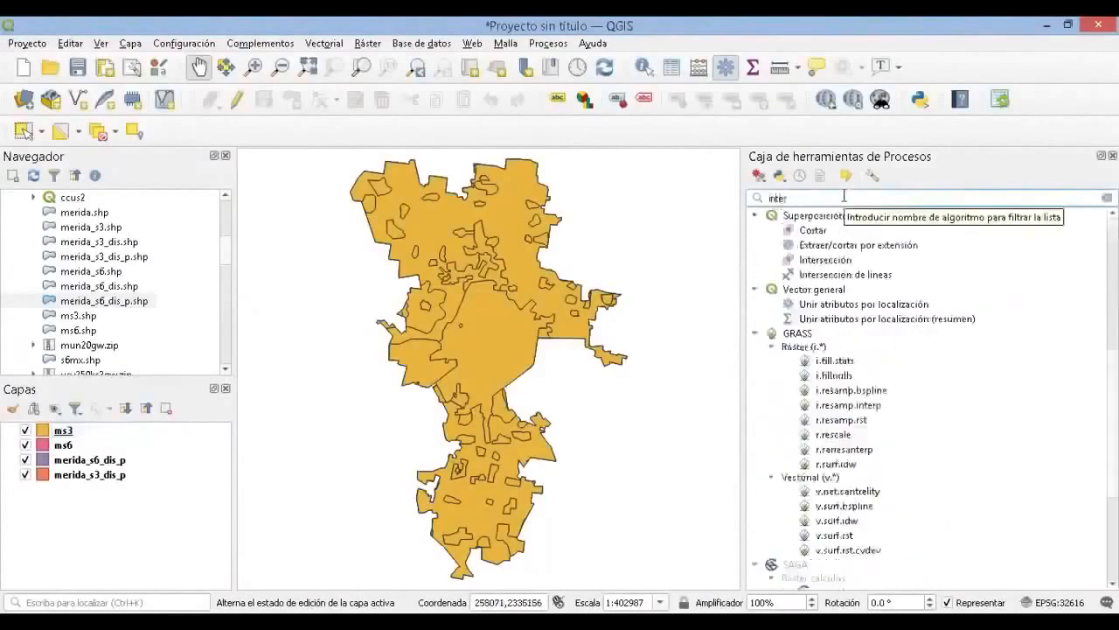
{"action": "type", "text": "s"}
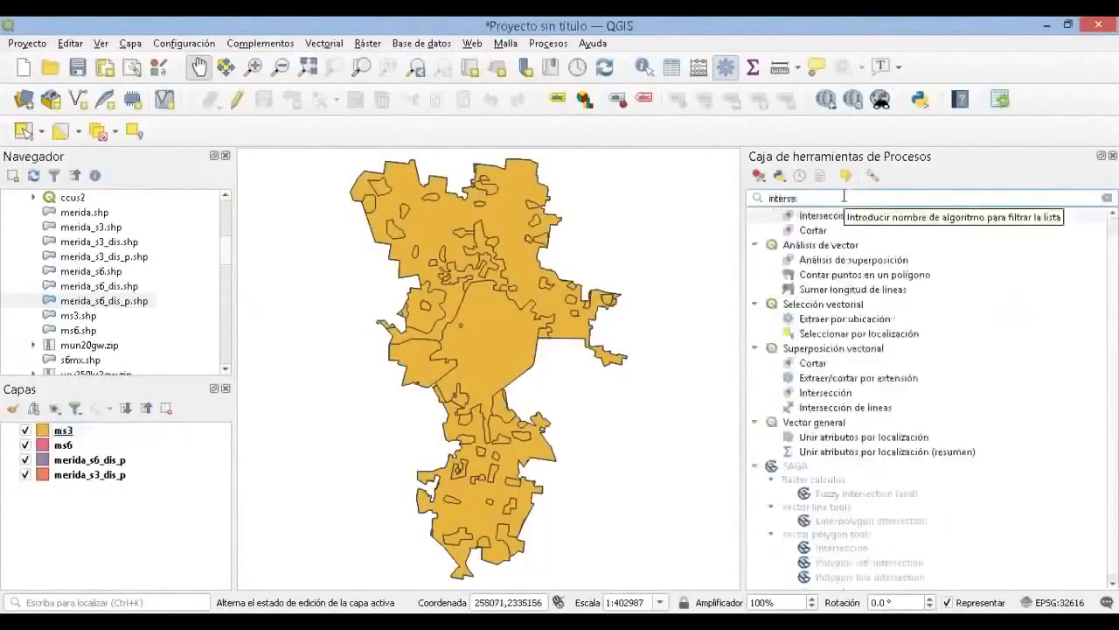
{"action": "left_click", "coordinate": [841, 392]}
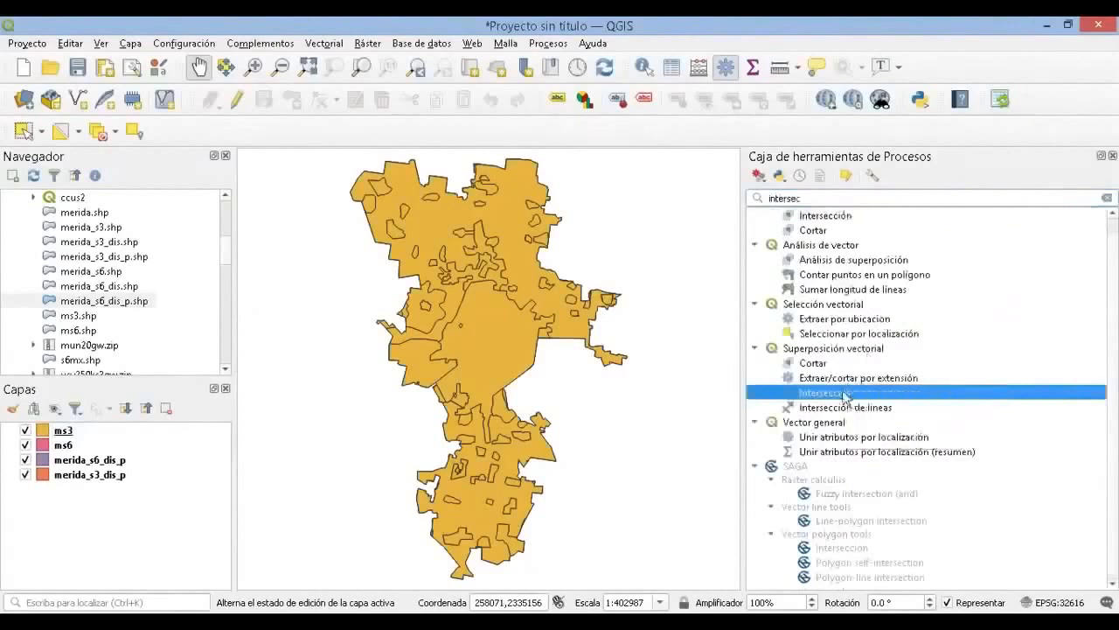
{"action": "double_click", "coordinate": [845, 395]}
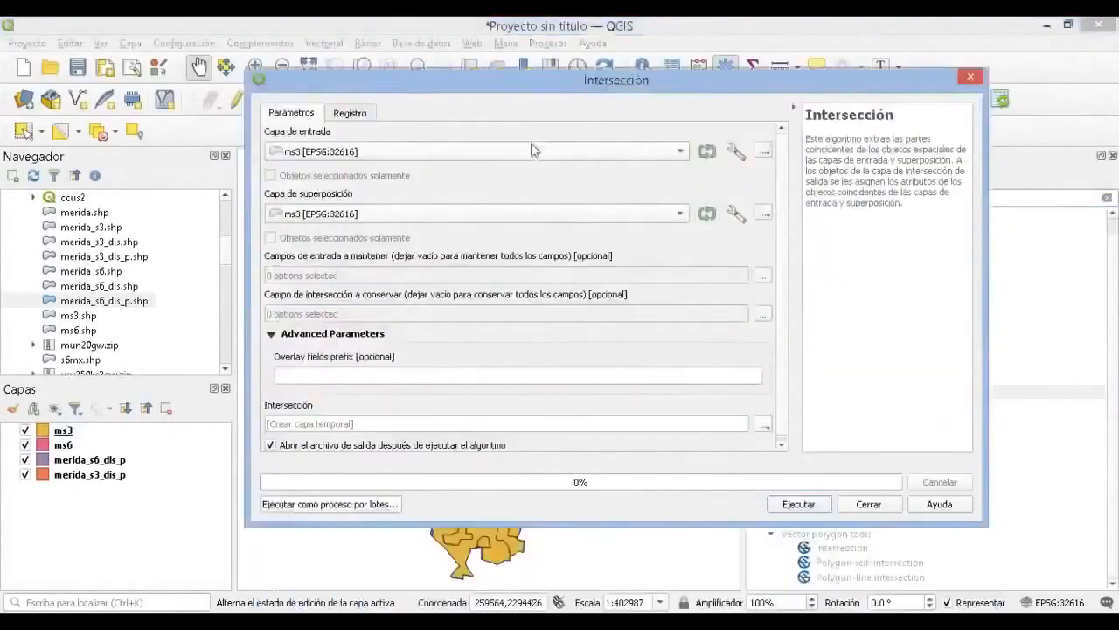
{"action": "left_click", "coordinate": [540, 217]}
{"action": "left_click", "coordinate": [411, 226]}
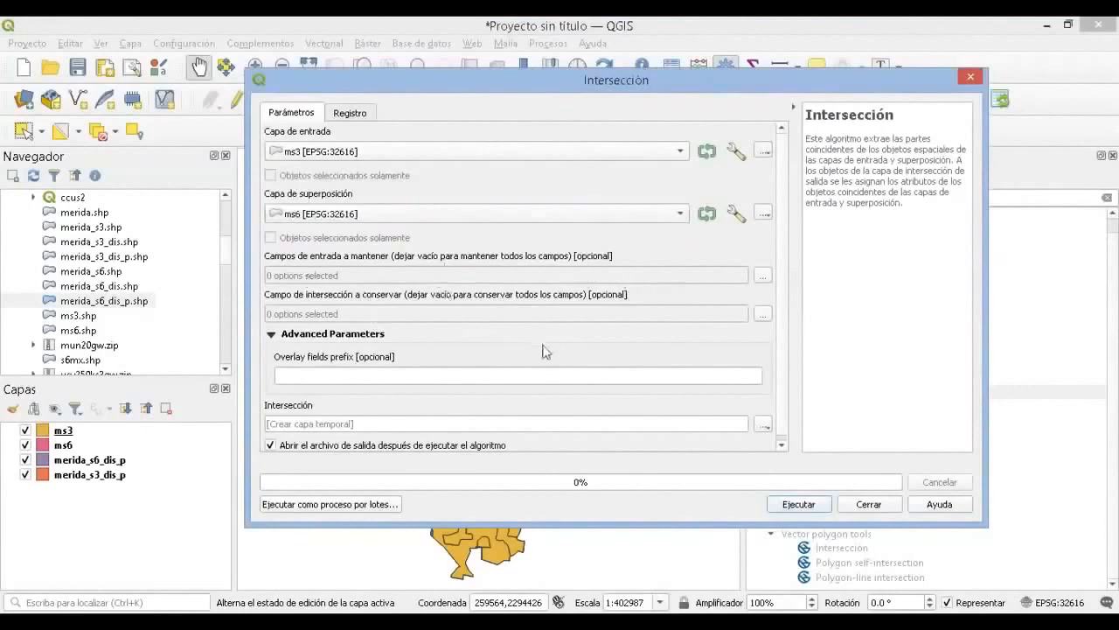
Run the intersection with the output saved as shapefile s3_s6 in the CCUS folder
{"action": "scroll", "coordinate": [770, 402], "scroll_direction": "down", "scroll_amount": 1}
{"action": "left_click", "coordinate": [761, 423]}
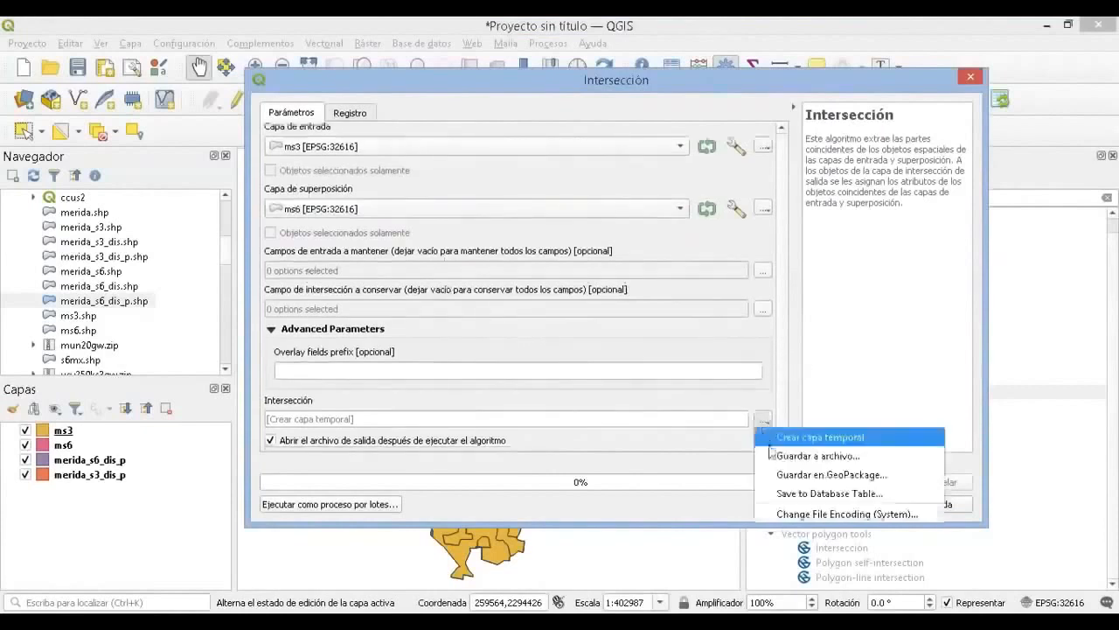
{"action": "left_click", "coordinate": [818, 455]}
{"action": "type", "text": "s3_"}
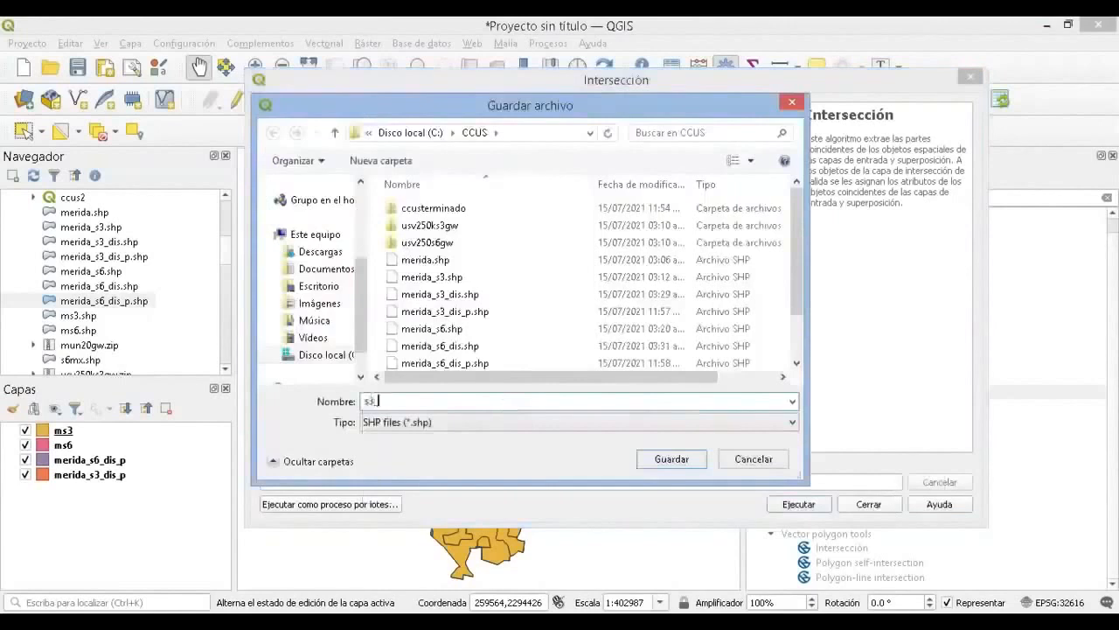
{"action": "type", "text": "s6"}
{"action": "left_click", "coordinate": [672, 459]}
{"action": "left_click", "coordinate": [787, 504]}
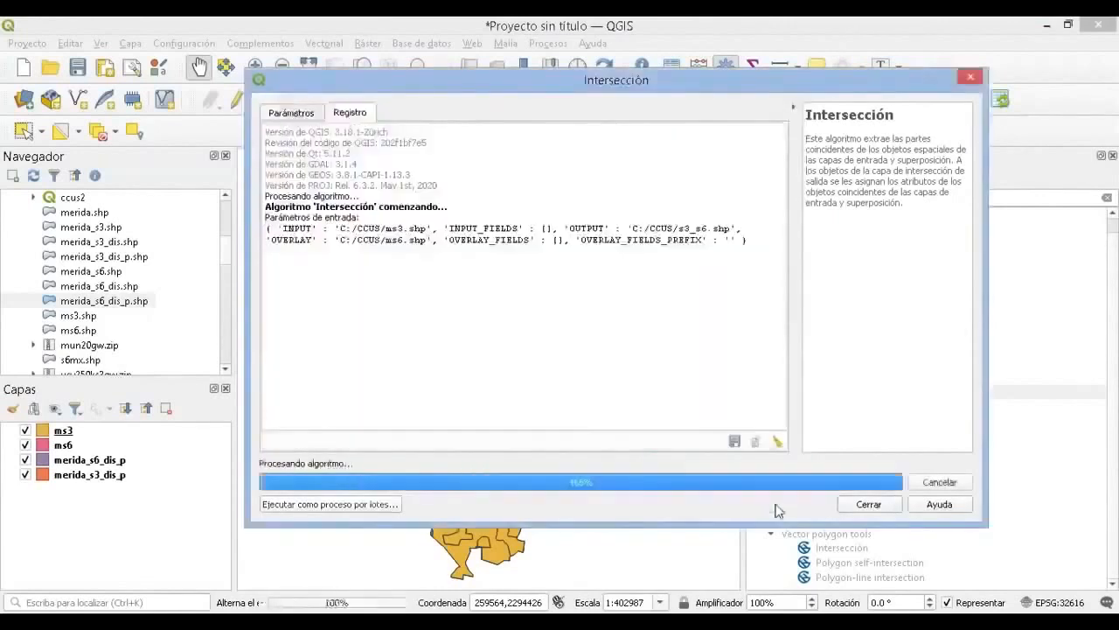
Open the attribute table of the s3_s6 layer and enable editing
{"action": "left_click", "coordinate": [61, 424]}
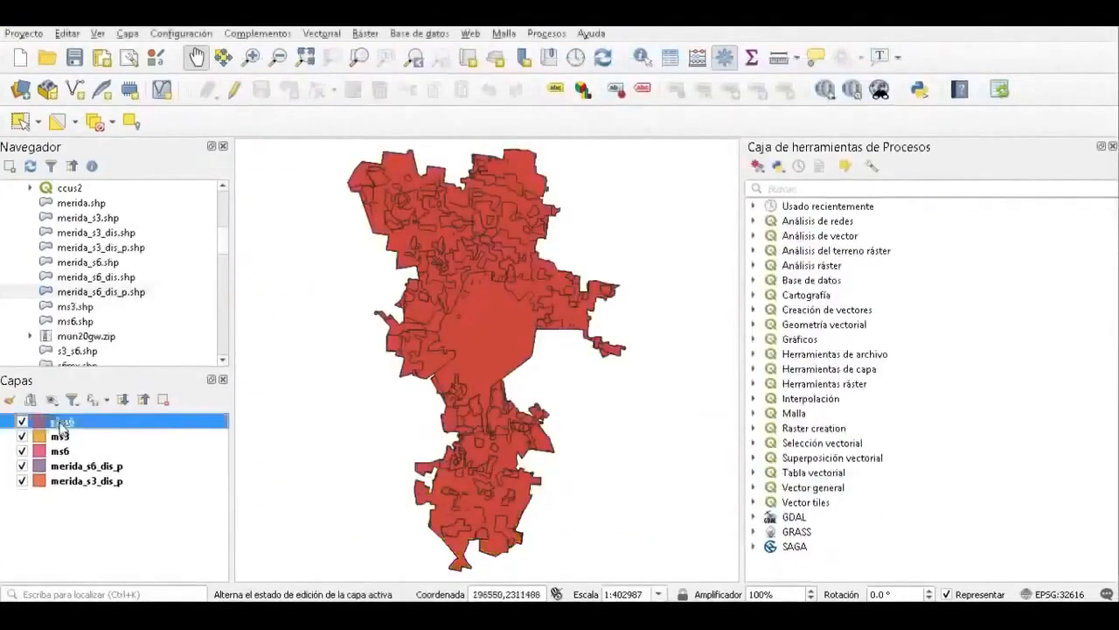
{"action": "right_click", "coordinate": [61, 425]}
{"action": "left_click", "coordinate": [122, 254]}
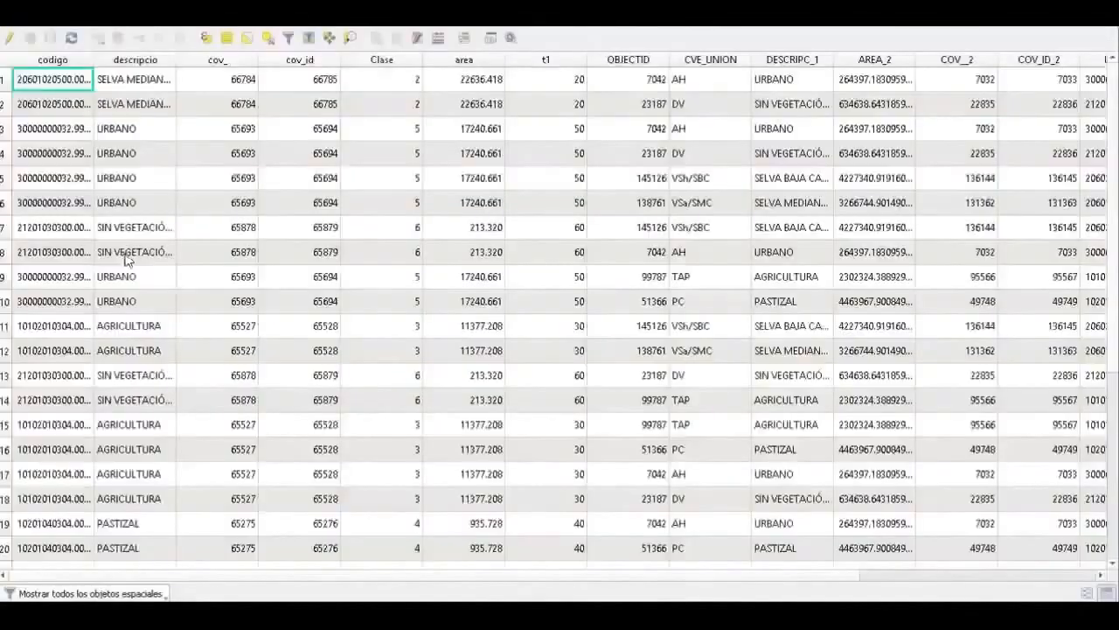
{"action": "left_click", "coordinate": [11, 37]}
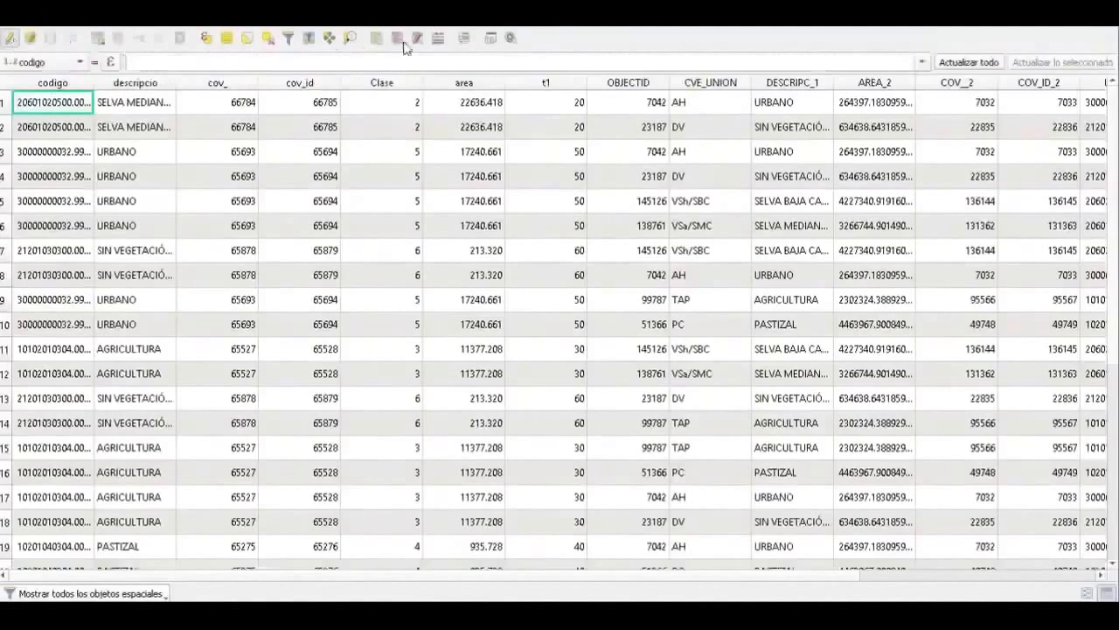
Create a new integer field t1_t2 of length 10 in the s3_s6 table, calculated as t1+t2
{"action": "left_click", "coordinate": [438, 38]}
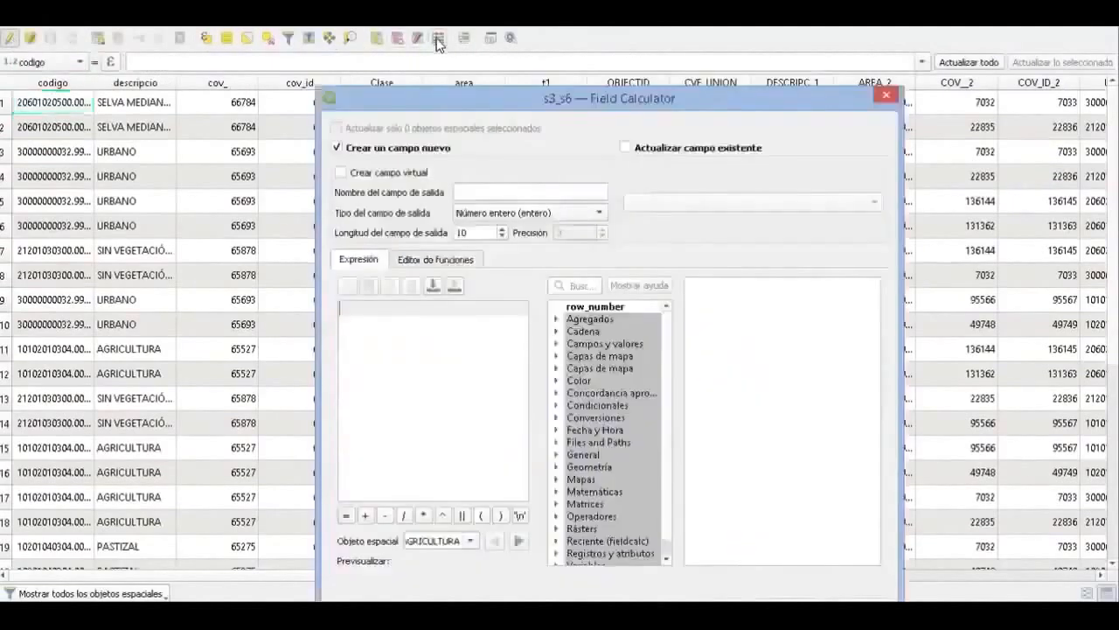
{"action": "left_click", "coordinate": [536, 184]}
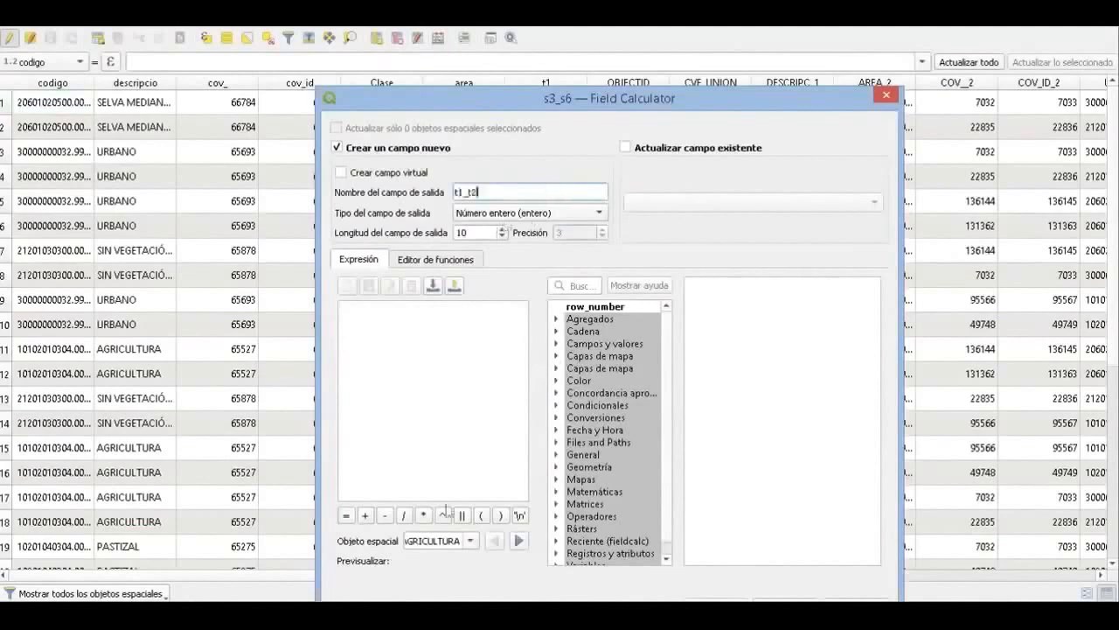
{"action": "left_click", "coordinate": [488, 333]}
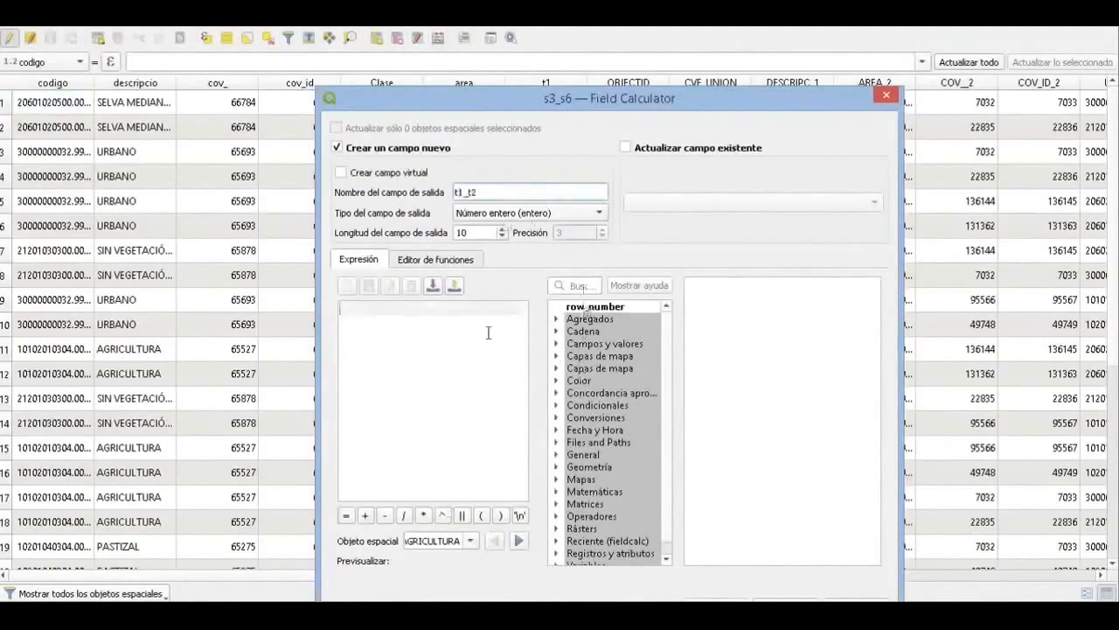
{"action": "type", "text": "t1"}
{"action": "type", "text": "-t2"}
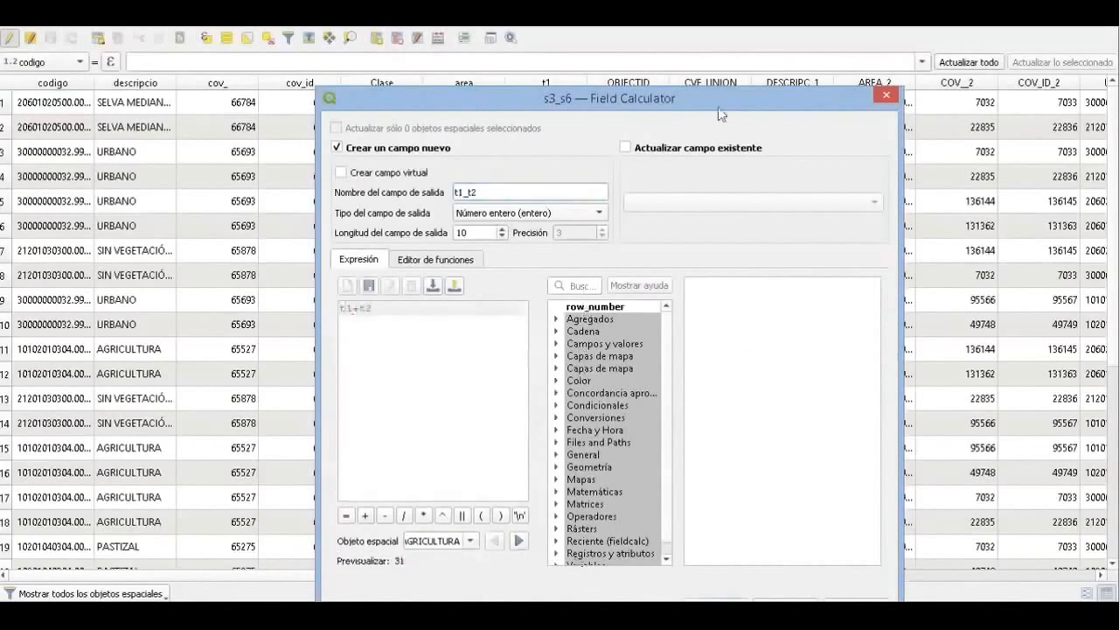
{"action": "left_click_drag", "start_coordinate": [719, 114], "coordinate": [717, 71]}
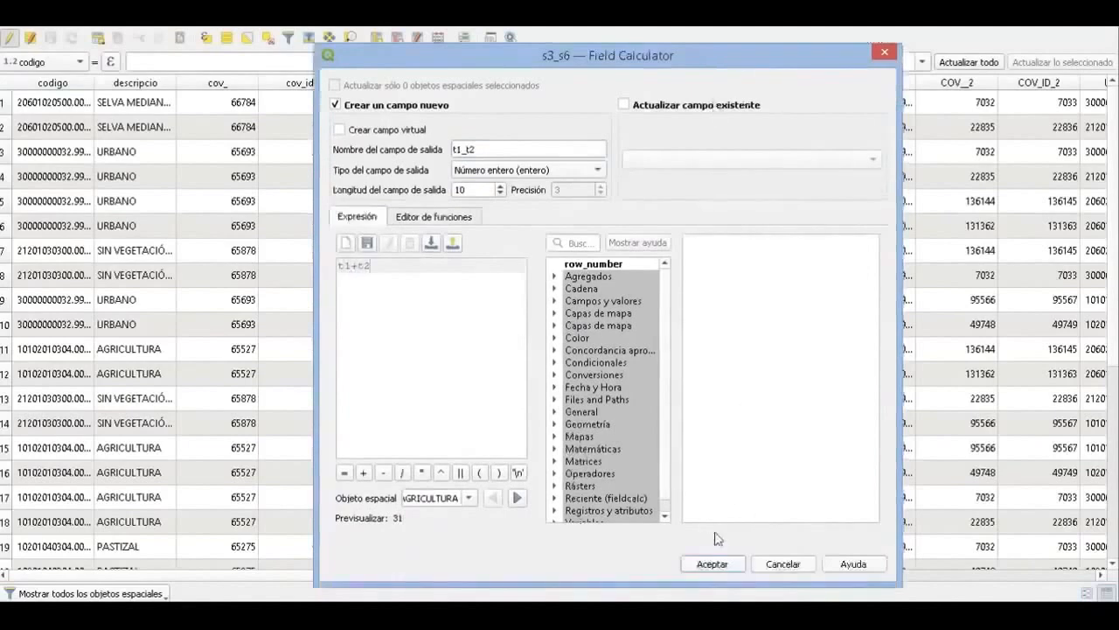
{"action": "left_click", "coordinate": [715, 563]}
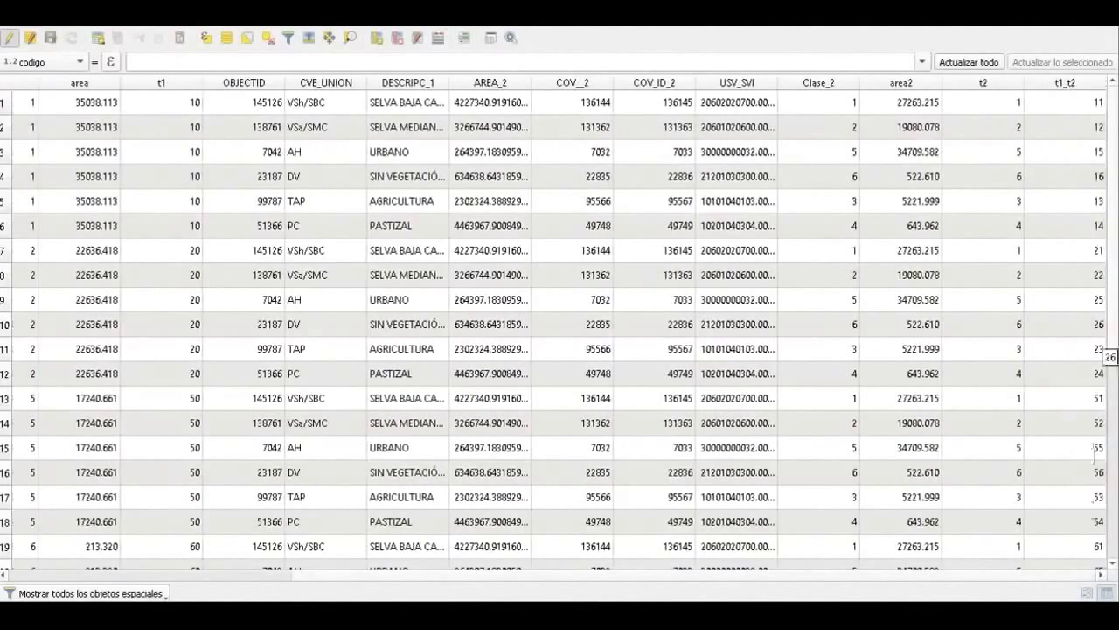
Set up another new field in the field calculator, named area_tran with decimal number (real) type
{"action": "scroll", "coordinate": [560, 332], "scroll_direction": "down", "scroll_amount": 5}
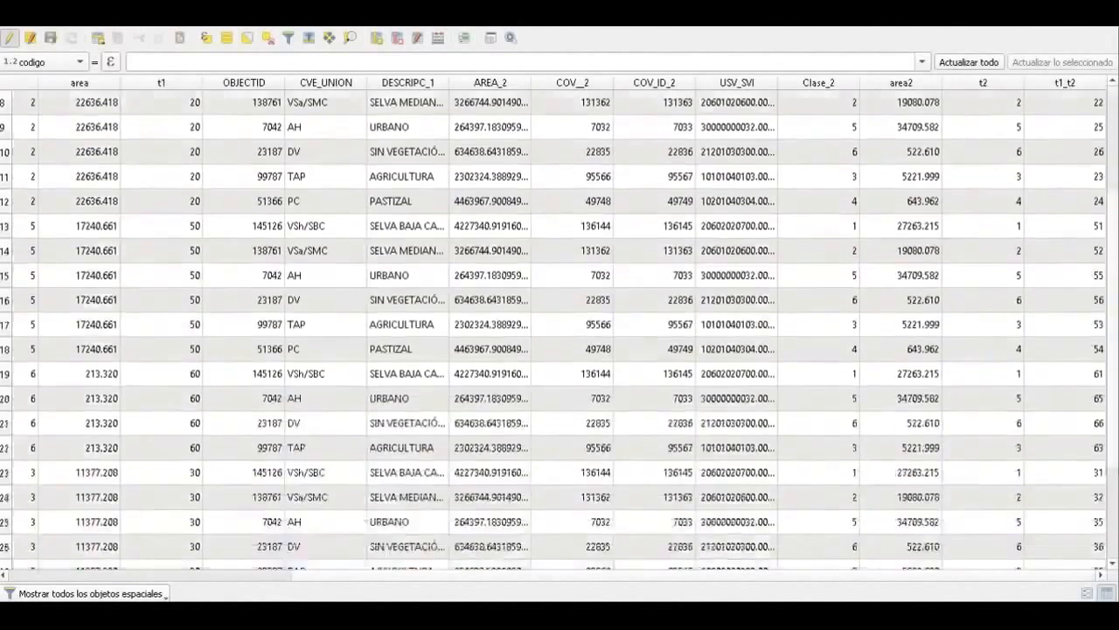
{"action": "scroll", "coordinate": [559, 332], "scroll_direction": "up", "scroll_amount": 5}
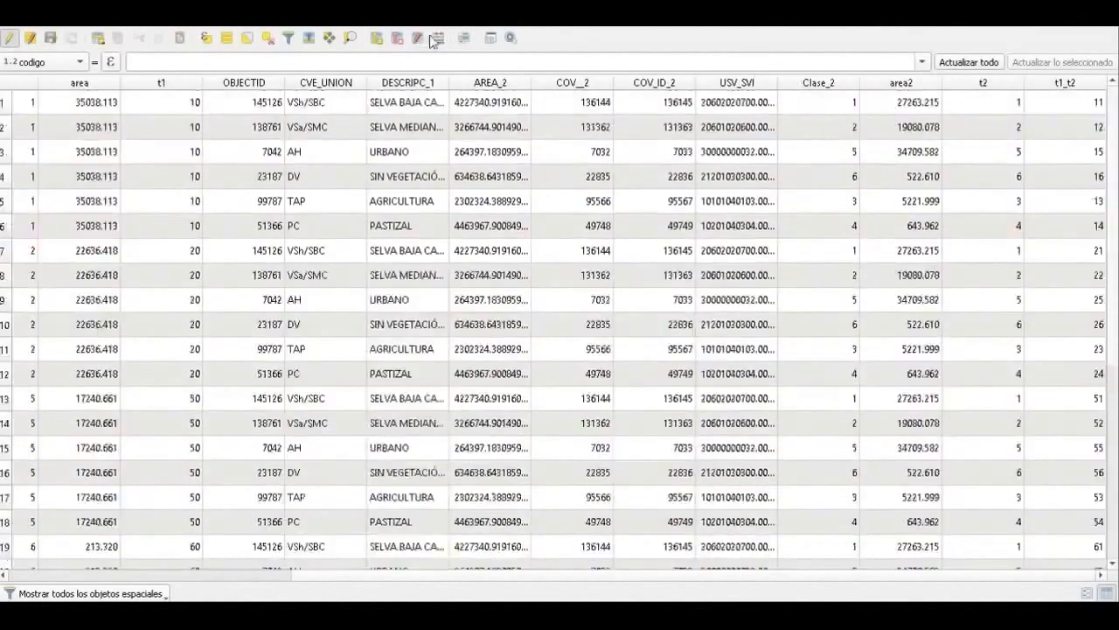
{"action": "left_click", "coordinate": [435, 38]}
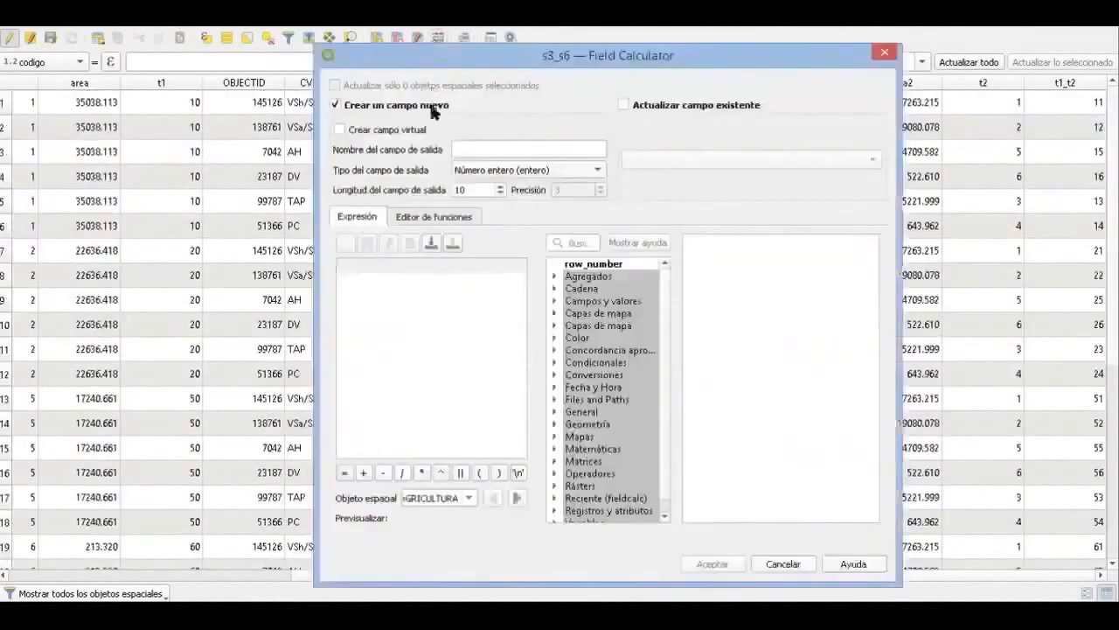
{"action": "type", "text": "dist"}
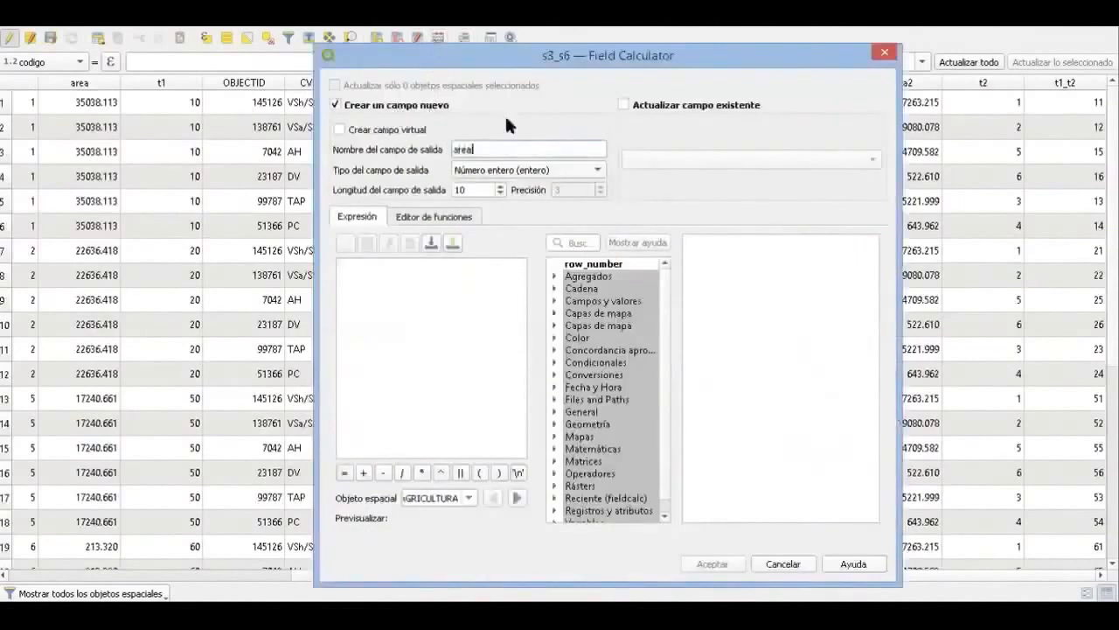
{"action": "type", "text": "_ha"}
{"action": "type", "text": "an"}
{"action": "left_click", "coordinate": [504, 172]}
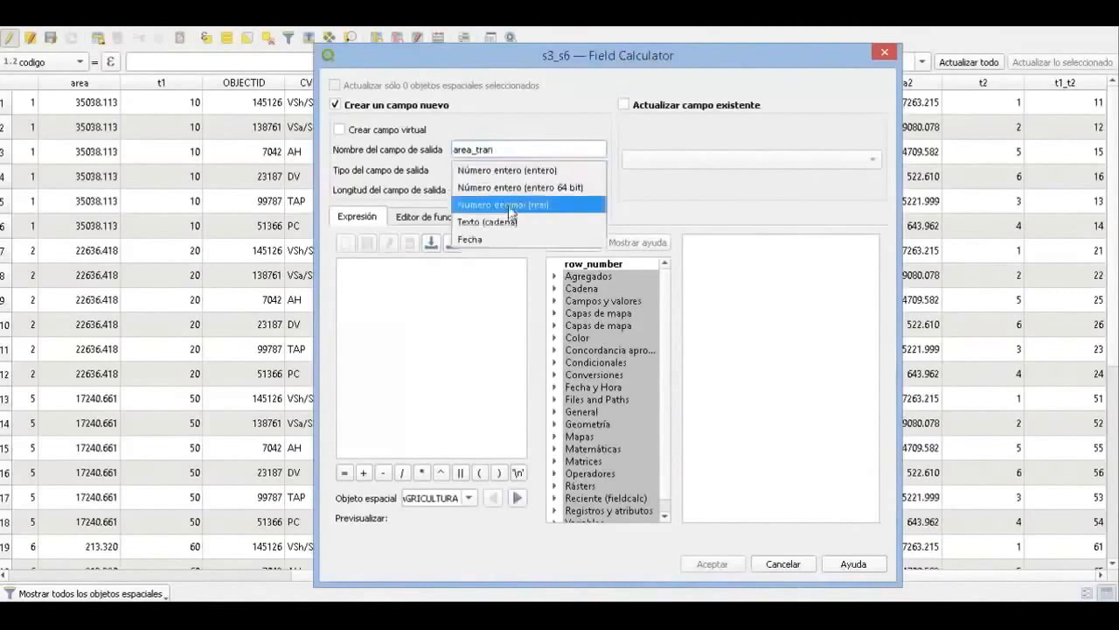
{"action": "left_click", "coordinate": [509, 207]}
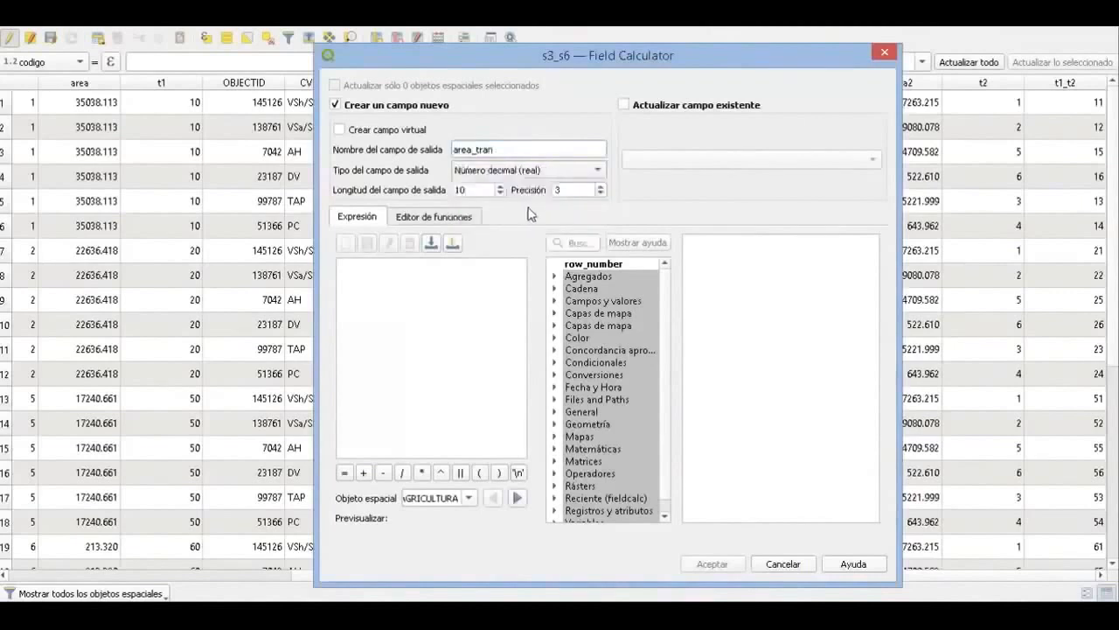
Calculate area_tran with the expression $area /10000, then save the layer edits and end editing
{"action": "left_click", "coordinate": [578, 242]}
{"action": "type", "text": "area"}
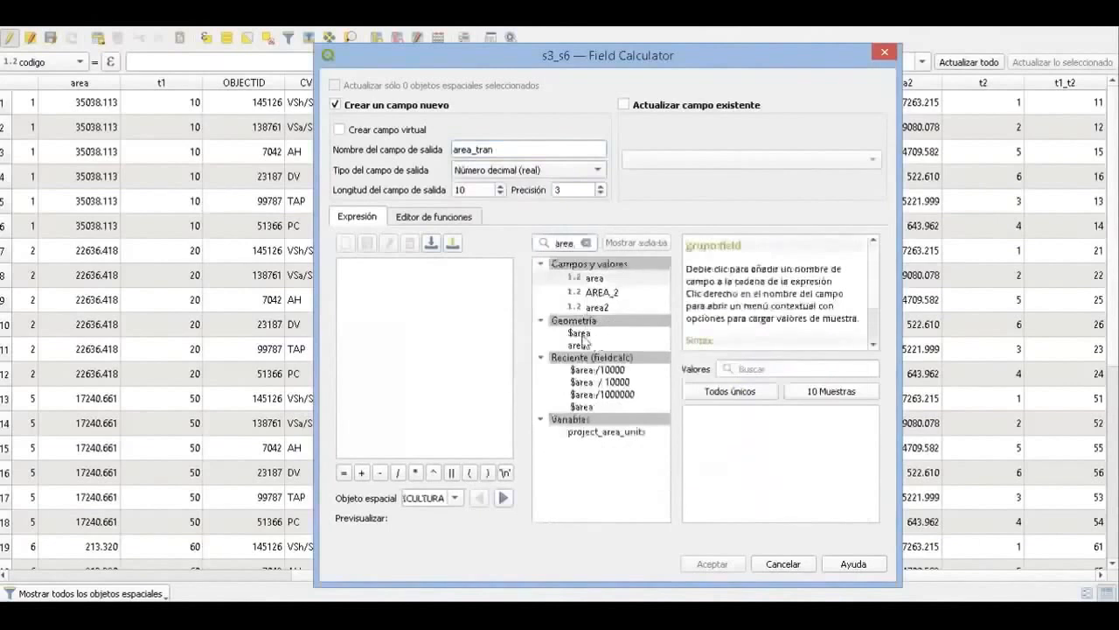
{"action": "double_click", "coordinate": [580, 334]}
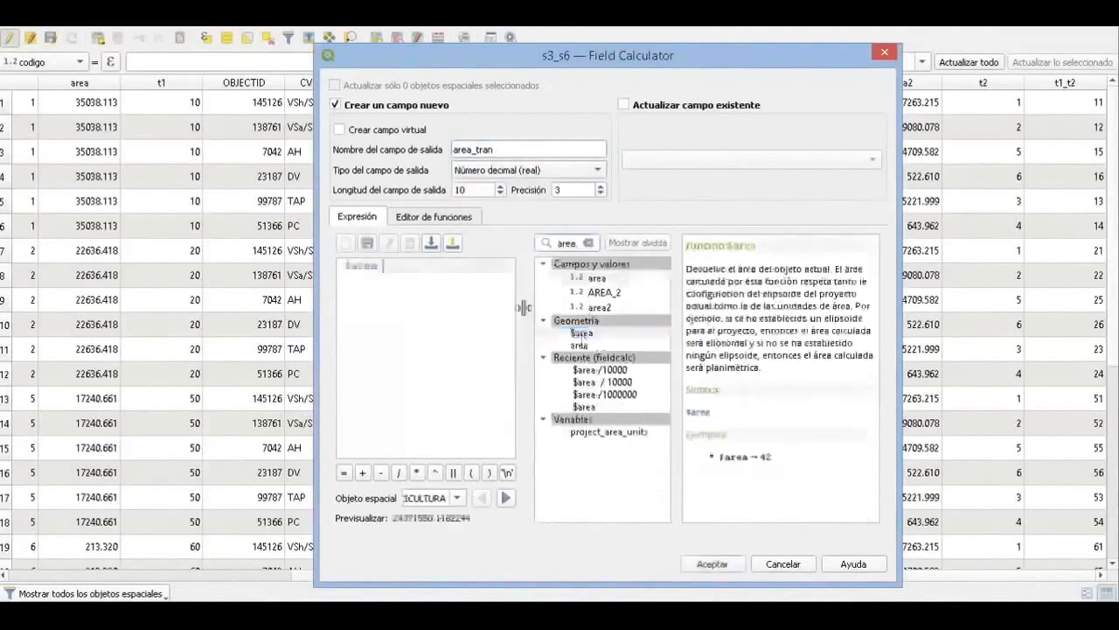
{"action": "type", "text": "/"}
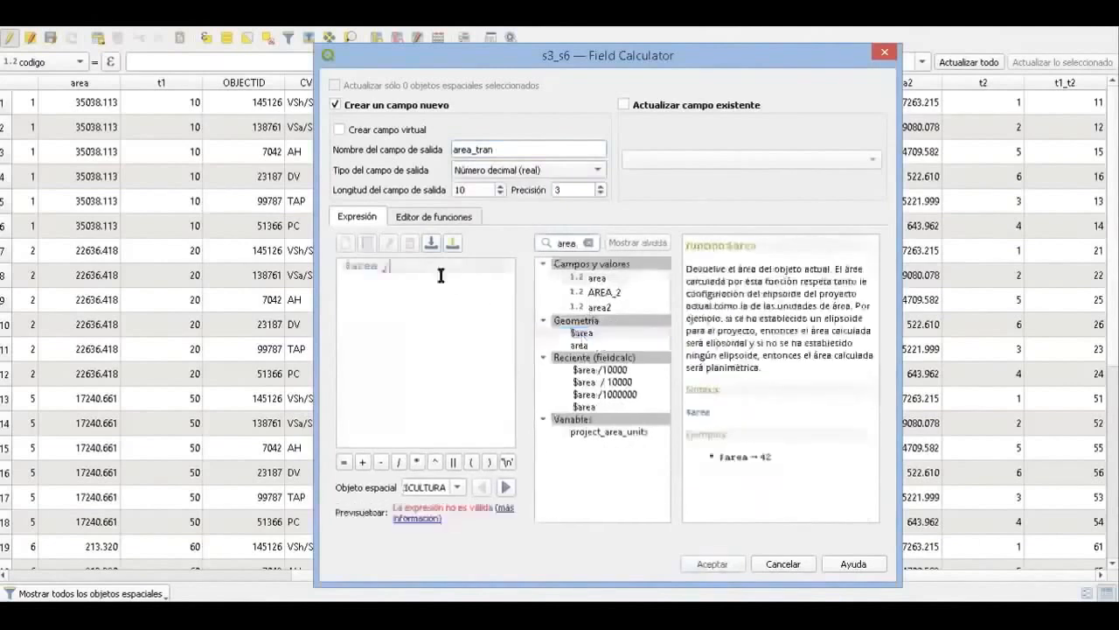
{"action": "type", "text": "10000"}
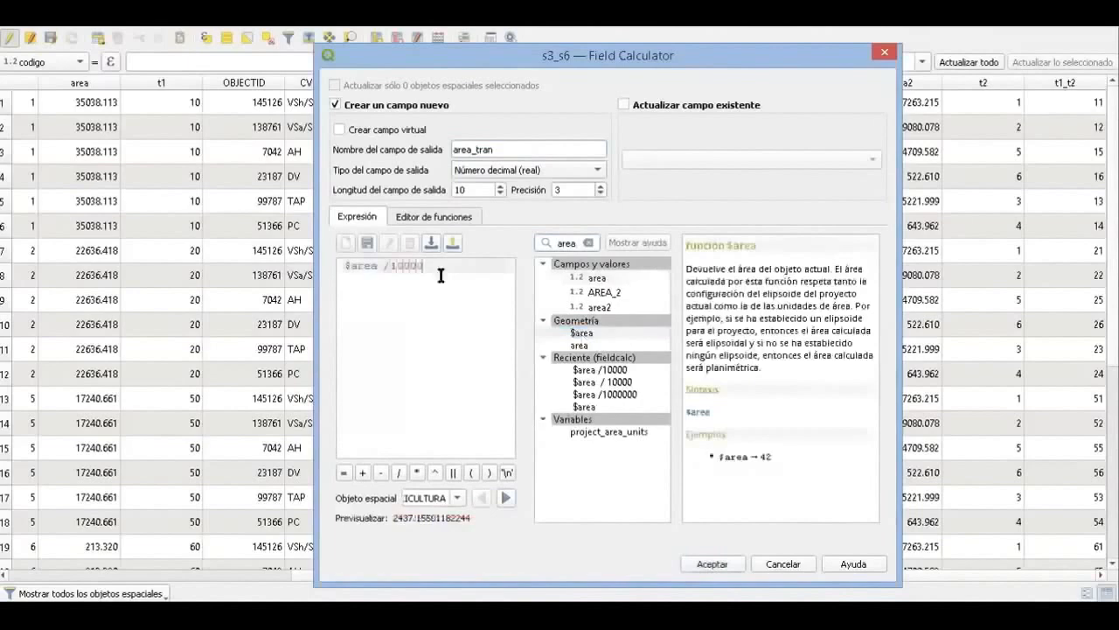
{"action": "left_click", "coordinate": [710, 564]}
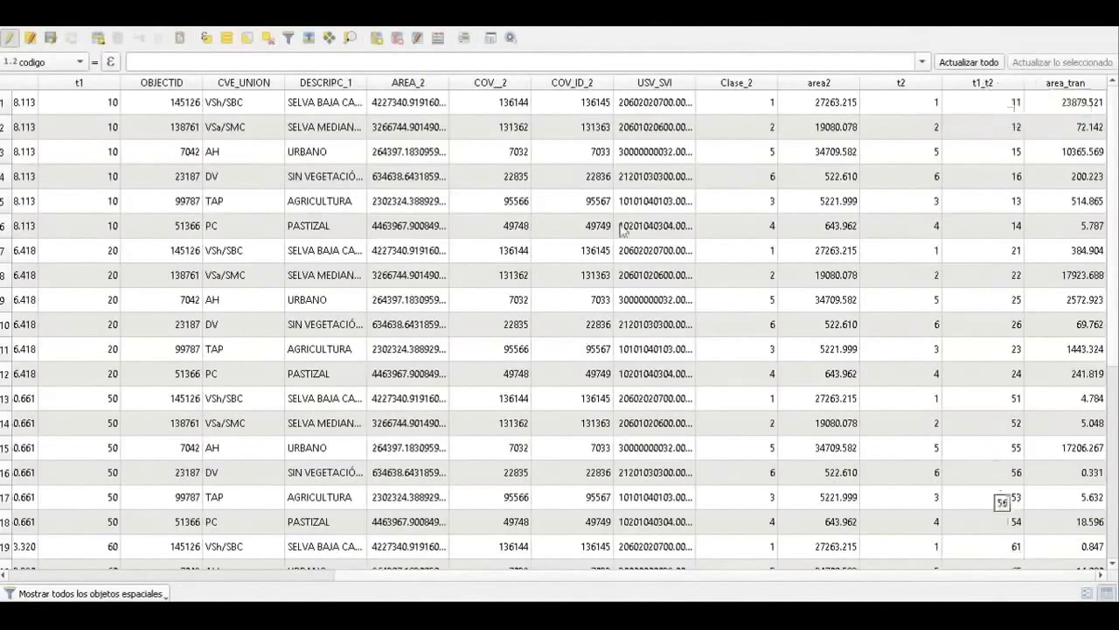
{"action": "left_click", "coordinate": [51, 40]}
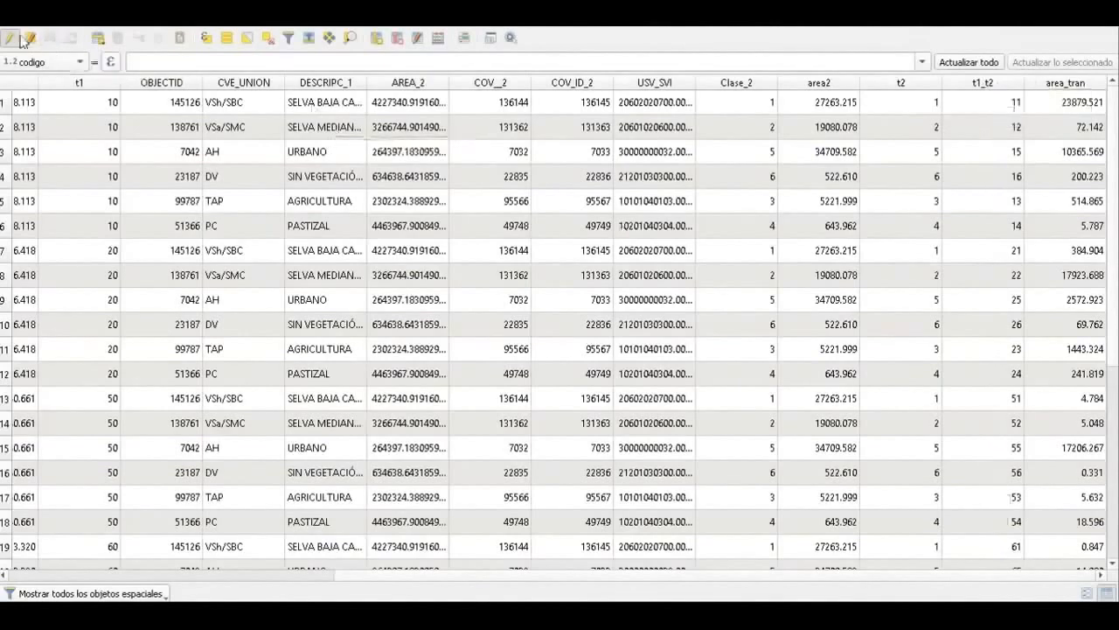
{"action": "left_click", "coordinate": [12, 39]}
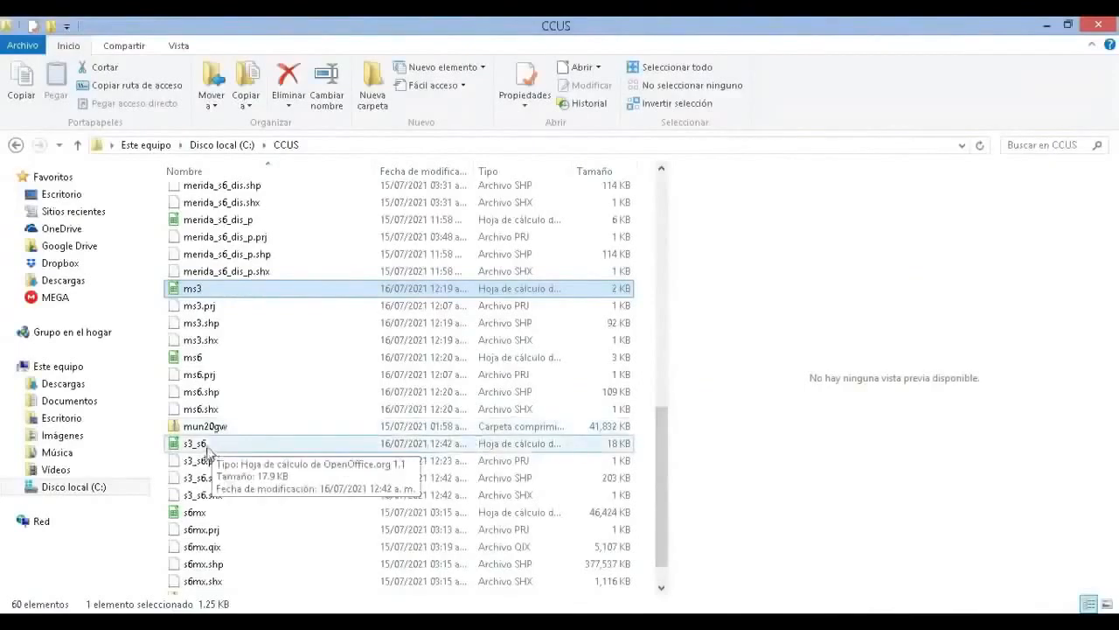
Open the s3_s6 table from the CCUS folder in LibreOffice Calc with Unicode (UTF-8) and copy the t1_t2 and area_tran columns
{"action": "left_click", "coordinate": [209, 447]}
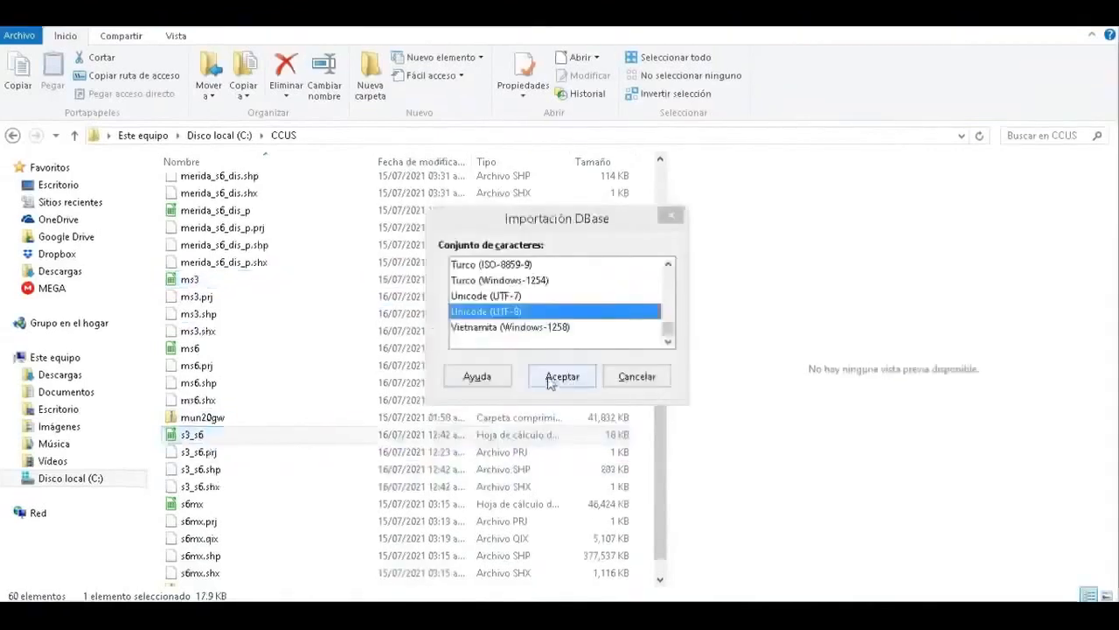
{"action": "left_click", "coordinate": [549, 383]}
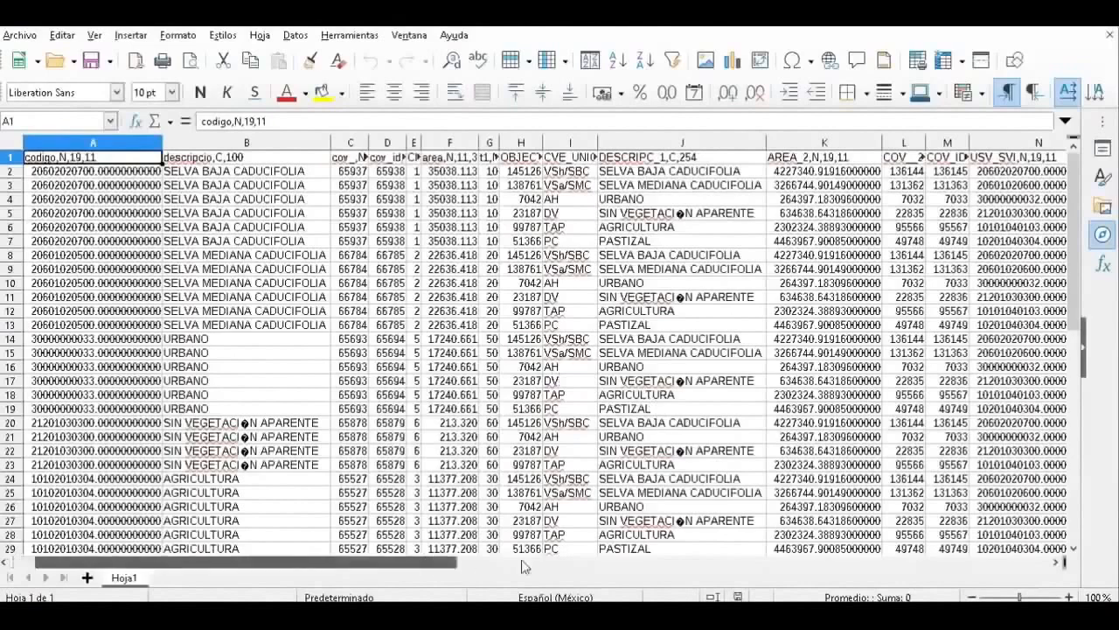
{"action": "left_click_drag", "start_coordinate": [522, 562], "coordinate": [733, 581]}
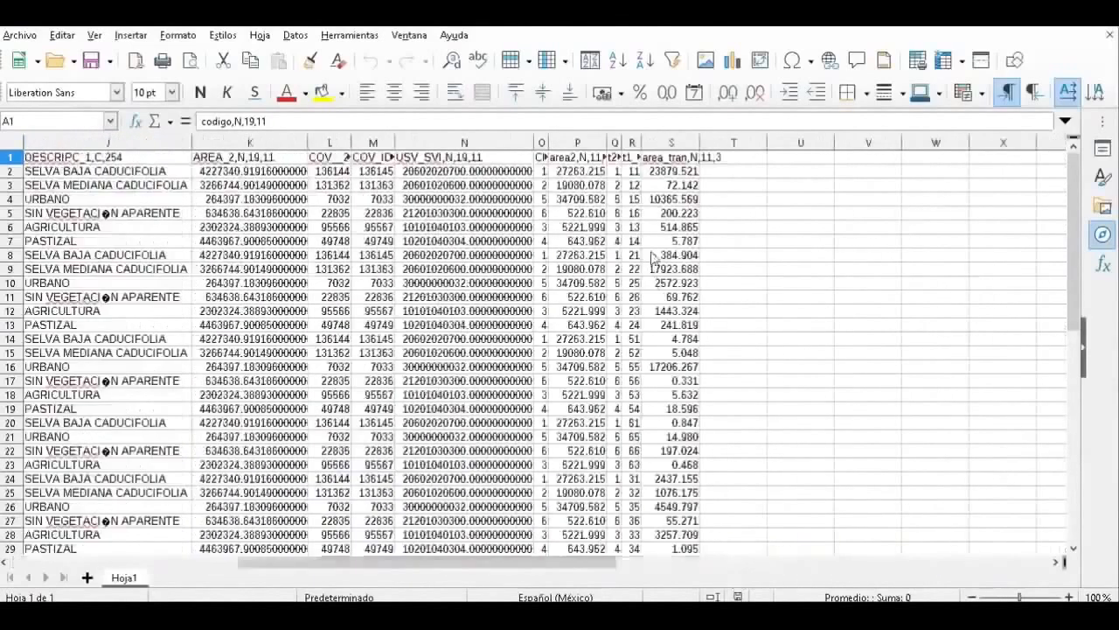
{"action": "left_click_drag", "start_coordinate": [633, 145], "coordinate": [664, 151]}
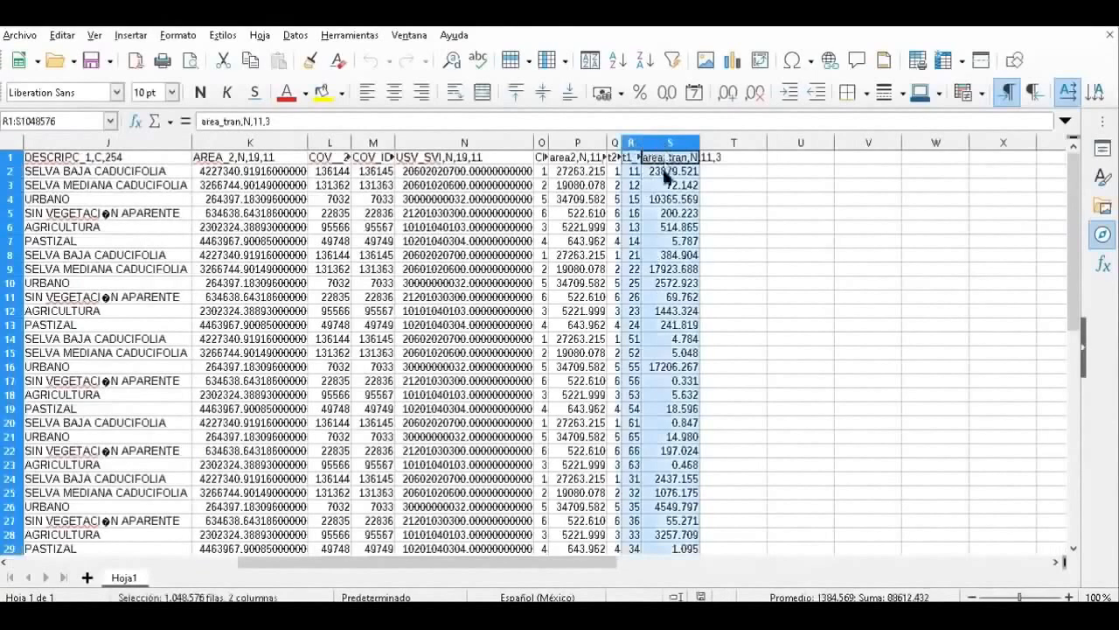
{"action": "right_click", "coordinate": [662, 180]}
{"action": "left_click", "coordinate": [717, 215]}
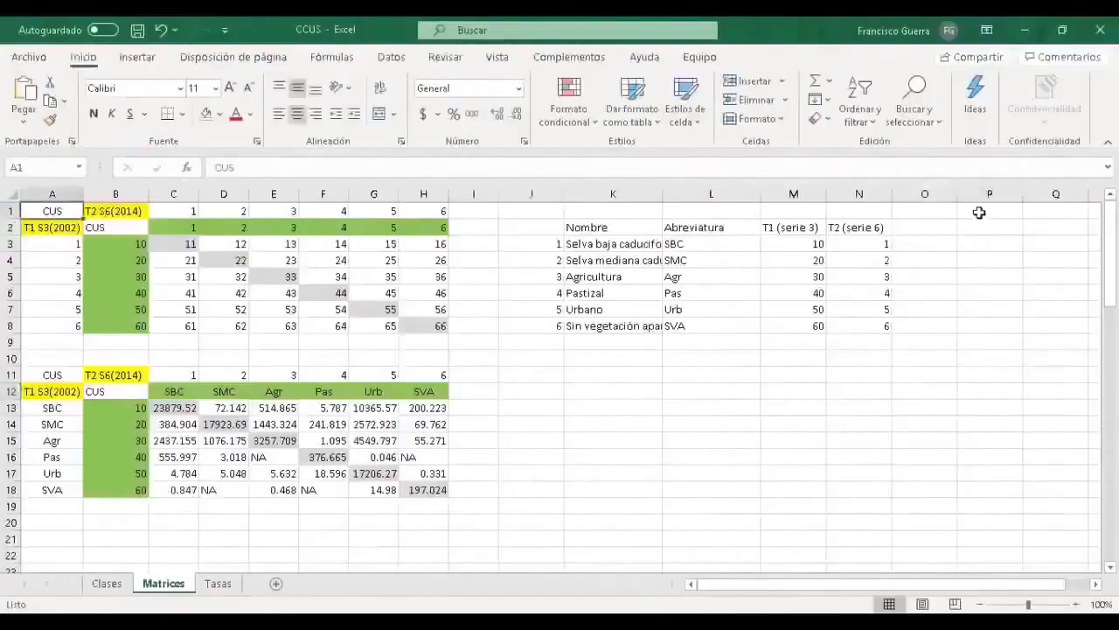
Switch to the Matrices sheet of the CCUS workbook in Excel, paste the copied columns at P1 and move them before column A
{"action": "right_click", "coordinate": [979, 212]}
{"action": "left_click", "coordinate": [860, 238]}
{"action": "right_click", "coordinate": [989, 215]}
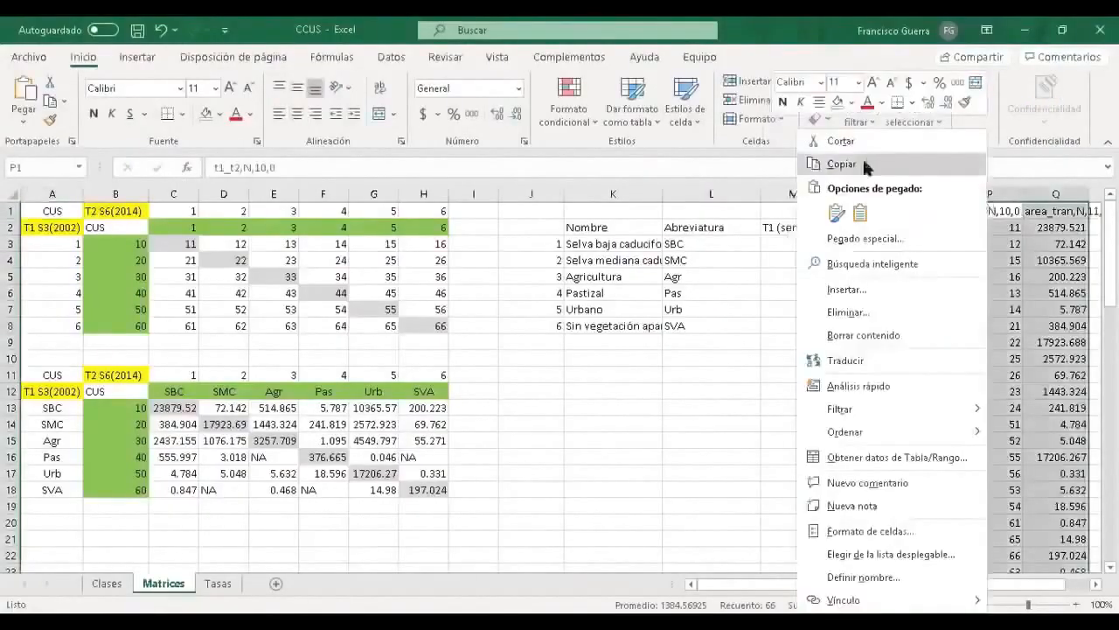
{"action": "left_click", "coordinate": [844, 142]}
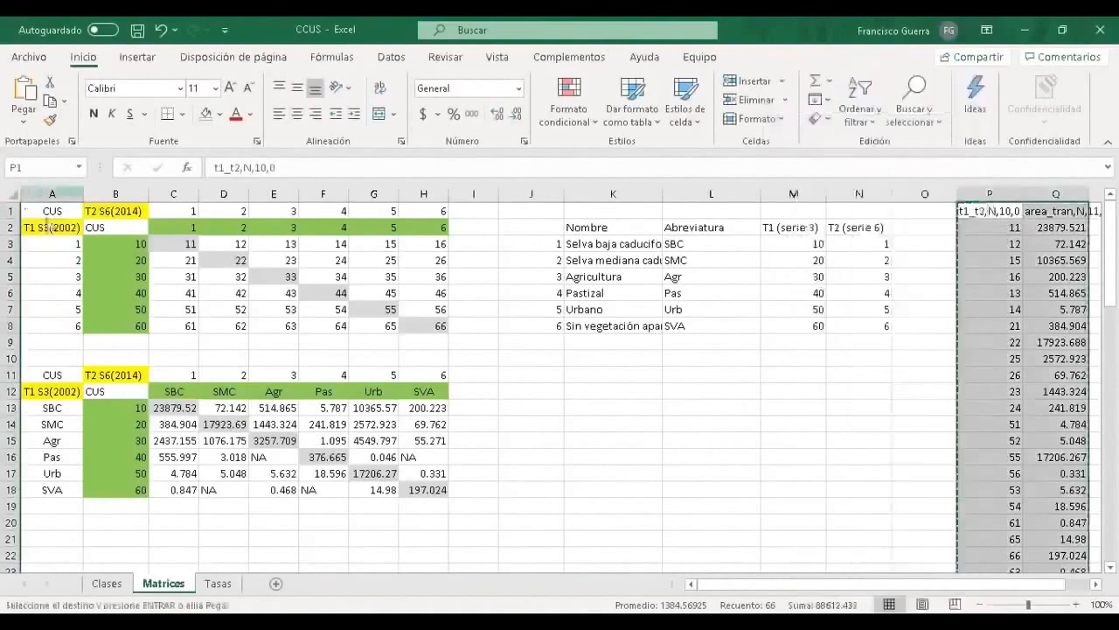
{"action": "right_click", "coordinate": [41, 194]}
{"action": "left_click", "coordinate": [105, 333]}
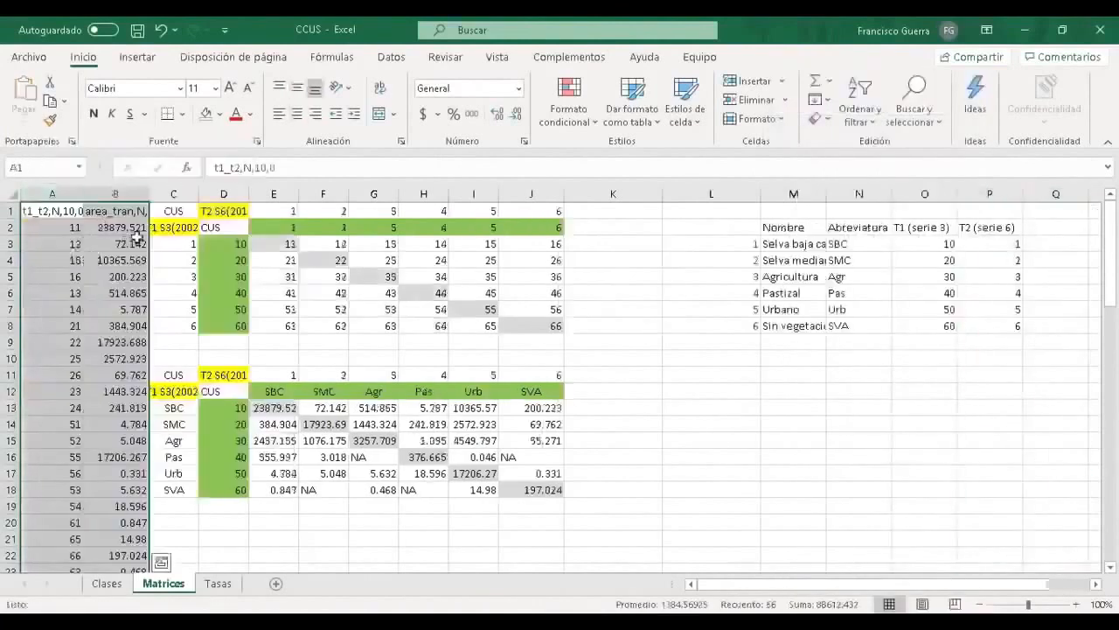
Examine the pasted transition codes and areas, the T1 and T2 class codes, and the sum formulas of the upper transition matrix
{"action": "left_click", "coordinate": [75, 228]}
{"action": "left_click", "coordinate": [103, 228]}
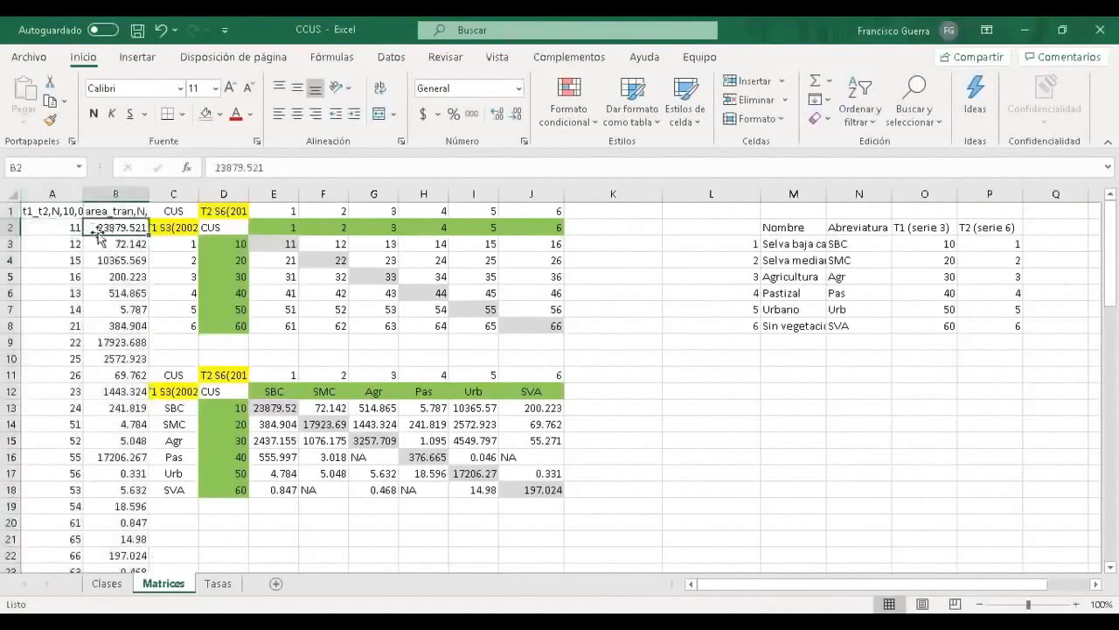
{"action": "left_click_drag", "start_coordinate": [229, 245], "coordinate": [233, 325]}
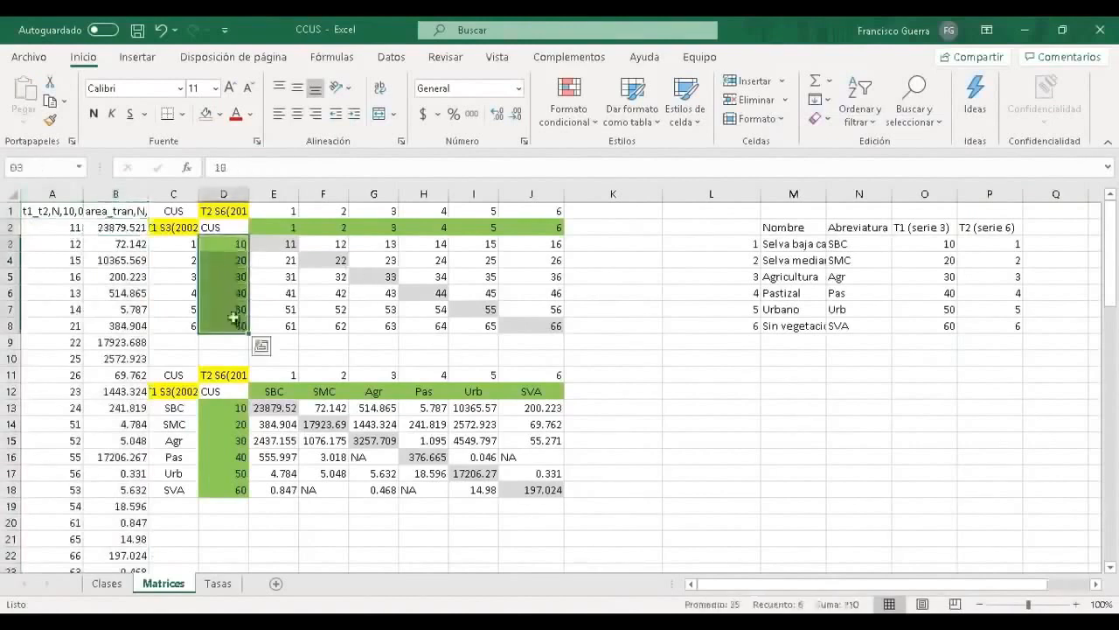
{"action": "left_click", "coordinate": [222, 244]}
{"action": "mouse_move", "coordinate": [222, 244]}
{"action": "left_mouse_down"}
{"action": "mouse_move", "coordinate": [222, 270]}
{"action": "mouse_move", "coordinate": [233, 246]}
{"action": "left_mouse_up"}
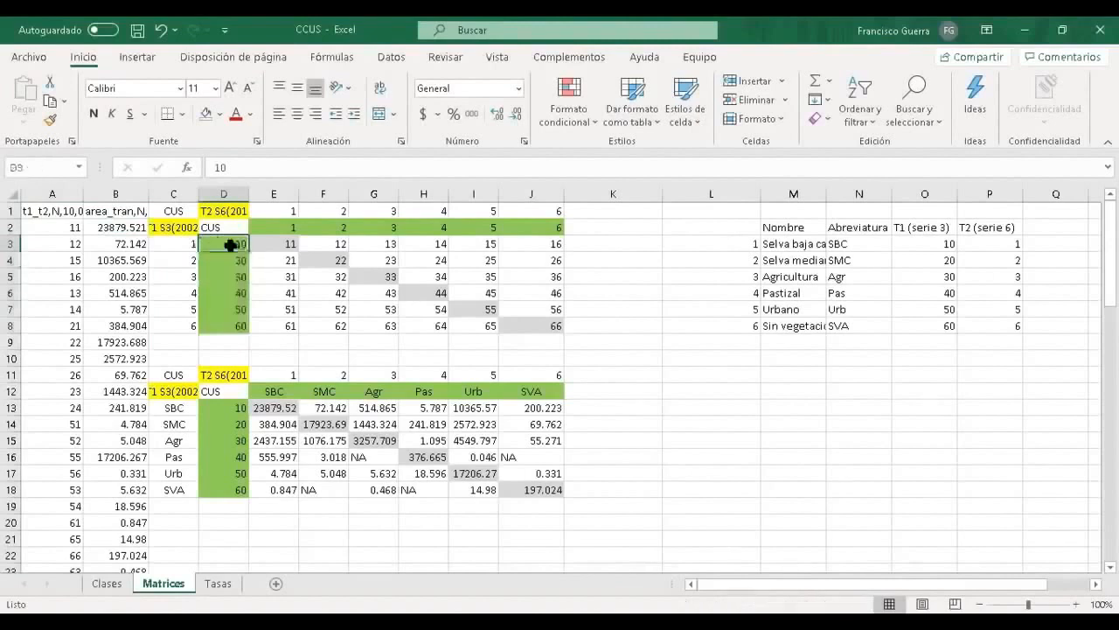
{"action": "left_click_drag", "start_coordinate": [291, 224], "coordinate": [534, 225]}
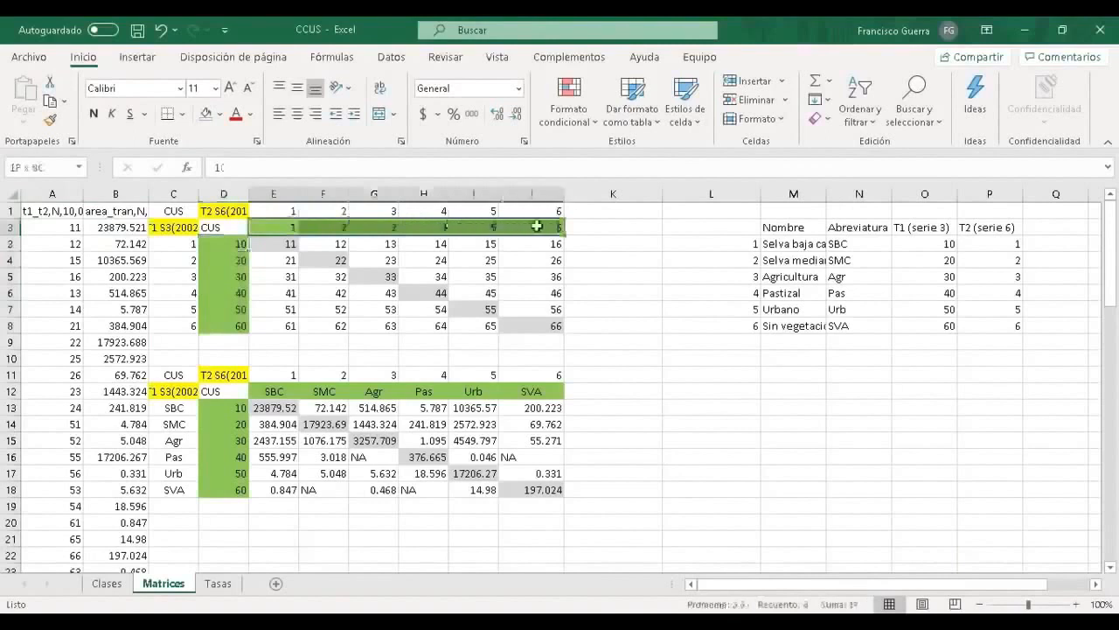
{"action": "left_click", "coordinate": [276, 225]}
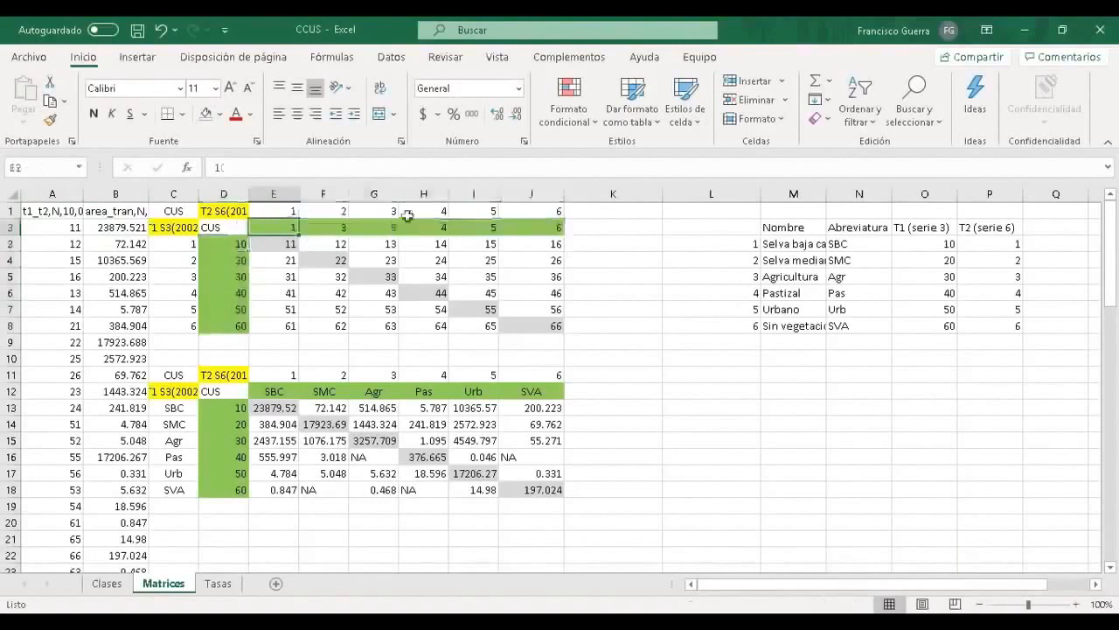
{"action": "left_click", "coordinate": [268, 243]}
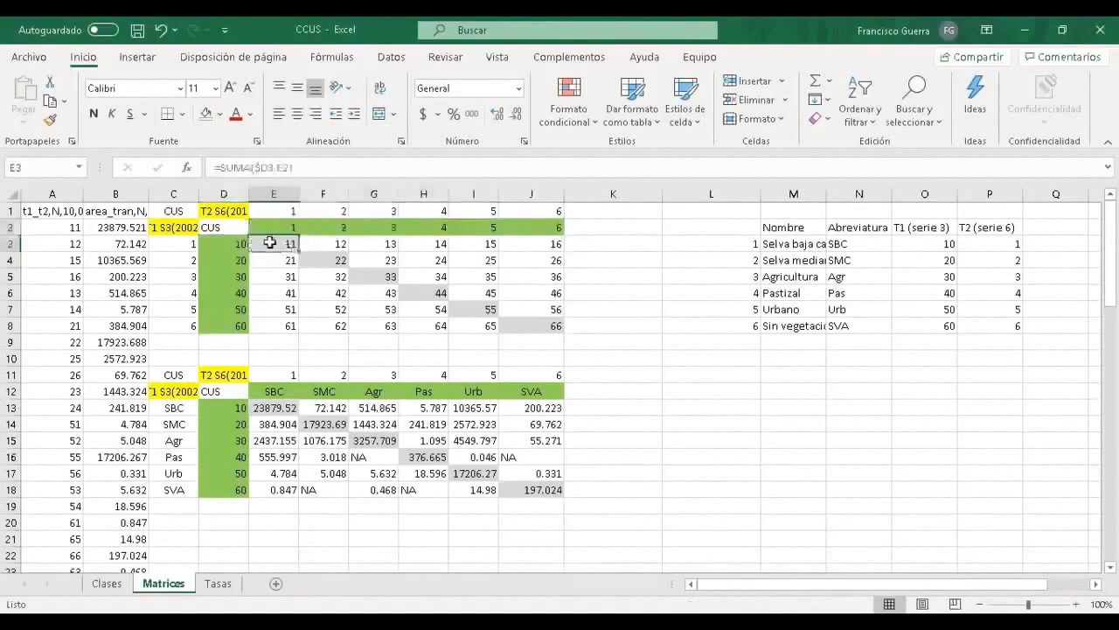
{"action": "left_click_drag", "start_coordinate": [284, 243], "coordinate": [560, 325]}
{"action": "left_click", "coordinate": [224, 243]}
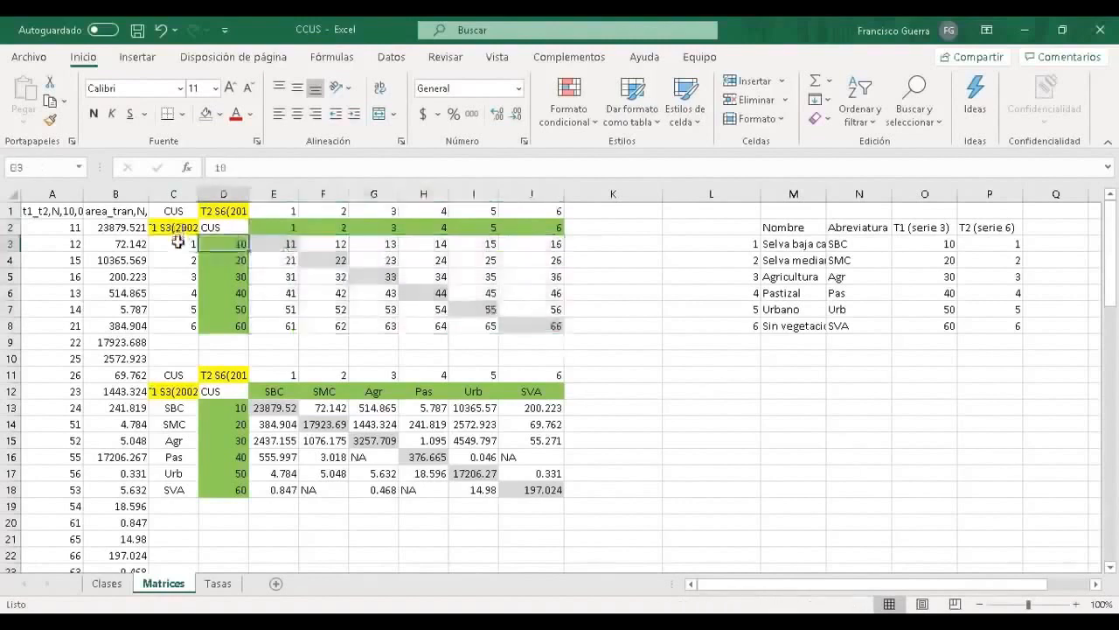
{"action": "left_click", "coordinate": [182, 243]}
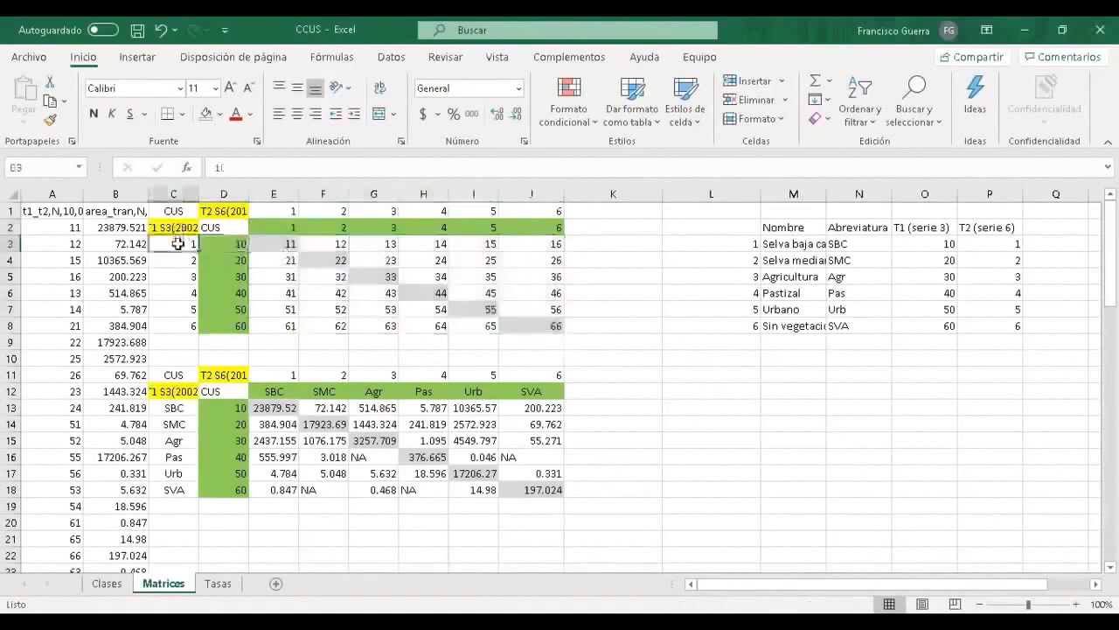
Sort columns A and B of the Matrices sheet by t1_t2 from smallest to largest, treating the first row as headers
{"action": "left_click", "coordinate": [277, 246]}
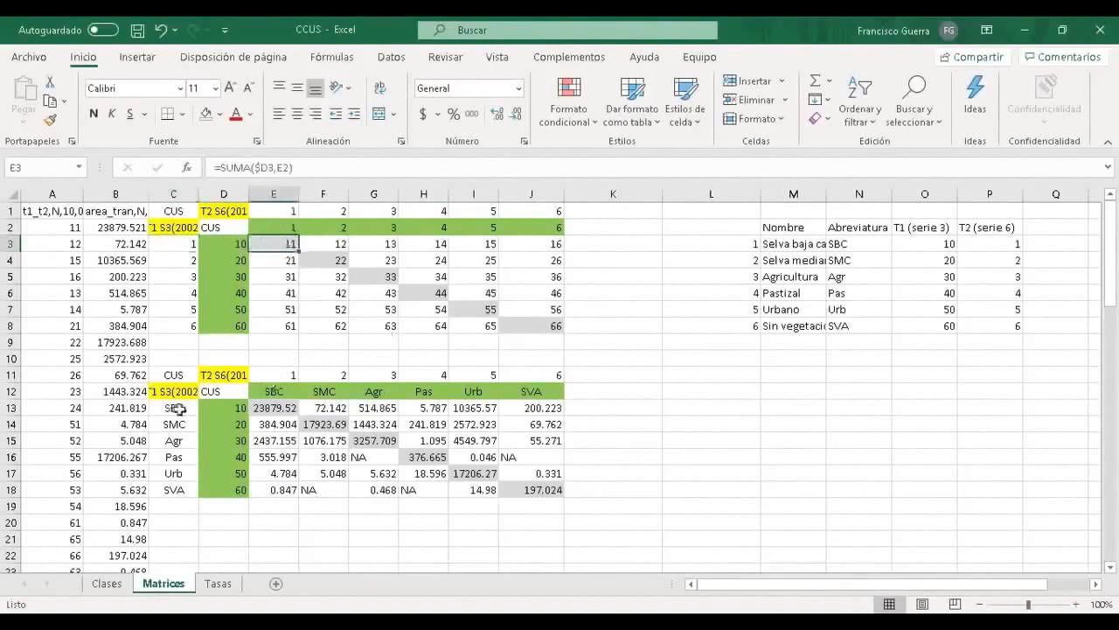
{"action": "left_click", "coordinate": [278, 411]}
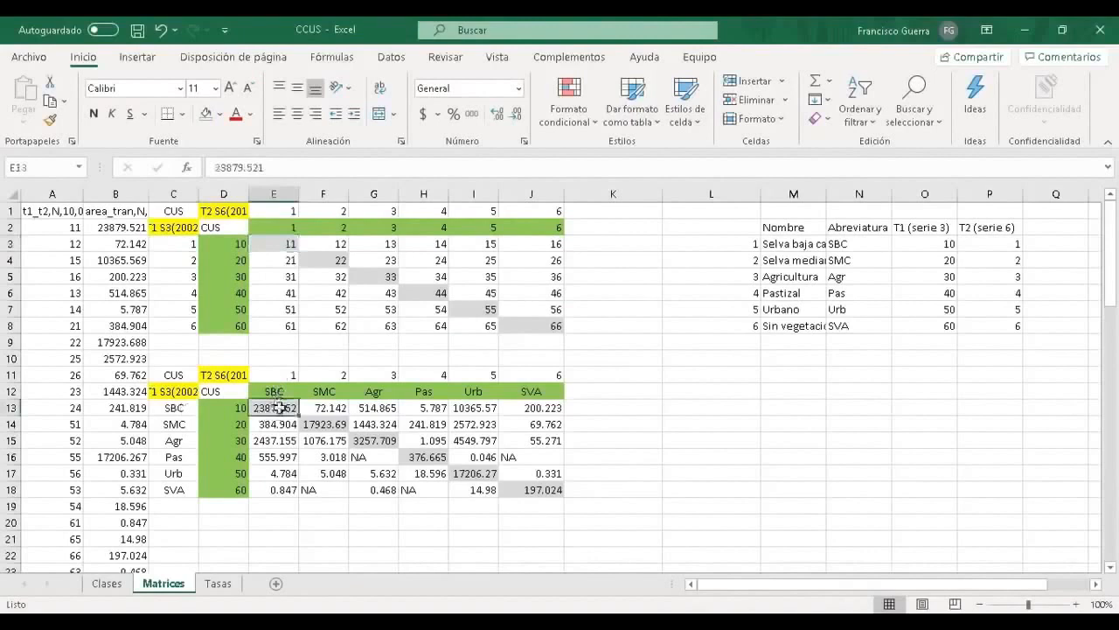
{"action": "left_click_drag", "start_coordinate": [54, 193], "coordinate": [113, 193]}
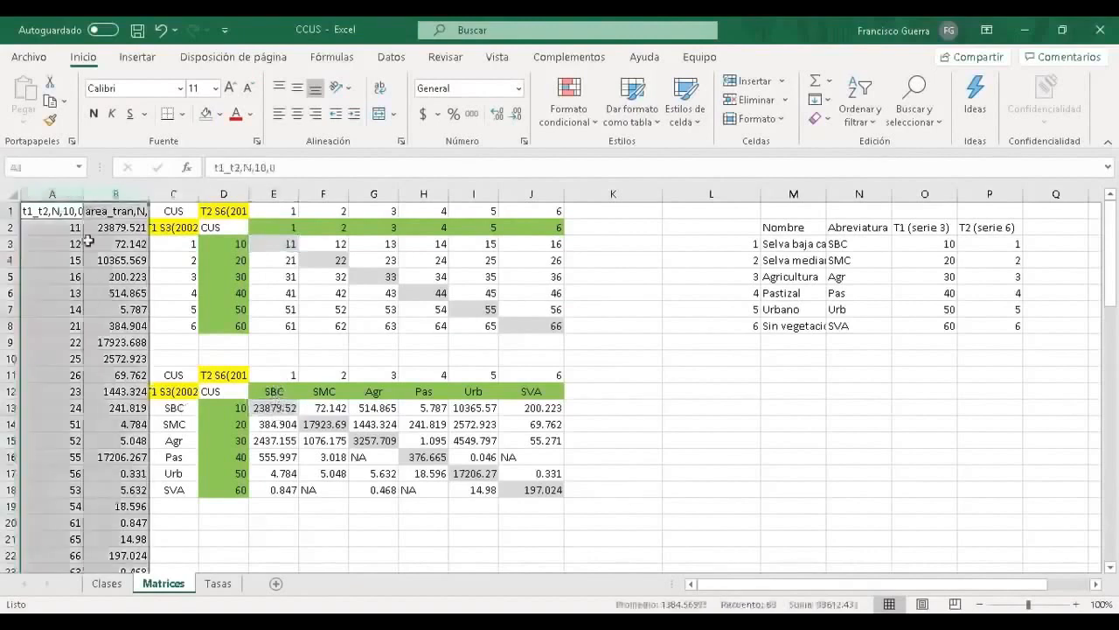
{"action": "left_click", "coordinate": [863, 112]}
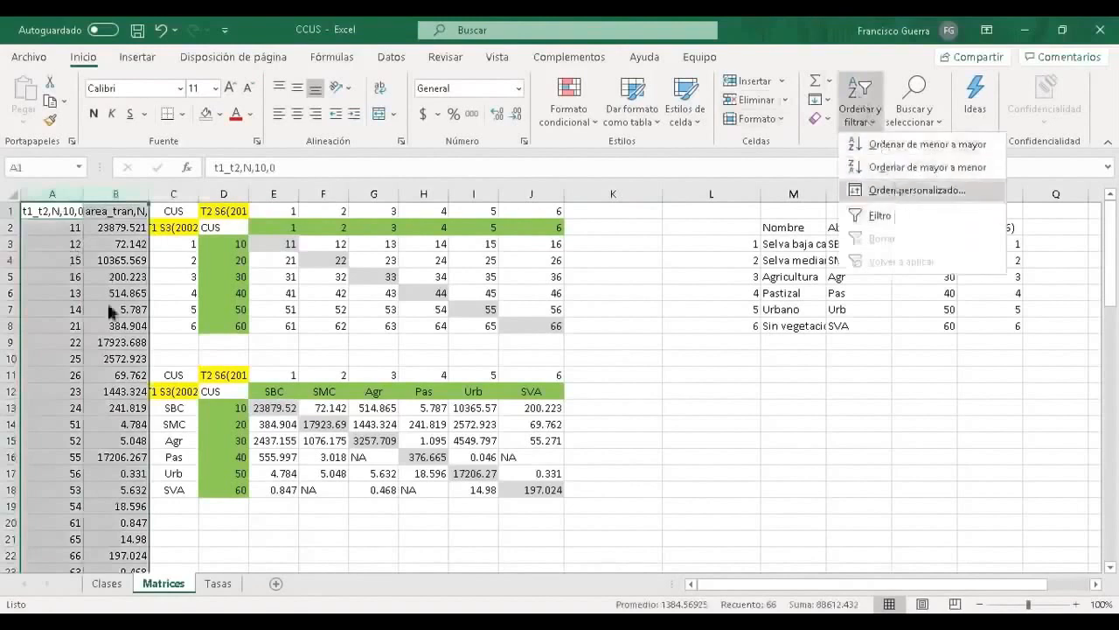
{"action": "left_click", "coordinate": [901, 189]}
{"action": "left_click", "coordinate": [247, 372]}
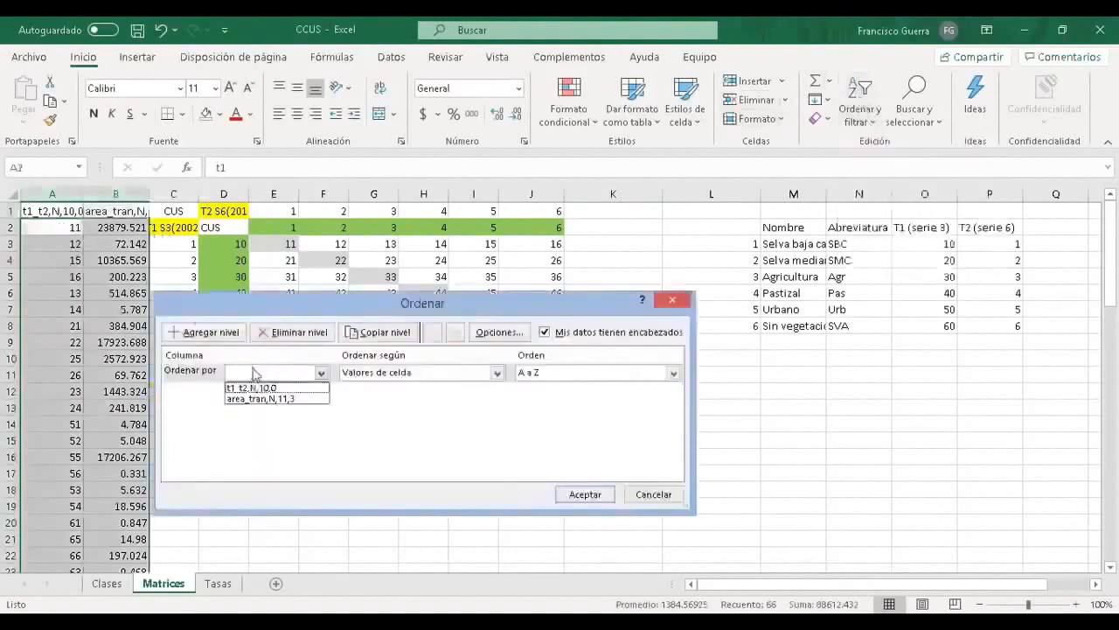
{"action": "left_click", "coordinate": [254, 388]}
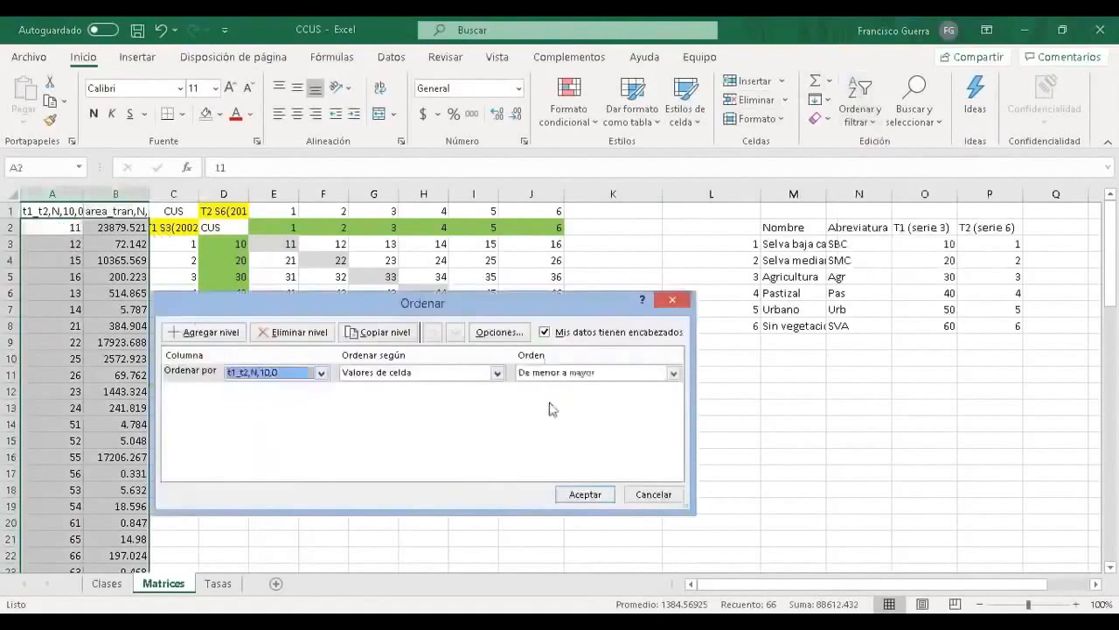
{"action": "left_click", "coordinate": [585, 494]}
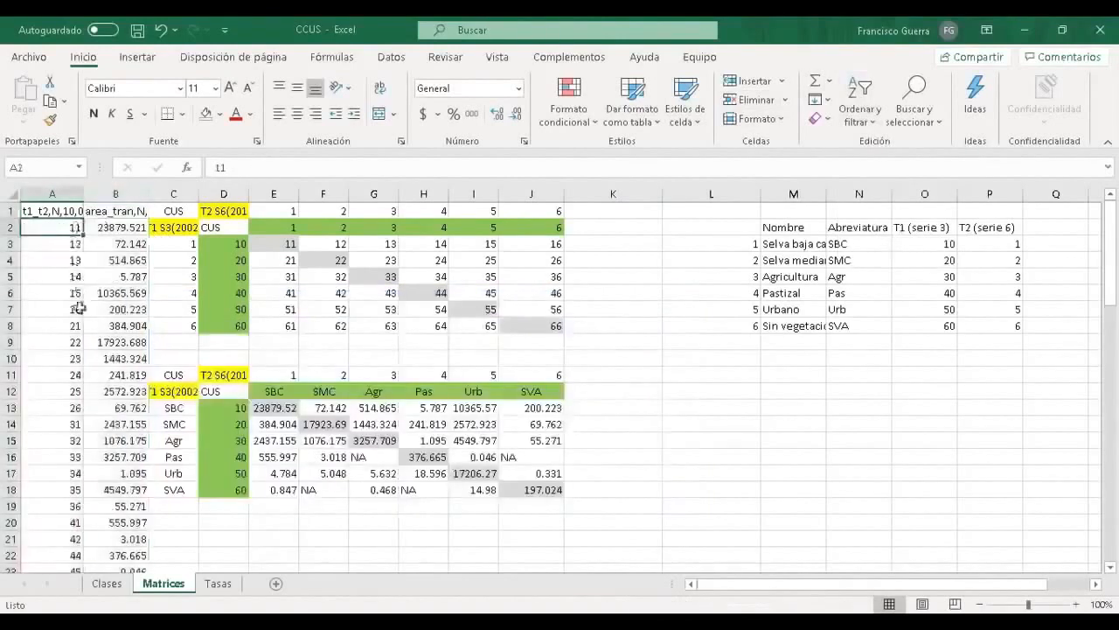
Copy the areas for codes 11 to 16 (B2:B7) and paste them transposed into the SBC row of the lower matrix at E13
{"action": "left_click_drag", "start_coordinate": [122, 229], "coordinate": [125, 310]}
{"action": "key", "text": "ctrl+c"}
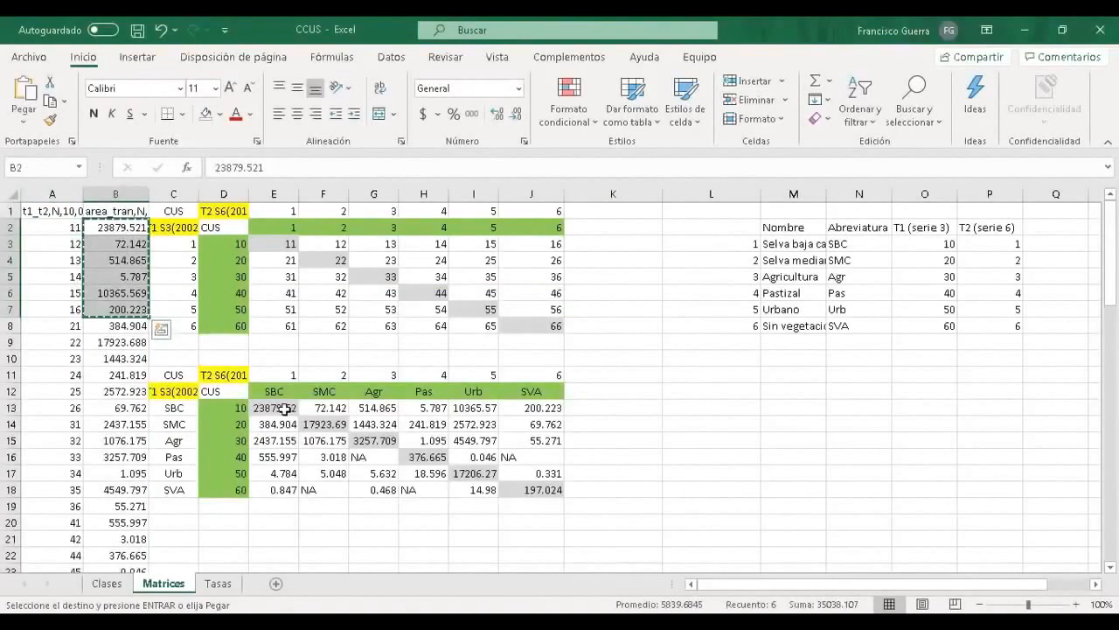
{"action": "right_click", "coordinate": [284, 410]}
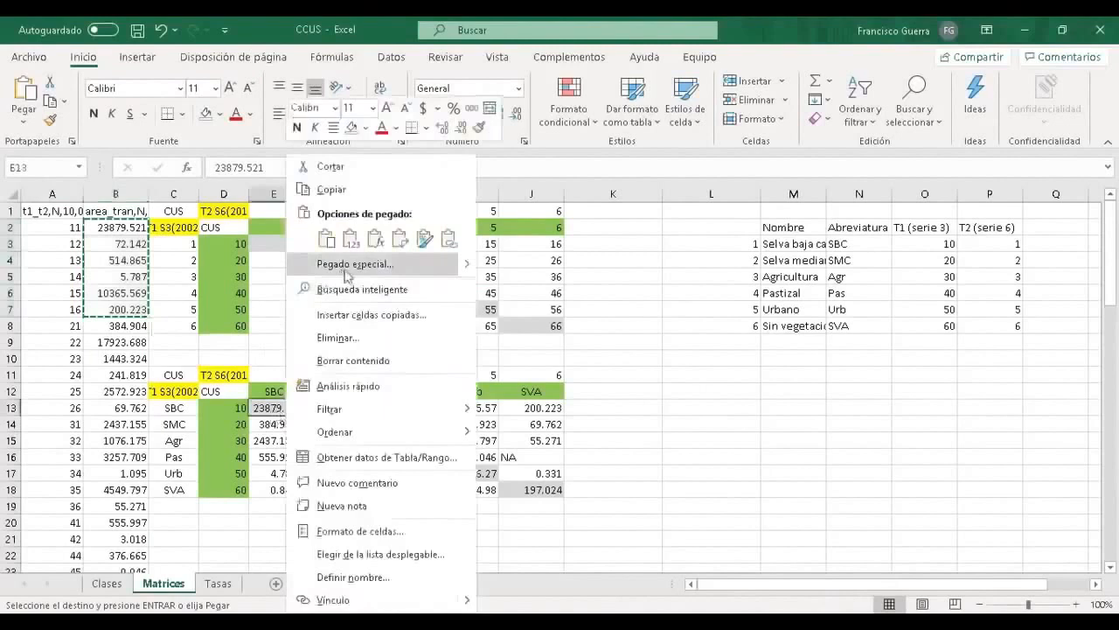
{"action": "left_click", "coordinate": [345, 265]}
{"action": "left_click", "coordinate": [373, 349]}
{"action": "left_click", "coordinate": [477, 376]}
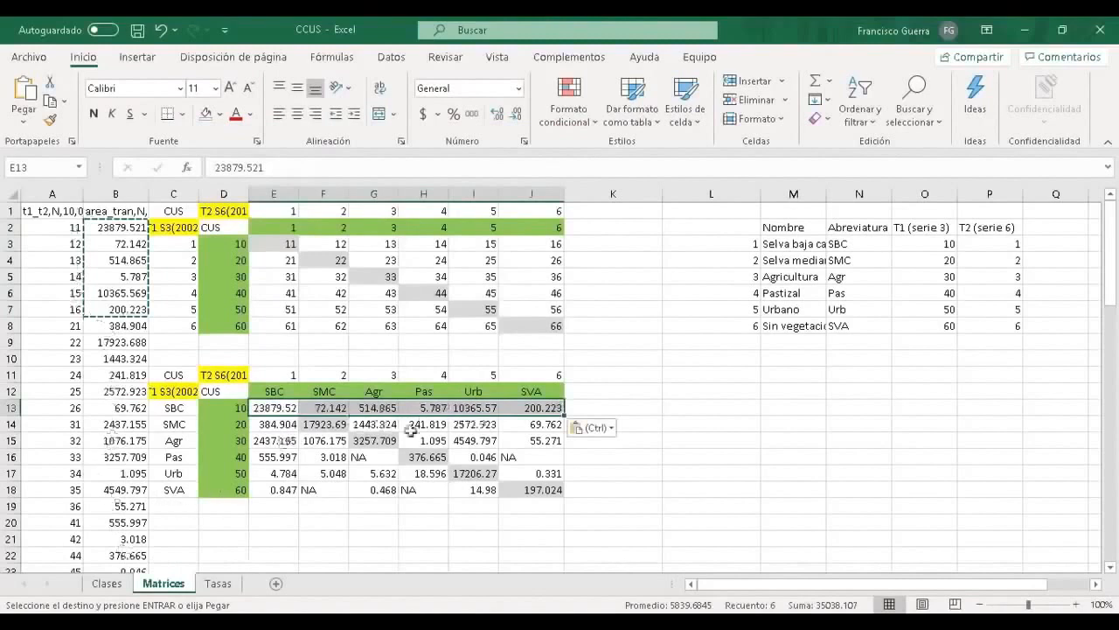
Examine the lower matrix's transition areas, going through the SBC row from permanence to Agr, Pas, Urb and SVA
{"action": "left_click_drag", "start_coordinate": [278, 401], "coordinate": [529, 490]}
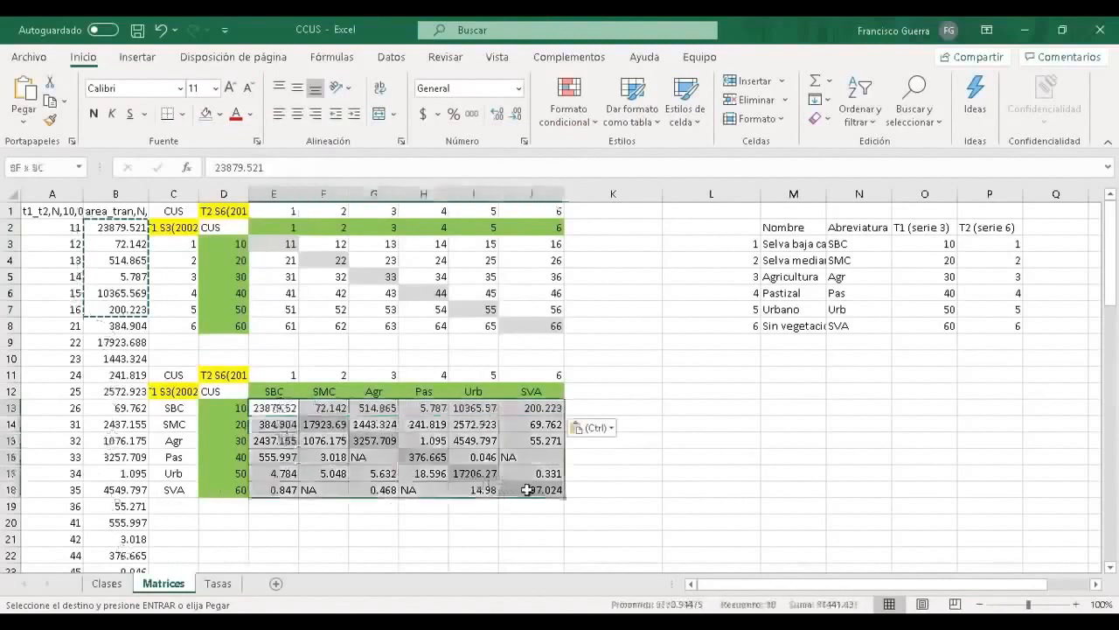
{"action": "left_click", "coordinate": [274, 407]}
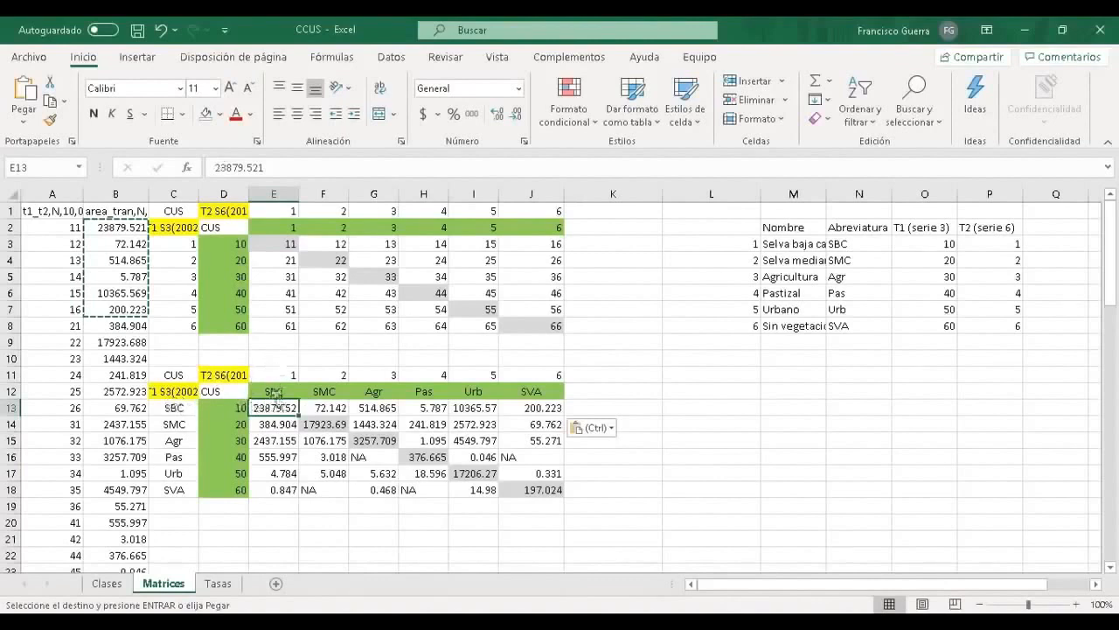
{"action": "left_click_drag", "start_coordinate": [372, 405], "coordinate": [529, 408]}
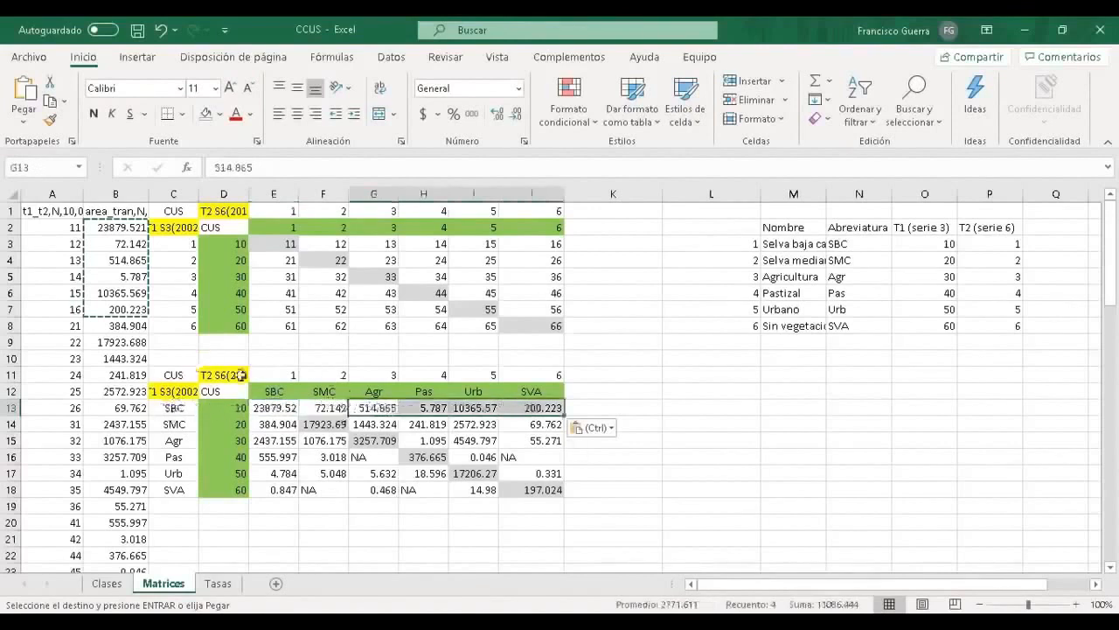
{"action": "left_click", "coordinate": [374, 404]}
{"action": "left_click", "coordinate": [425, 404]}
{"action": "left_click", "coordinate": [472, 406]}
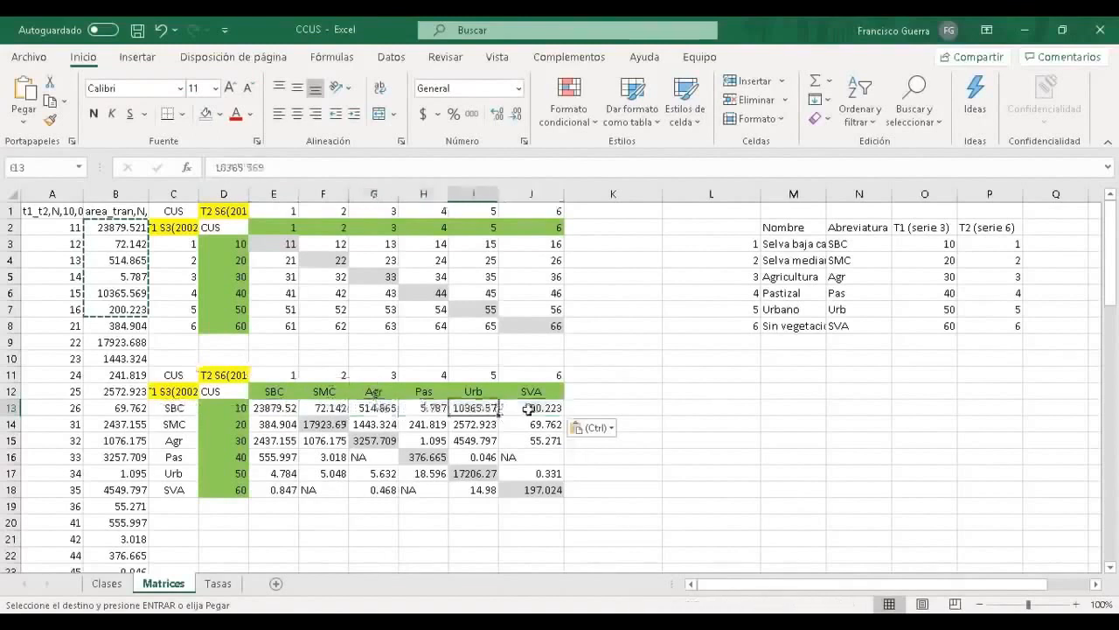
{"action": "left_click", "coordinate": [529, 408]}
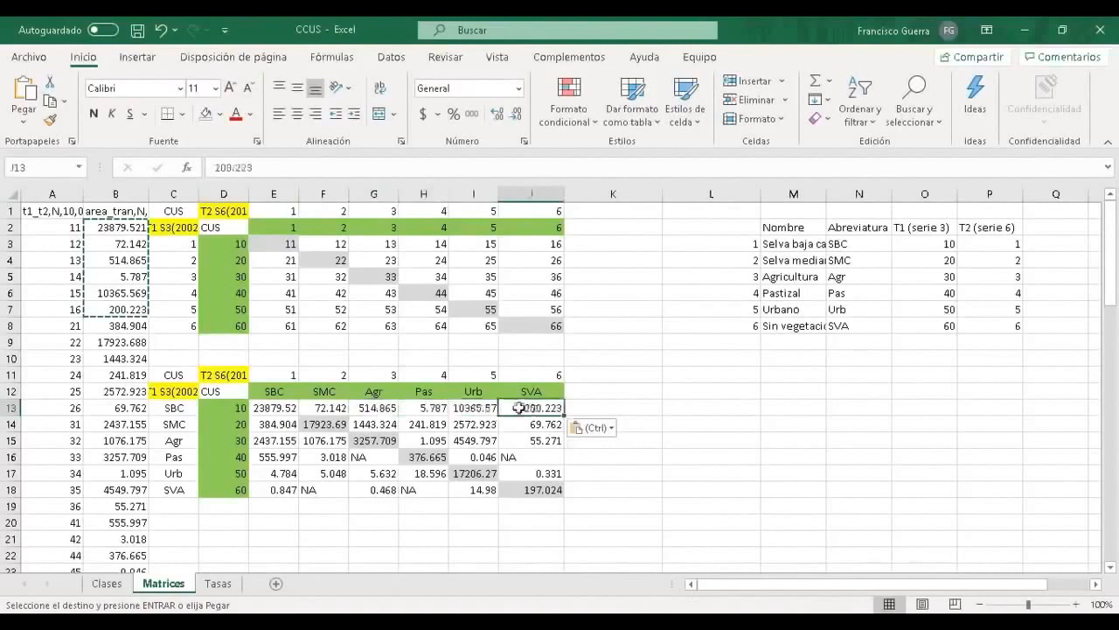
Fill the SBC row's Agr to SVA cells (G13:J13) with orange and make the Urb value bold
{"action": "left_click_drag", "start_coordinate": [374, 408], "coordinate": [529, 408]}
{"action": "left_click_drag", "start_coordinate": [398, 408], "coordinate": [535, 407]}
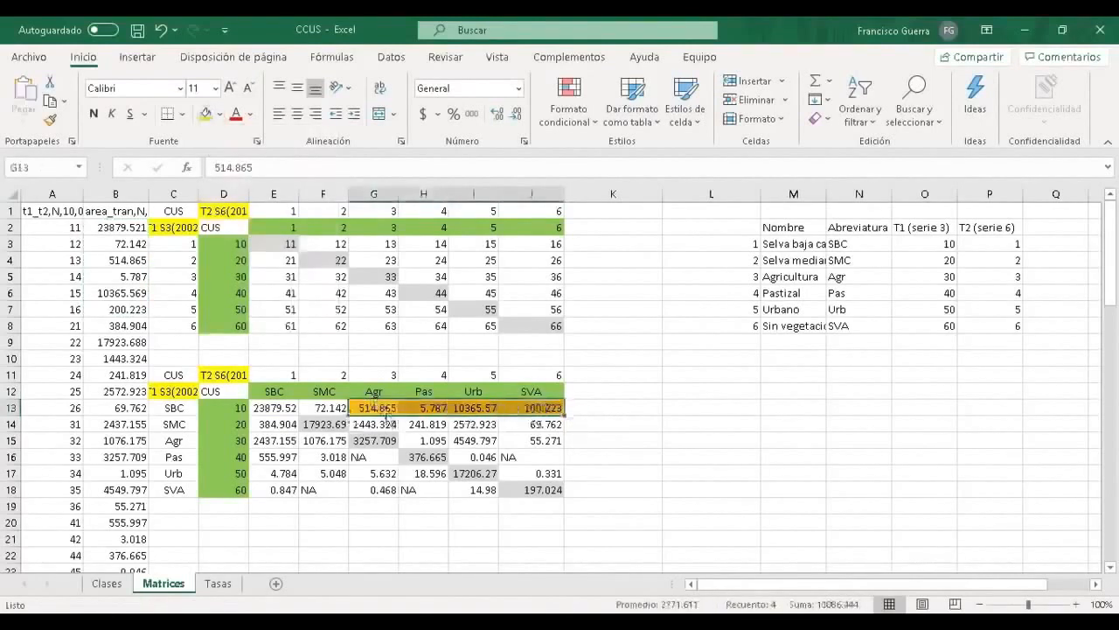
{"action": "left_click", "coordinate": [477, 407]}
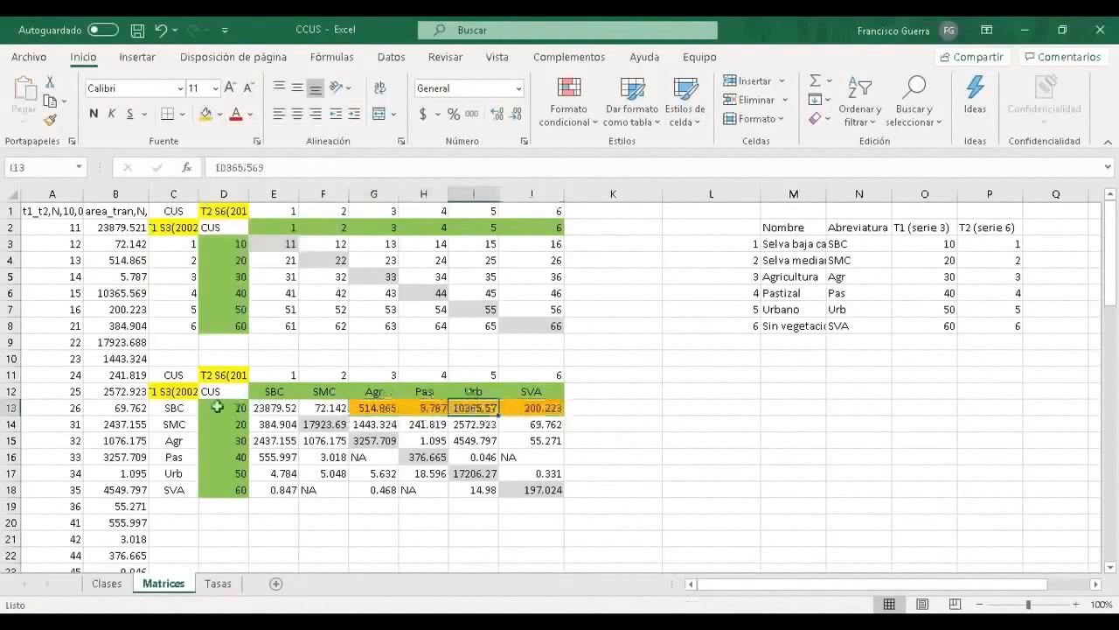
{"action": "left_click", "coordinate": [93, 112]}
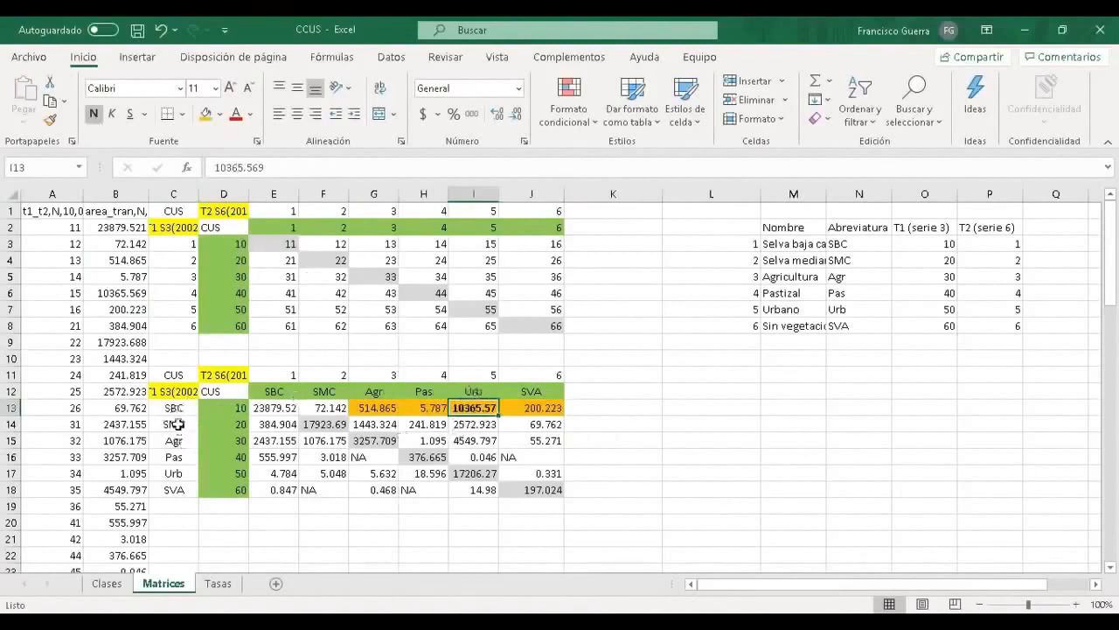
Fill the SMC row's Agr to SVA cells (G14:J14) with orange and make the Urb value bold
{"action": "left_click_drag", "start_coordinate": [381, 424], "coordinate": [549, 424]}
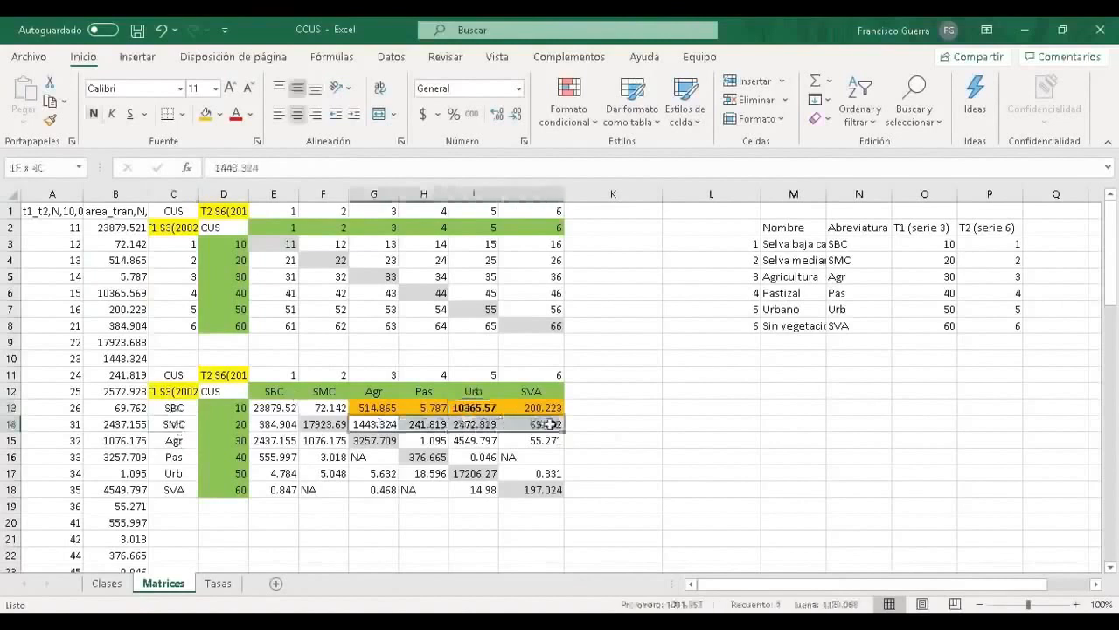
{"action": "key", "text": "ctrl+c"}
{"action": "left_click", "coordinate": [324, 424]}
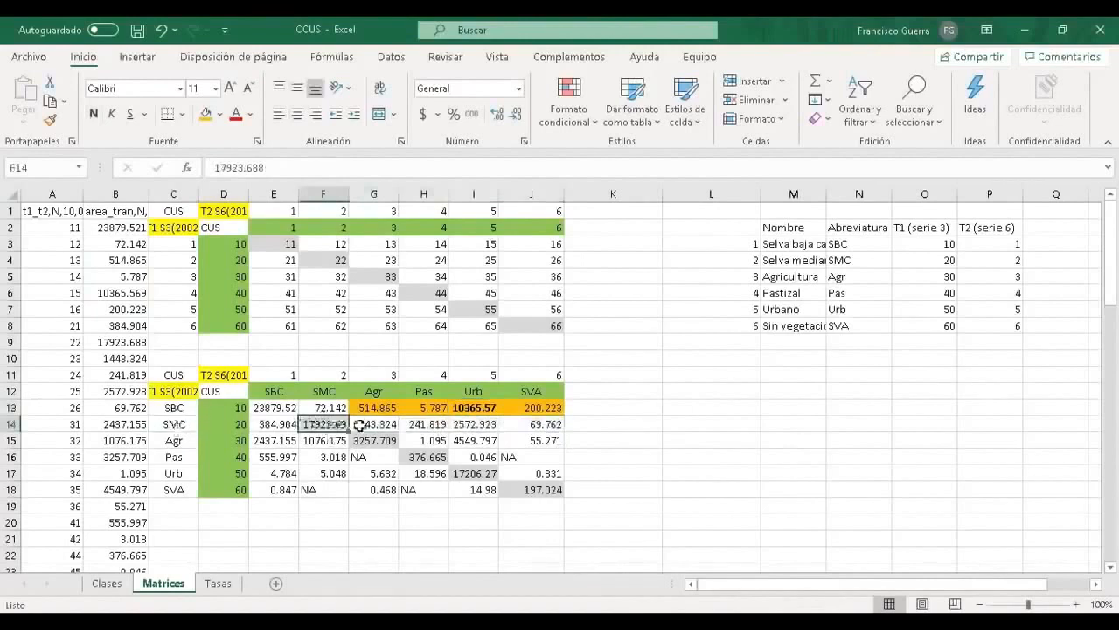
{"action": "left_click_drag", "start_coordinate": [359, 424], "coordinate": [534, 424]}
{"action": "key", "text": "ctrl+v"}
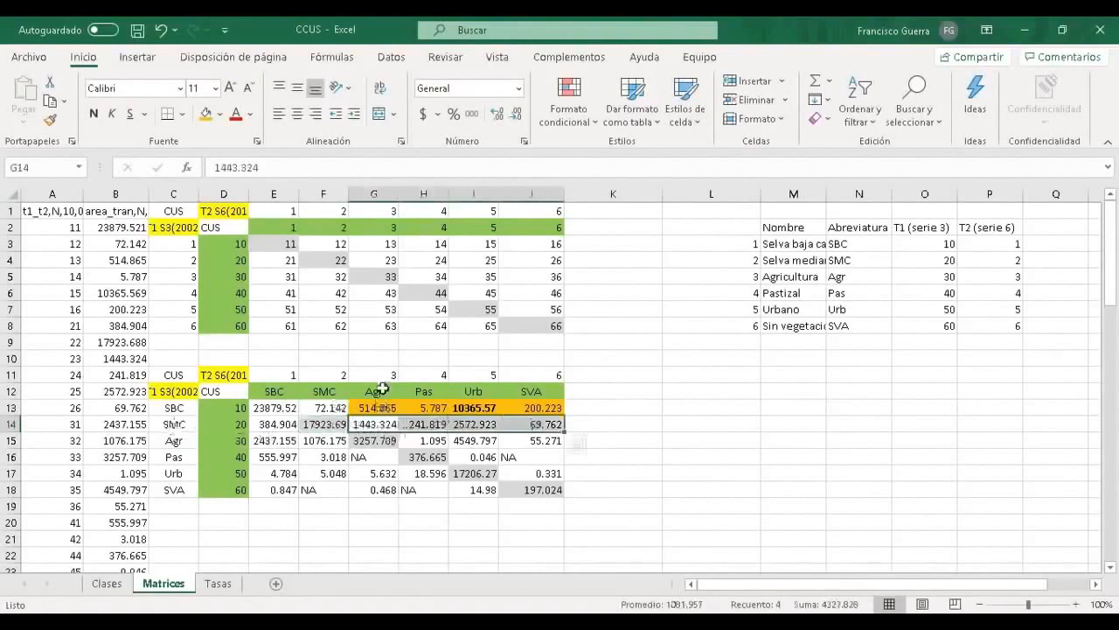
{"action": "left_click", "coordinate": [205, 114]}
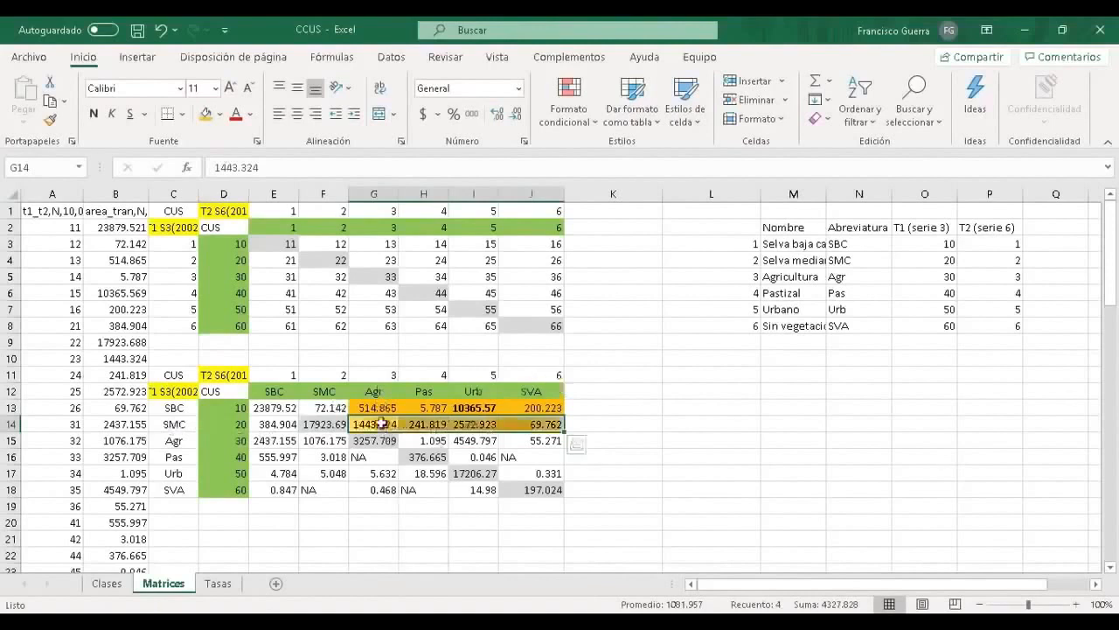
{"action": "left_click", "coordinate": [477, 423]}
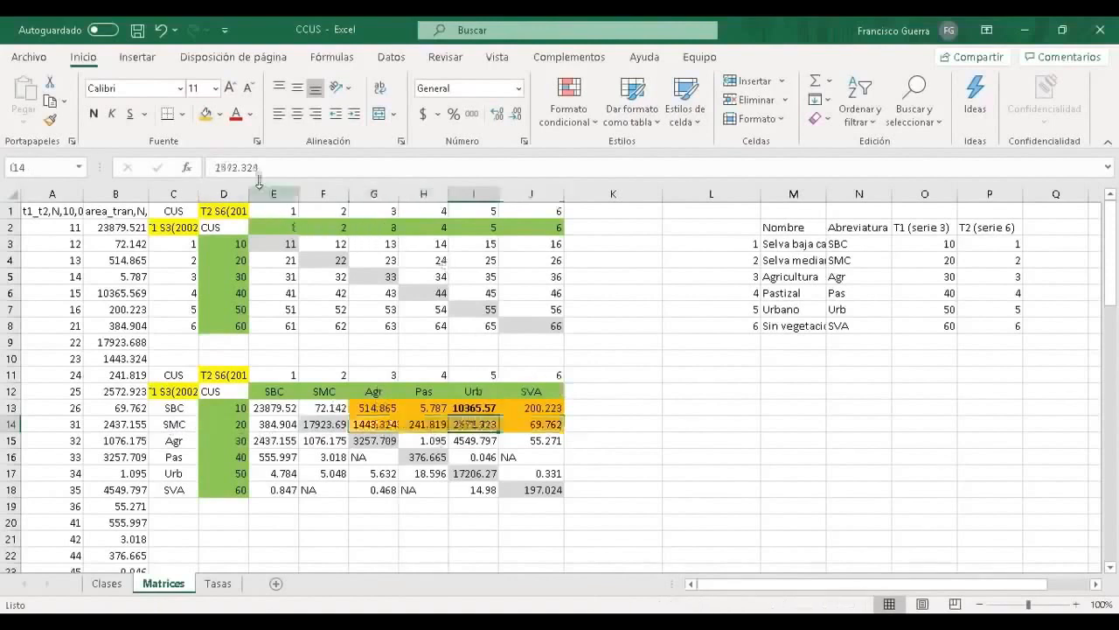
{"action": "left_click", "coordinate": [93, 113]}
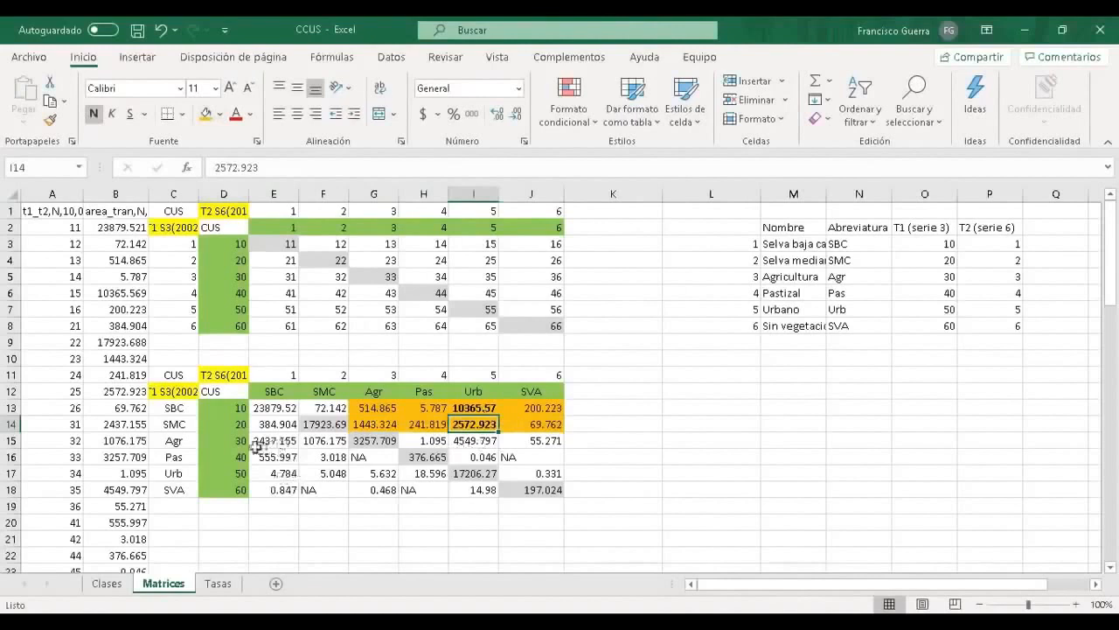
Fill the recovery cells E15, F15 and E16 with green and make the Agr-to-SBC value in E15 bold
{"action": "left_click", "coordinate": [272, 442]}
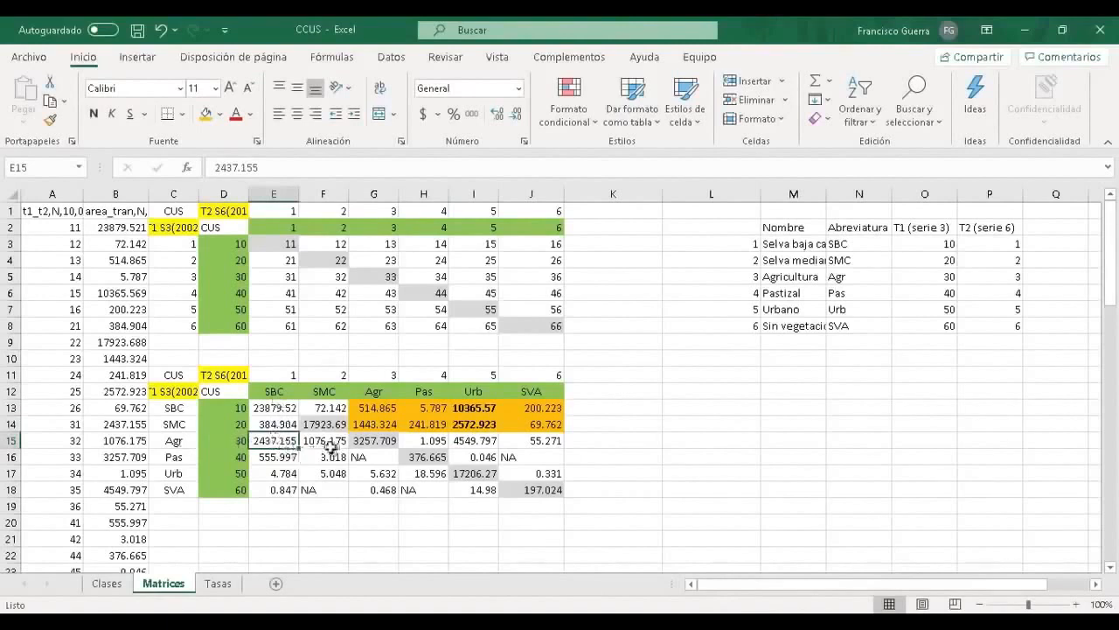
{"action": "left_click_drag", "start_coordinate": [328, 442], "coordinate": [271, 439]}
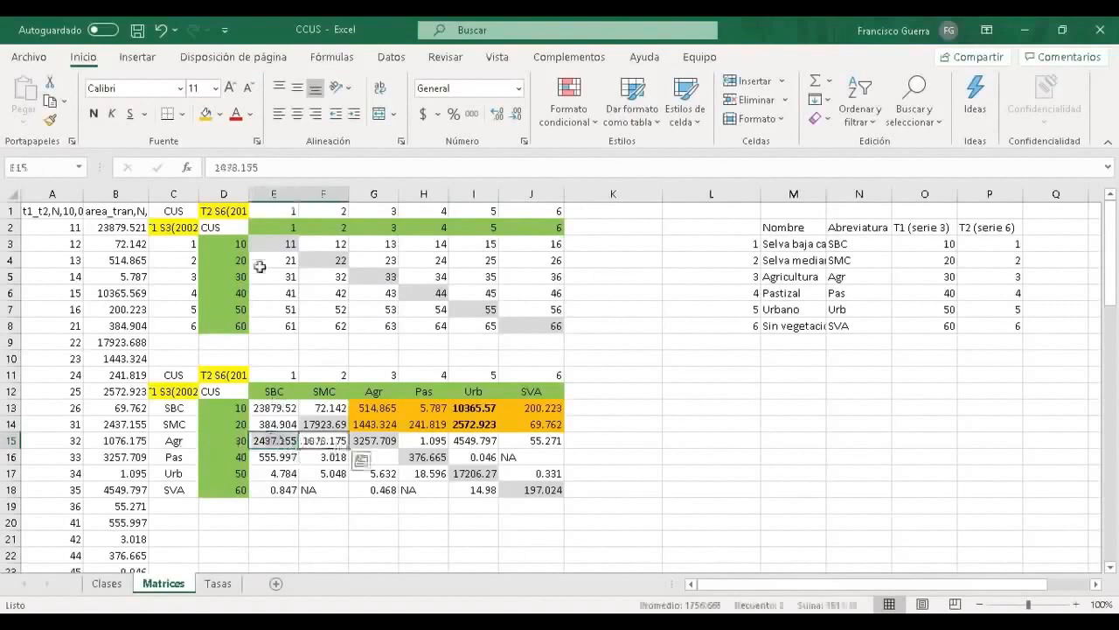
{"action": "left_click", "coordinate": [220, 114]}
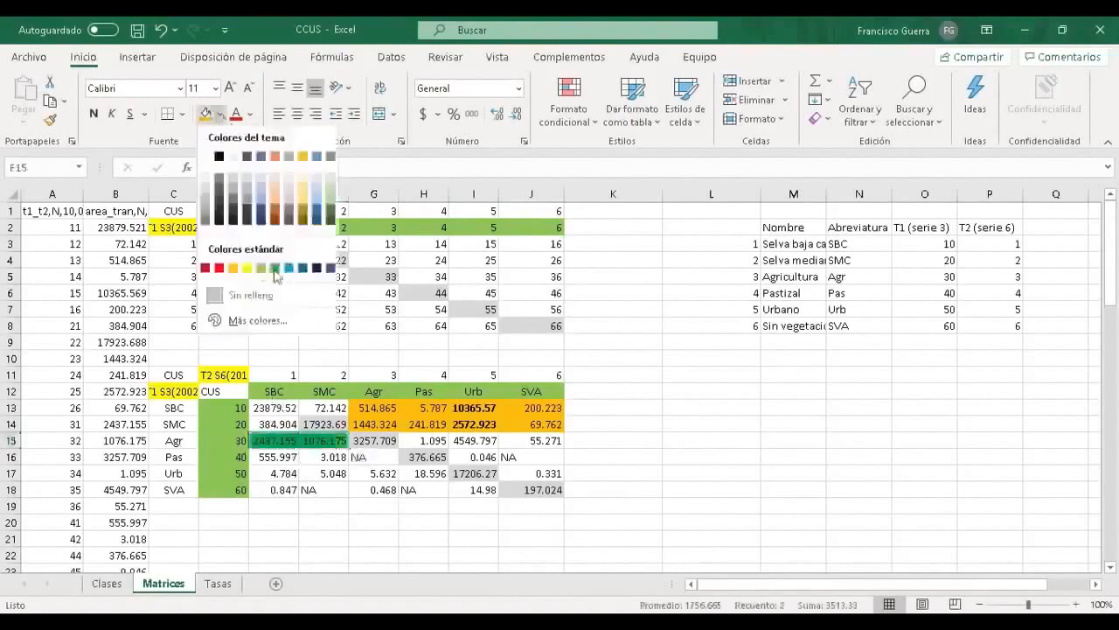
{"action": "left_click", "coordinate": [274, 269]}
{"action": "left_click_drag", "start_coordinate": [274, 459], "coordinate": [324, 459]}
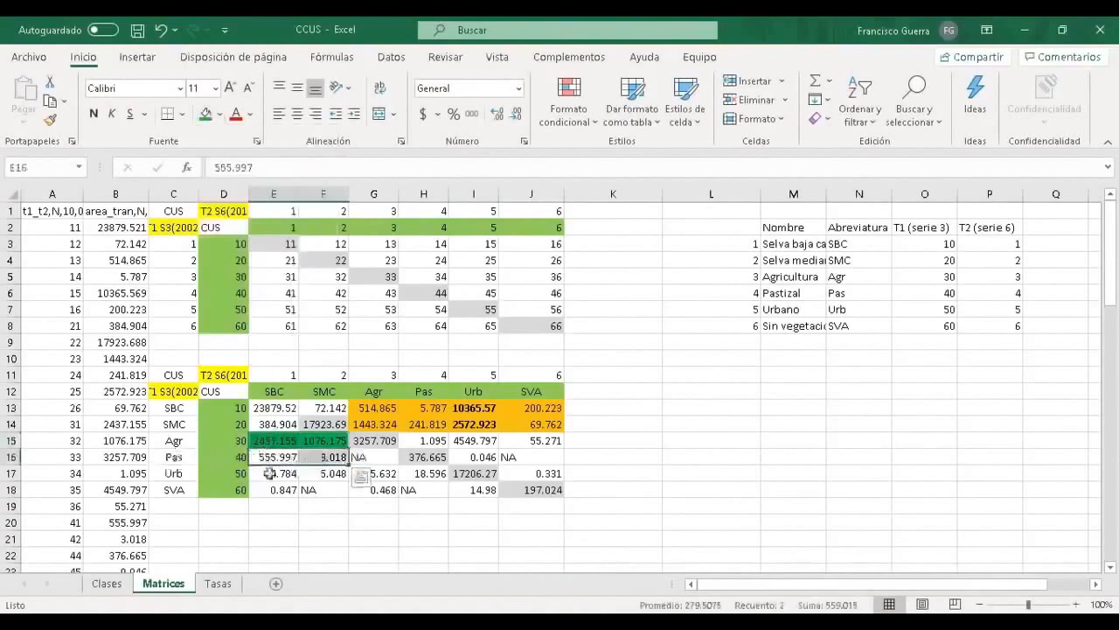
{"action": "left_click", "coordinate": [281, 454]}
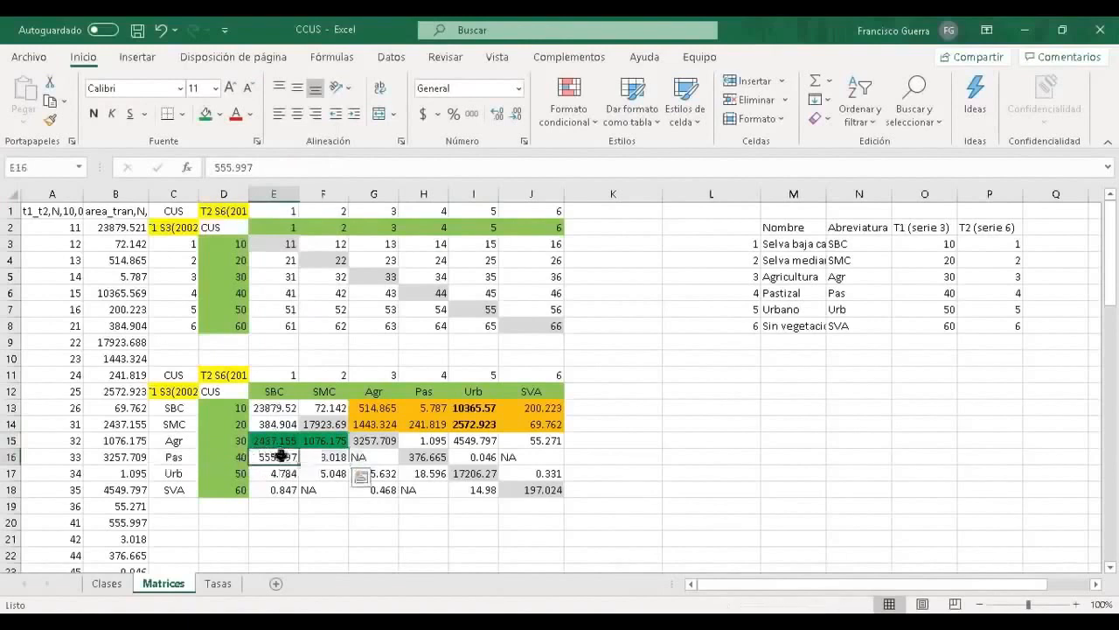
{"action": "left_click", "coordinate": [207, 115]}
{"action": "left_click", "coordinate": [274, 441]}
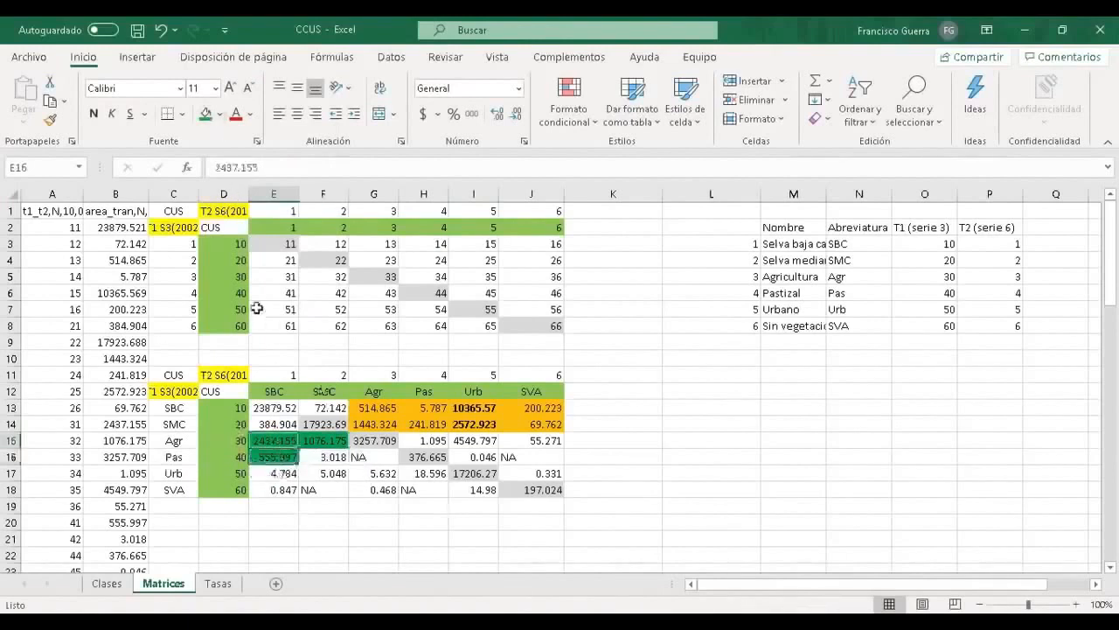
{"action": "left_click", "coordinate": [93, 114]}
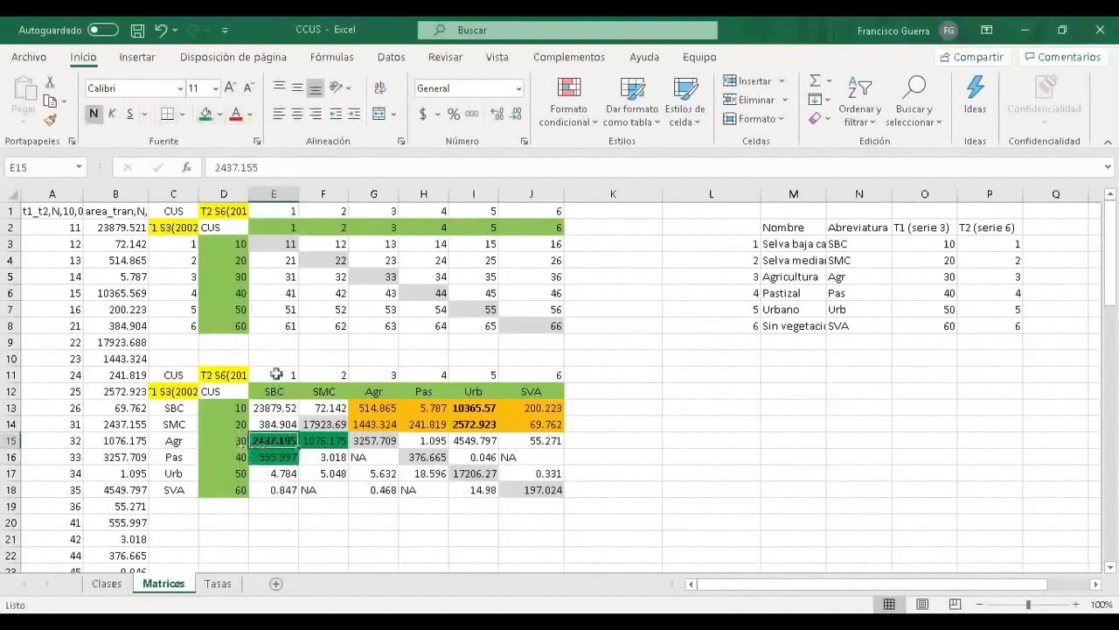
Check the diagonal permanence areas of the lower matrix and paste the transition flow diagram image beside it
{"action": "left_click", "coordinate": [531, 490]}
{"action": "left_click", "coordinate": [460, 472]}
{"action": "left_click", "coordinate": [422, 459]}
{"action": "left_click", "coordinate": [287, 409]}
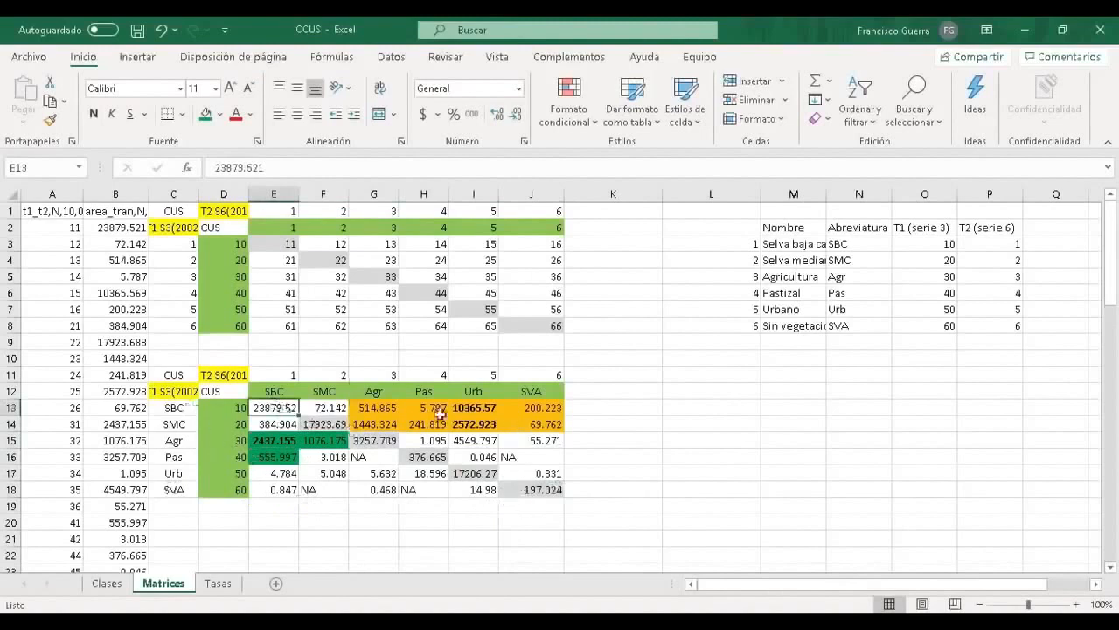
{"action": "key", "text": "ctrl+v"}
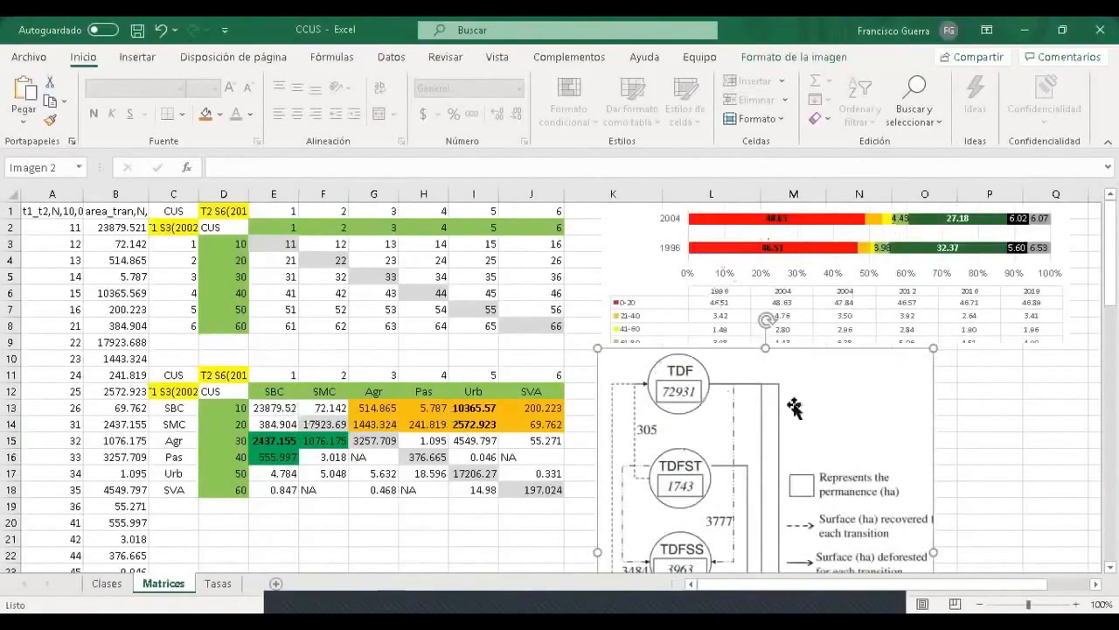
{"action": "left_click_drag", "start_coordinate": [1109, 262], "coordinate": [1109, 287]}
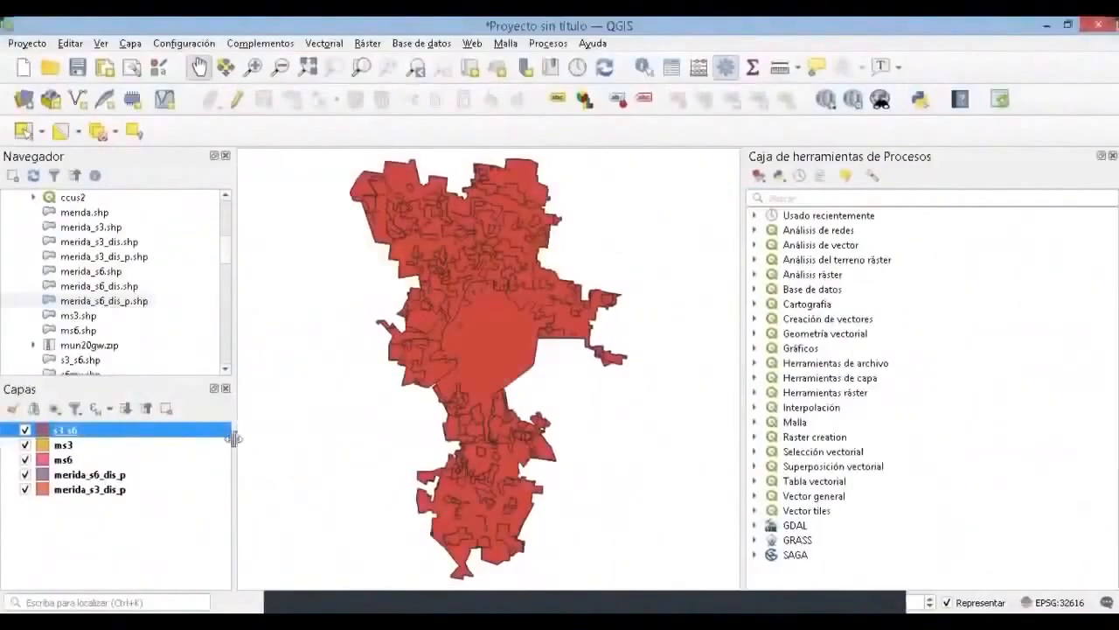
Set the s3_s6 layer's symbology to Categorizado by the t1_t2 field with random colors and classify its values
{"action": "right_click", "coordinate": [63, 431]}
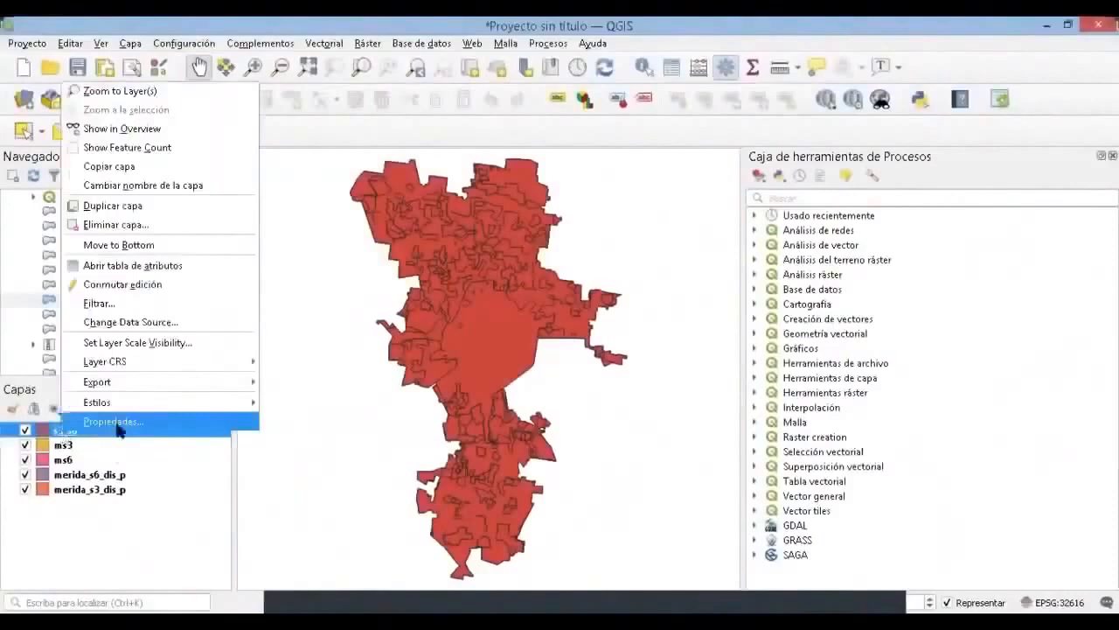
{"action": "left_click", "coordinate": [117, 425]}
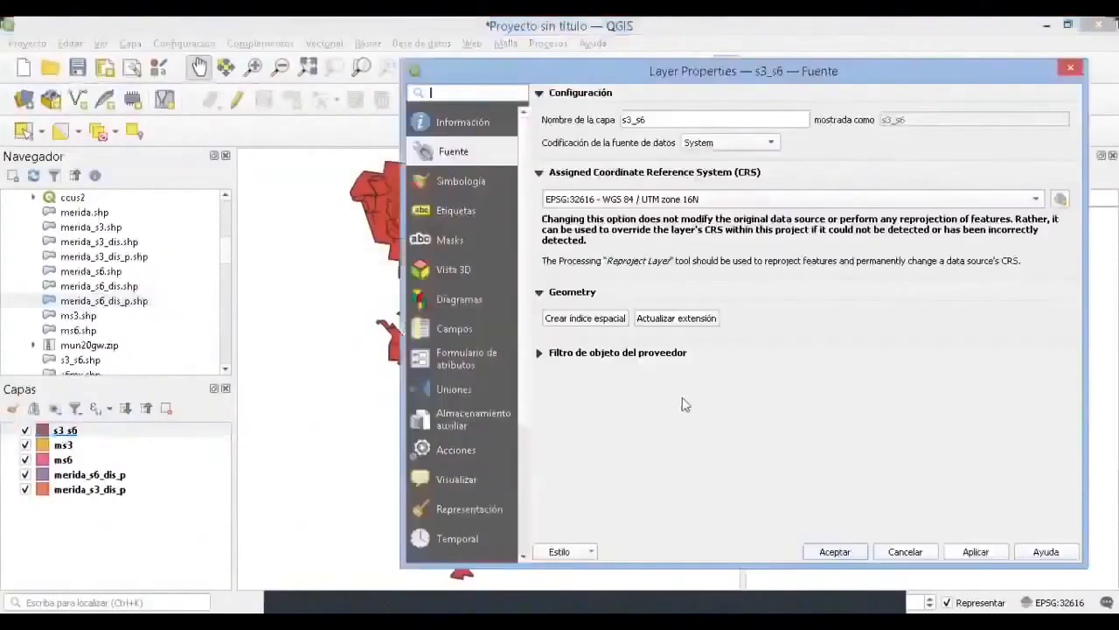
{"action": "left_click", "coordinate": [476, 181]}
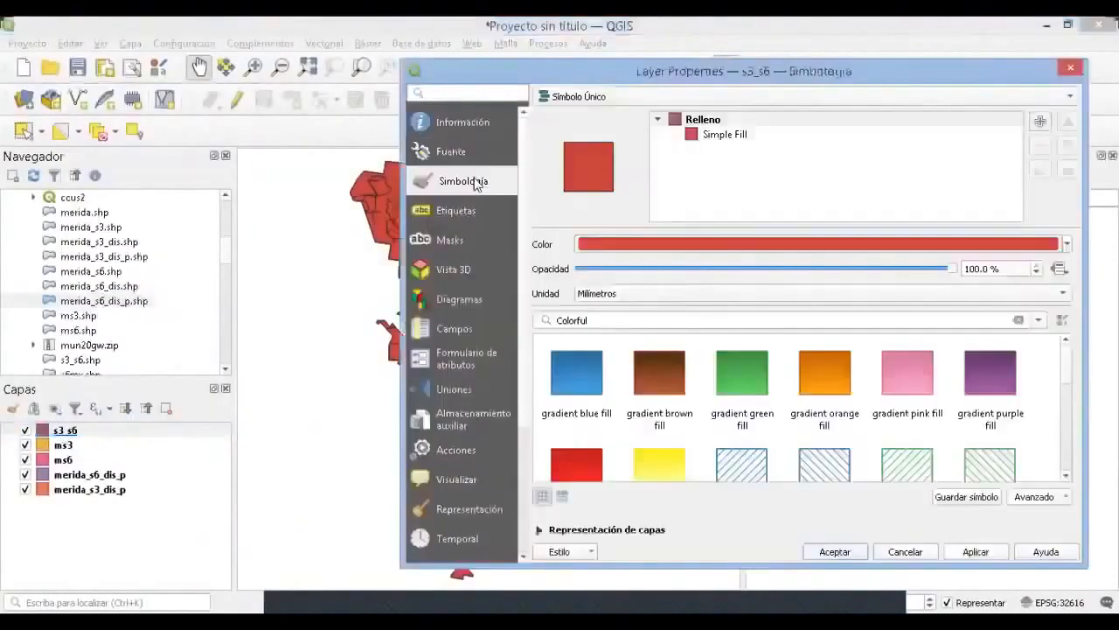
{"action": "left_click", "coordinate": [745, 102]}
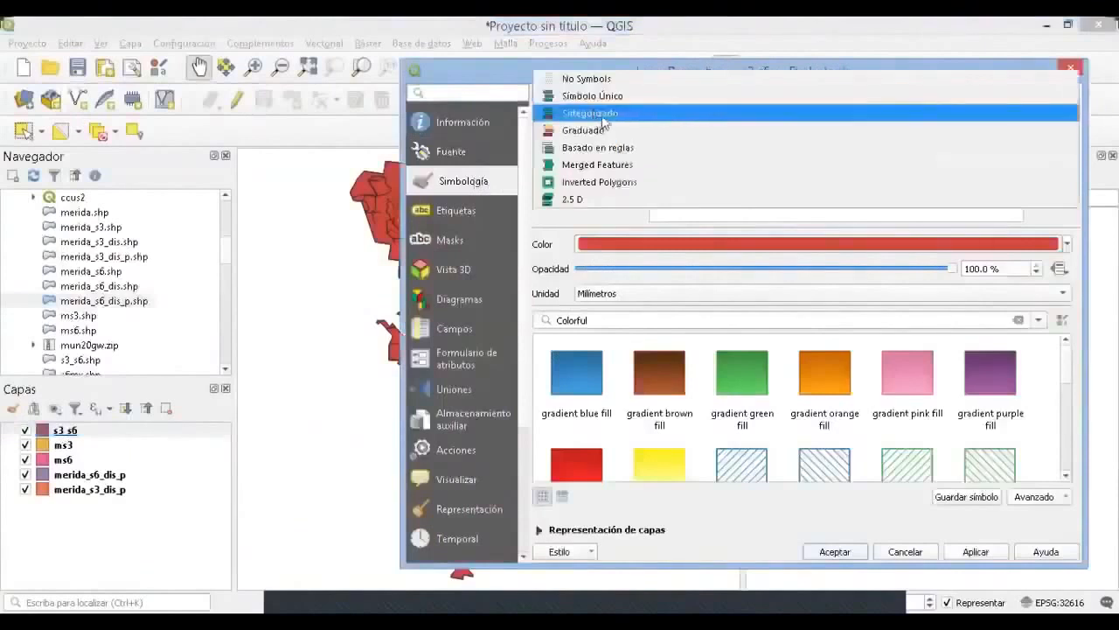
{"action": "left_click", "coordinate": [592, 113]}
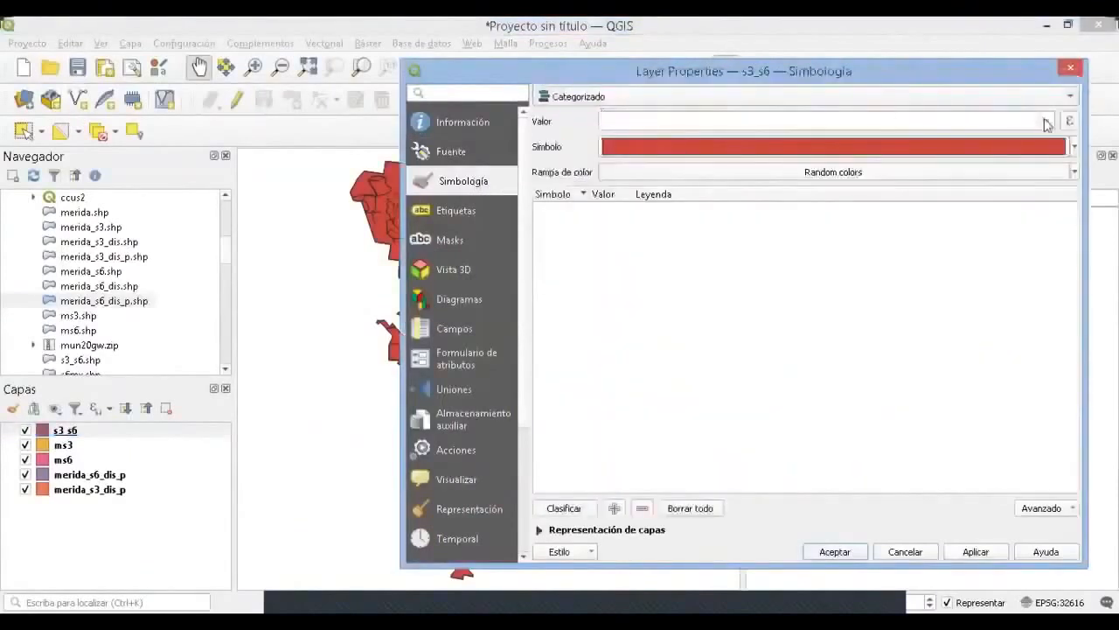
{"action": "left_click", "coordinate": [1046, 122]}
{"action": "left_click_drag", "start_coordinate": [1050, 162], "coordinate": [1054, 285]}
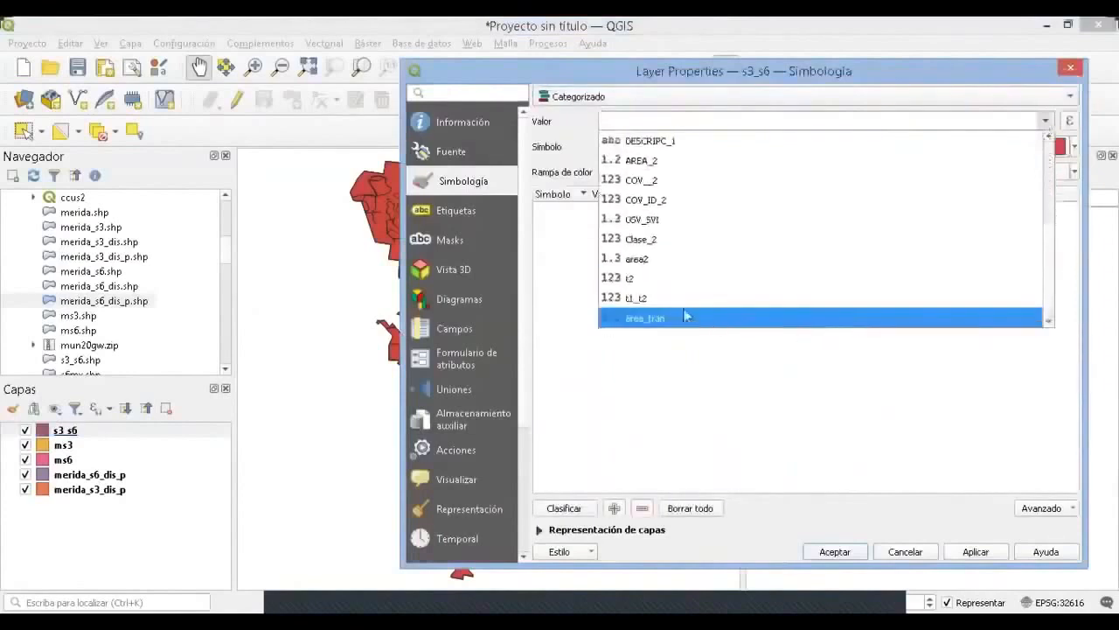
{"action": "left_click", "coordinate": [654, 299]}
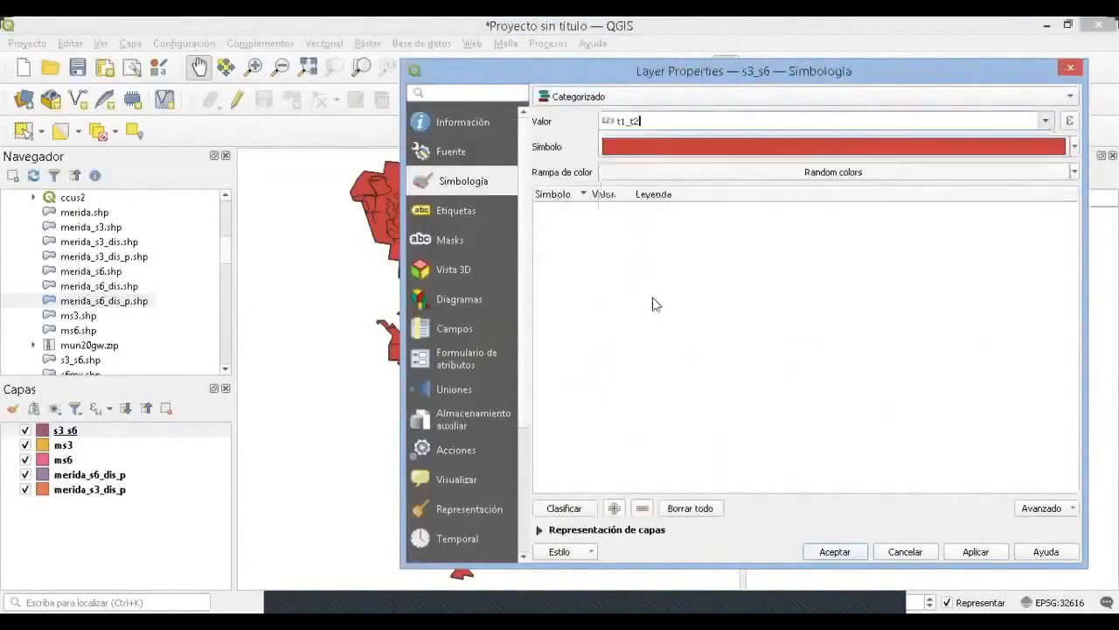
{"action": "left_click", "coordinate": [565, 508]}
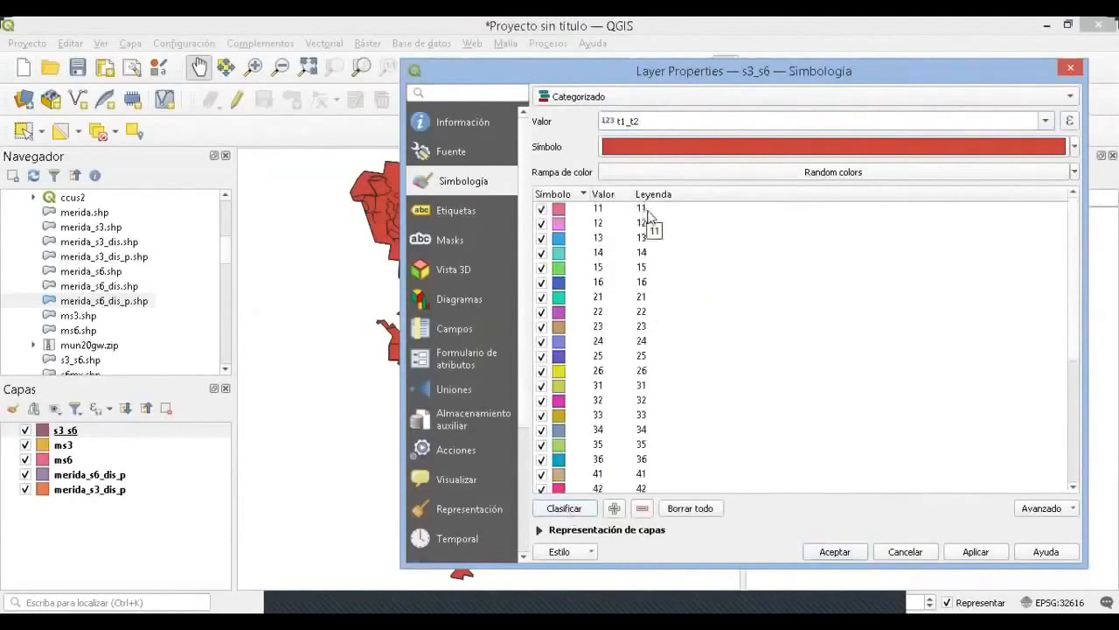
Change the legend text of class 15 to "Deforestación SB-U"
{"action": "left_click", "coordinate": [645, 271]}
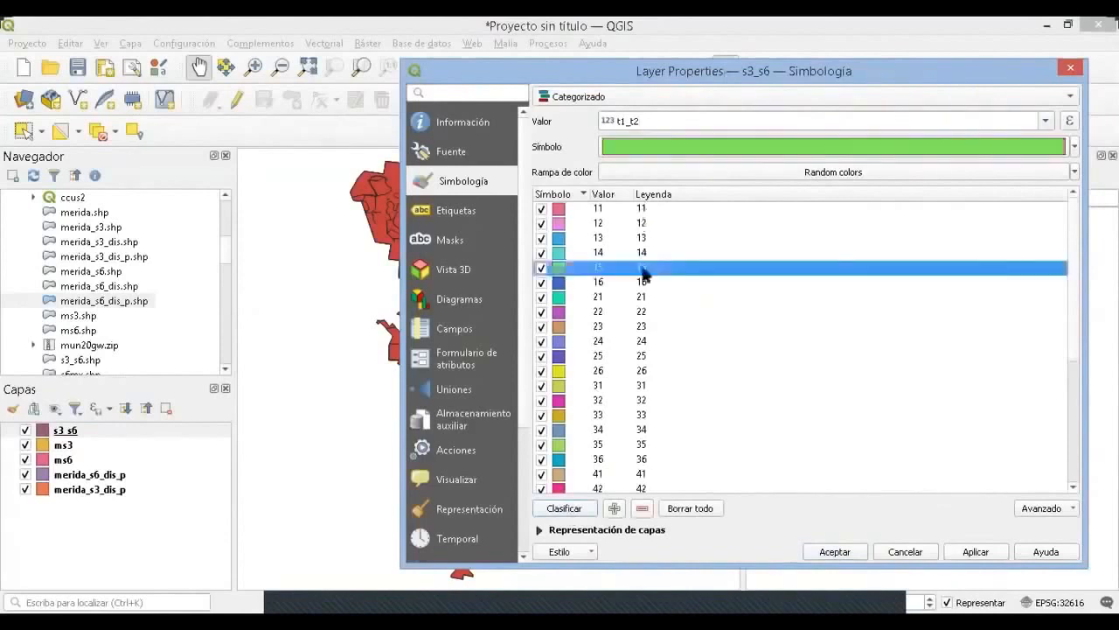
{"action": "double_click", "coordinate": [644, 271]}
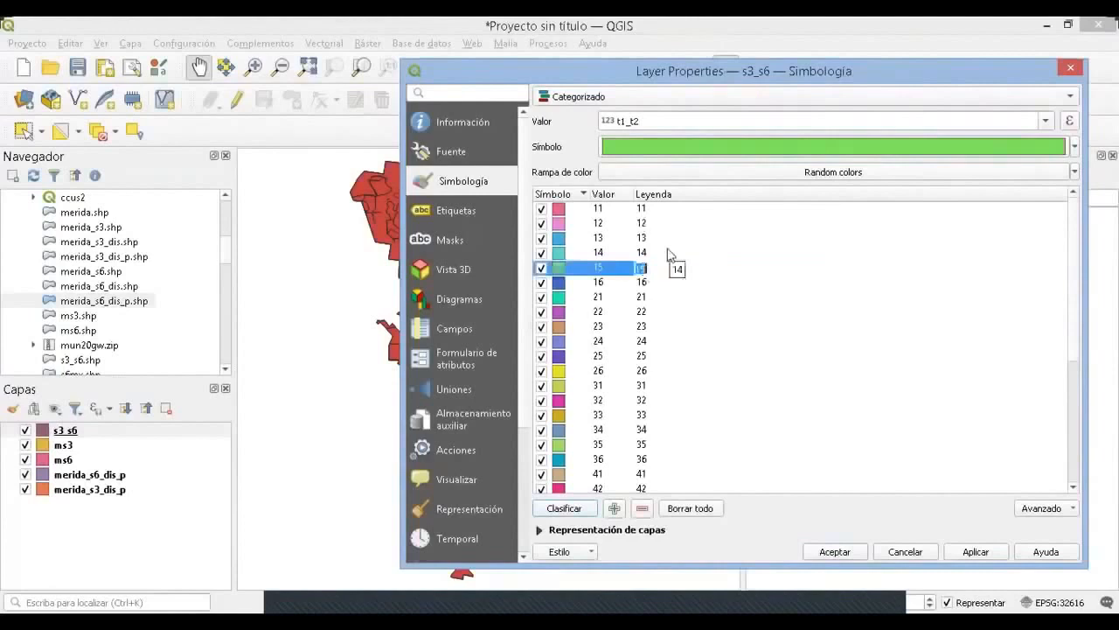
{"action": "type", "text": "pe"}
{"action": "type", "text": "forestación SB-"}
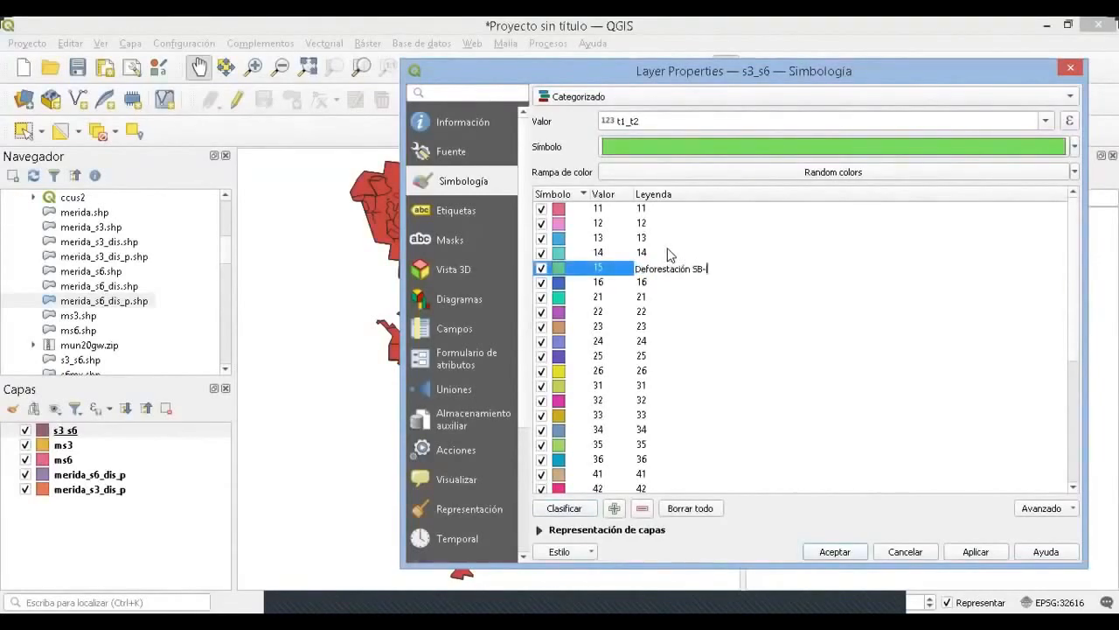
{"action": "type", "text": "U"}
Change the legend text of class 31 to "Recuperación Agr-SB"
{"action": "left_click", "coordinate": [647, 391]}
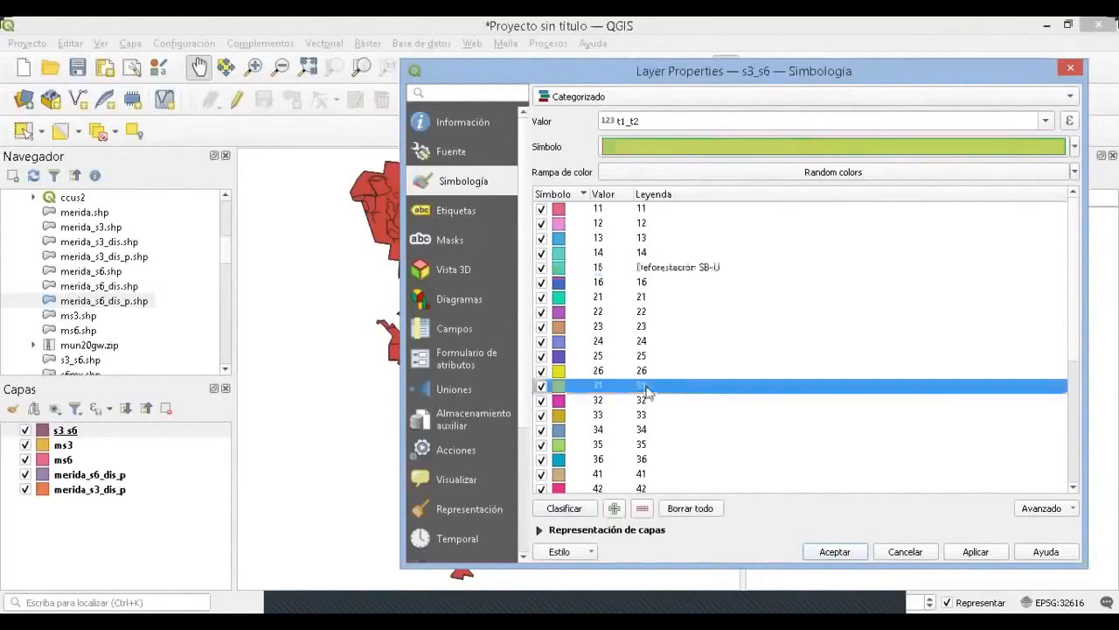
{"action": "double_click", "coordinate": [645, 388]}
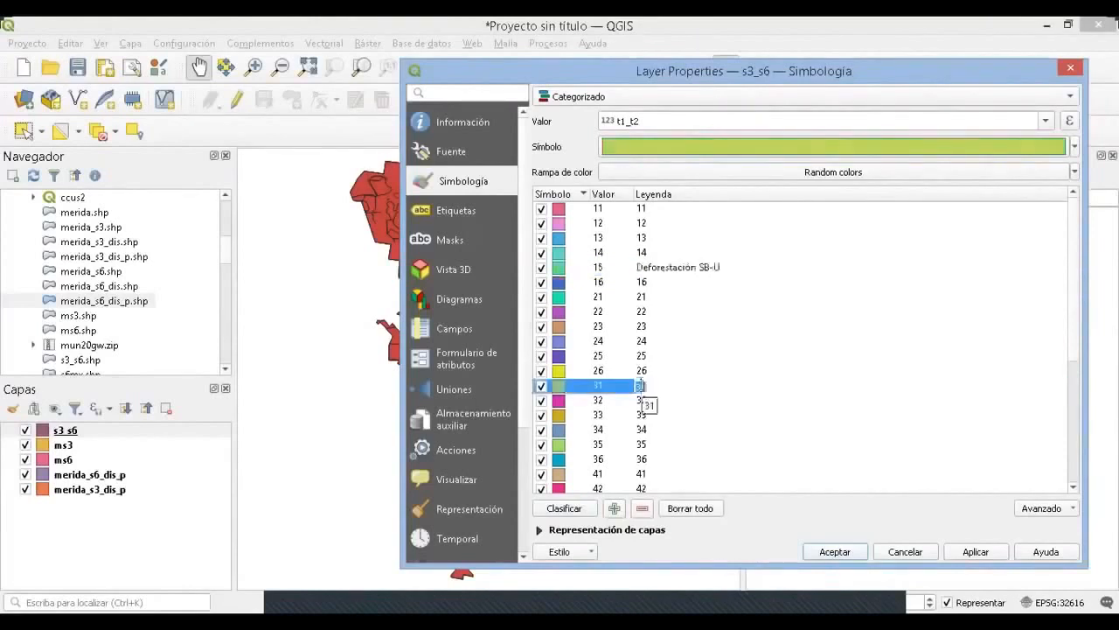
{"action": "type", "text": "Recuperaci"}
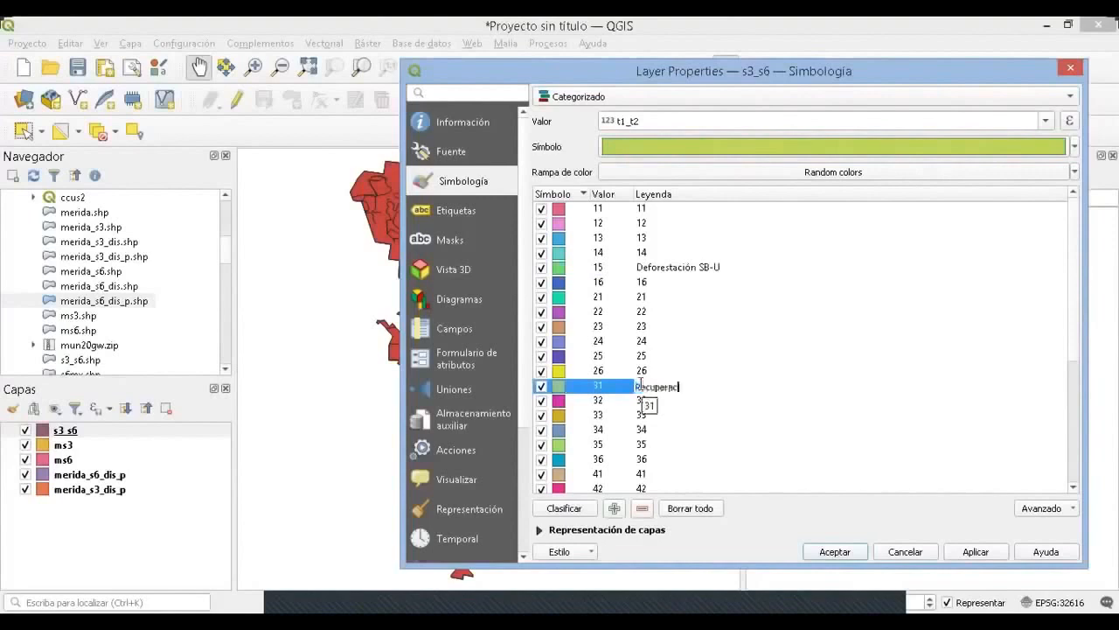
{"action": "type", "text": "ón 4"}
{"action": "type", "text": "gr"}
{"action": "type", "text": "-F"}
{"action": "type", "text": "B"}
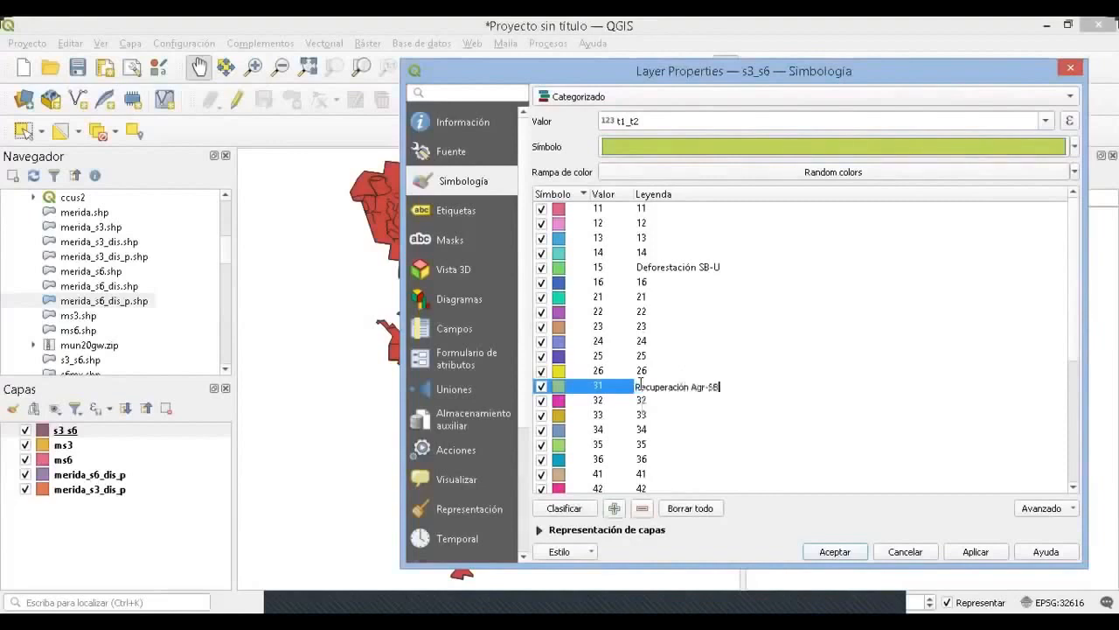
Set the symbol of the Deforestación SB-U class to the gradient yellow fill
{"action": "left_click", "coordinate": [558, 270]}
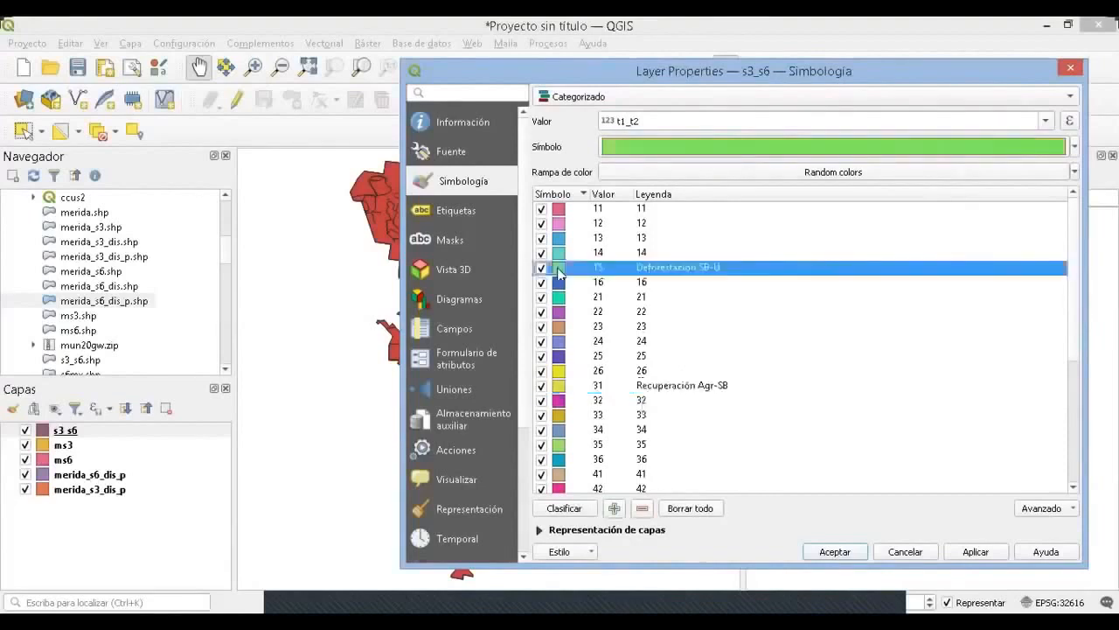
{"action": "double_click", "coordinate": [558, 269]}
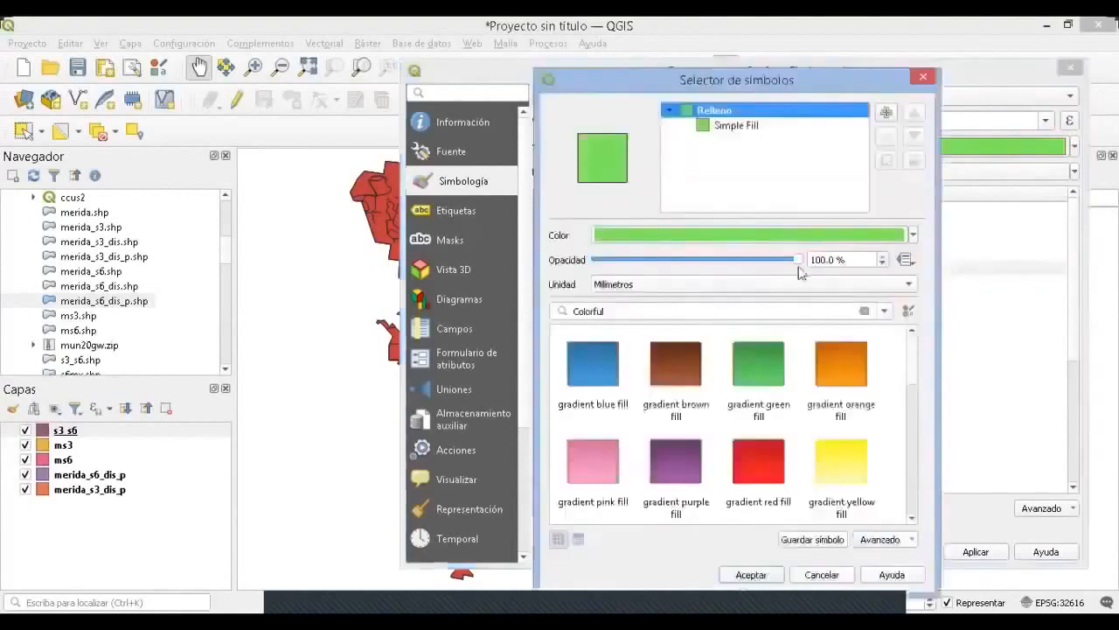
{"action": "left_click", "coordinate": [841, 463]}
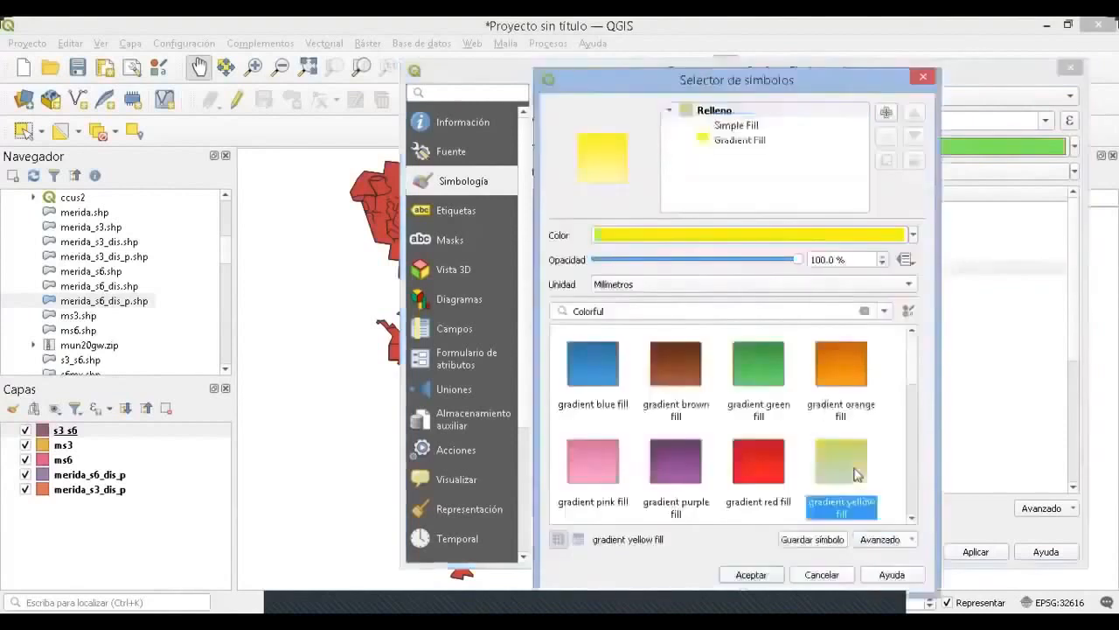
{"action": "left_click", "coordinate": [769, 578]}
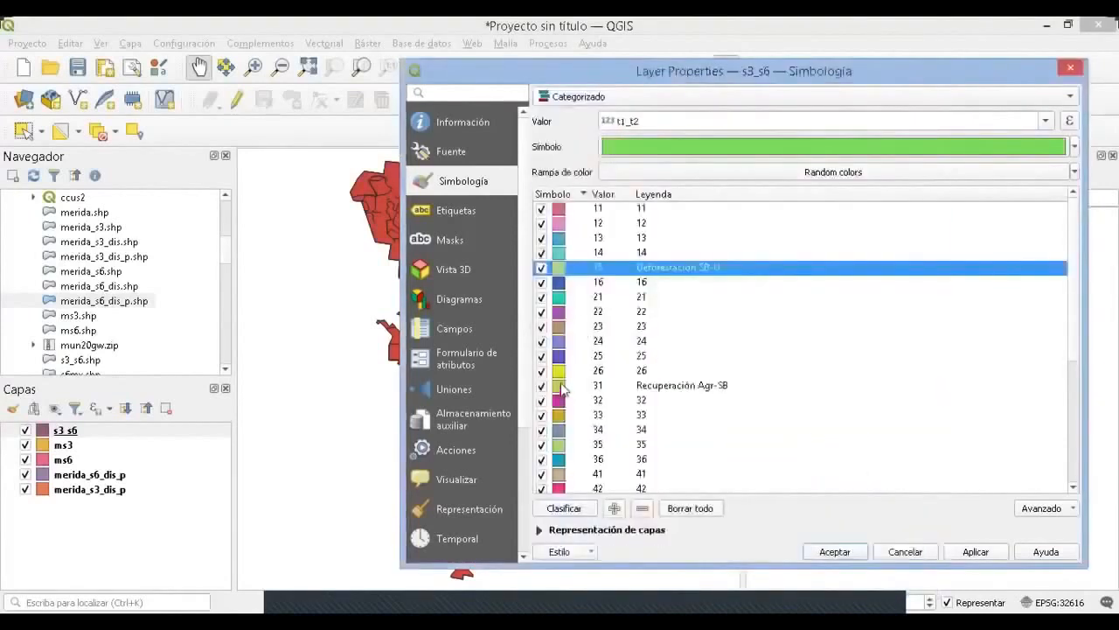
Set the symbol of the Recuperación Agr-SB class to the gradient green fill and accept the layer properties
{"action": "double_click", "coordinate": [565, 387]}
{"action": "left_click", "coordinate": [782, 372]}
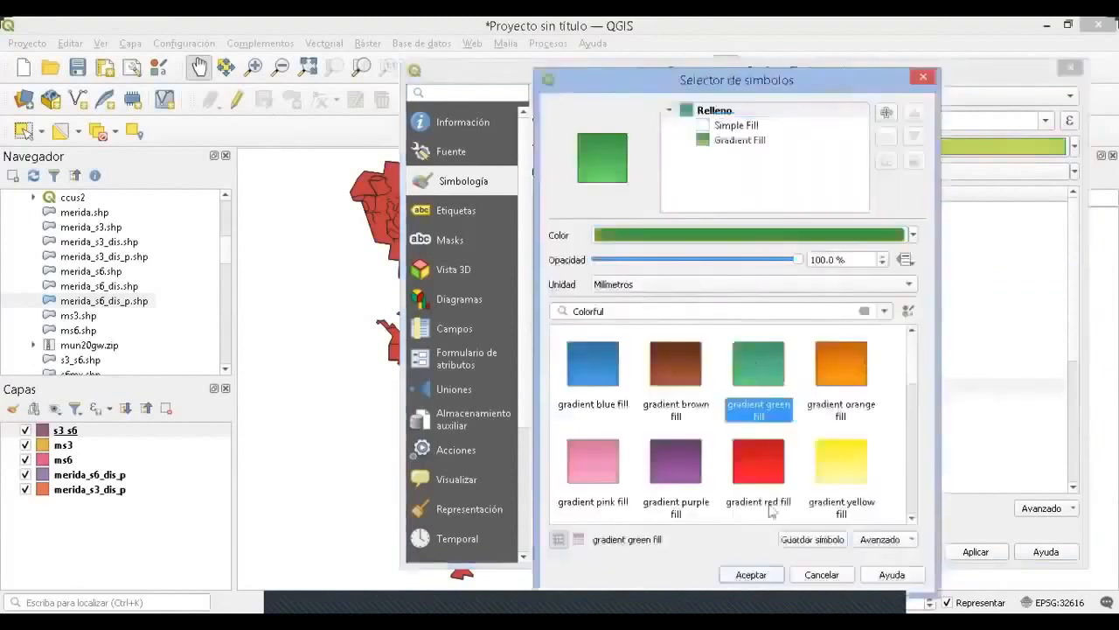
{"action": "left_click", "coordinate": [762, 572]}
{"action": "left_click", "coordinate": [841, 555]}
Expand the s3_s6 legend and toggle the Deforestación SB-U class off and on to locate its areas on the map
{"action": "left_click", "coordinate": [9, 432]}
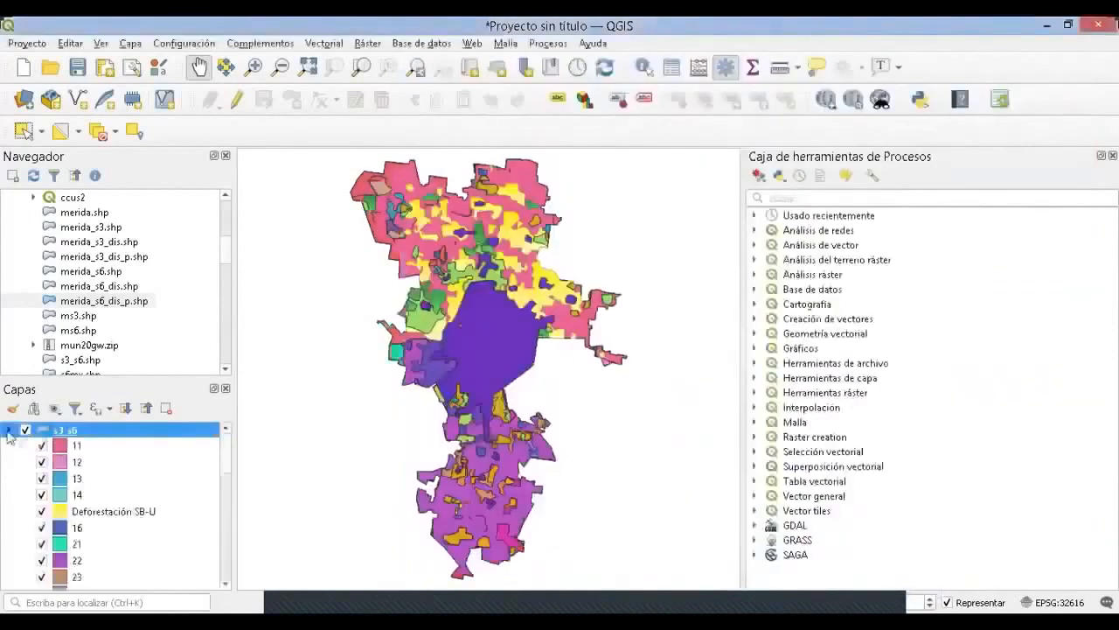
{"action": "left_click", "coordinate": [42, 511]}
{"action": "left_click", "coordinate": [42, 512]}
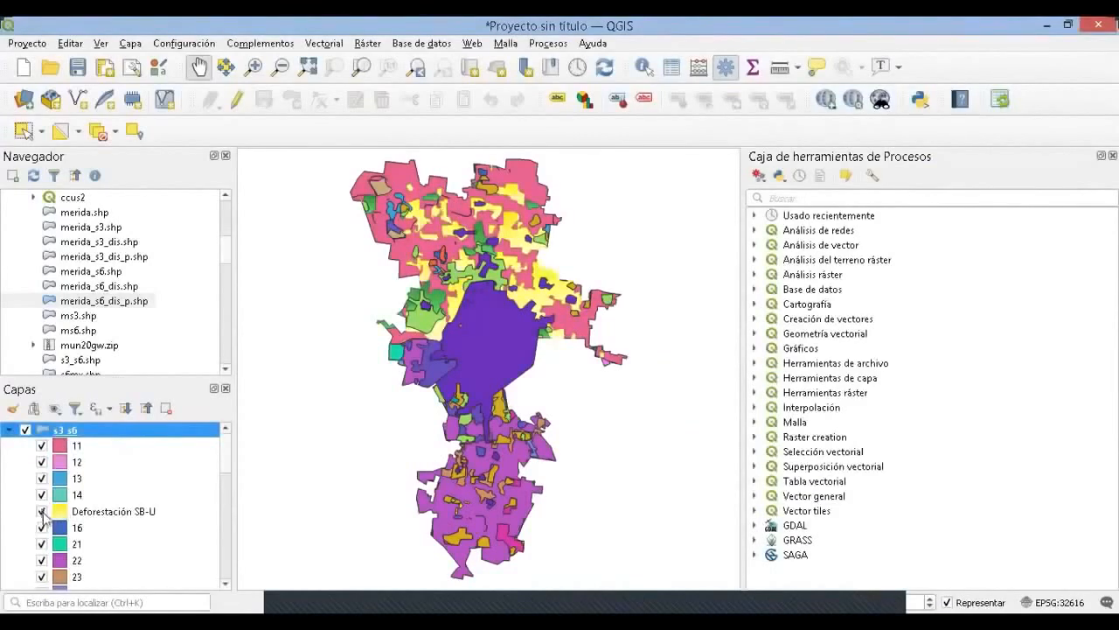
{"action": "left_click", "coordinate": [42, 512]}
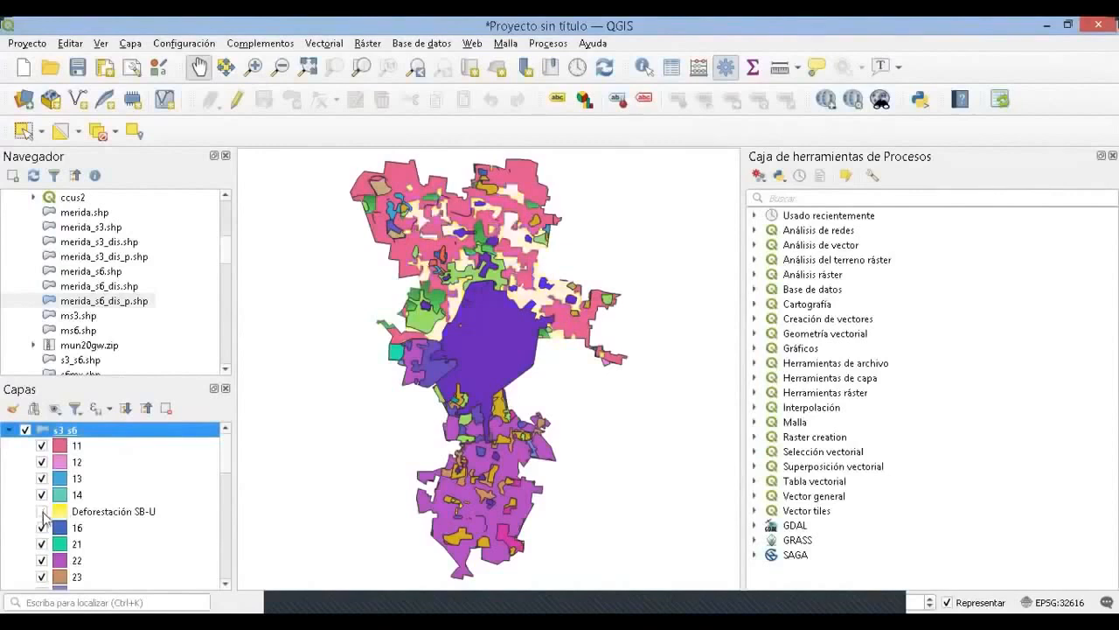
{"action": "left_click", "coordinate": [42, 512]}
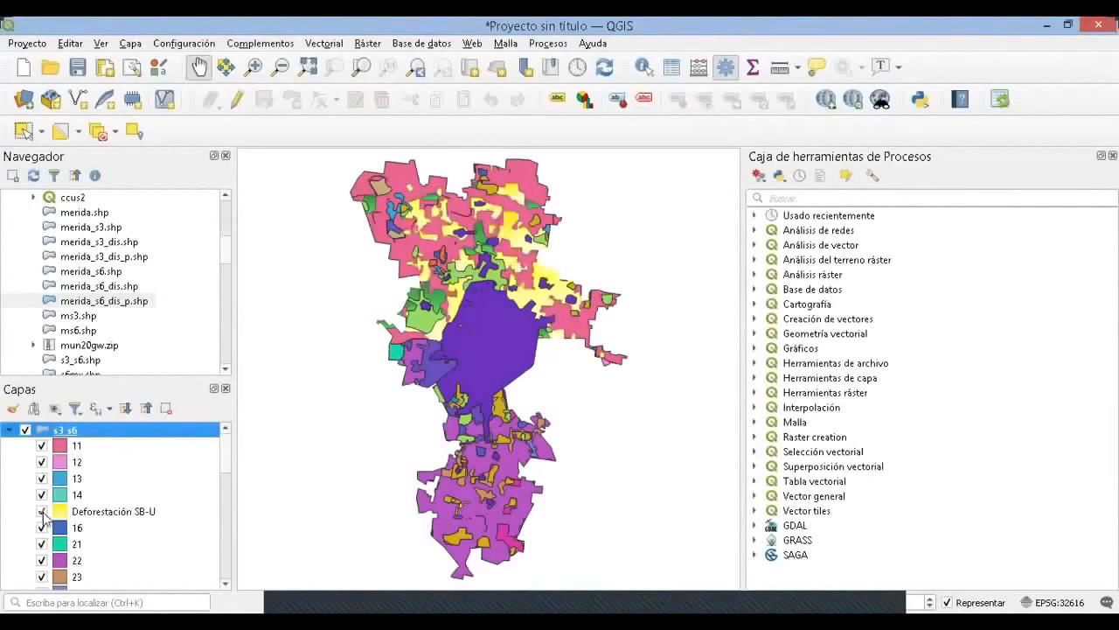
Toggle the Recuperación Agr-SB class off and on repeatedly to locate the recovery areas, leaving it displayed
{"action": "scroll", "coordinate": [220, 486], "scroll_direction": "down", "scroll_amount": 3}
{"action": "scroll", "coordinate": [221, 486], "scroll_direction": "down", "scroll_amount": 1}
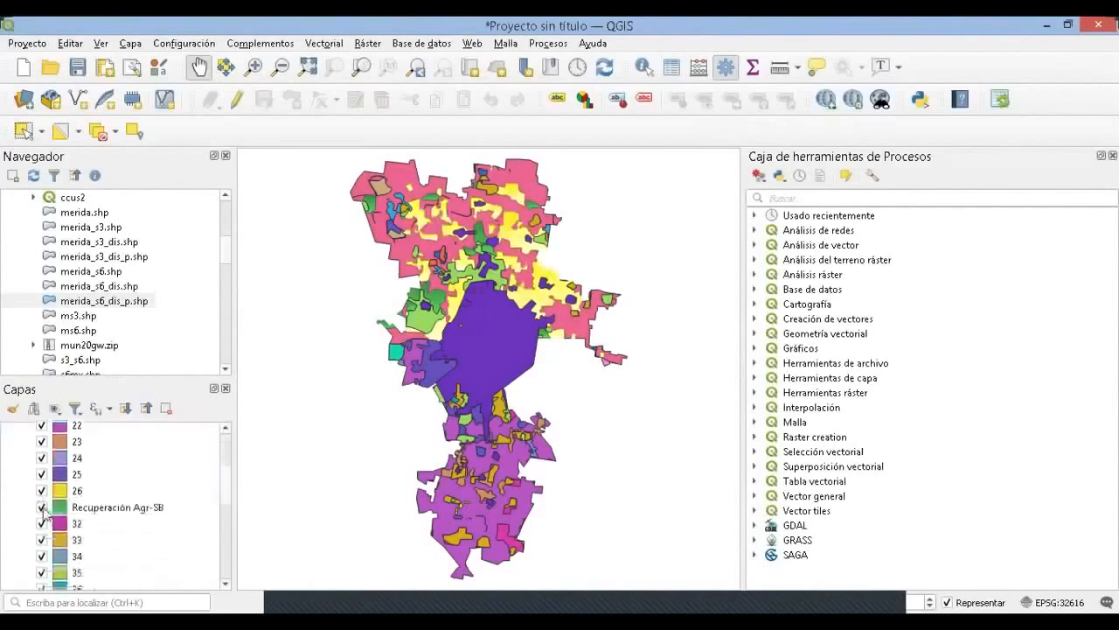
{"action": "left_click", "coordinate": [42, 508]}
{"action": "left_click", "coordinate": [42, 508]}
{"action": "left_click", "coordinate": [42, 507]}
{"action": "left_click", "coordinate": [42, 507]}
{"action": "left_click", "coordinate": [42, 507]}
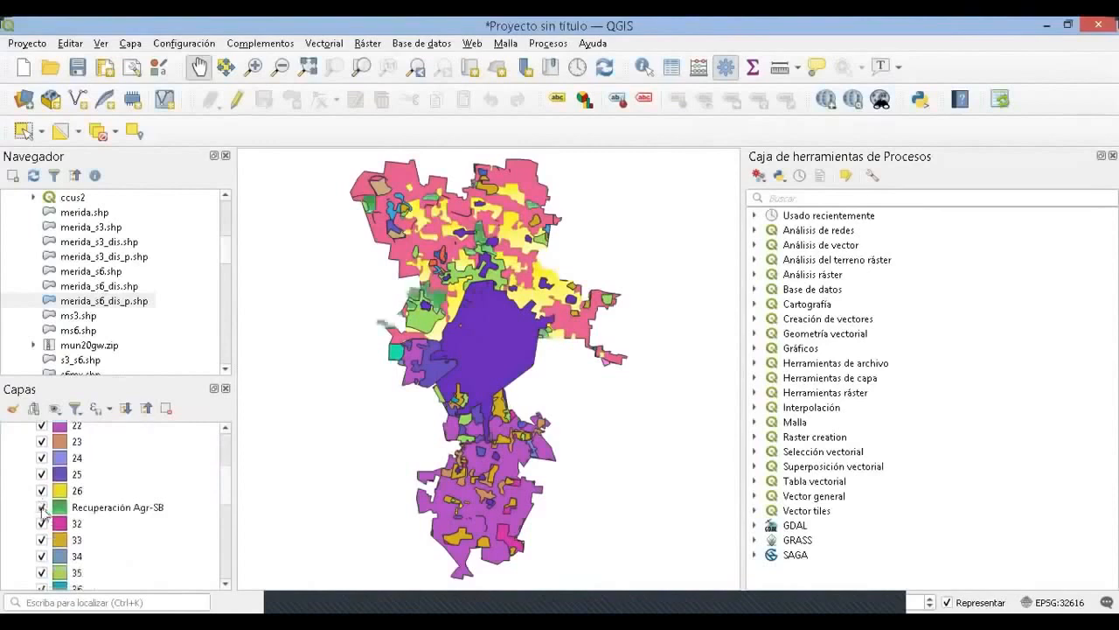
{"action": "left_click", "coordinate": [42, 508]}
{"action": "left_click", "coordinate": [42, 507]}
{"action": "left_click", "coordinate": [42, 508]}
{"action": "left_click", "coordinate": [42, 508]}
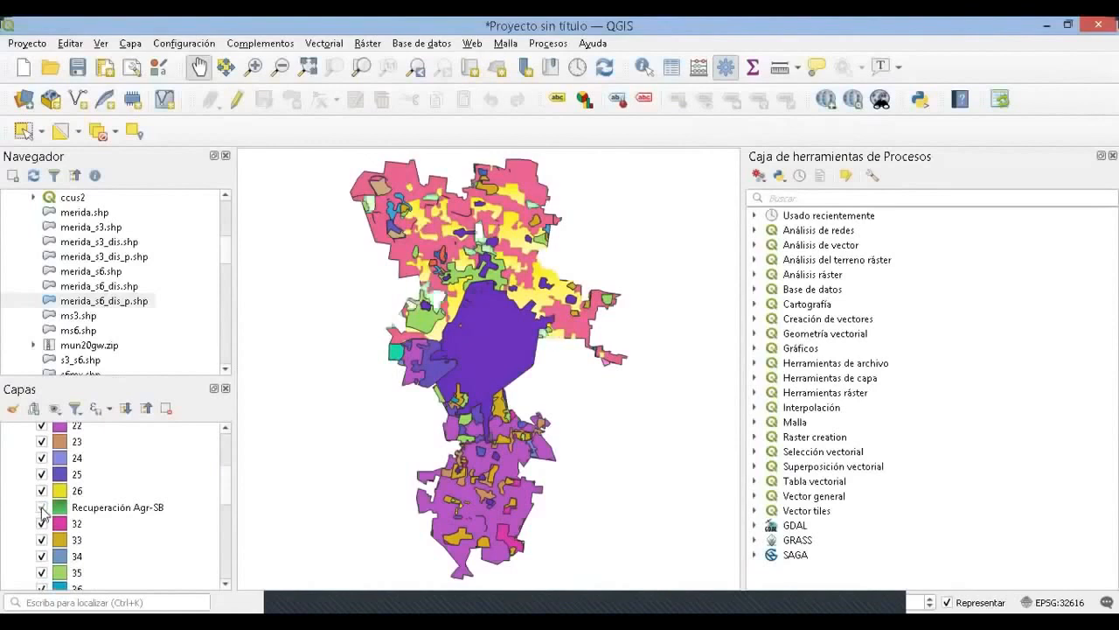
{"action": "left_click", "coordinate": [42, 507]}
Find class 55 in the s3_s6 legend and toggle it off and on to examine the urban permanence area
{"action": "left_click_drag", "start_coordinate": [225, 497], "coordinate": [226, 447]}
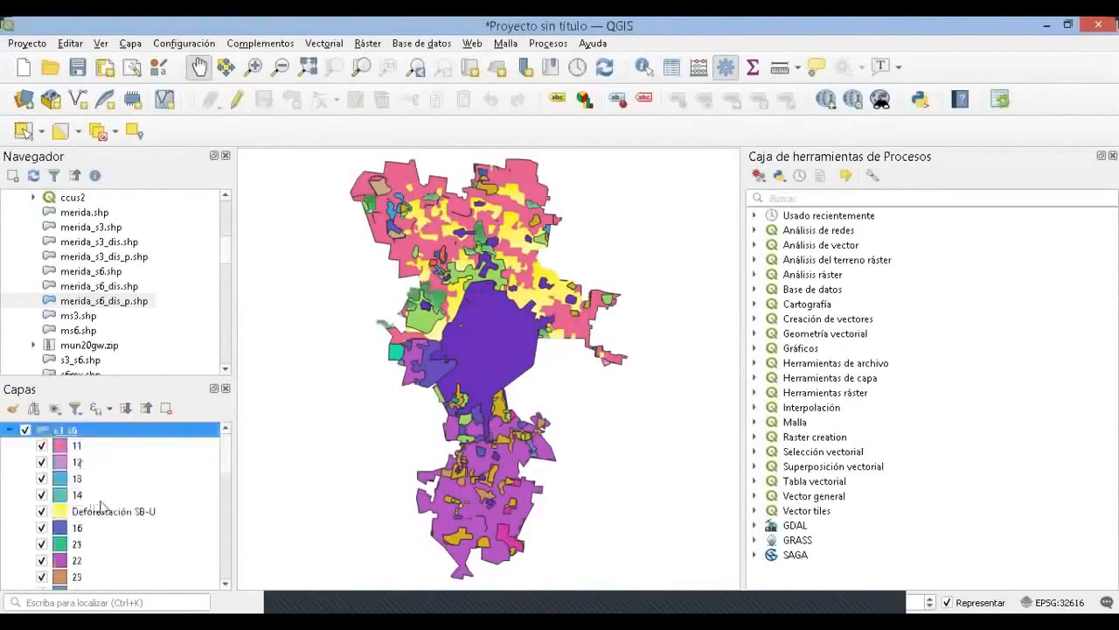
{"action": "scroll", "coordinate": [100, 506], "scroll_direction": "down", "scroll_amount": 6}
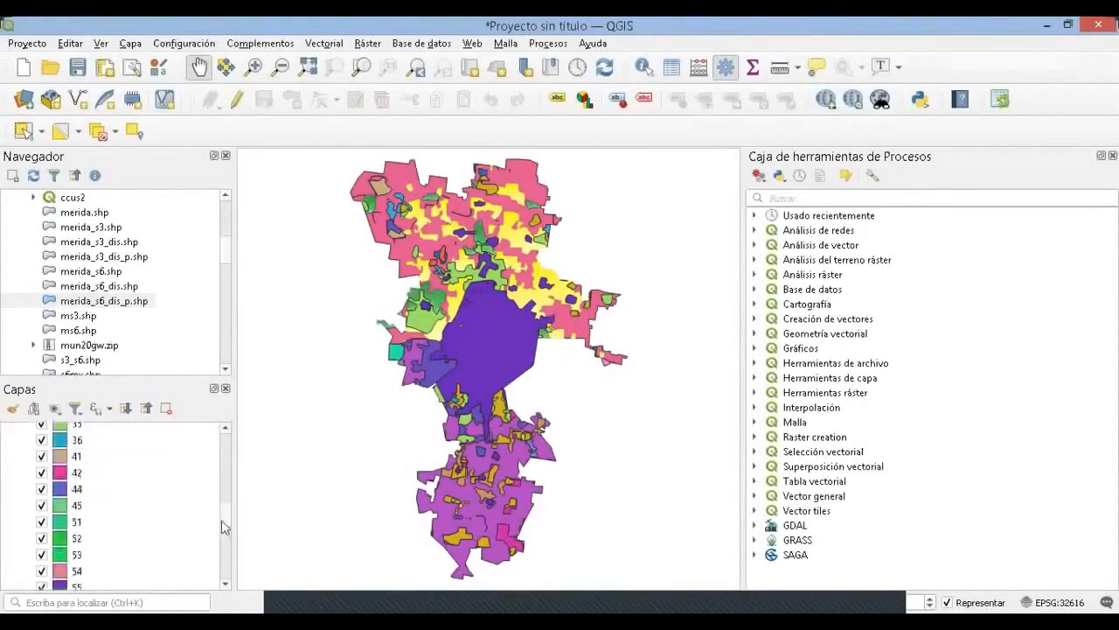
{"action": "left_click_drag", "start_coordinate": [222, 530], "coordinate": [225, 538]}
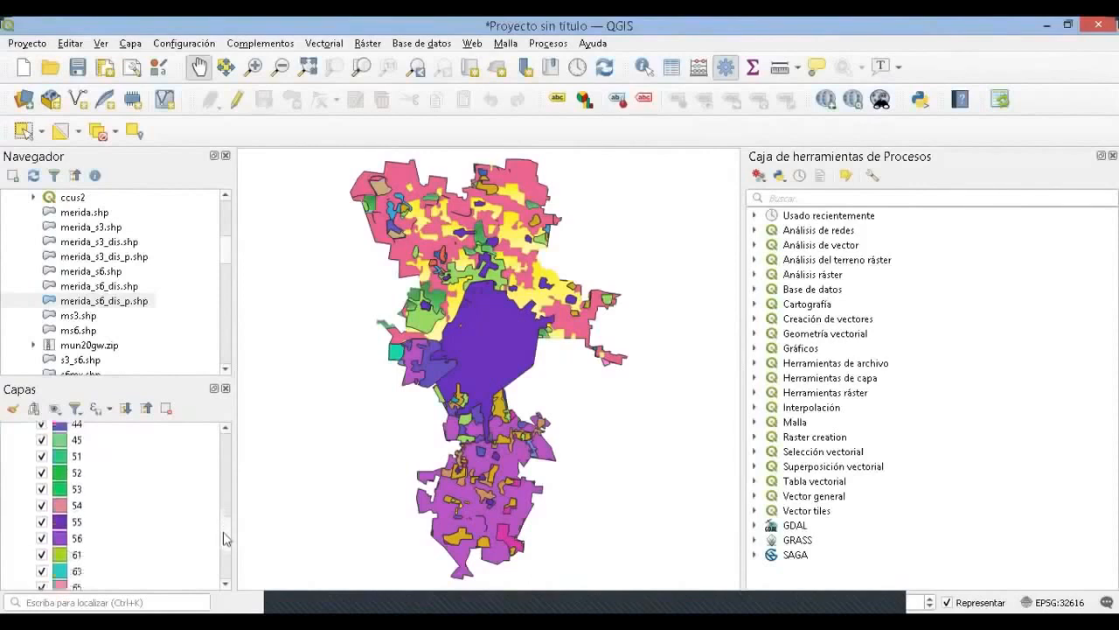
{"action": "left_click", "coordinate": [42, 522]}
{"action": "left_click", "coordinate": [42, 522]}
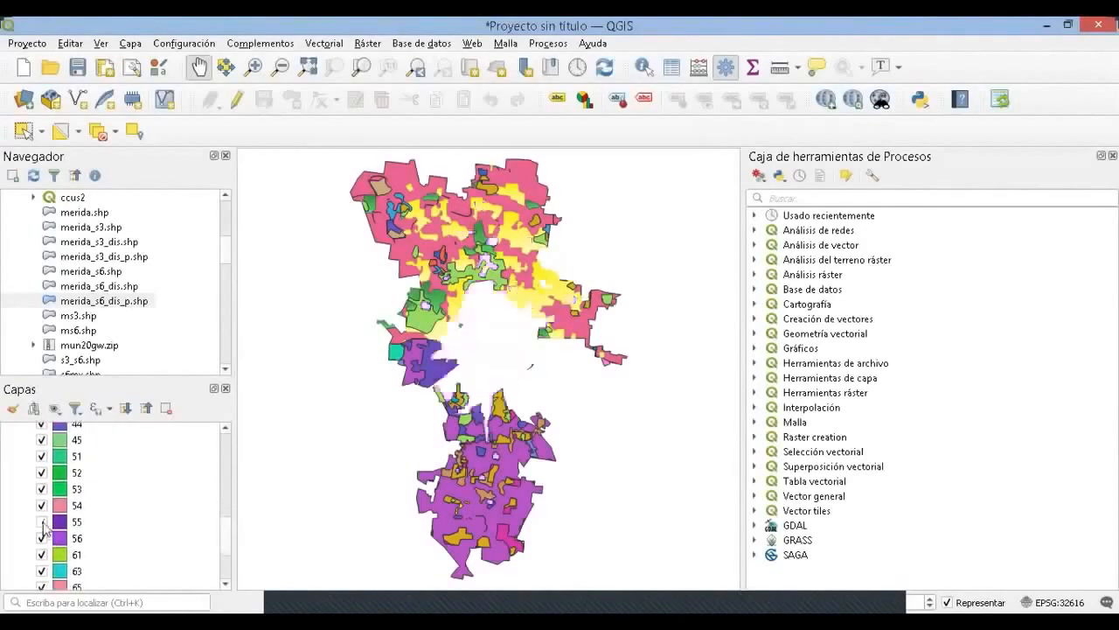
{"action": "left_click", "coordinate": [42, 522]}
{"action": "left_click", "coordinate": [42, 522]}
{"action": "left_click", "coordinate": [42, 522]}
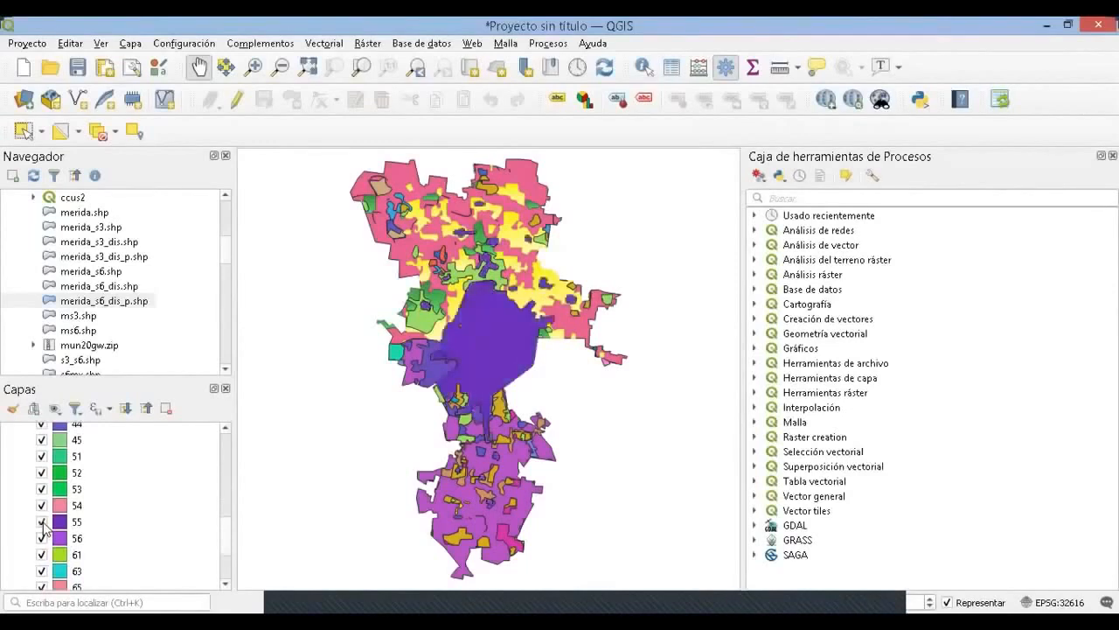
{"action": "left_click", "coordinate": [42, 522]}
{"action": "left_click", "coordinate": [42, 523]}
Toggle class 11 of s3_s6 off and on to examine its permanence areas, leaving it displayed
{"action": "left_click_drag", "start_coordinate": [220, 540], "coordinate": [224, 454]}
{"action": "left_click", "coordinate": [41, 446]}
{"action": "left_click", "coordinate": [41, 446]}
{"action": "left_click", "coordinate": [41, 446]}
{"action": "left_click", "coordinate": [41, 446]}
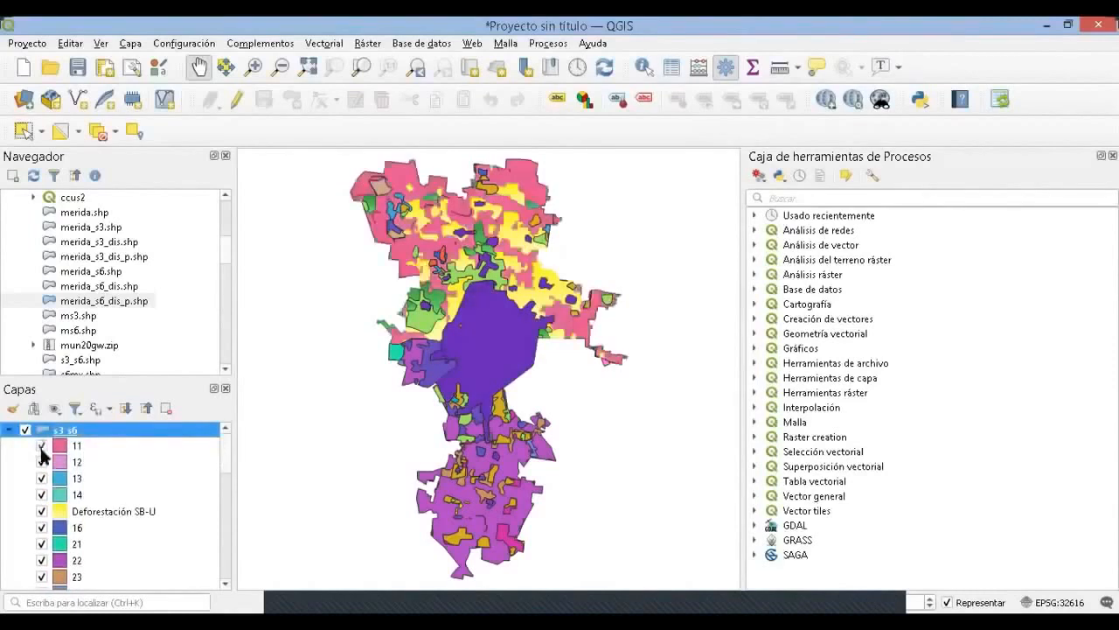
{"action": "left_click", "coordinate": [41, 446]}
{"action": "left_click", "coordinate": [41, 446]}
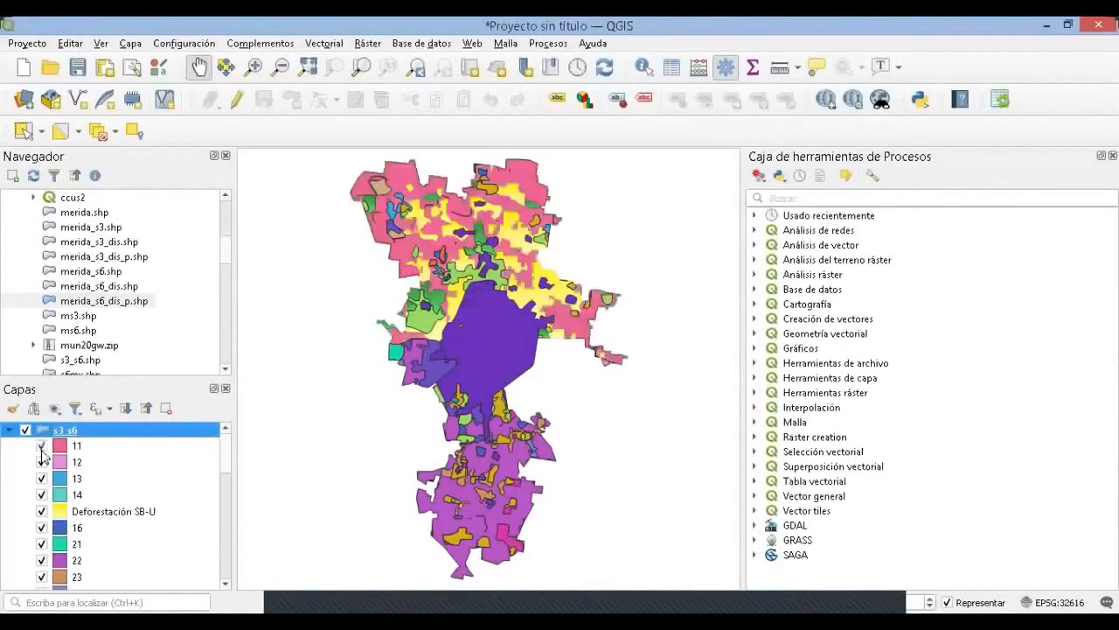